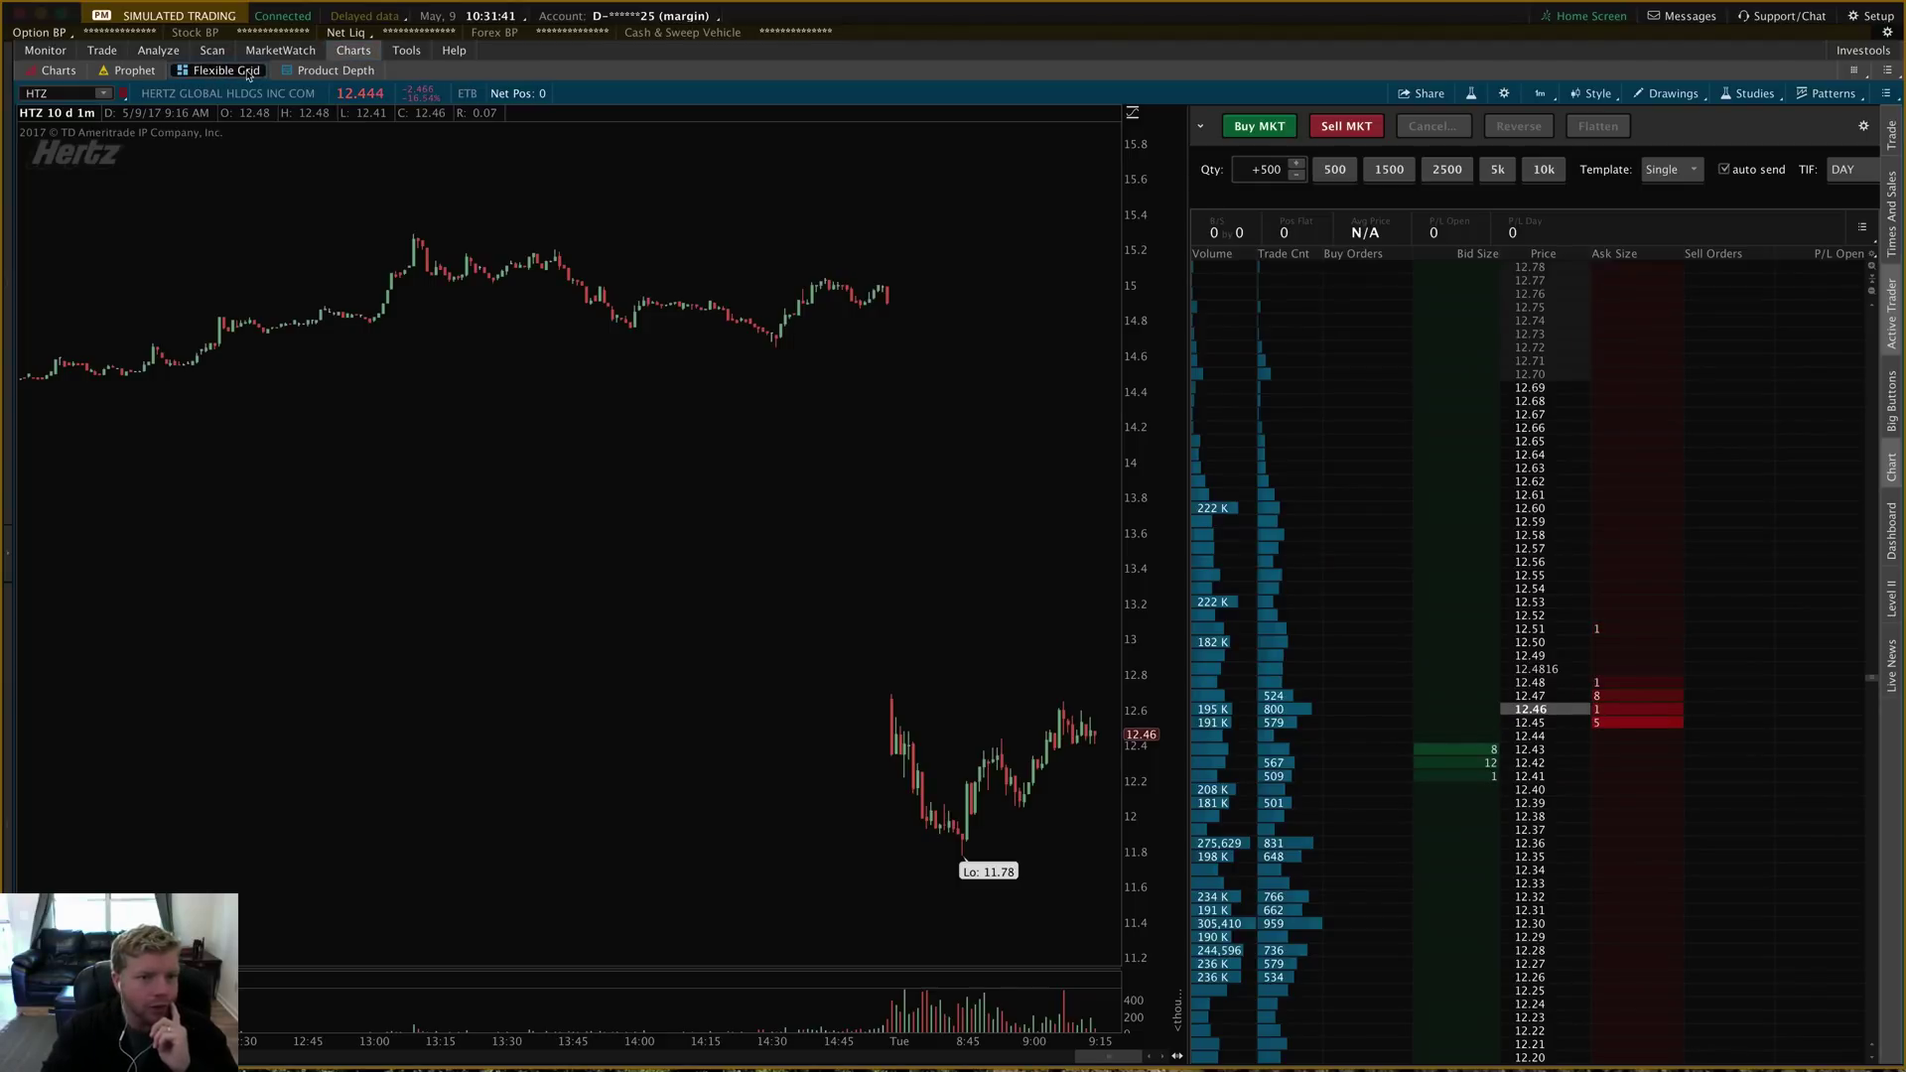
- Hide the Active Trader gadget beside the HTZ chart and show it again
{"action": "left_click", "coordinate": [1855, 75]}
{"action": "left_click", "coordinate": [1810, 77]}
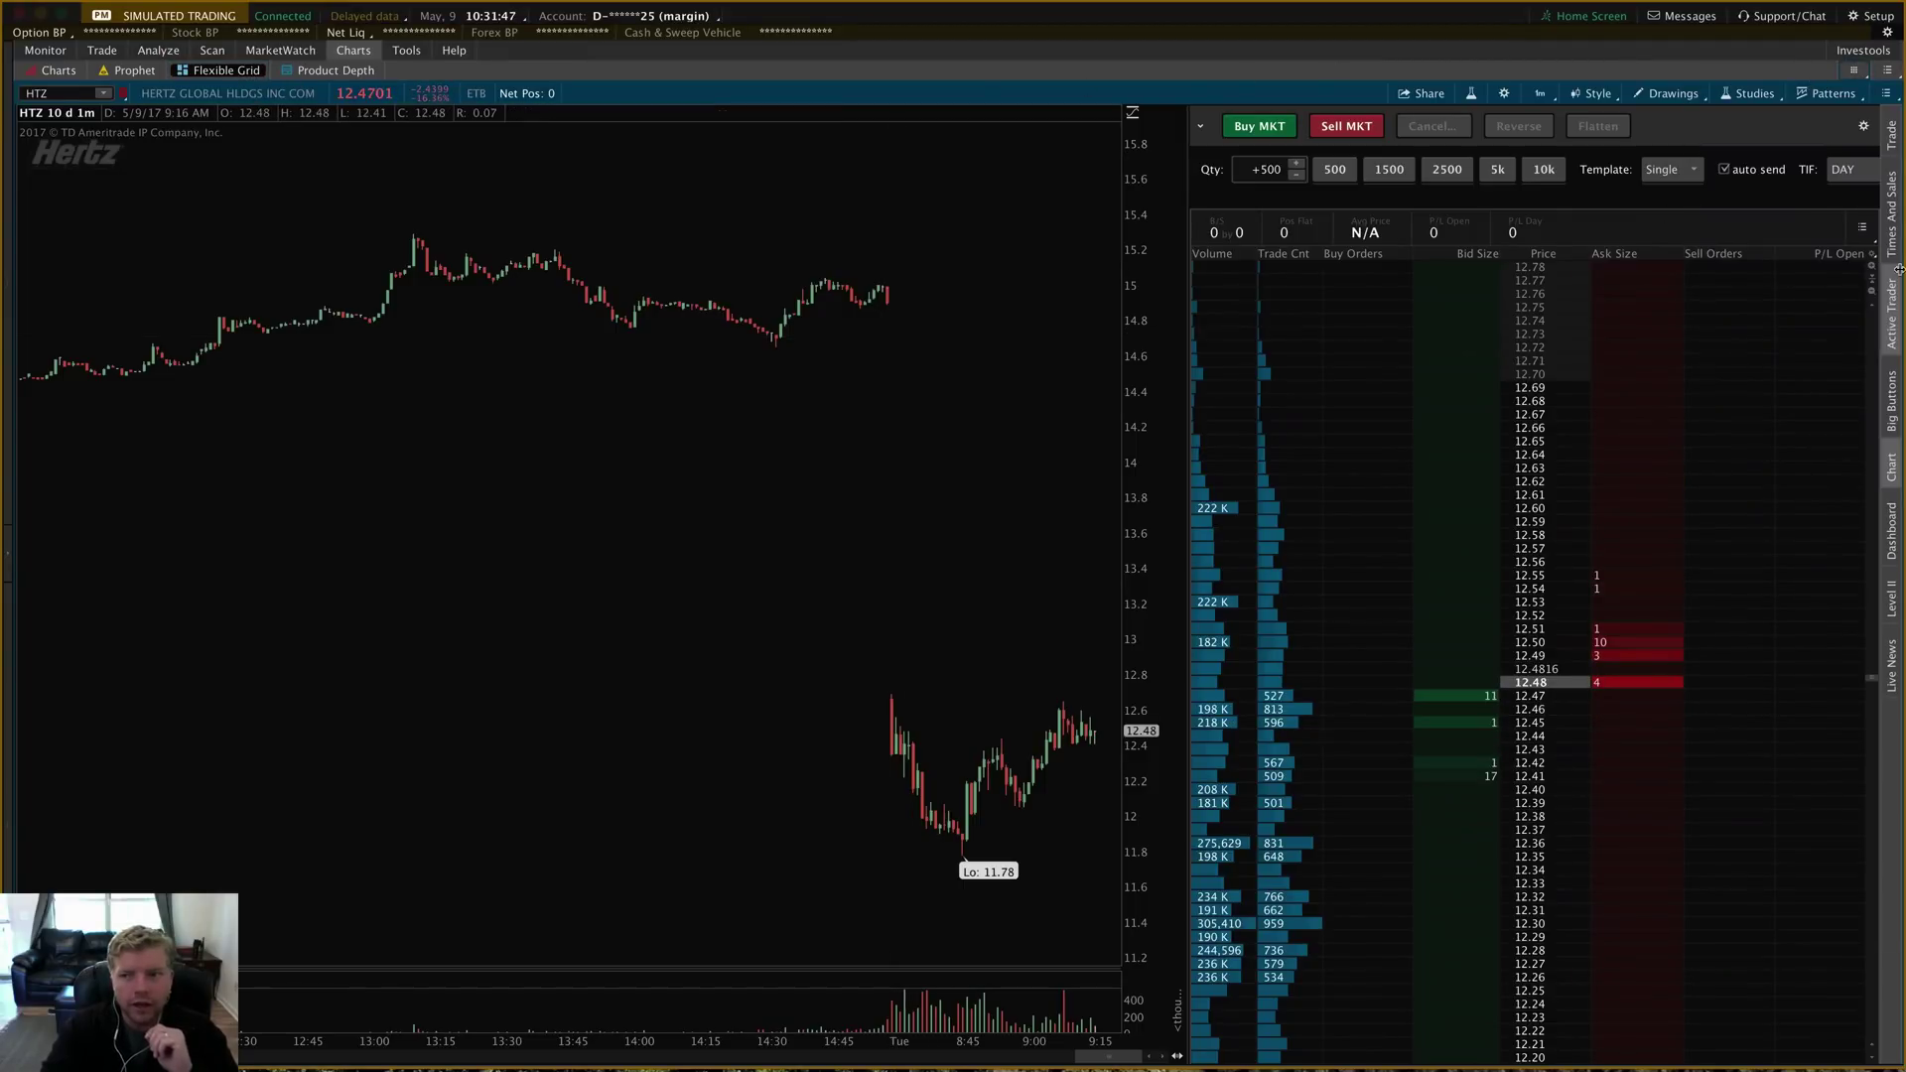
{"action": "left_click", "coordinate": [1893, 318]}
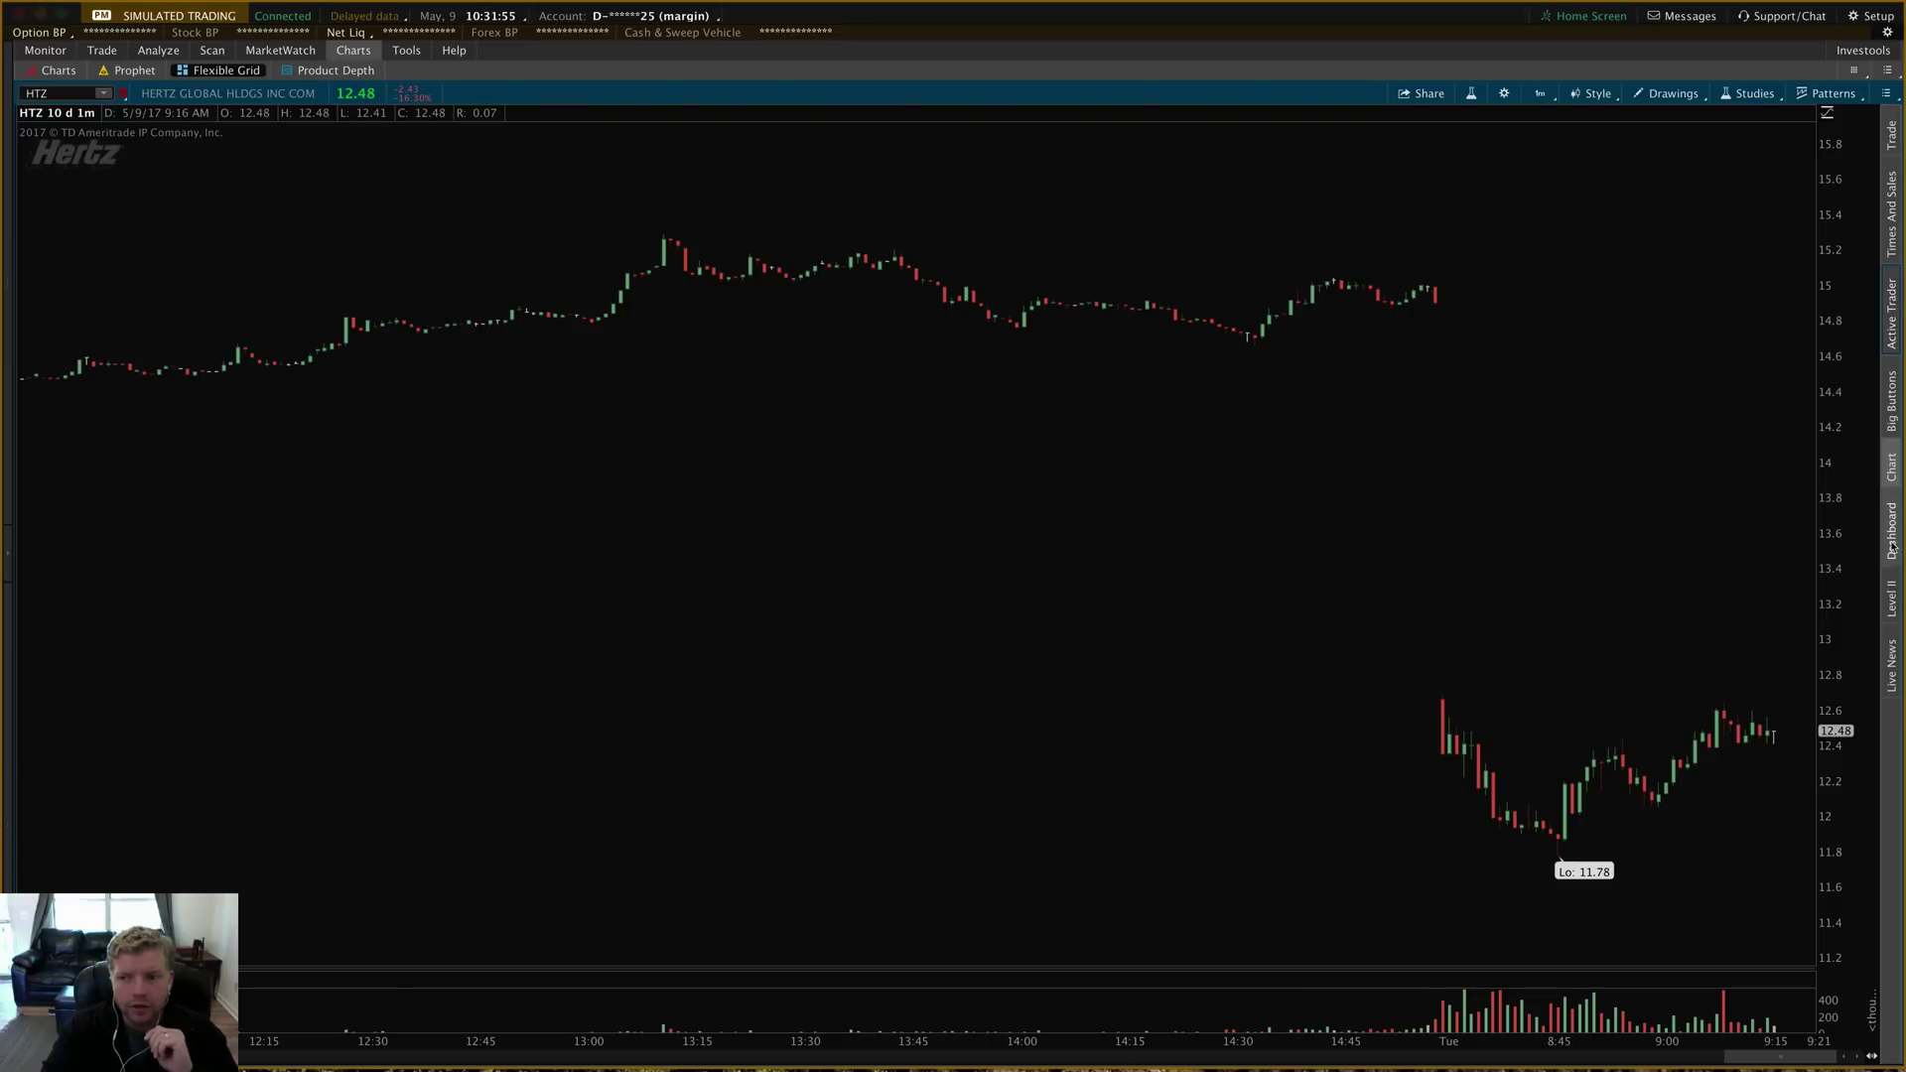
{"action": "left_click", "coordinate": [1892, 314]}
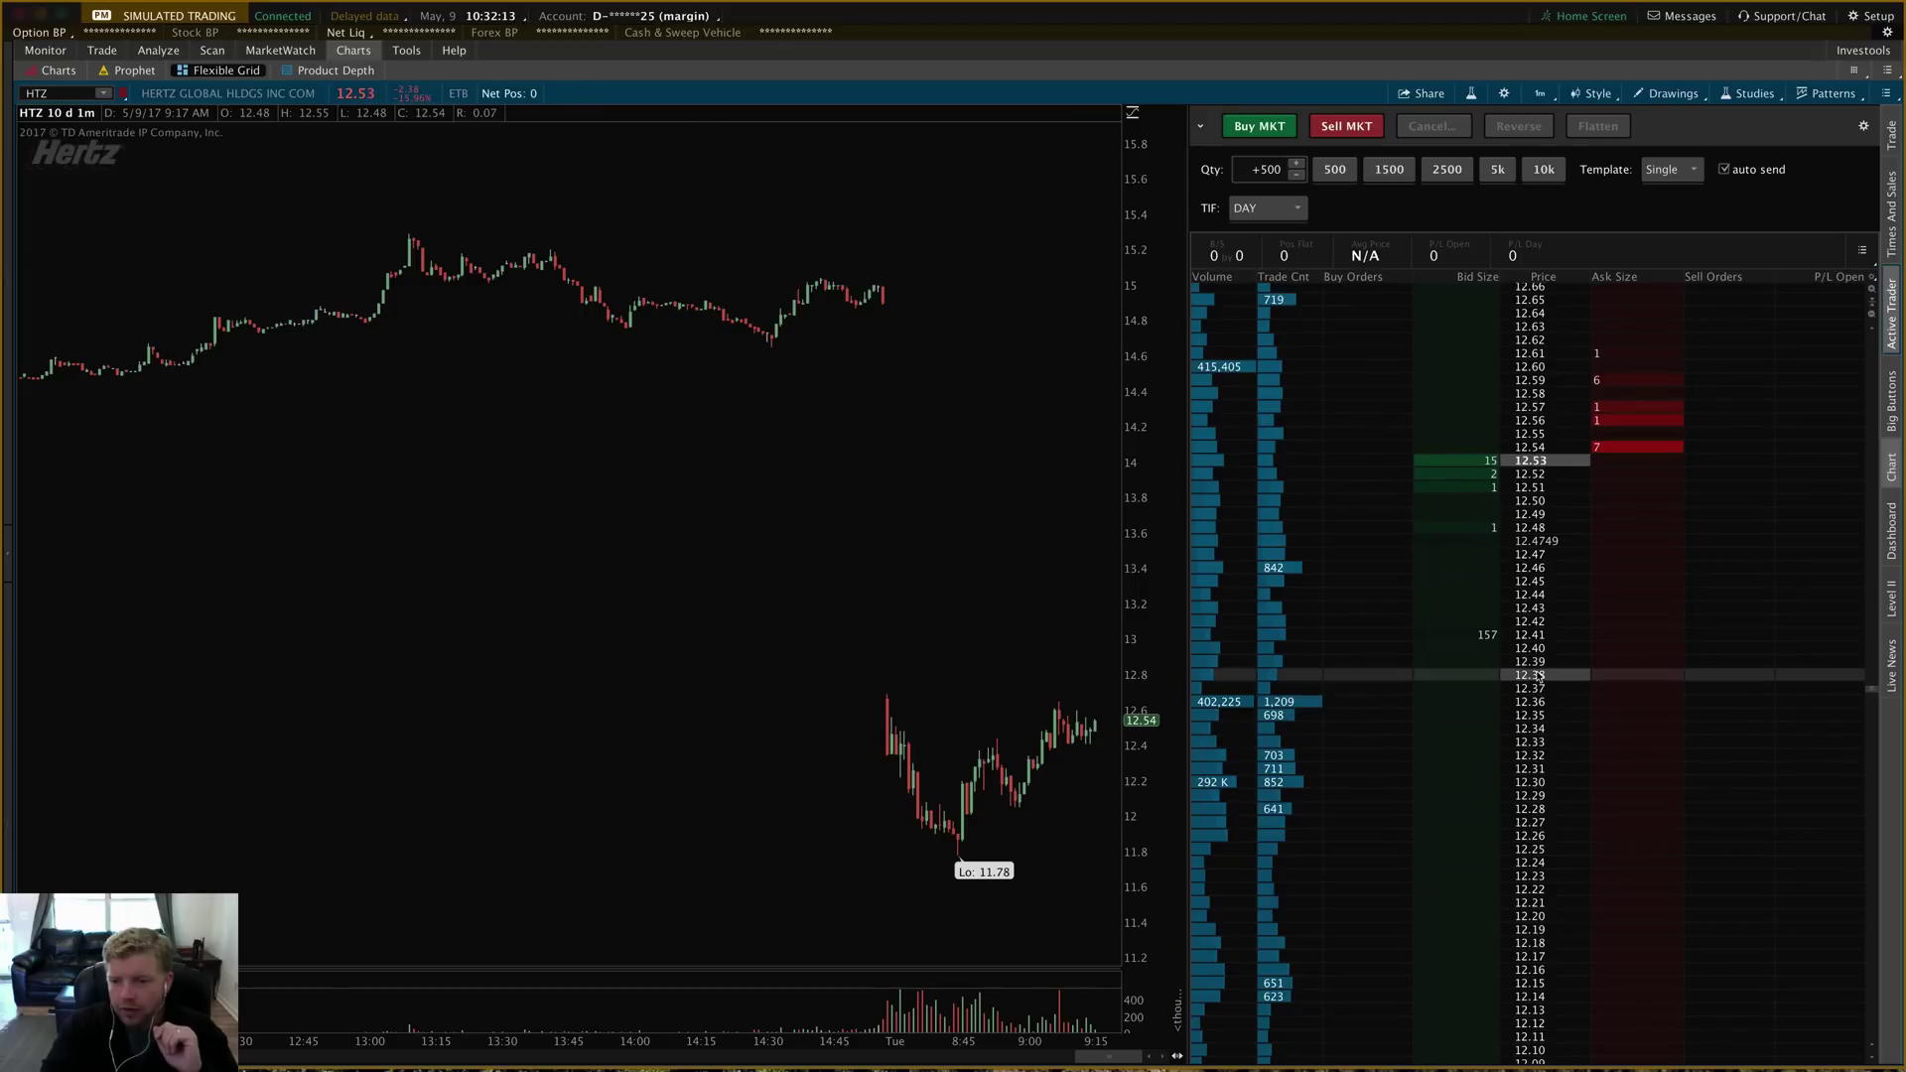
- Zoom out the Active Trader price ladder to 0.05 and further to 0.25 price increments
{"action": "scroll", "coordinate": [1529, 674], "scroll_direction": "up", "scroll_amount": 4}
{"action": "left_click", "coordinate": [1732, 401]}
{"action": "left_click_drag", "start_coordinate": [1750, 345], "coordinate": [1870, 295]}
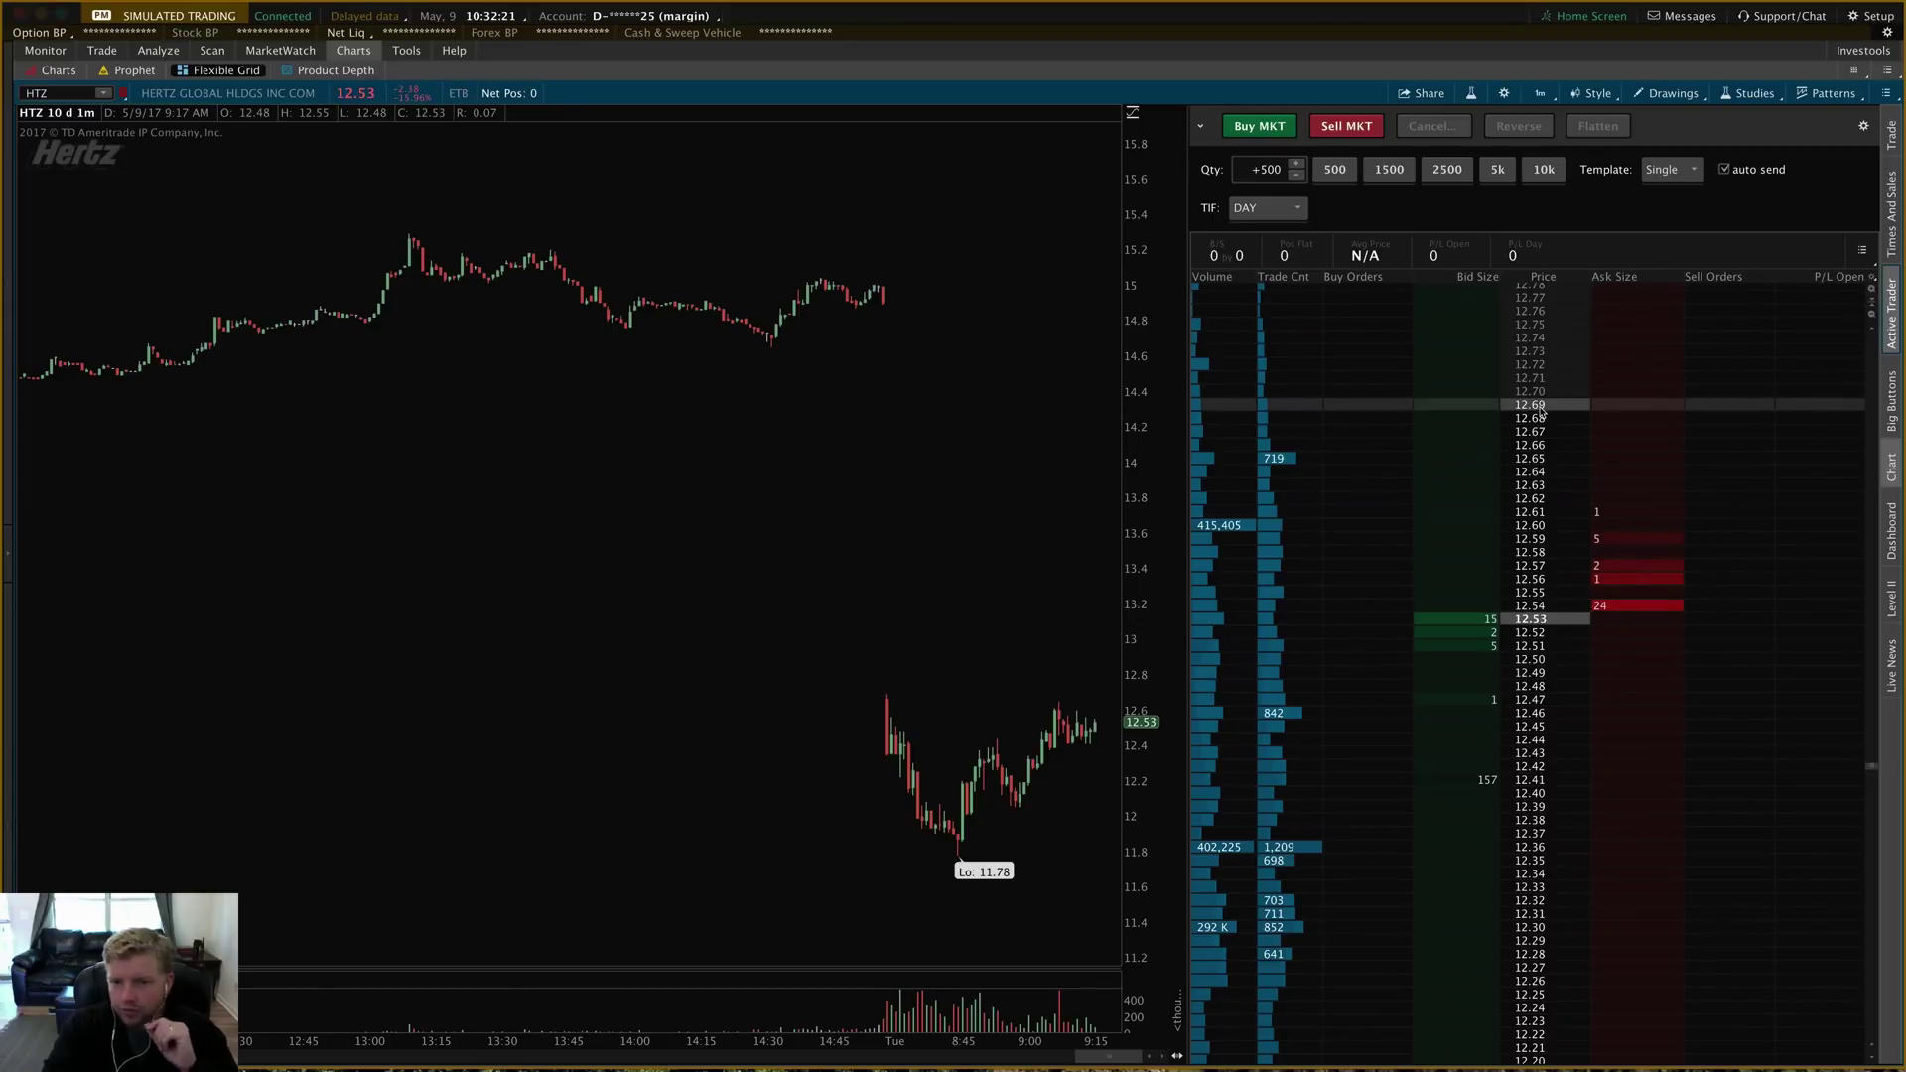
{"action": "left_click", "coordinate": [1872, 316]}
{"action": "left_click", "coordinate": [1871, 317]}
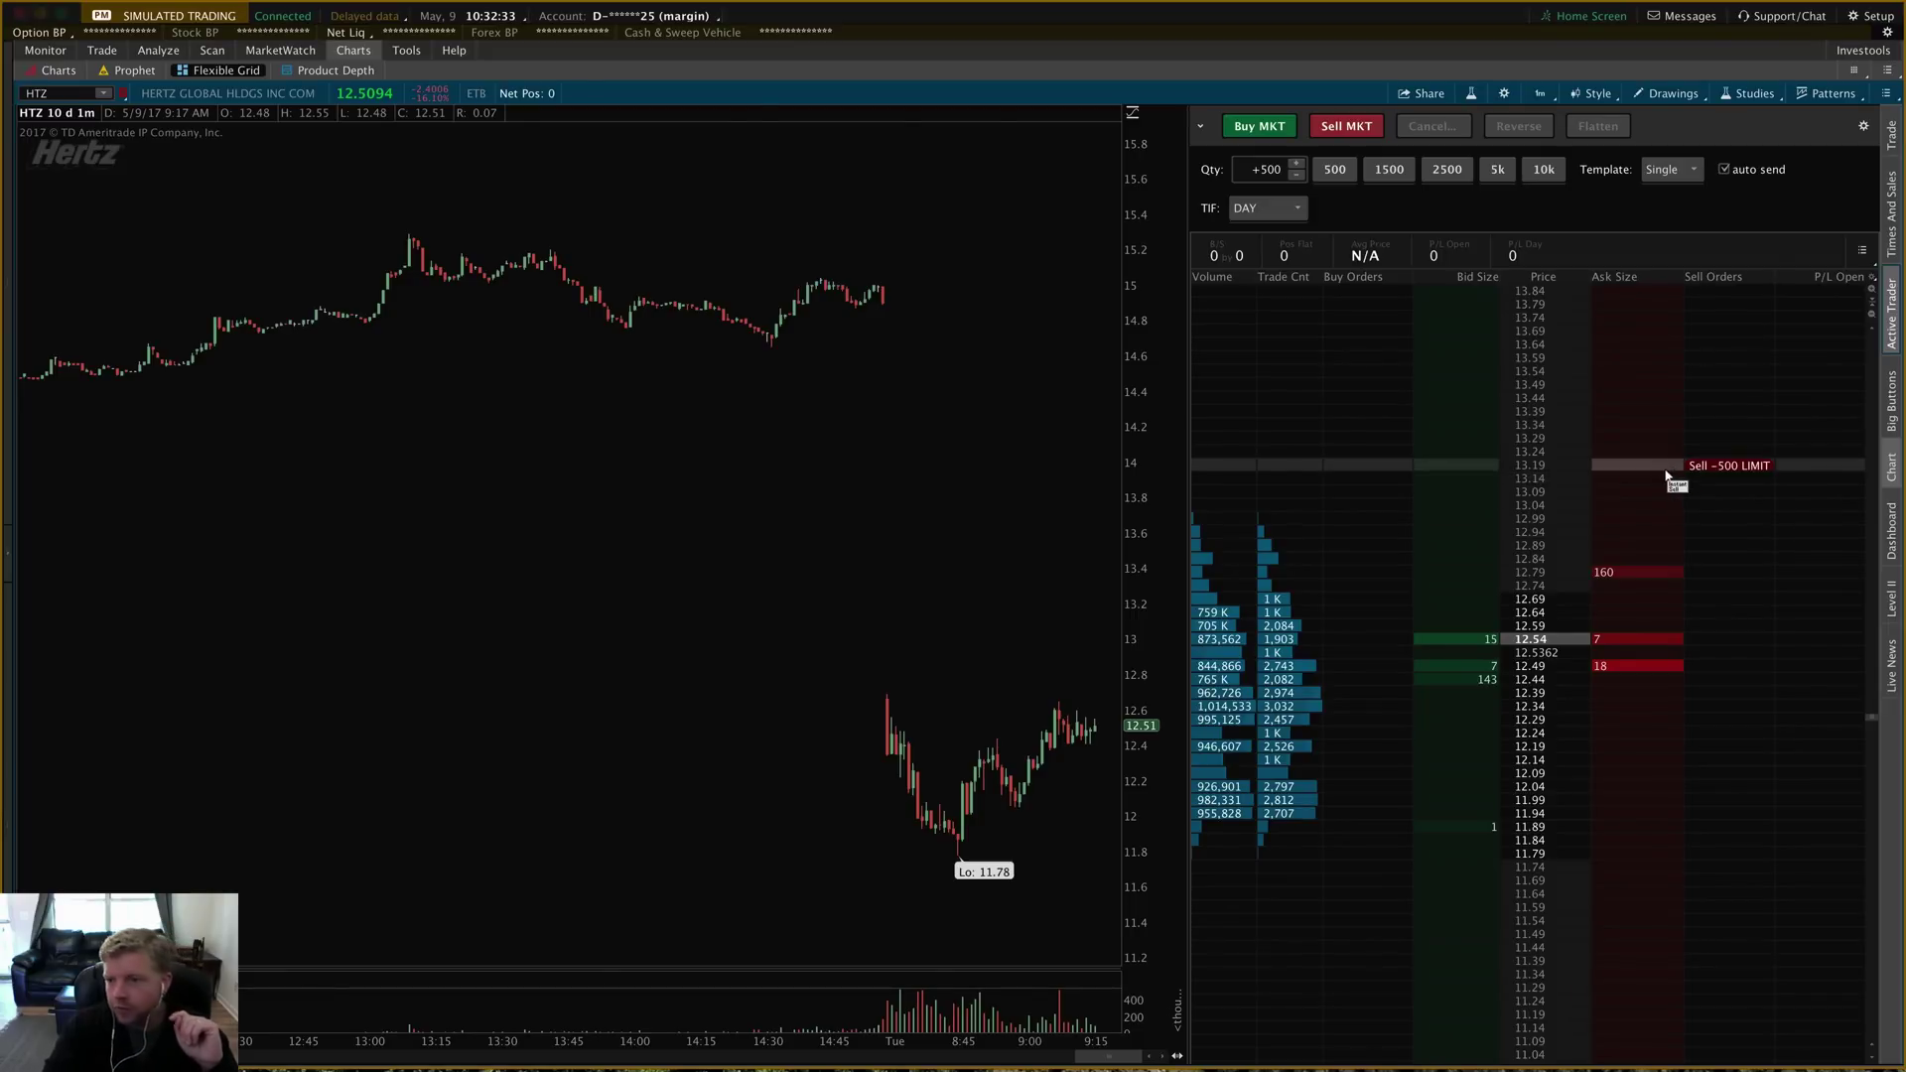
{"action": "left_click", "coordinate": [1871, 288]}
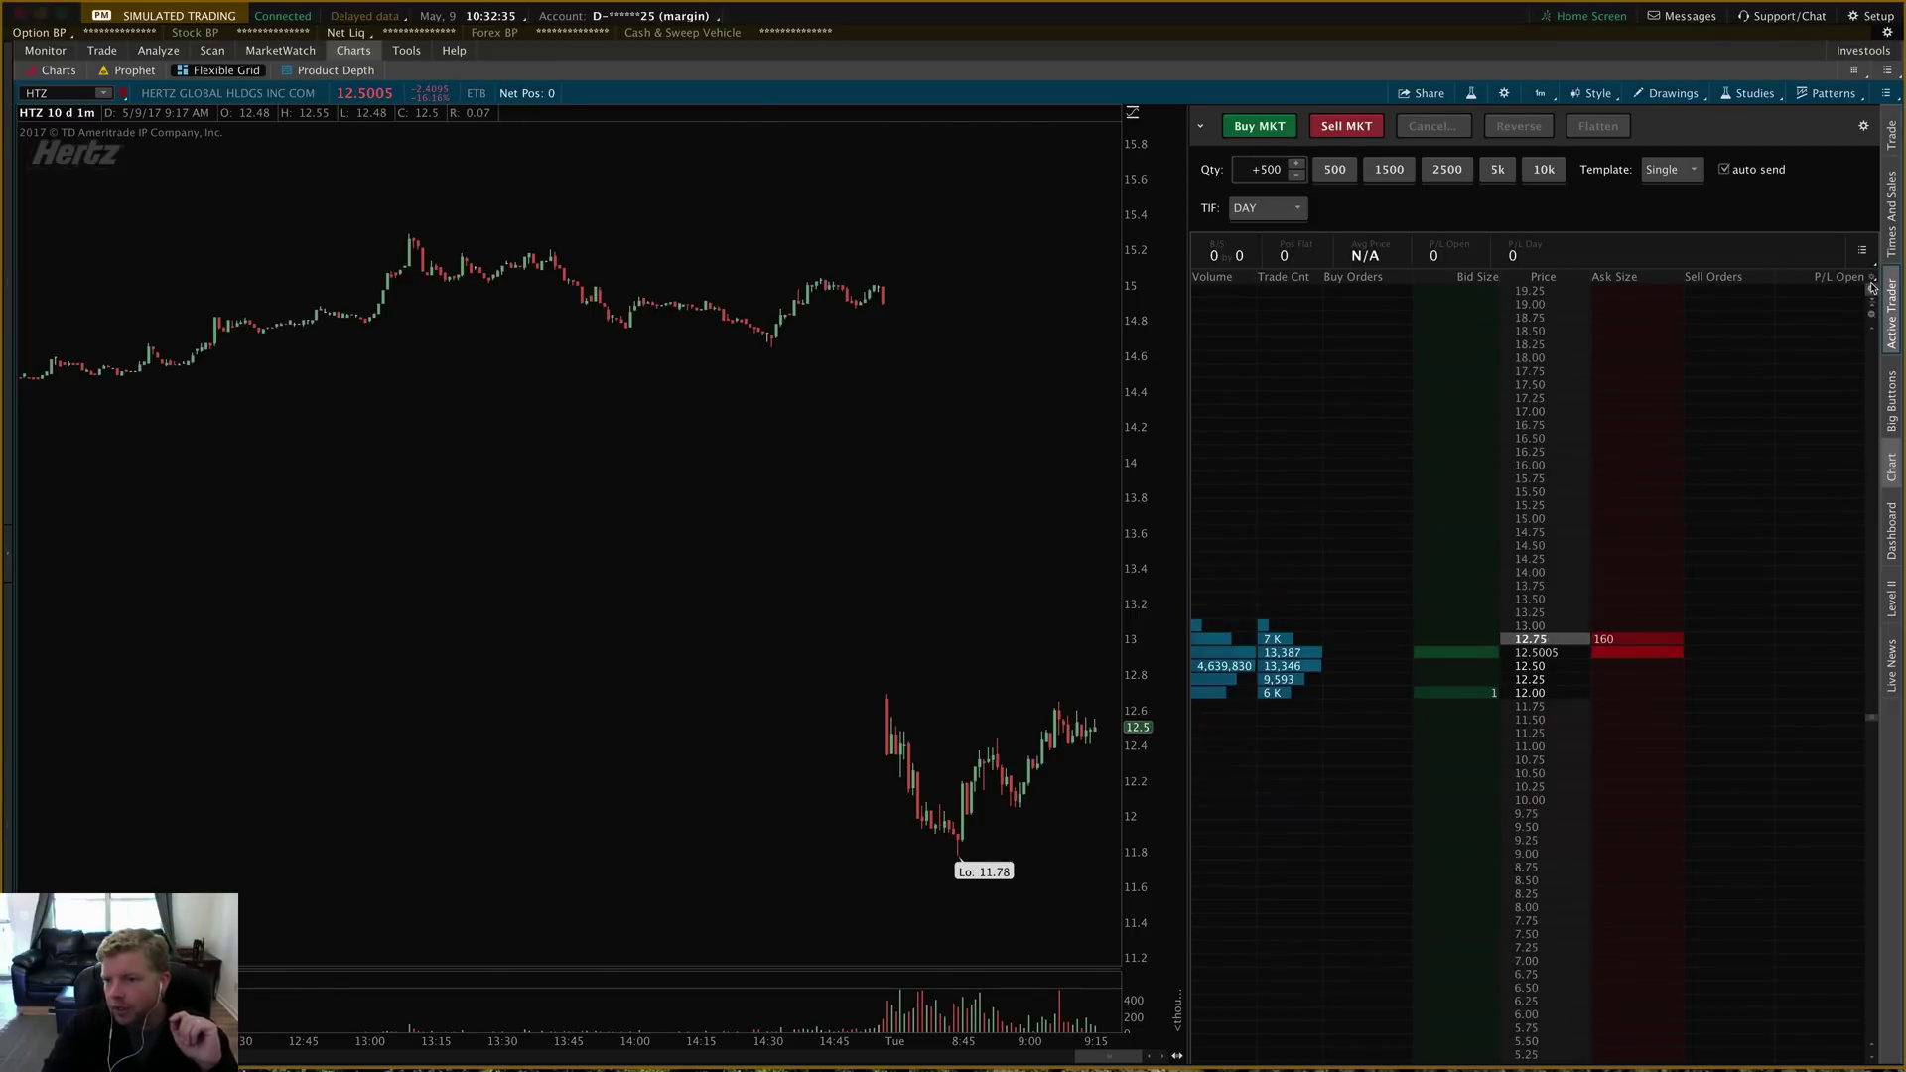
- Return the price ladder to 0.01 increments and recentre it on the current price
{"action": "left_click", "coordinate": [1872, 290]}
{"action": "left_click", "coordinate": [1872, 289]}
{"action": "left_click", "coordinate": [1872, 290]}
{"action": "left_click", "coordinate": [1873, 291]}
{"action": "scroll", "coordinate": [1870, 309], "scroll_direction": "down", "scroll_amount": 2}
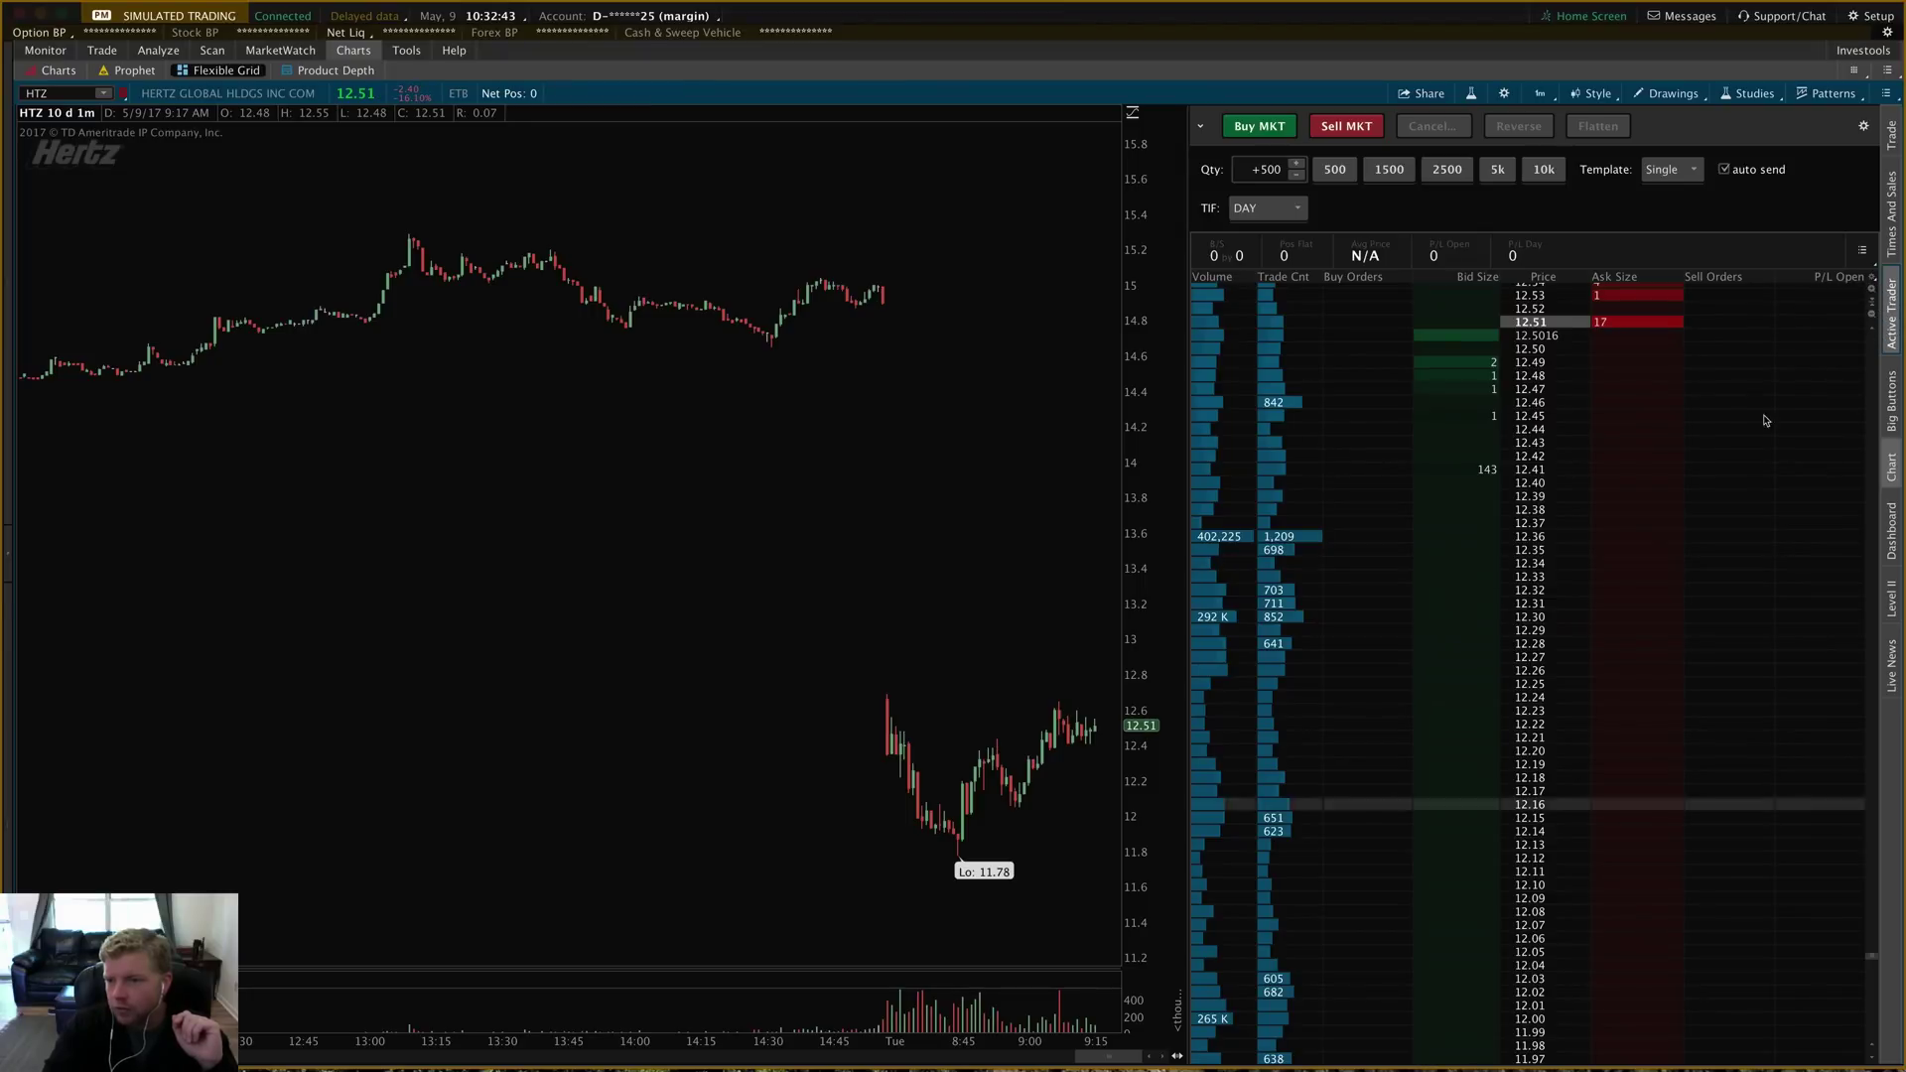
{"action": "left_click", "coordinate": [1872, 309]}
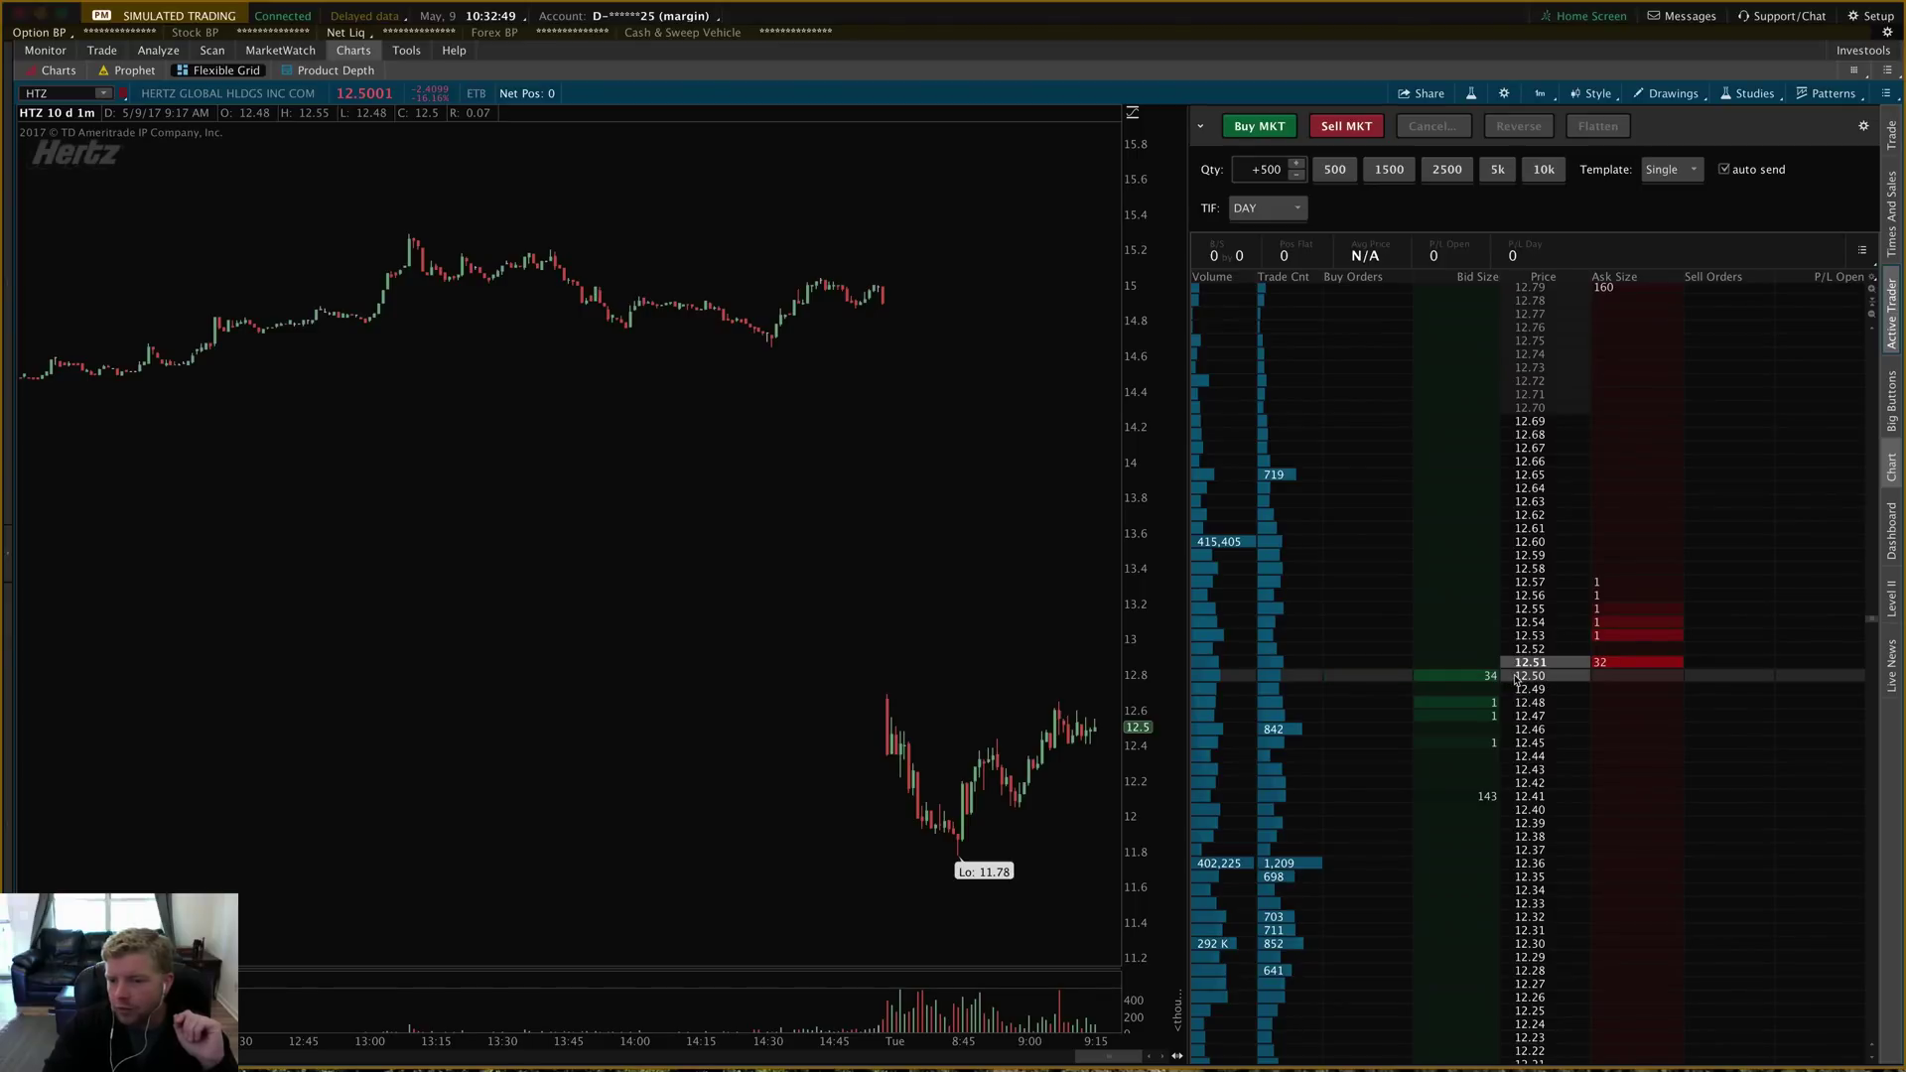
{"action": "left_click", "coordinate": [1871, 304]}
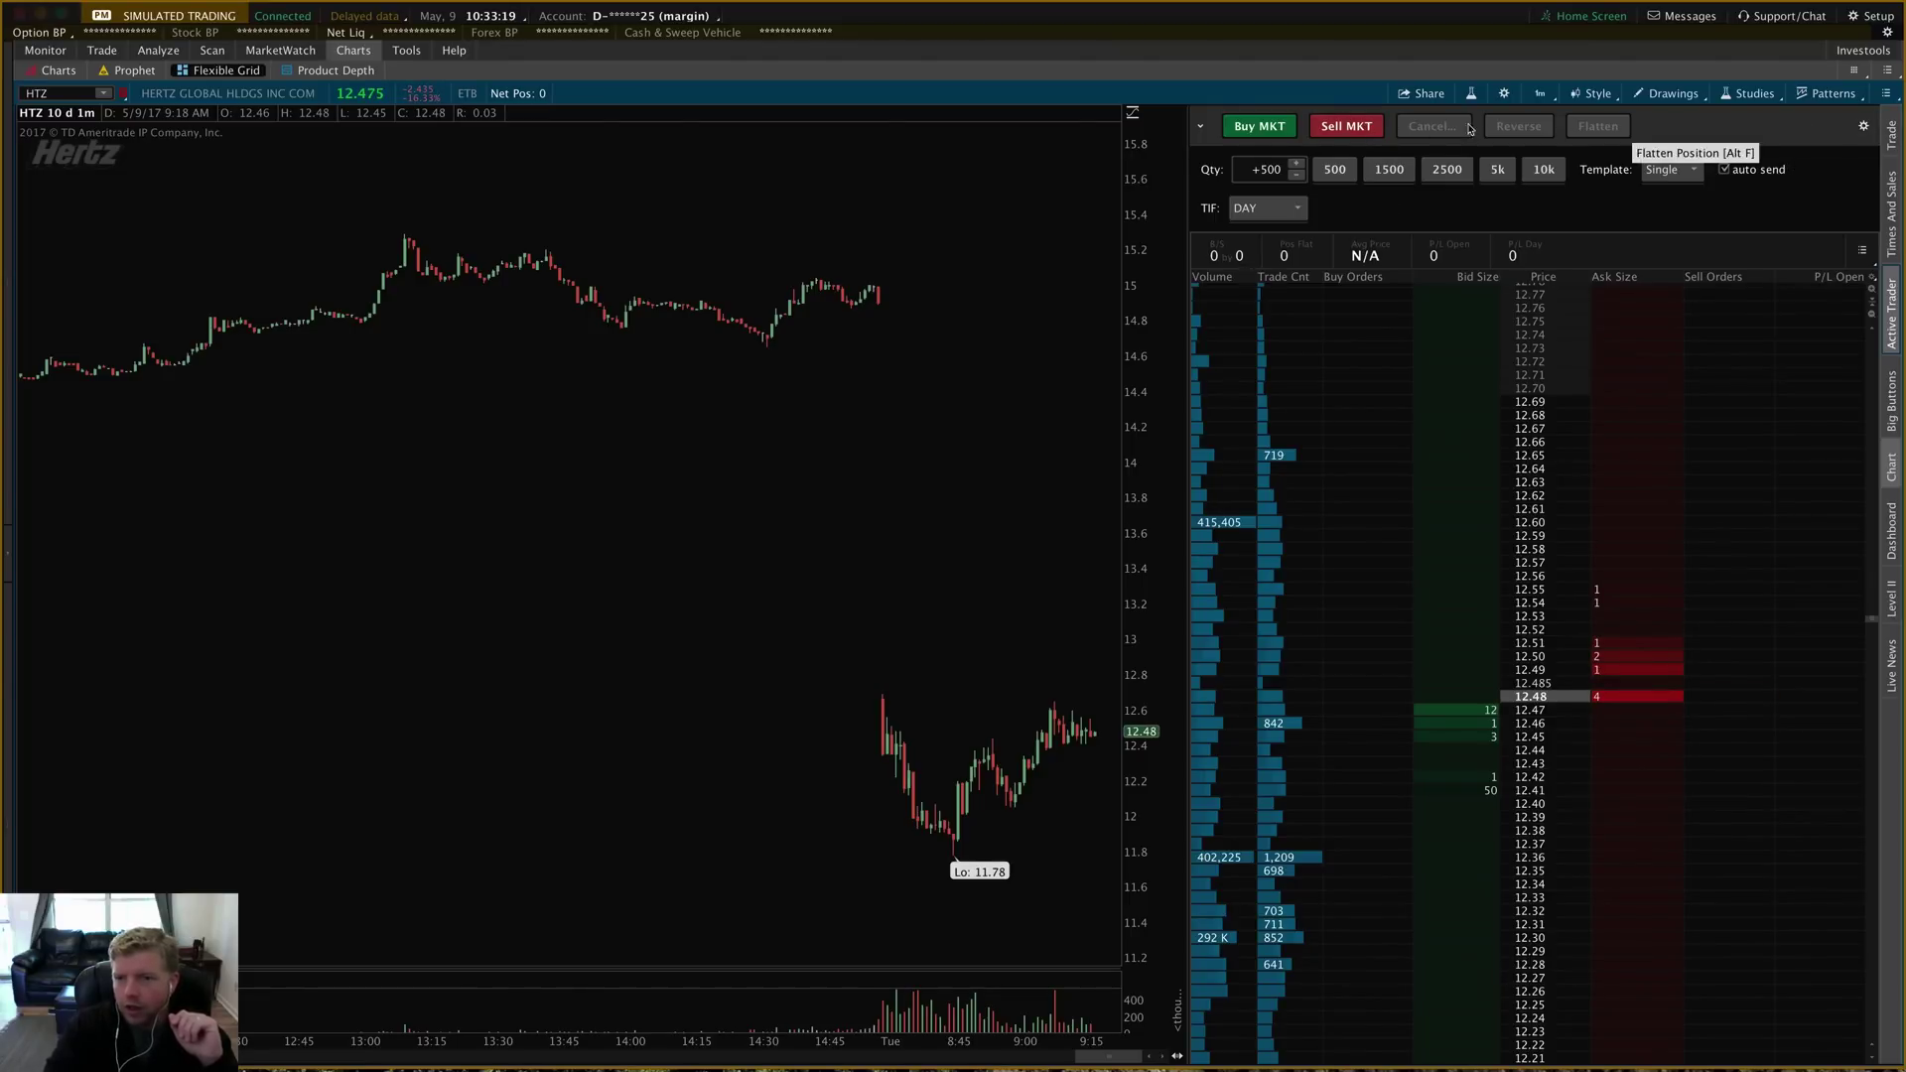
- Open the customization of the Active Trader order buttons, move the dialog over the chart and review the available items
{"action": "left_click", "coordinate": [1864, 127]}
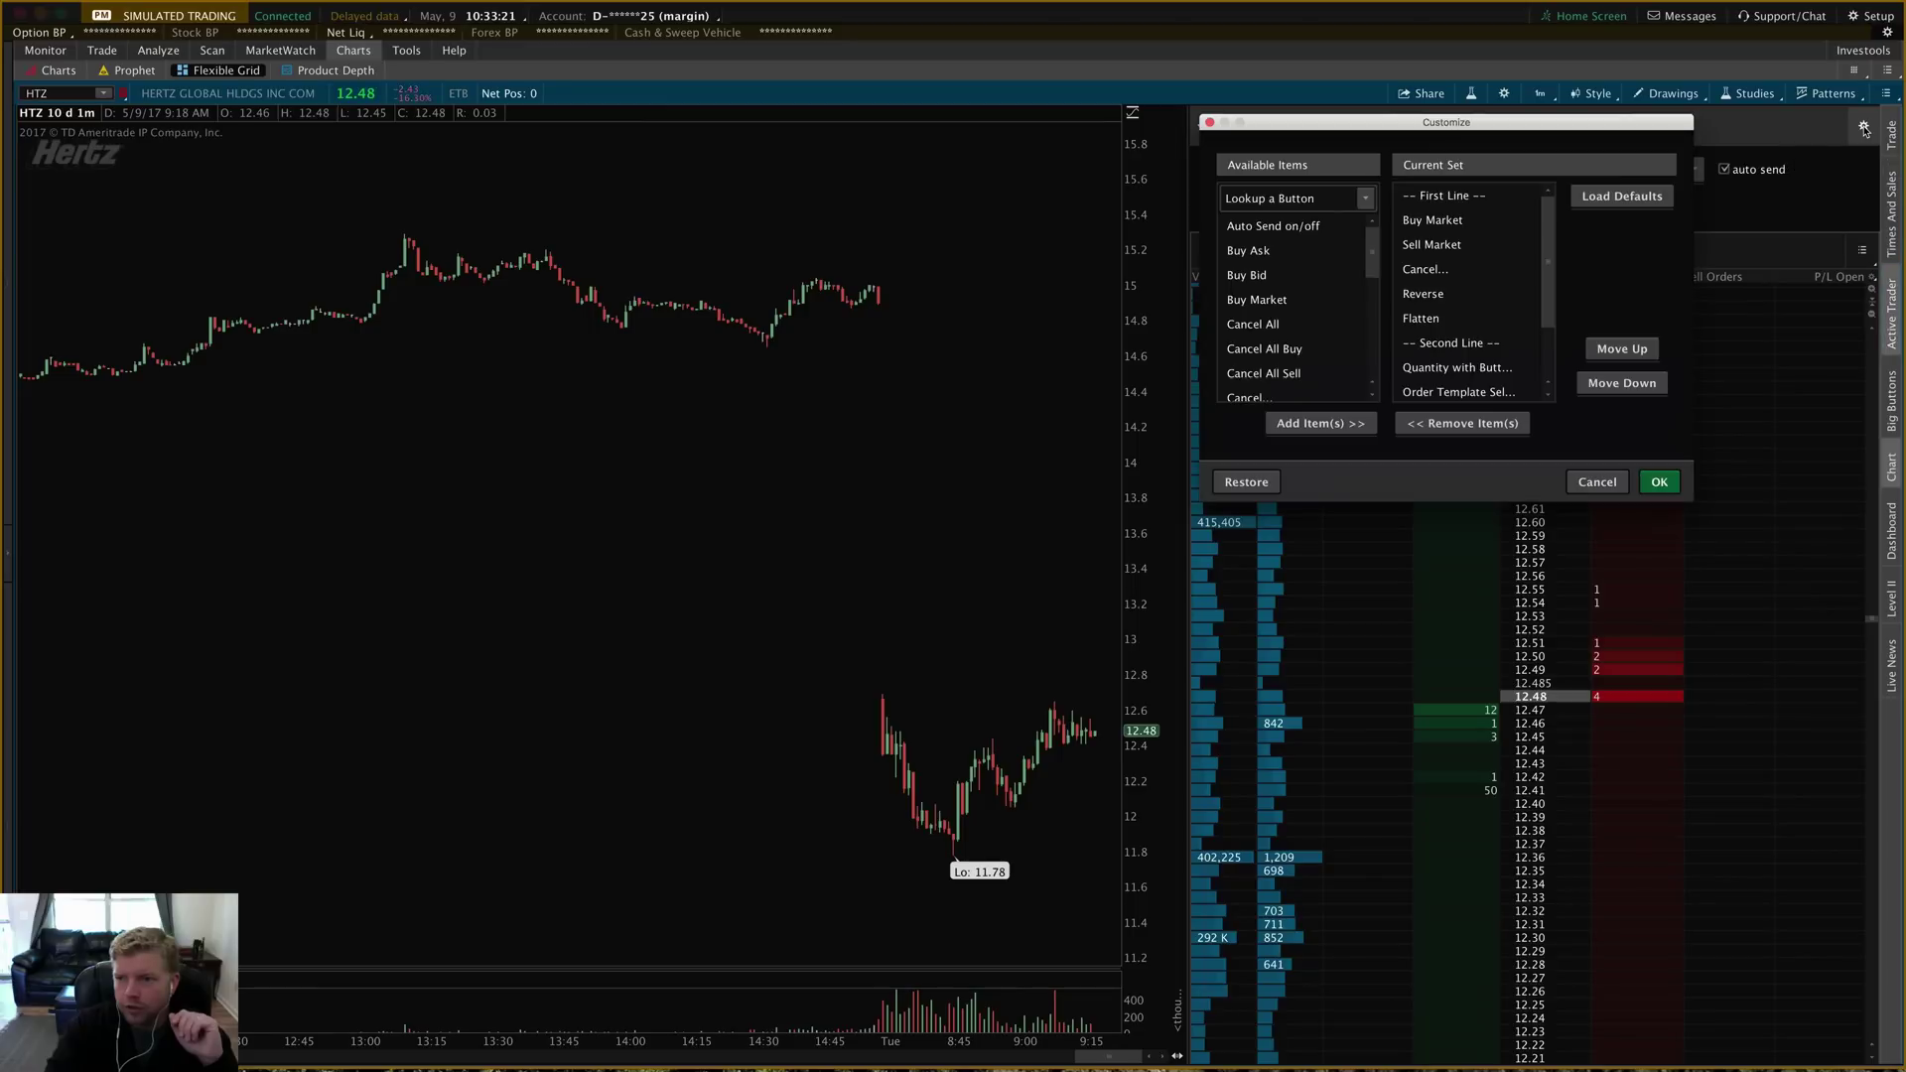
{"action": "left_click_drag", "start_coordinate": [1471, 130], "coordinate": [953, 266]}
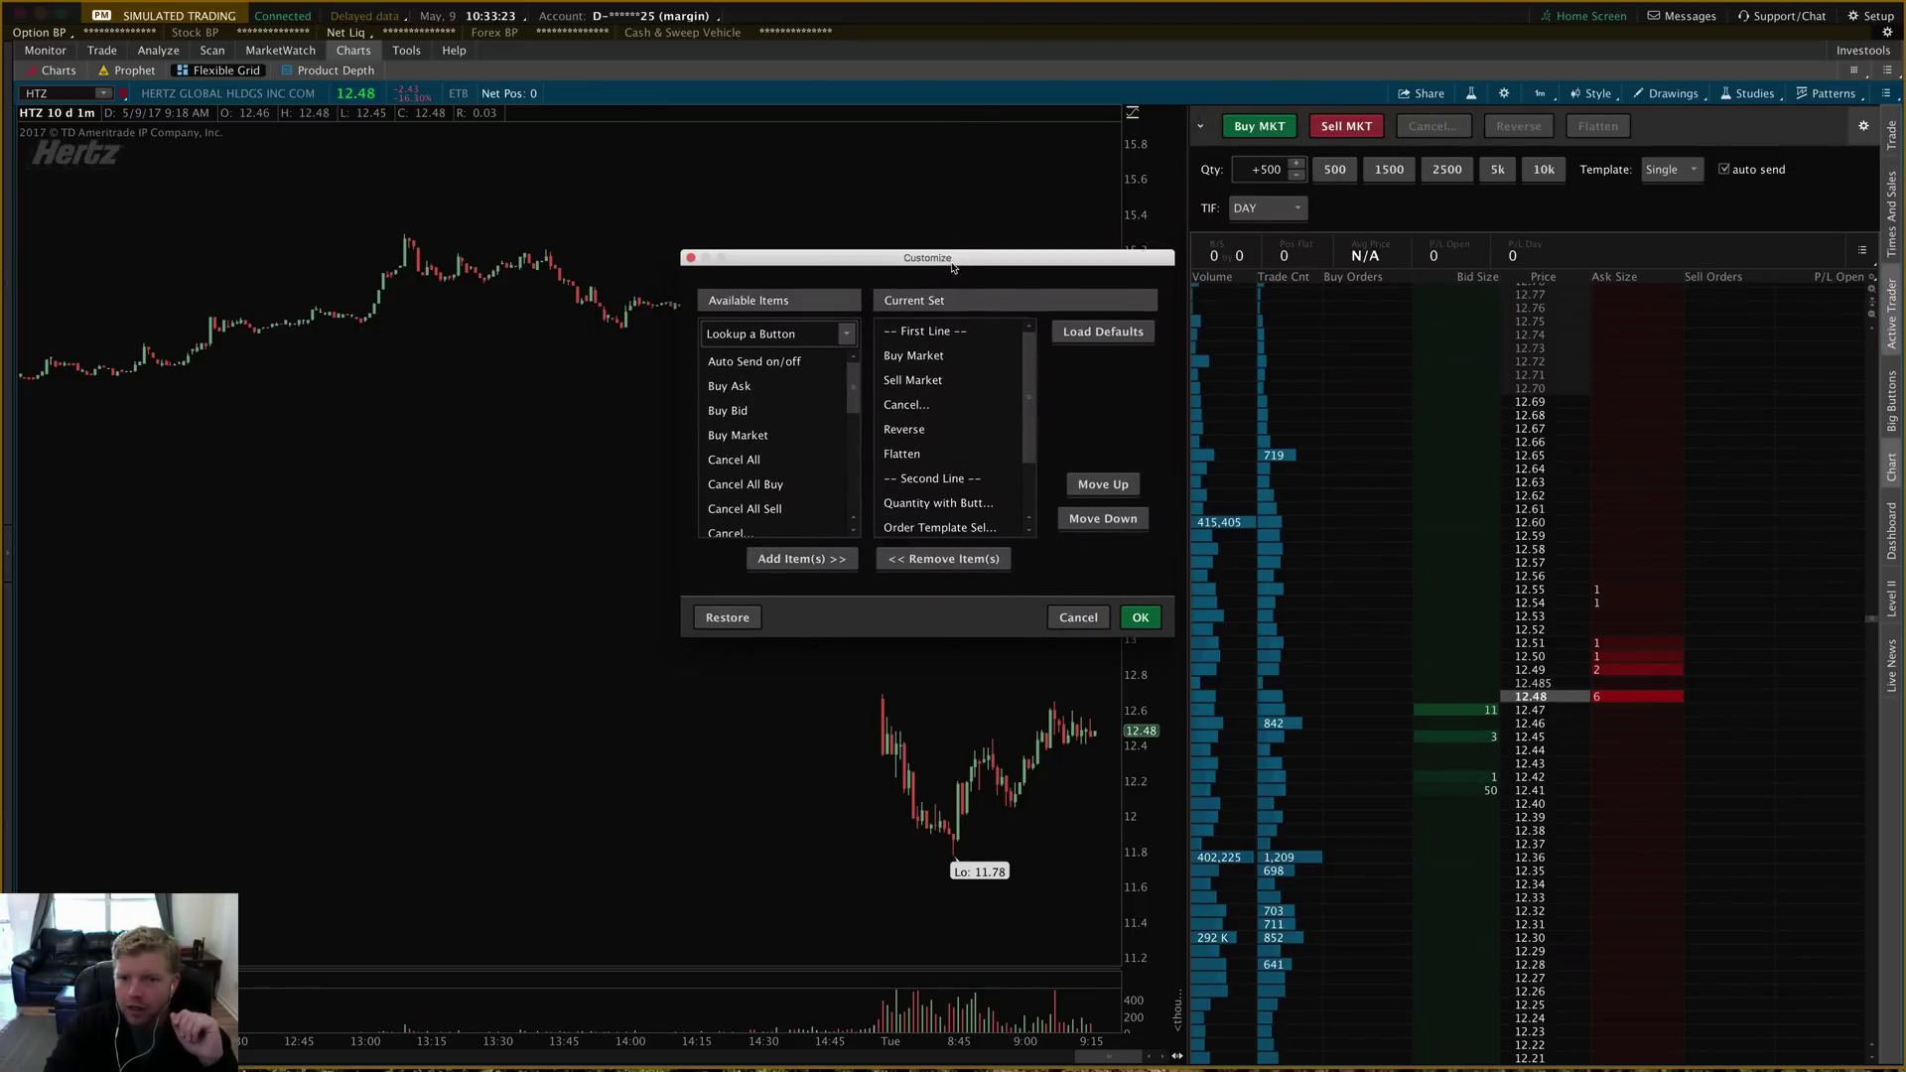
{"action": "scroll", "coordinate": [779, 387], "scroll_direction": "down", "scroll_amount": 5}
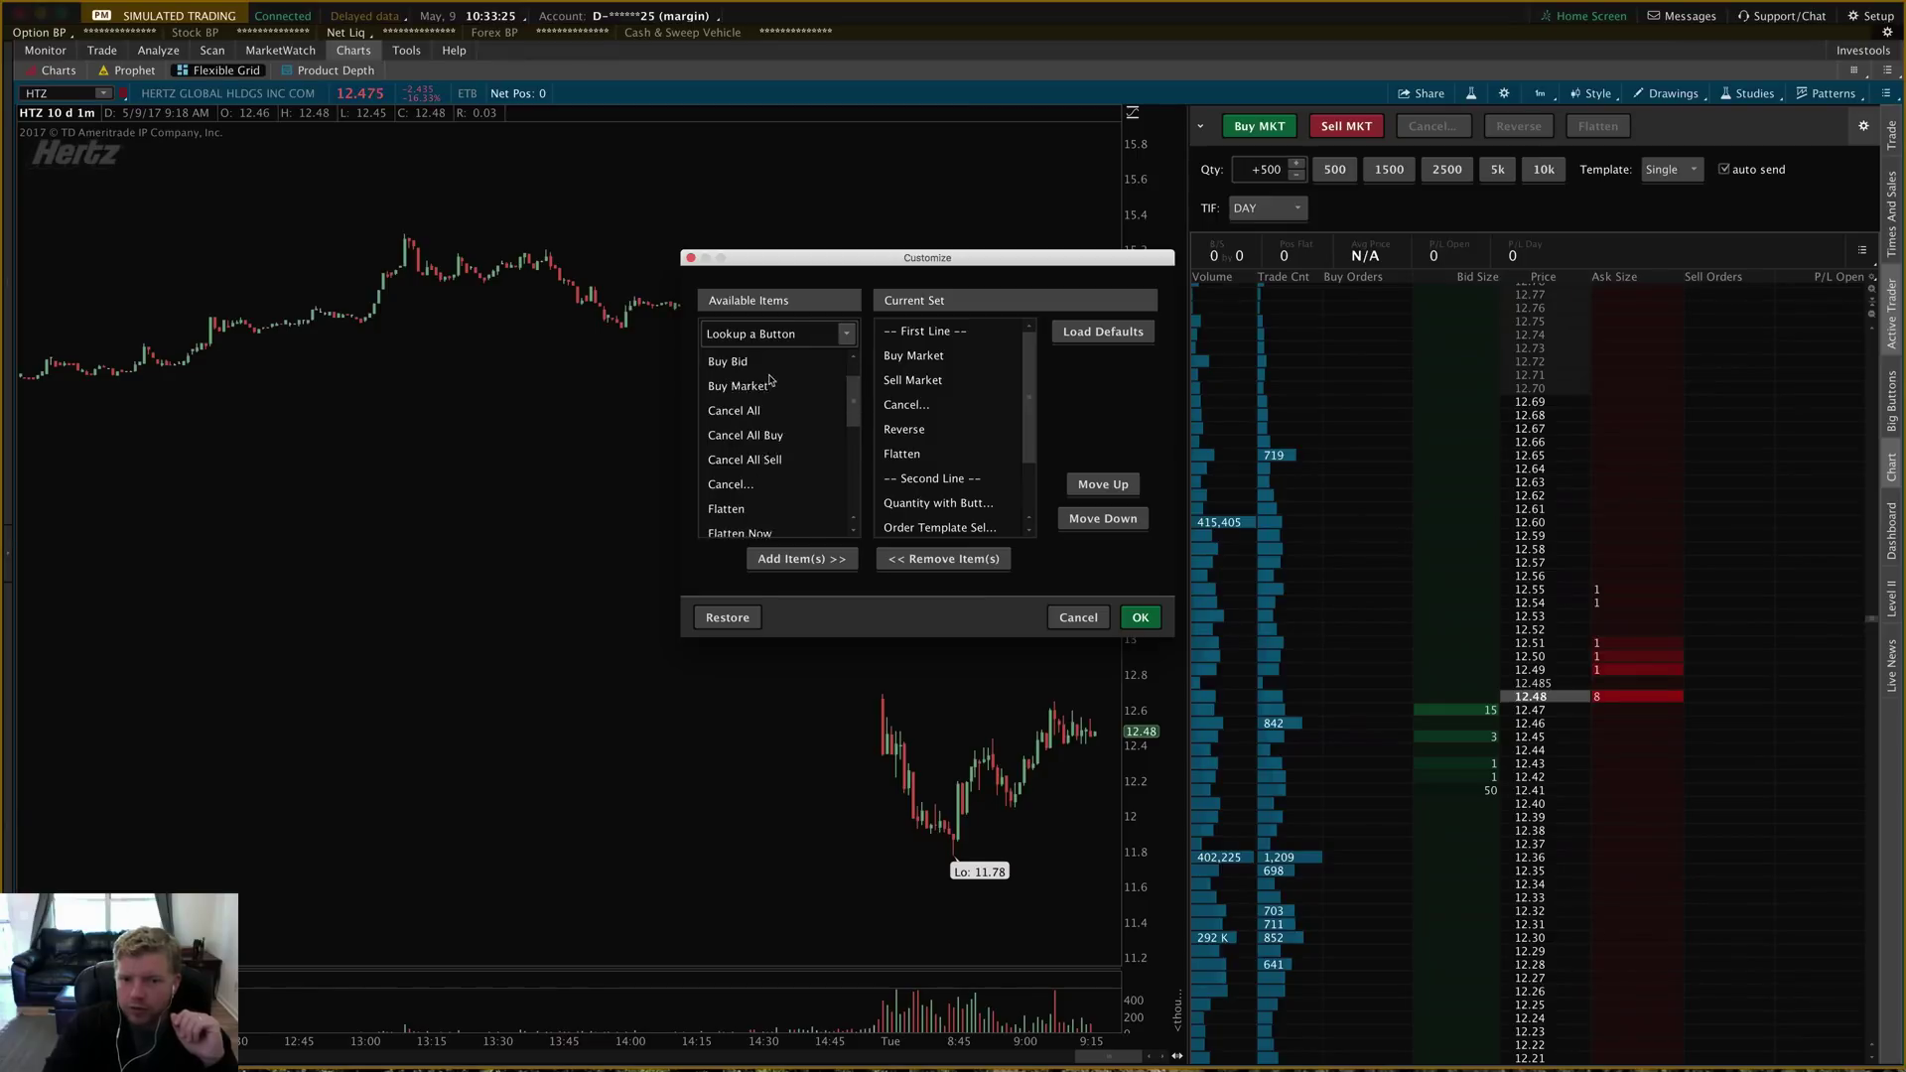
{"action": "scroll", "coordinate": [755, 496], "scroll_direction": "up", "scroll_amount": 5}
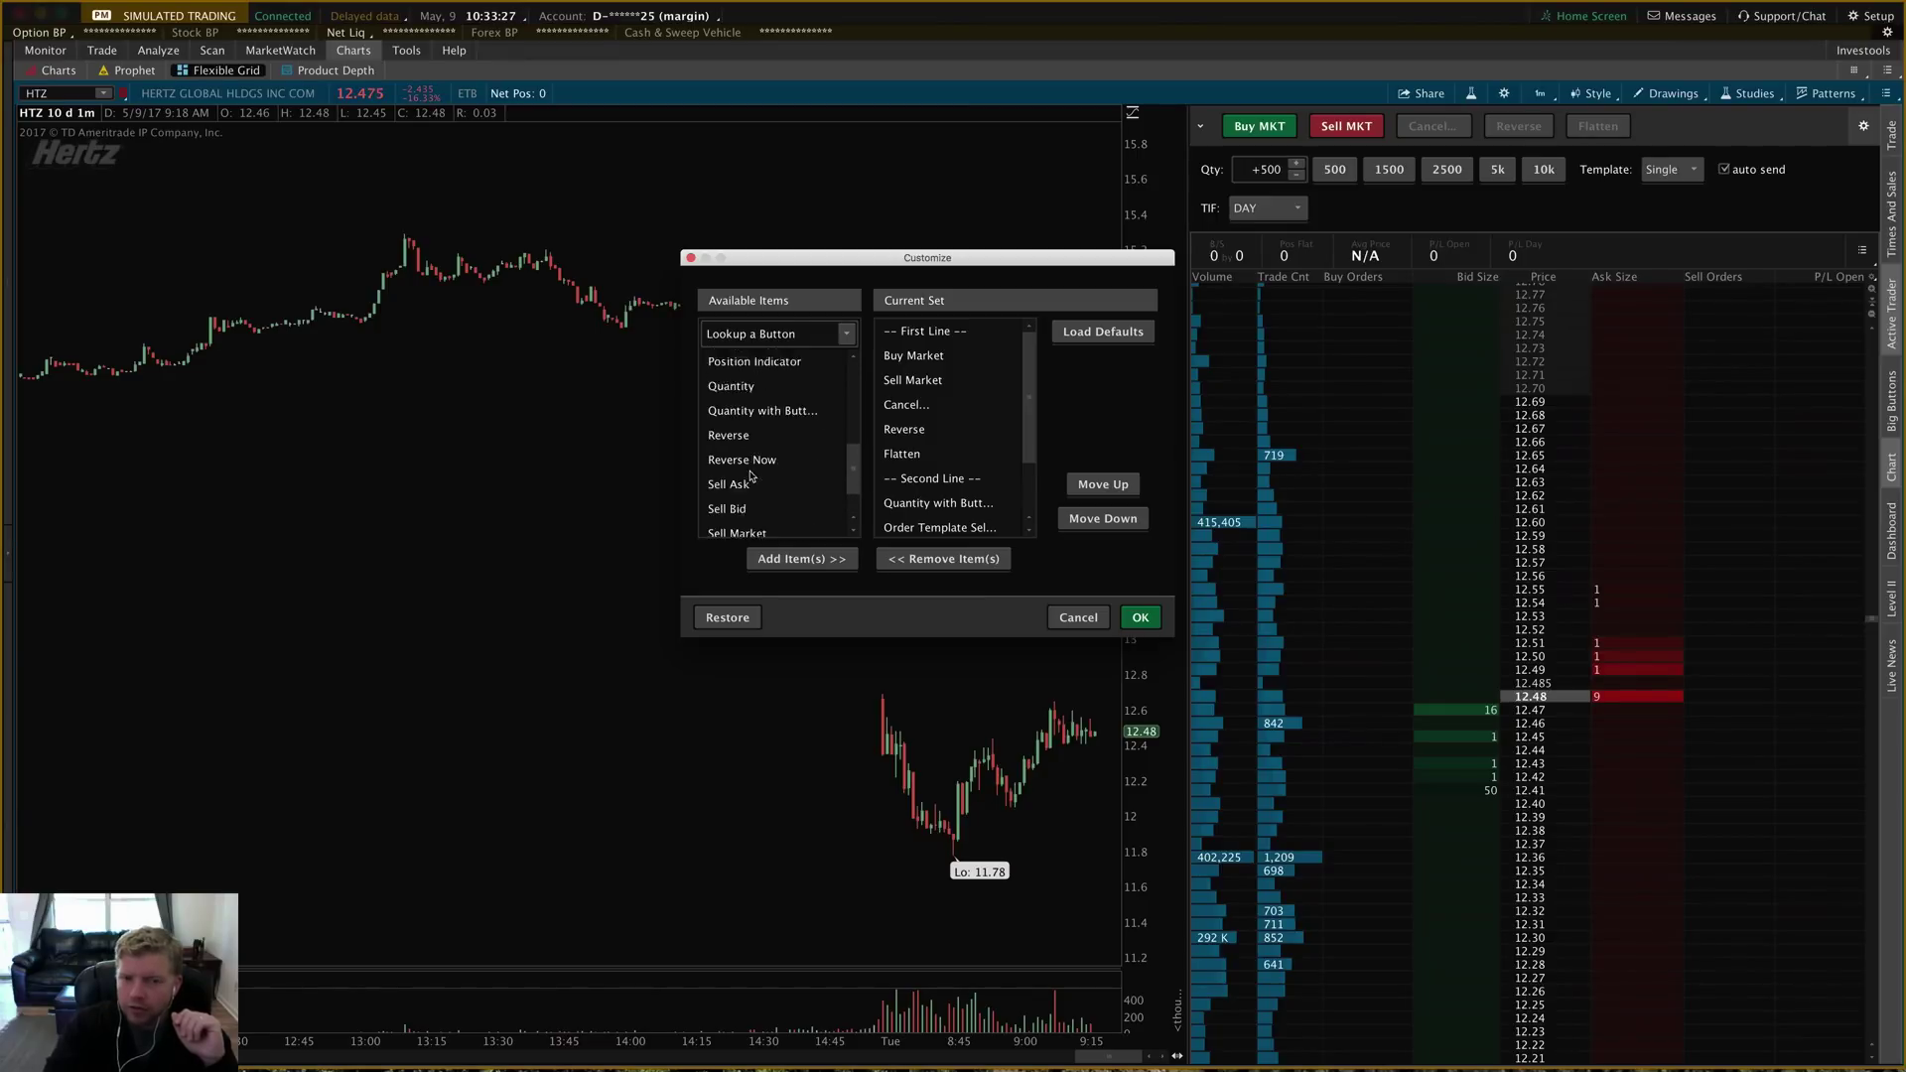
{"action": "scroll", "coordinate": [752, 476], "scroll_direction": "down", "scroll_amount": 5}
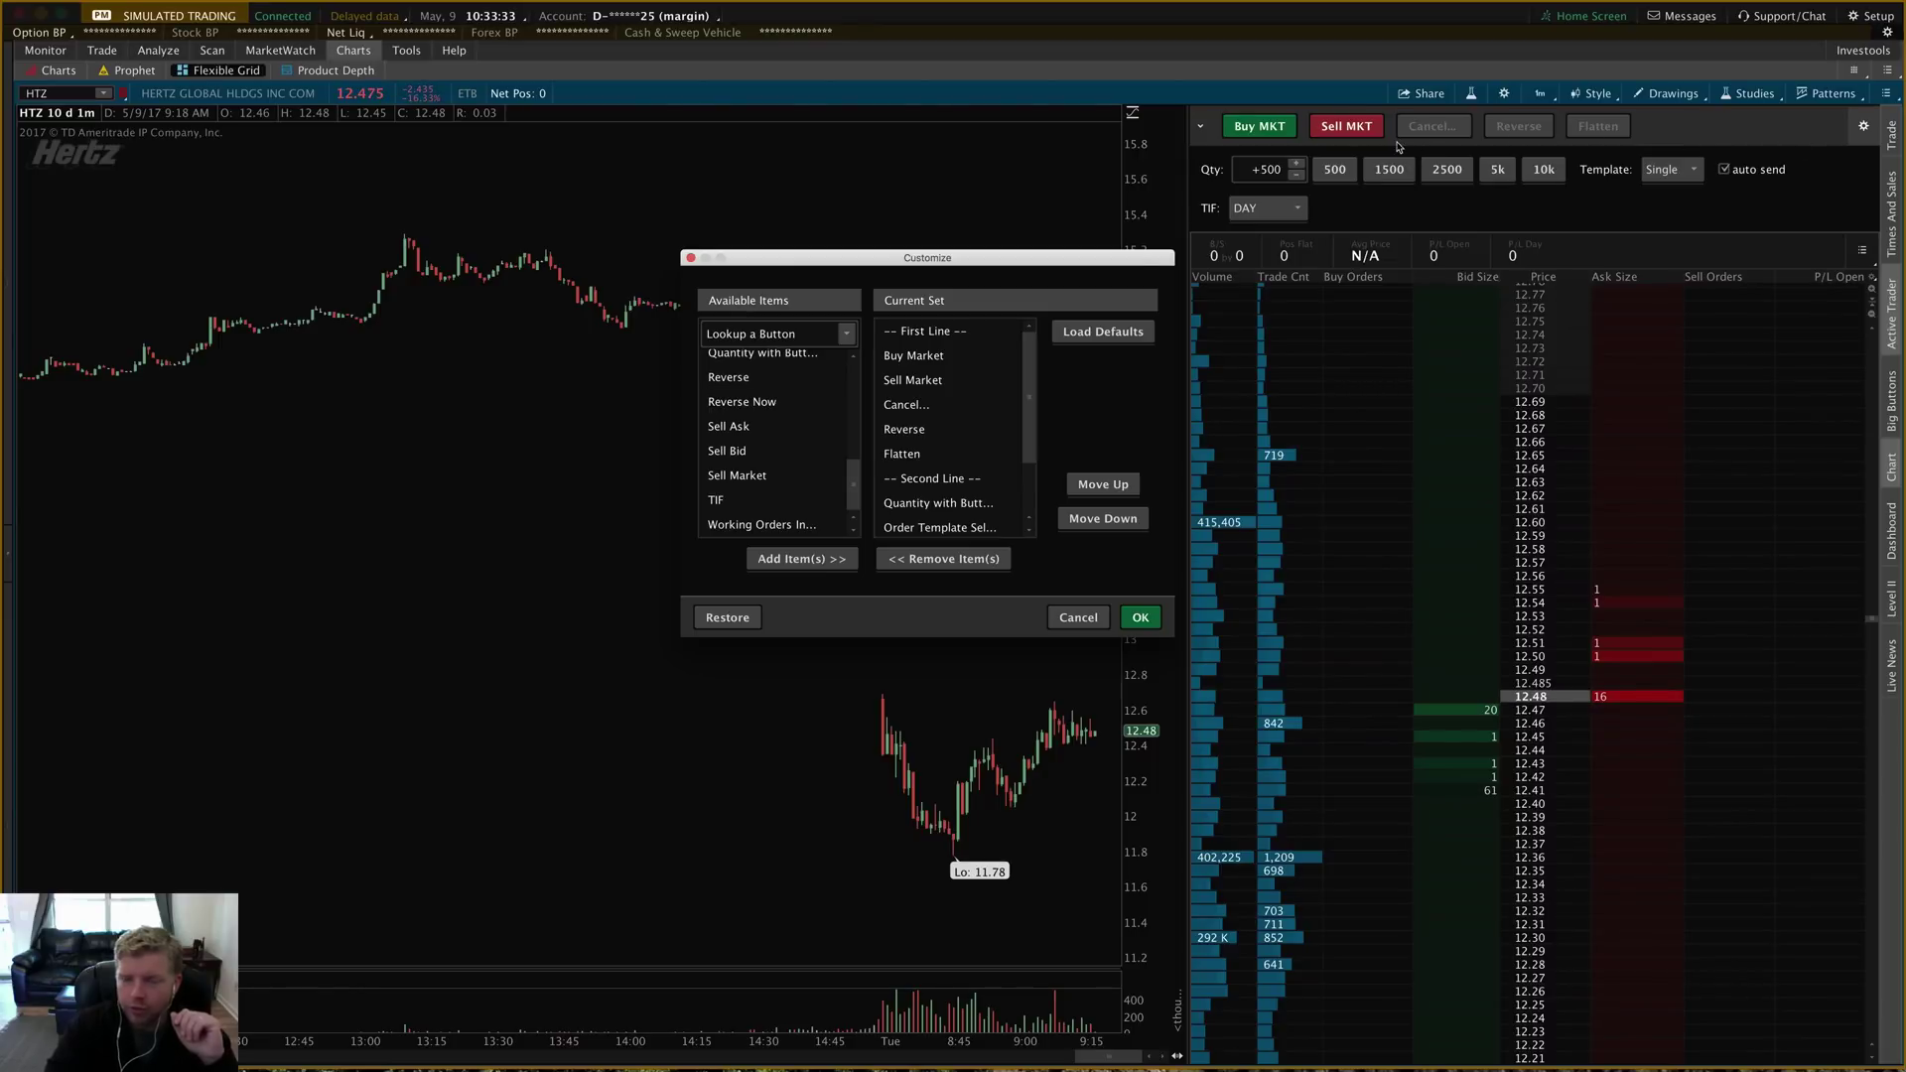
{"action": "scroll", "coordinate": [934, 374], "scroll_direction": "down", "scroll_amount": 3}
{"action": "scroll", "coordinate": [941, 369], "scroll_direction": "up", "scroll_amount": 3}
{"action": "scroll", "coordinate": [941, 369], "scroll_direction": "down", "scroll_amount": 3}
{"action": "scroll", "coordinate": [940, 370], "scroll_direction": "up", "scroll_amount": 2}
{"action": "scroll", "coordinate": [939, 371], "scroll_direction": "down", "scroll_amount": 2}
{"action": "scroll", "coordinate": [939, 371], "scroll_direction": "up", "scroll_amount": 3}
- Compare the First Line and Second Line sections of the current set with the Active Trader button rows
{"action": "left_click", "coordinate": [938, 331]}
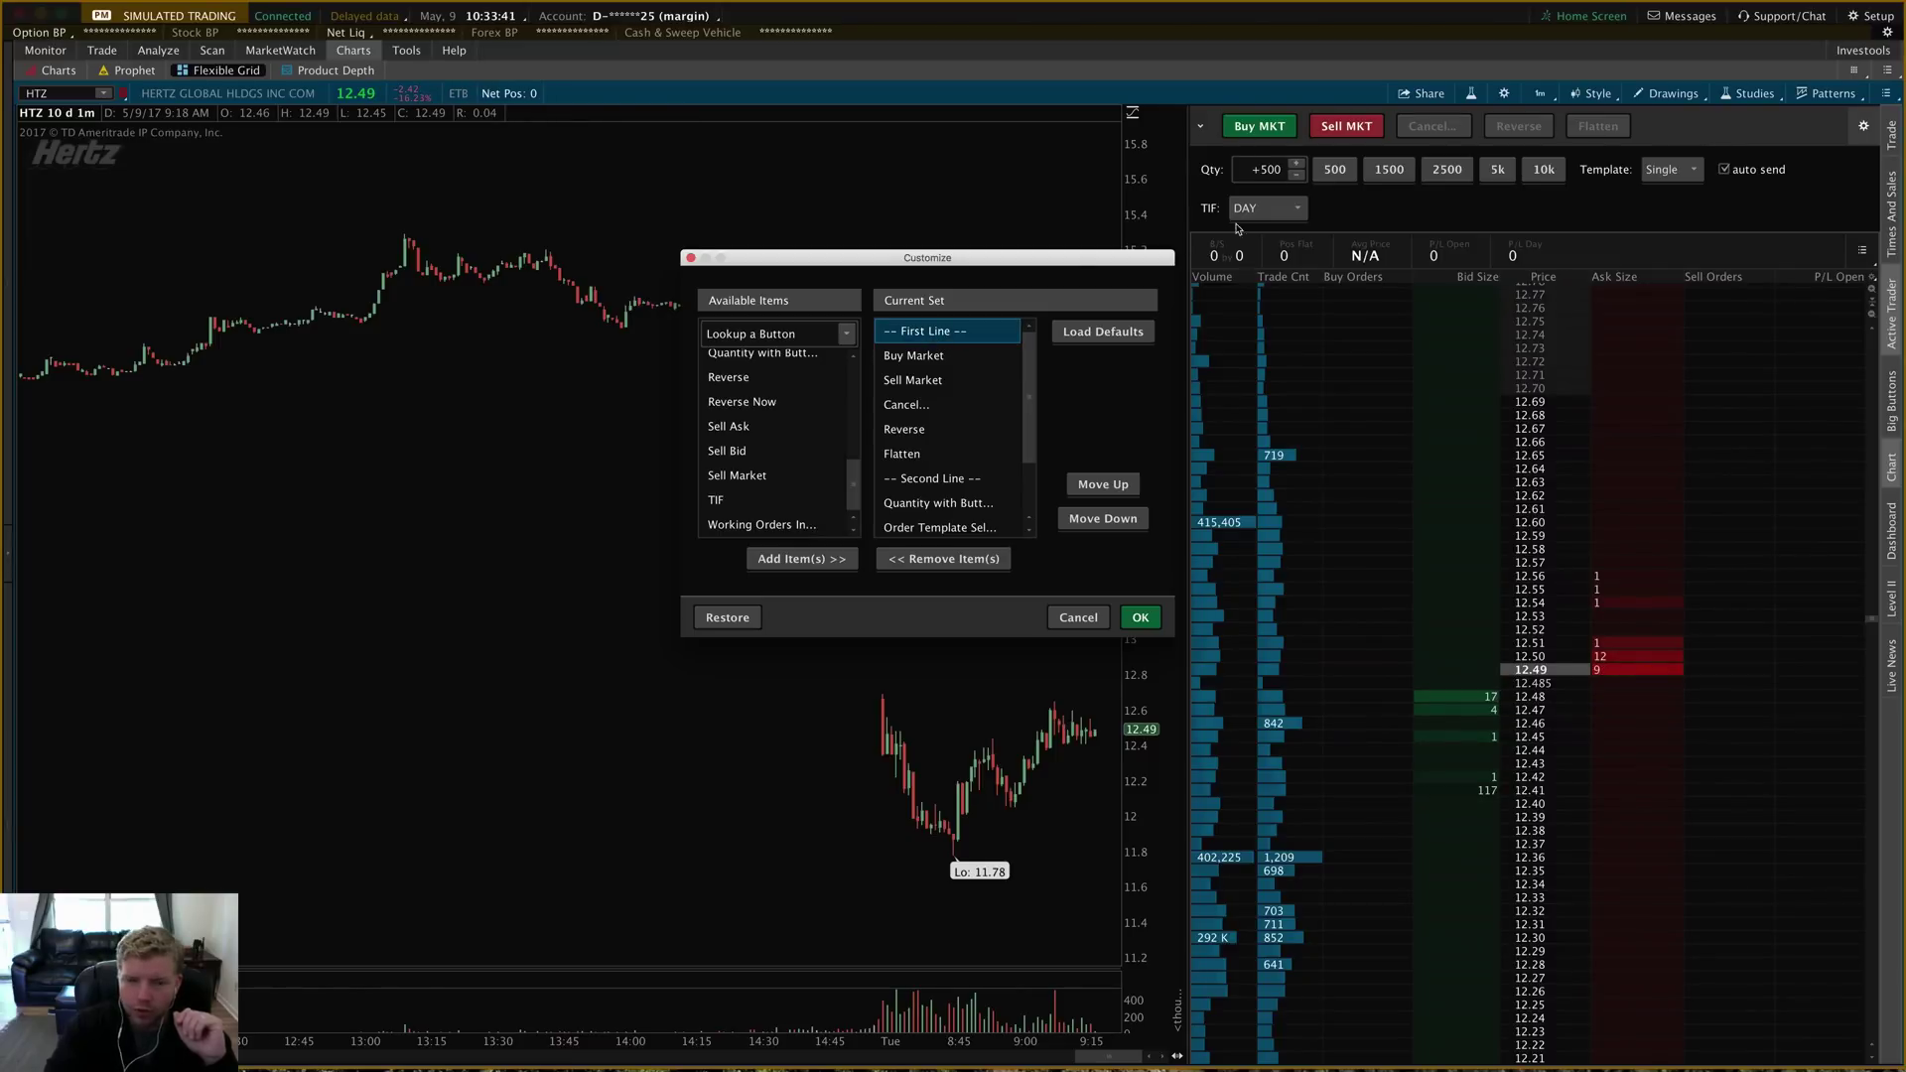
{"action": "left_click", "coordinate": [959, 482]}
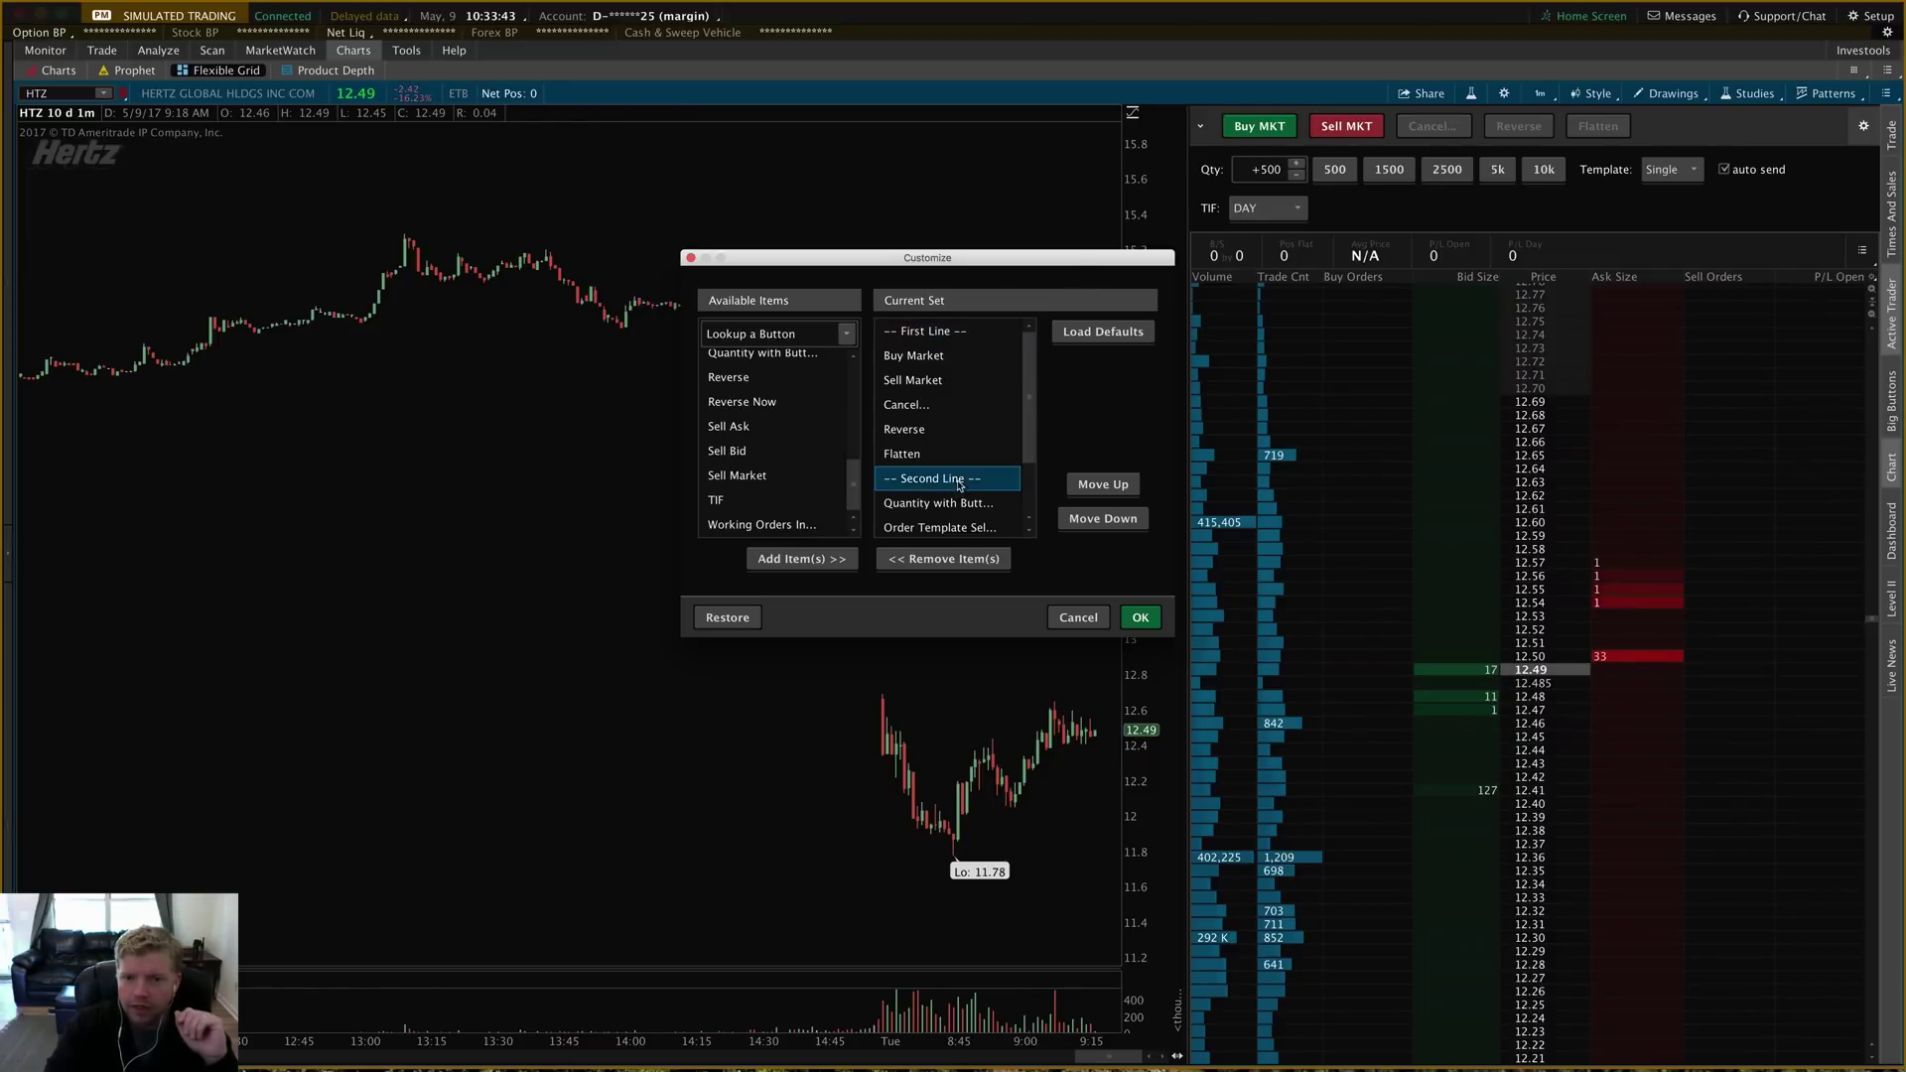
{"action": "left_click", "coordinate": [948, 336]}
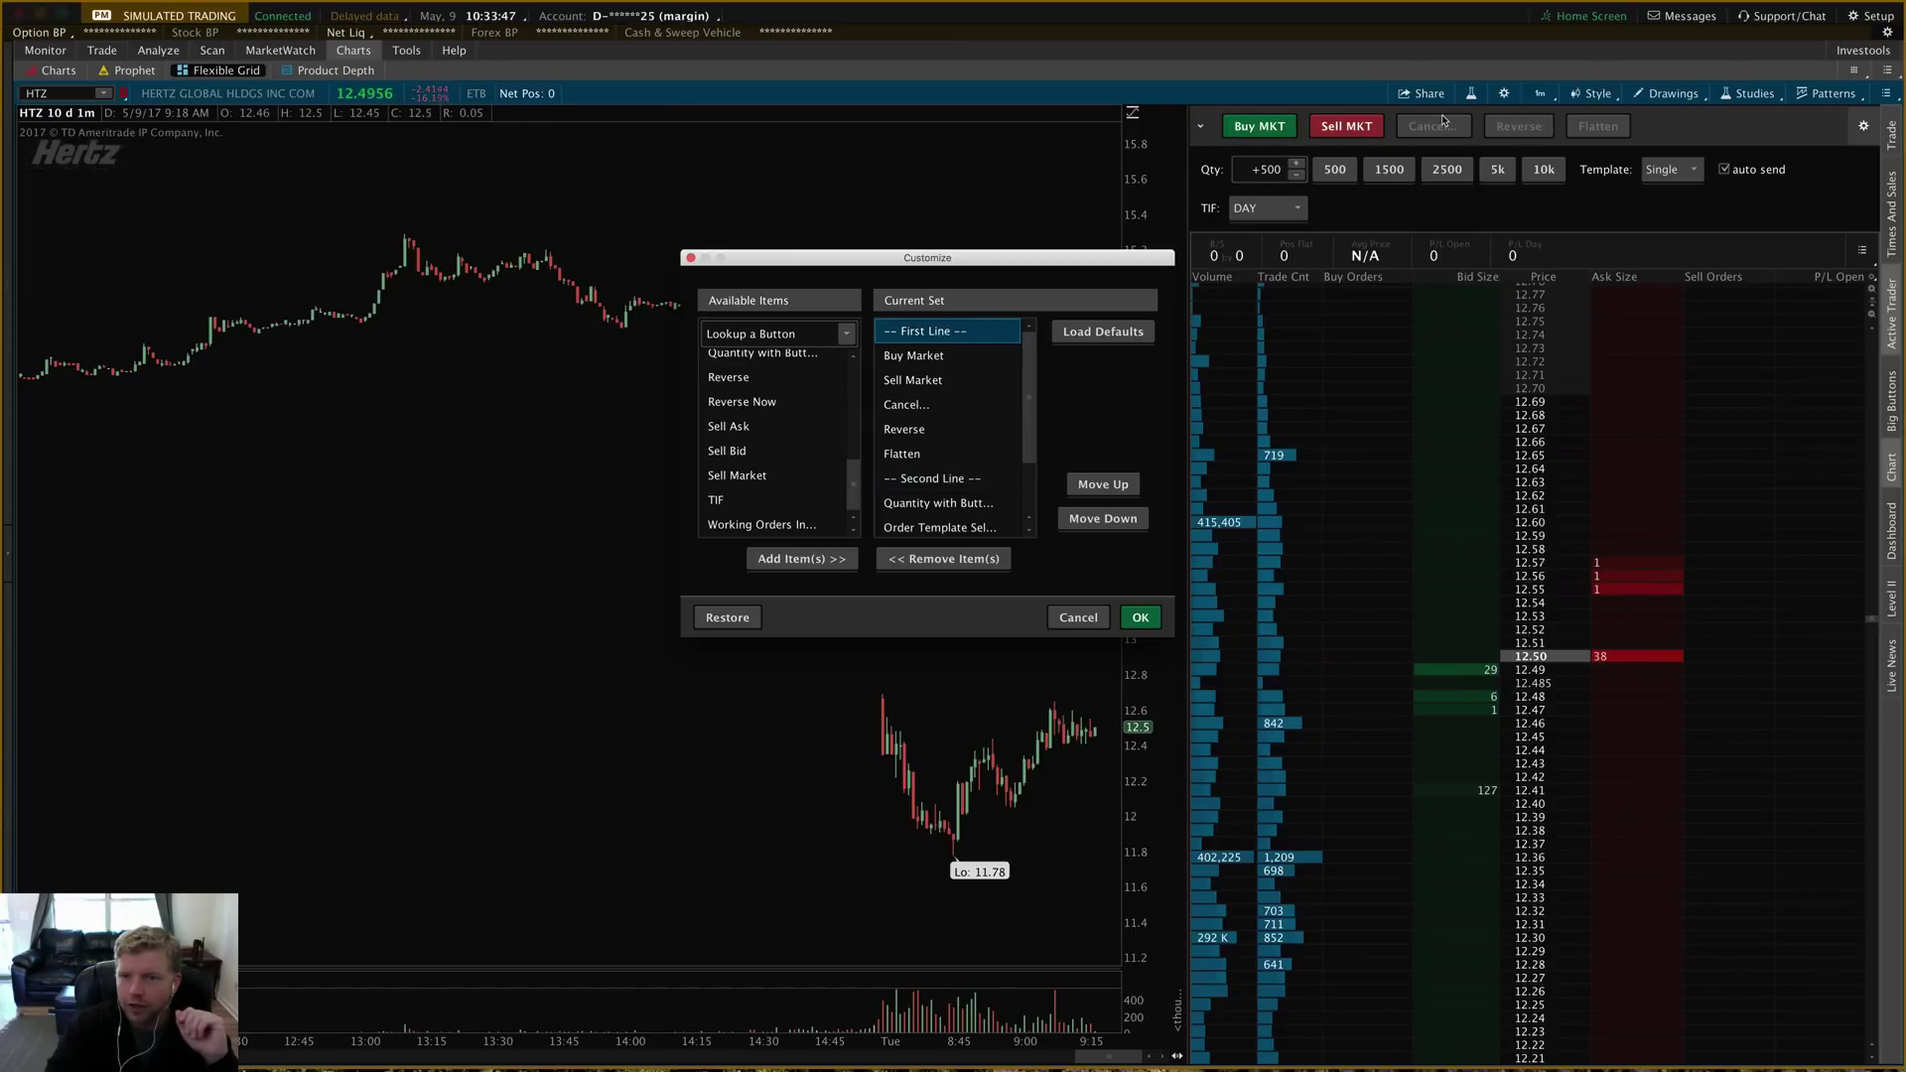
{"action": "left_click", "coordinate": [938, 480]}
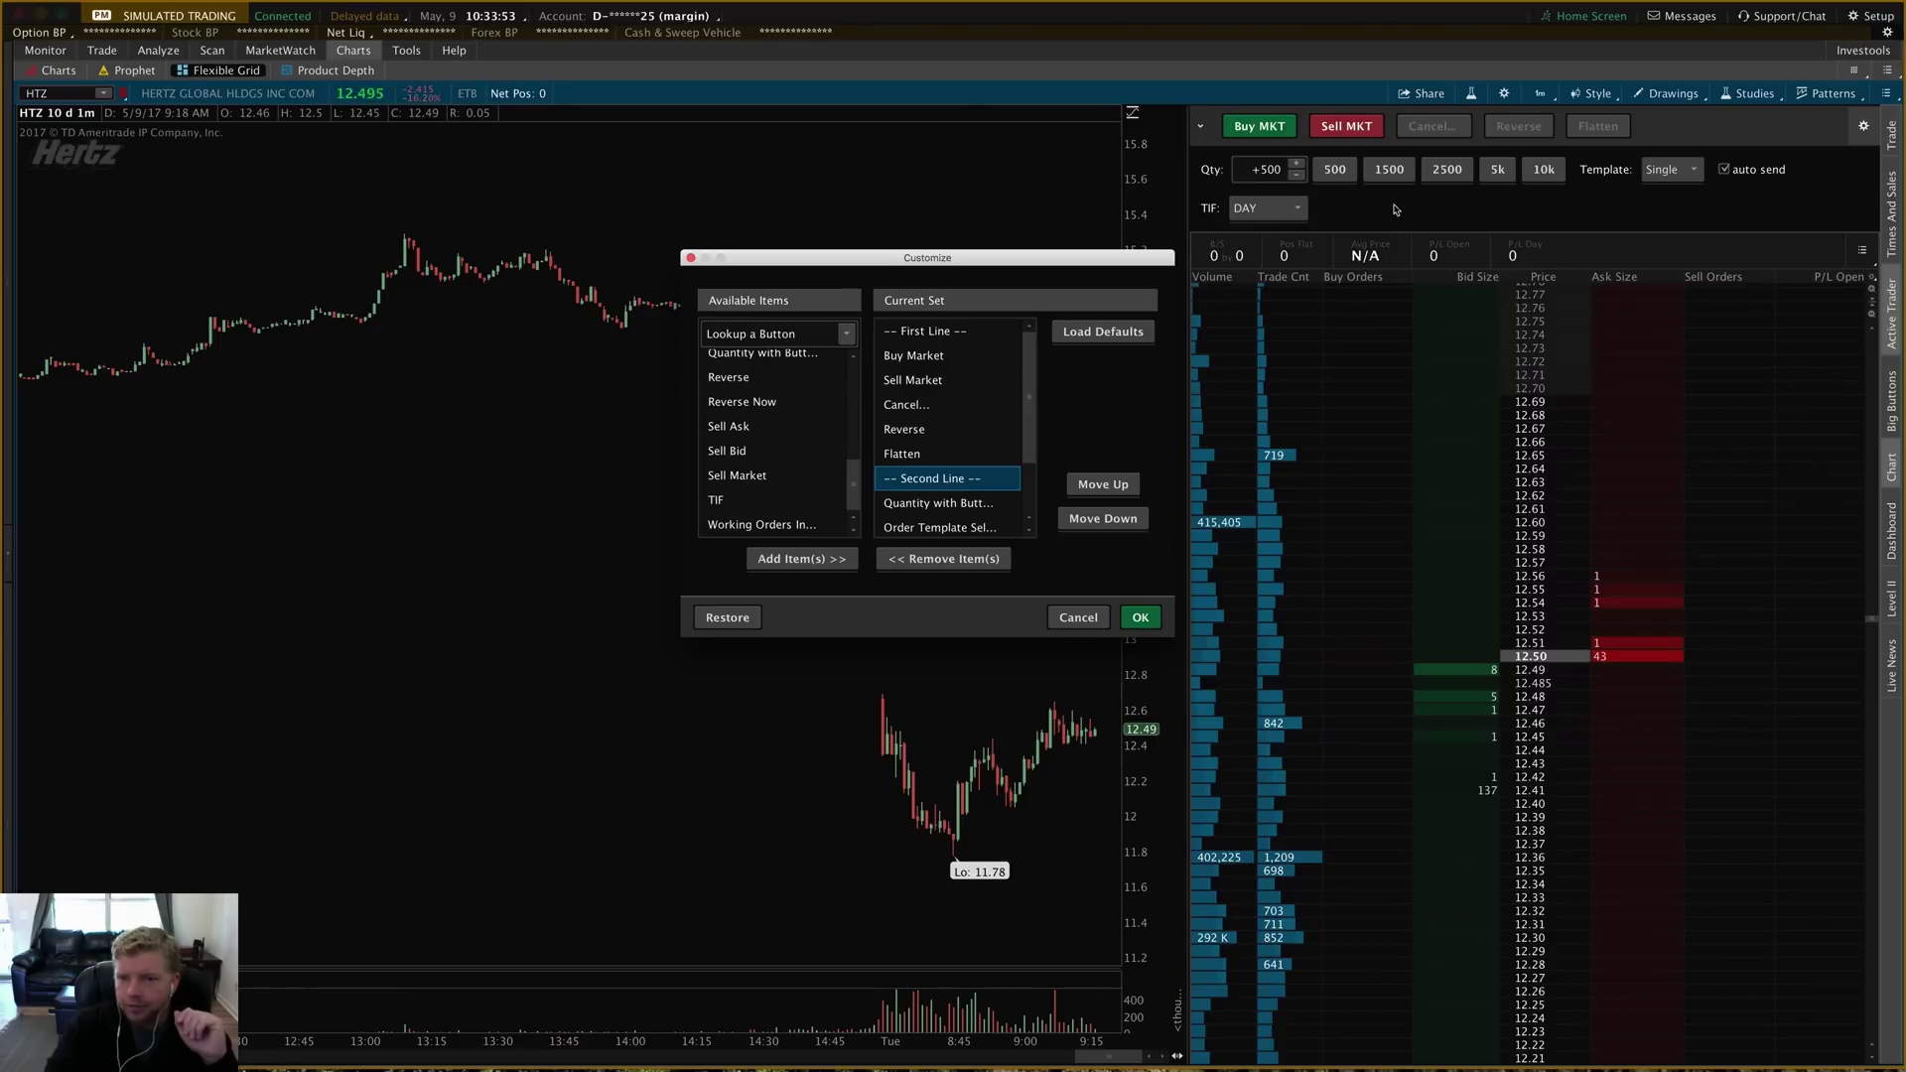
- Add the Buy Ask and Buy Bid items to the current set of Active Trader buttons
{"action": "scroll", "coordinate": [701, 402], "scroll_direction": "up", "scroll_amount": 5}
{"action": "left_click", "coordinate": [729, 386]}
{"action": "left_click", "coordinate": [728, 412], "text": "shift"}
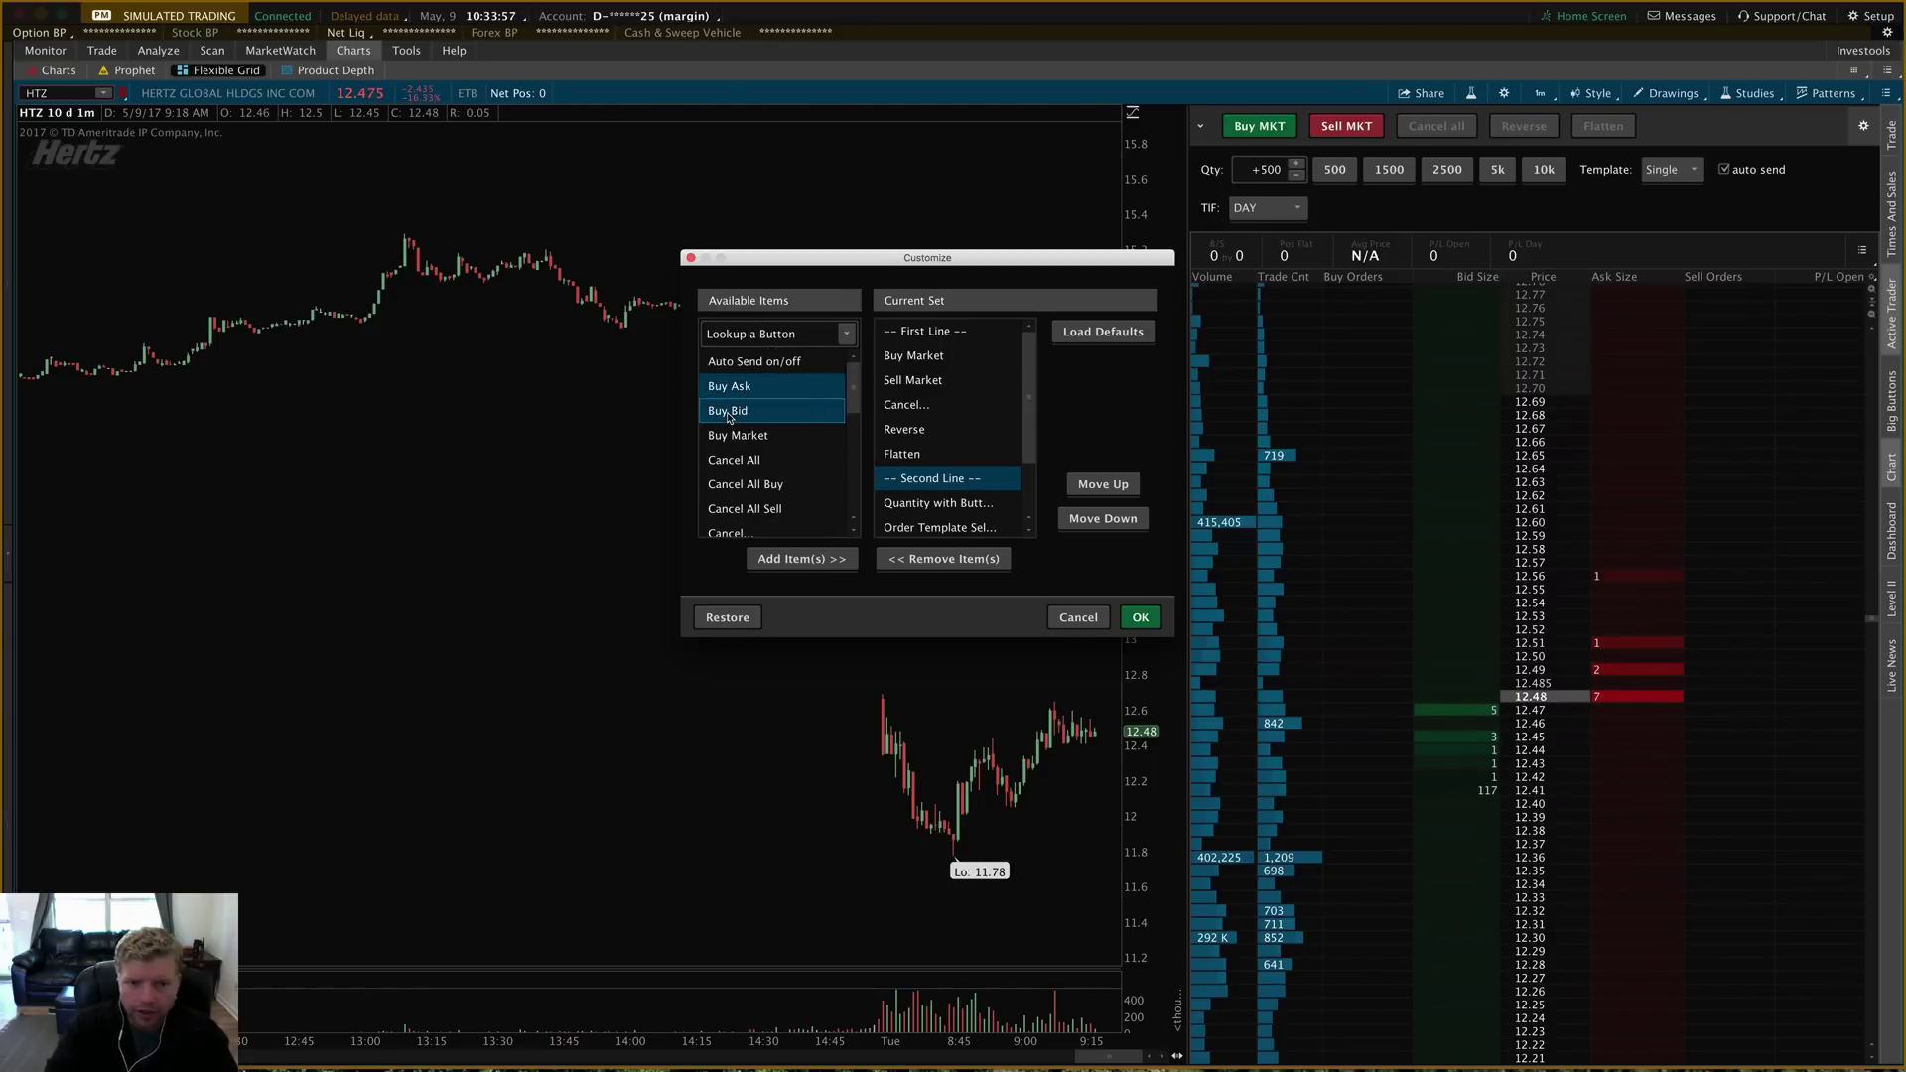
{"action": "left_click", "coordinate": [931, 332]}
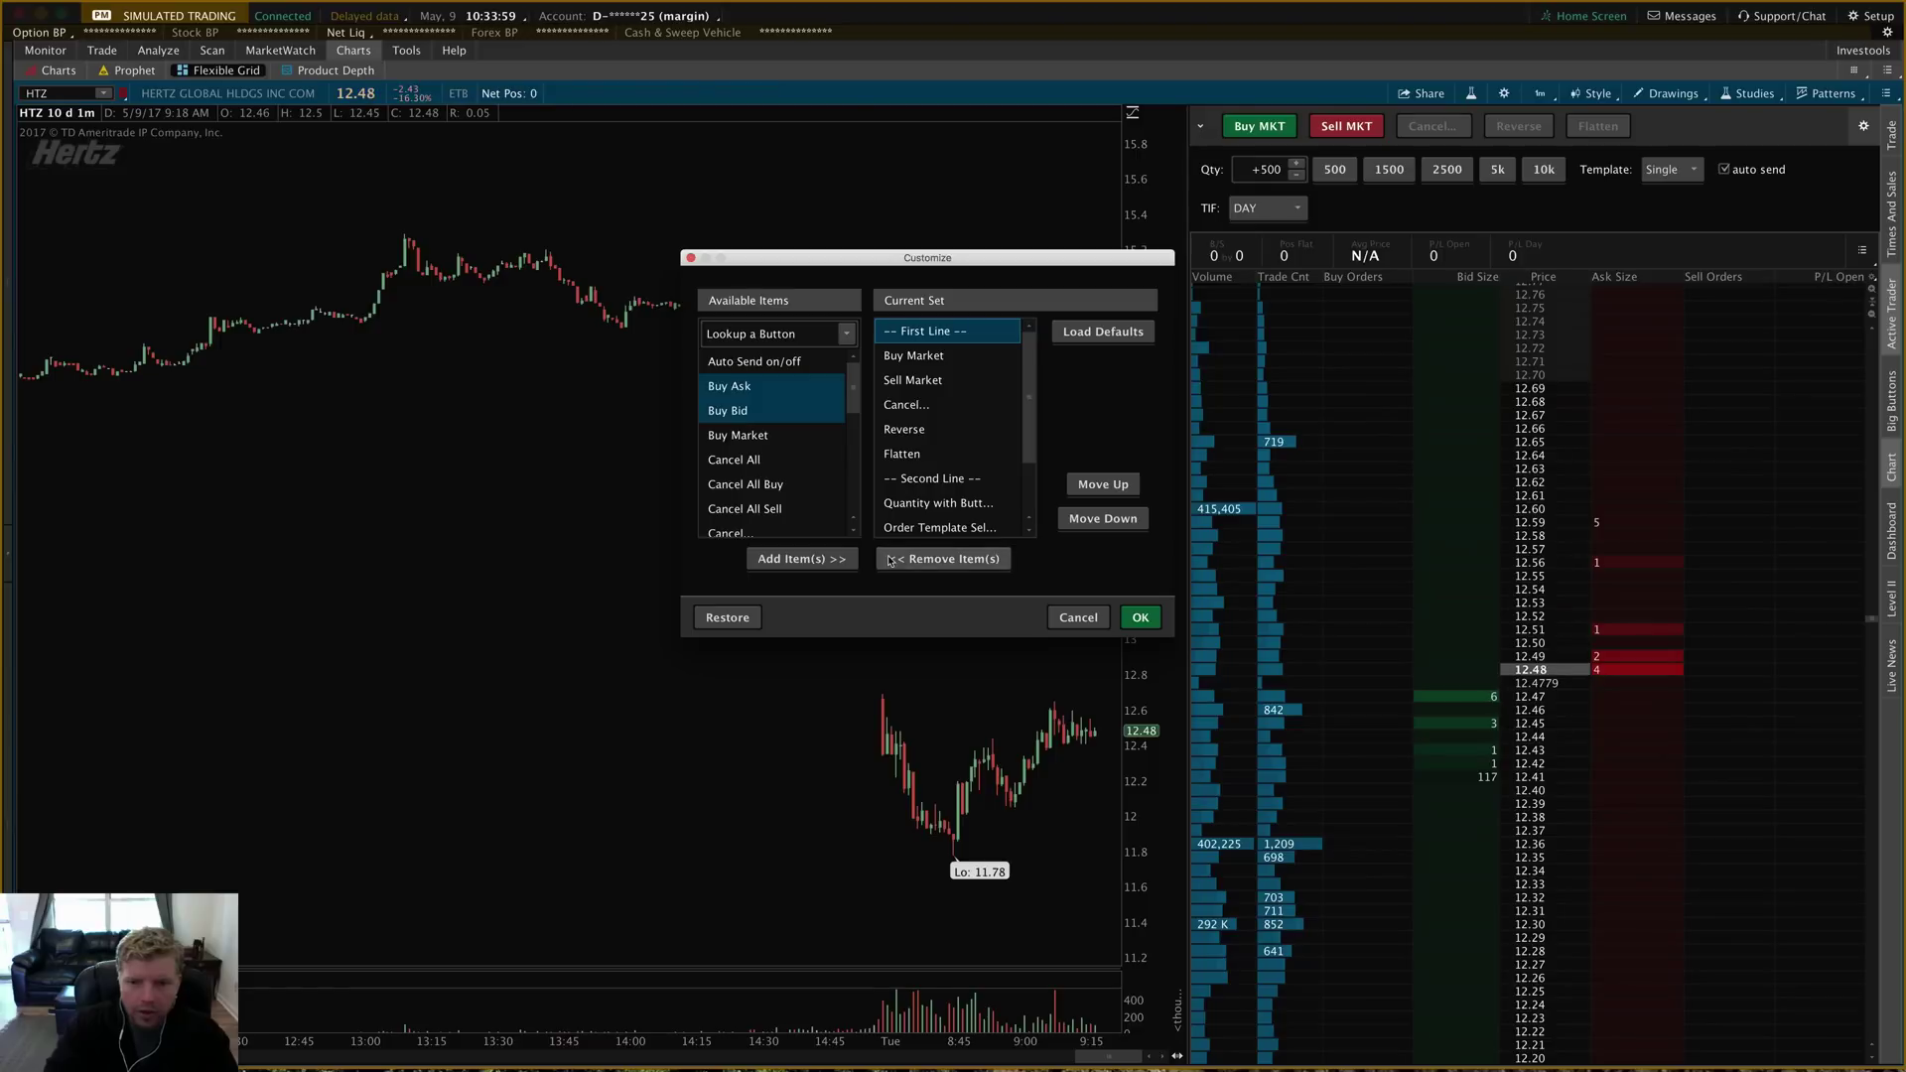
{"action": "left_click", "coordinate": [797, 561]}
- Move Buy Ask and Buy Bid up the first line to directly below Buy Market, and apply the customized set
{"action": "scroll", "coordinate": [976, 427], "scroll_direction": "down", "scroll_amount": 3}
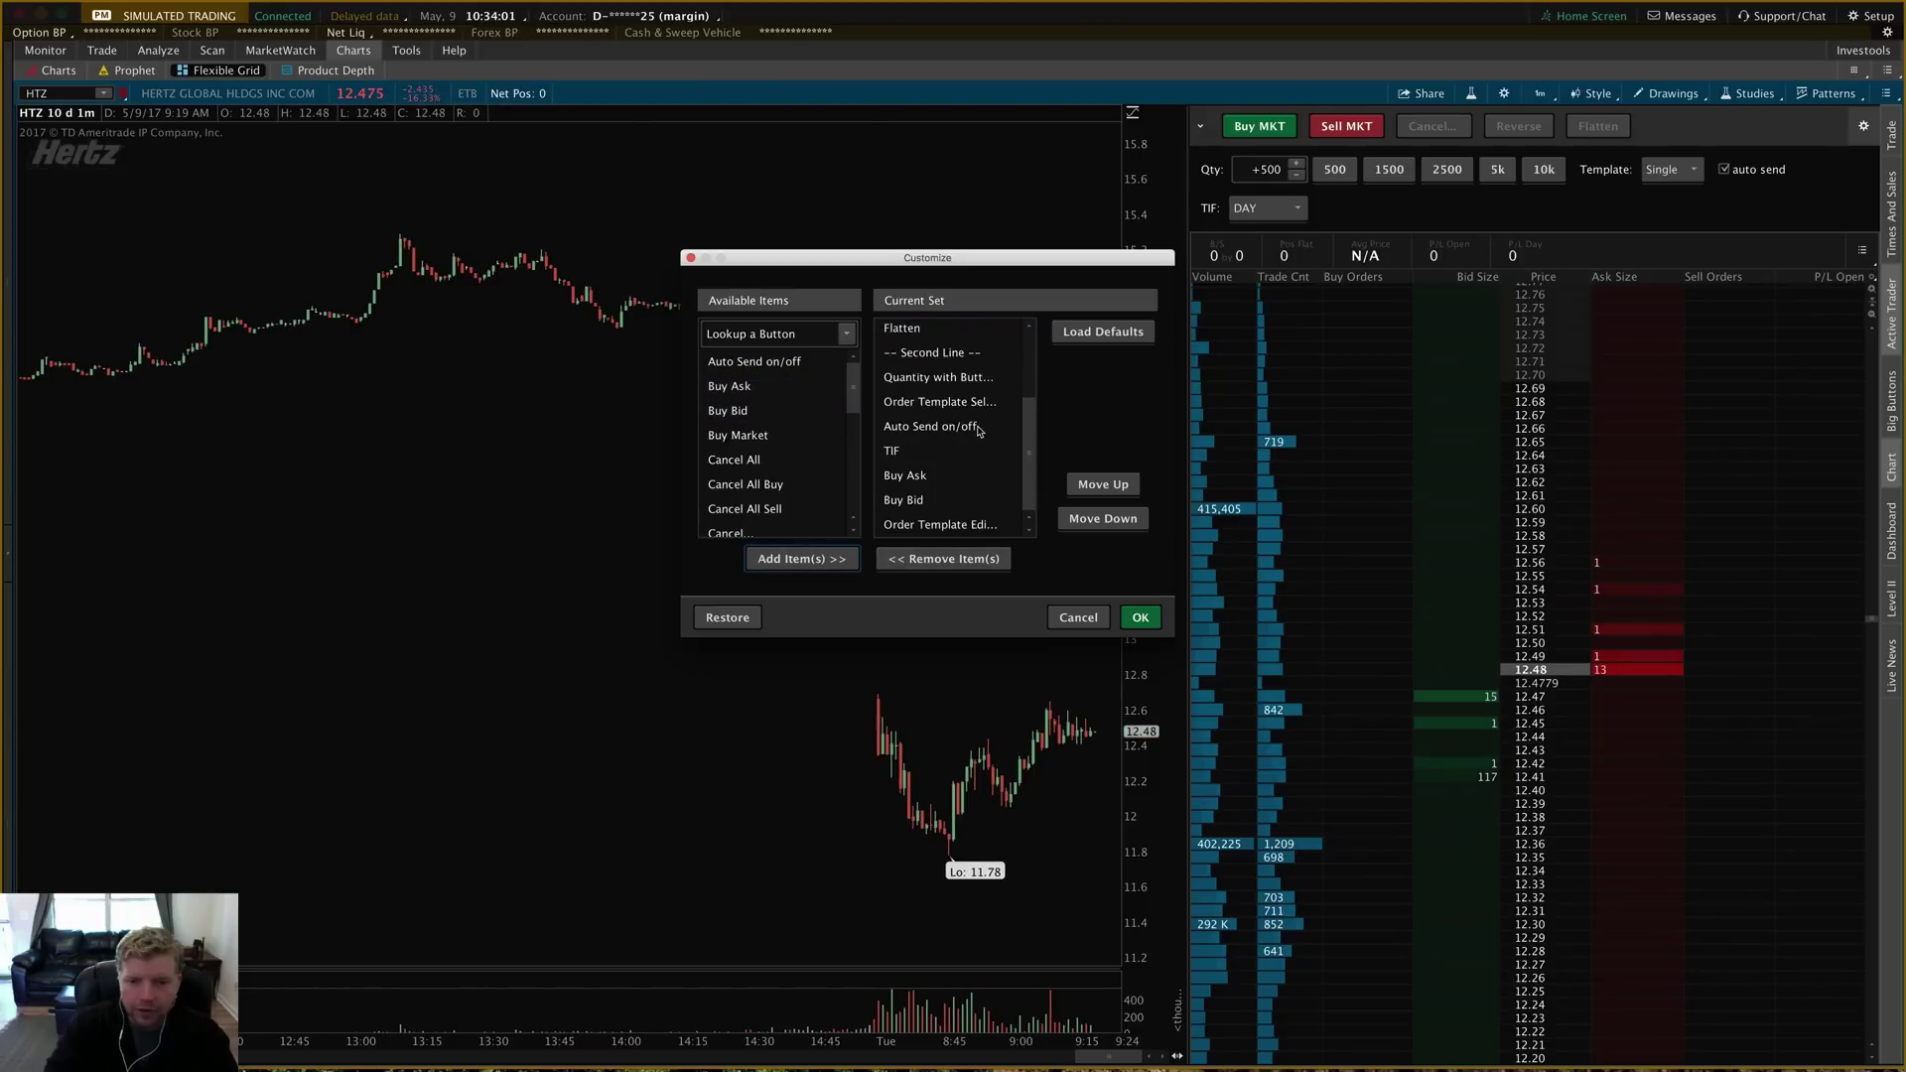
{"action": "left_click", "coordinate": [908, 500]}
{"action": "left_click", "coordinate": [908, 476], "text": "shift"}
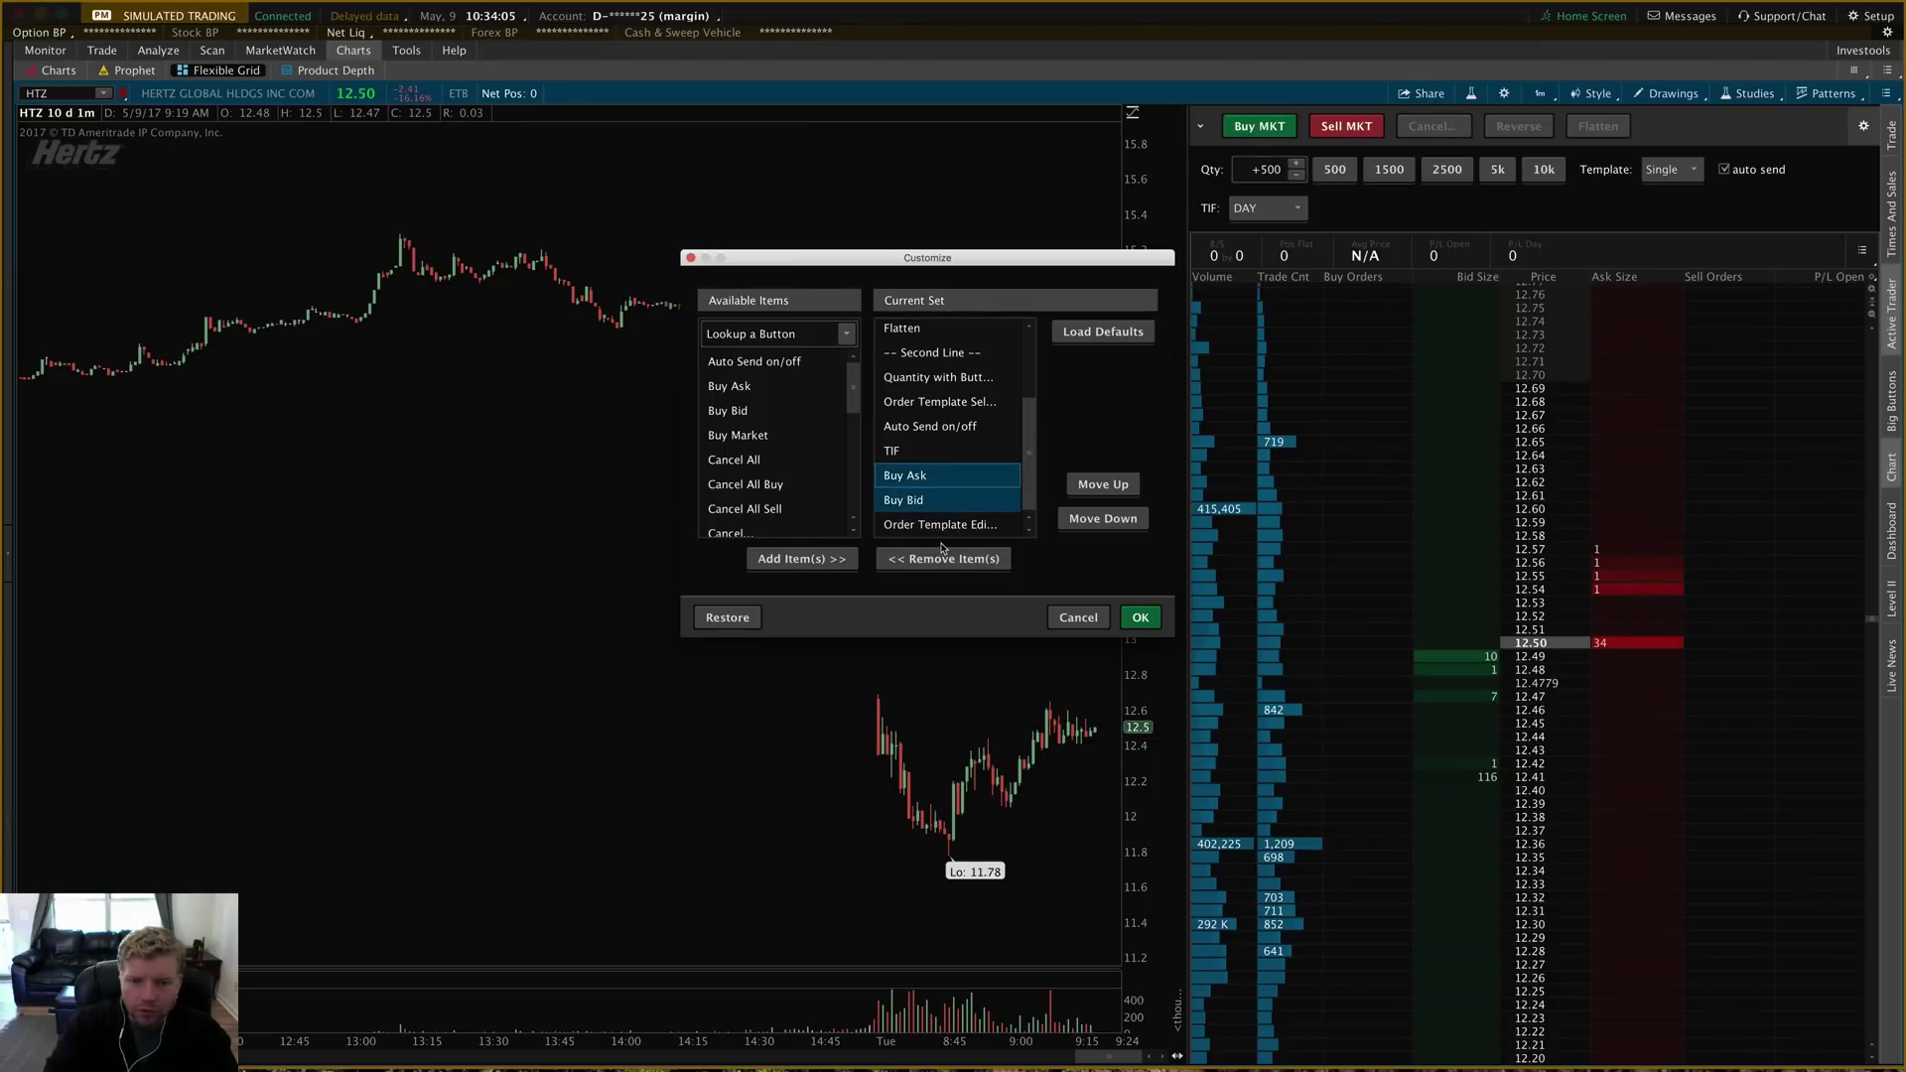
{"action": "left_click", "coordinate": [1104, 485]}
{"action": "left_click", "coordinate": [1103, 484]}
{"action": "left_click", "coordinate": [1103, 484]}
{"action": "left_click", "coordinate": [1107, 485]}
{"action": "left_click", "coordinate": [1106, 486]}
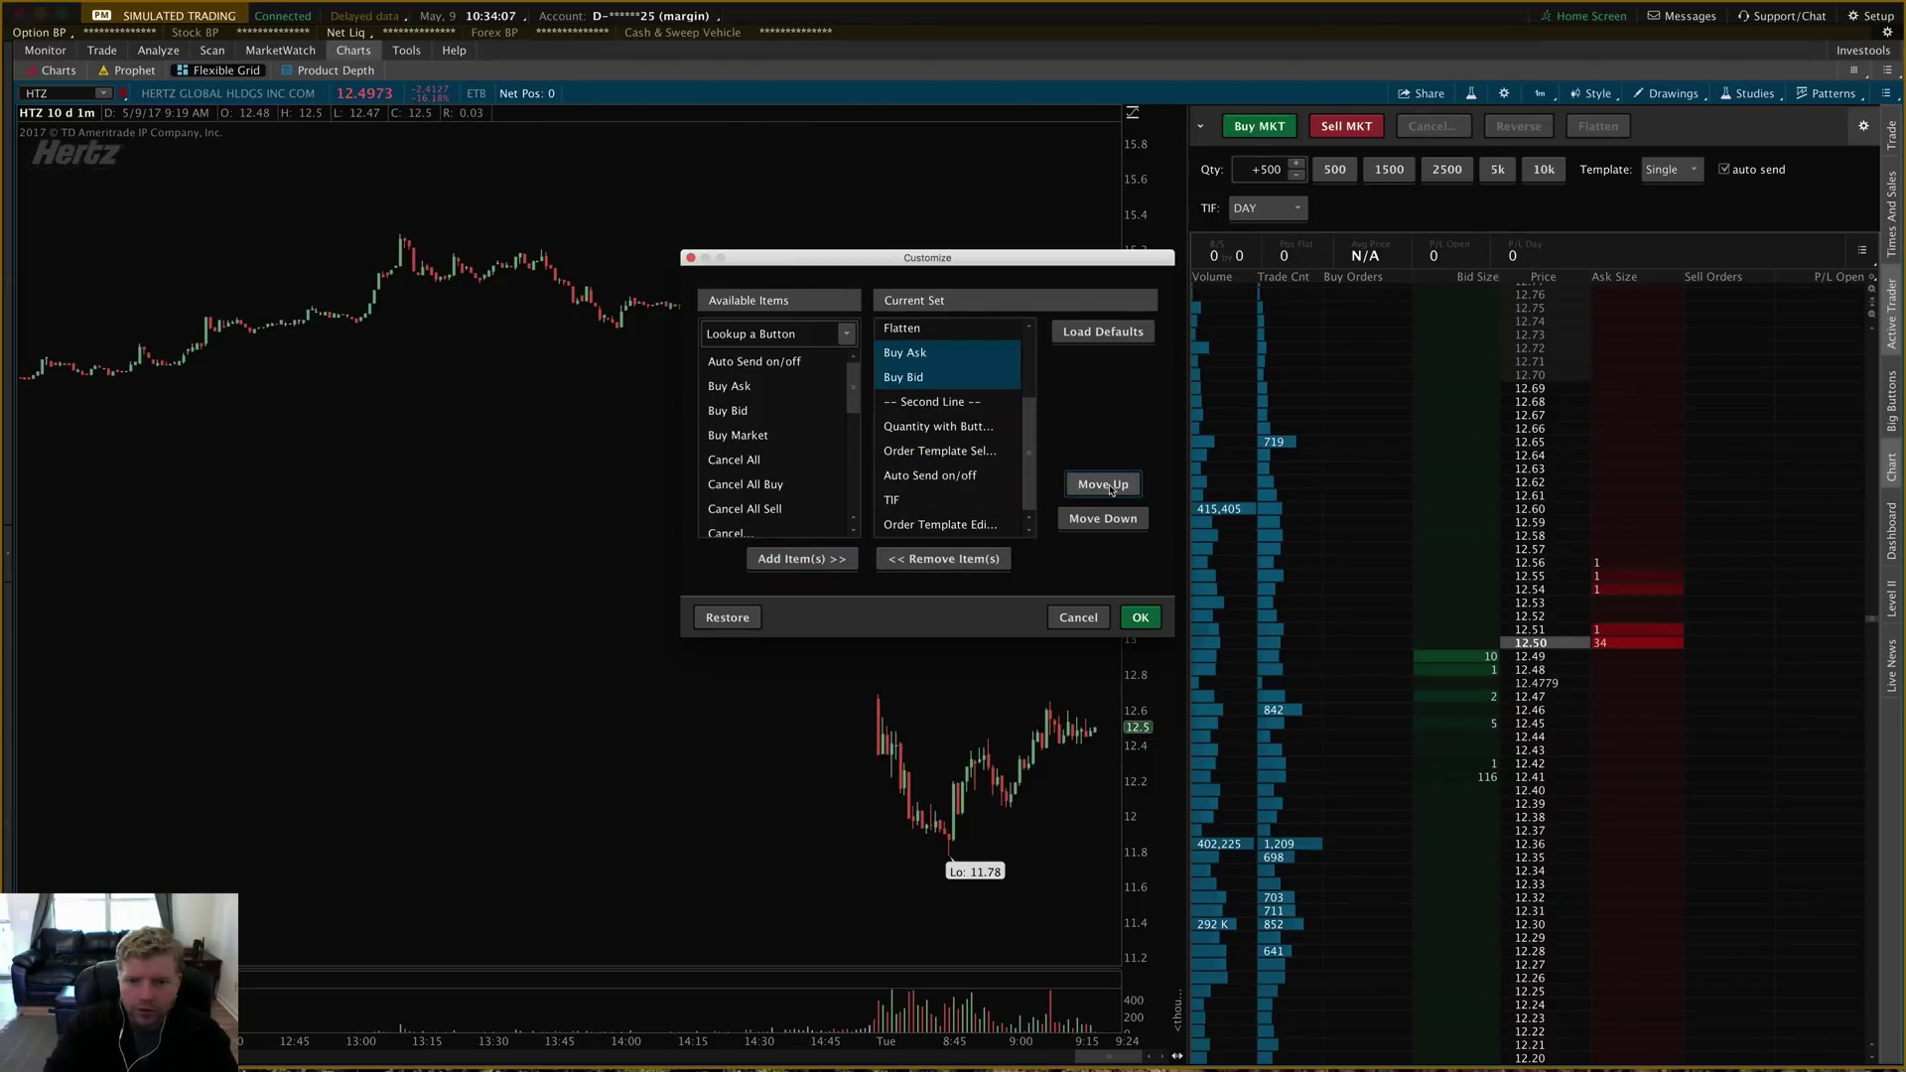
{"action": "left_click", "coordinate": [1104, 485]}
{"action": "left_click", "coordinate": [1104, 485]}
{"action": "left_click", "coordinate": [1103, 484]}
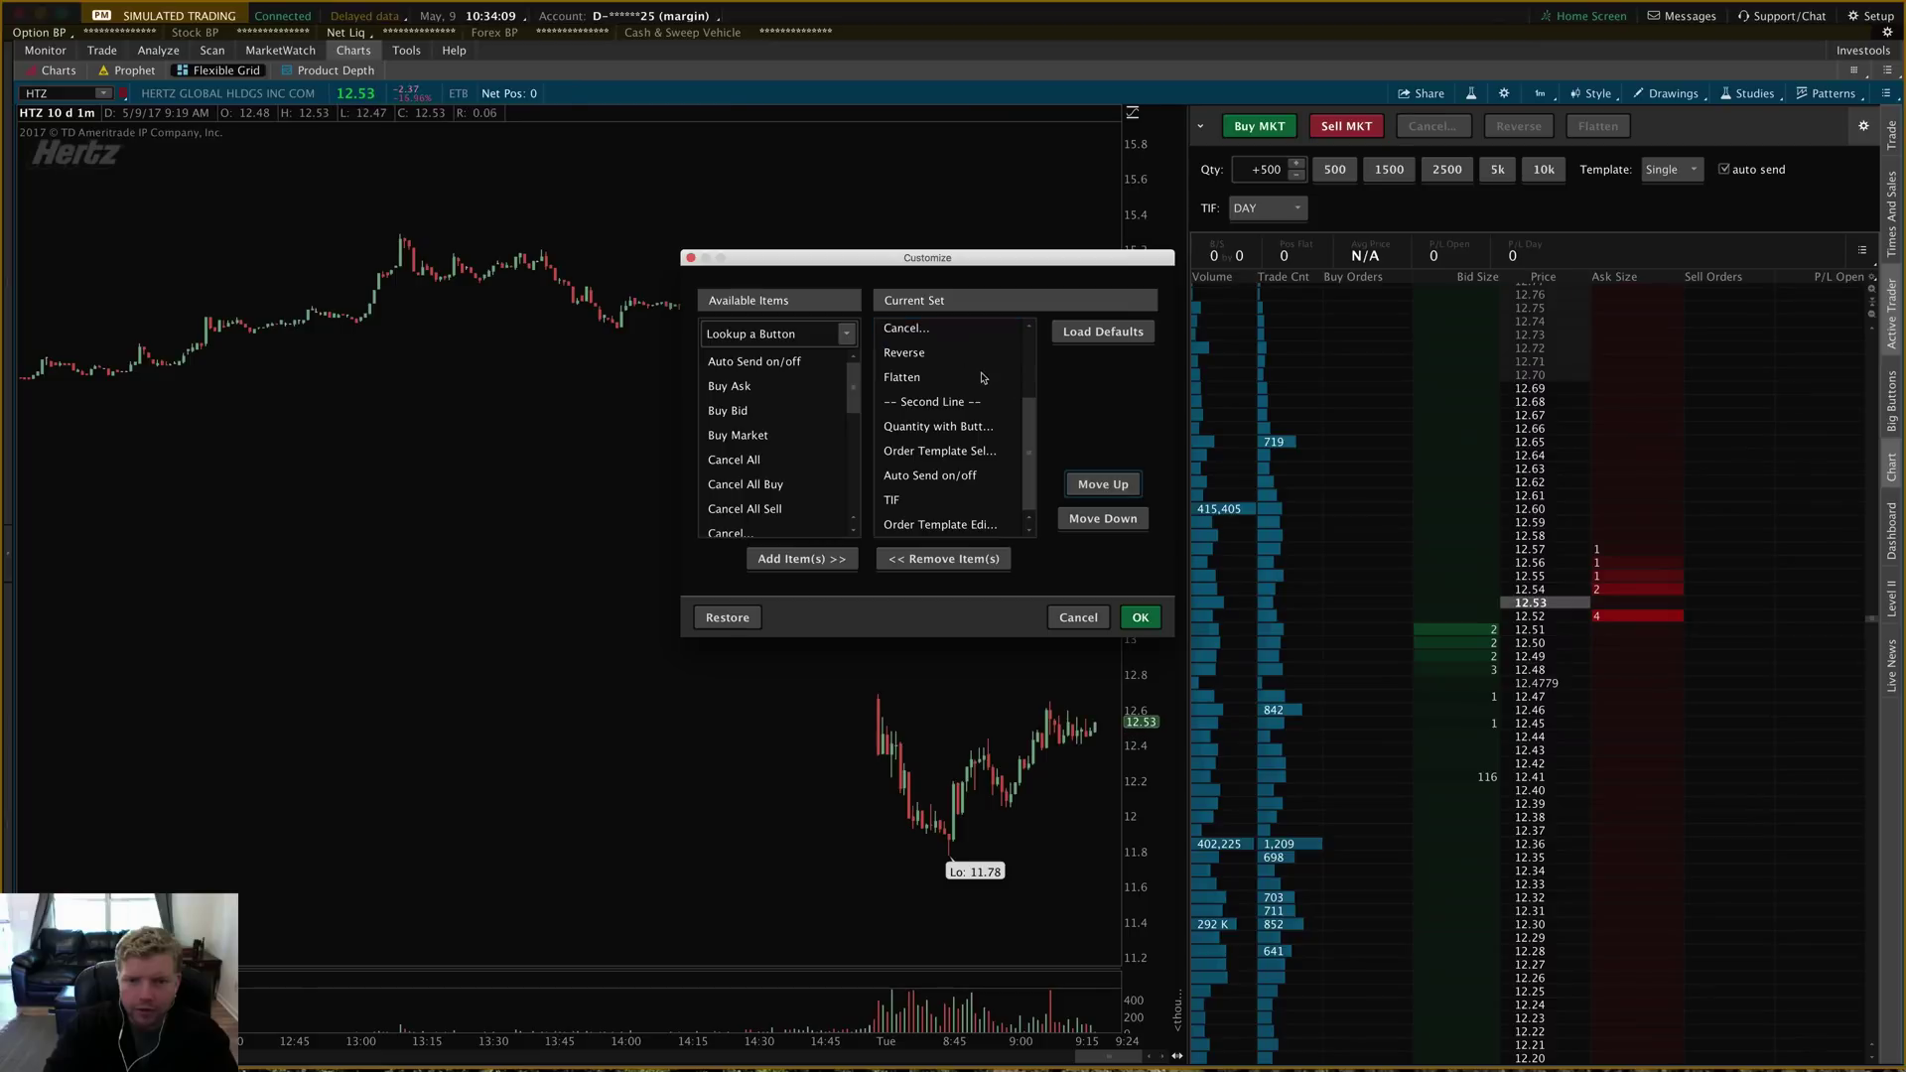
{"action": "scroll", "coordinate": [977, 381], "scroll_direction": "up", "scroll_amount": 3}
{"action": "left_click", "coordinate": [1104, 485]}
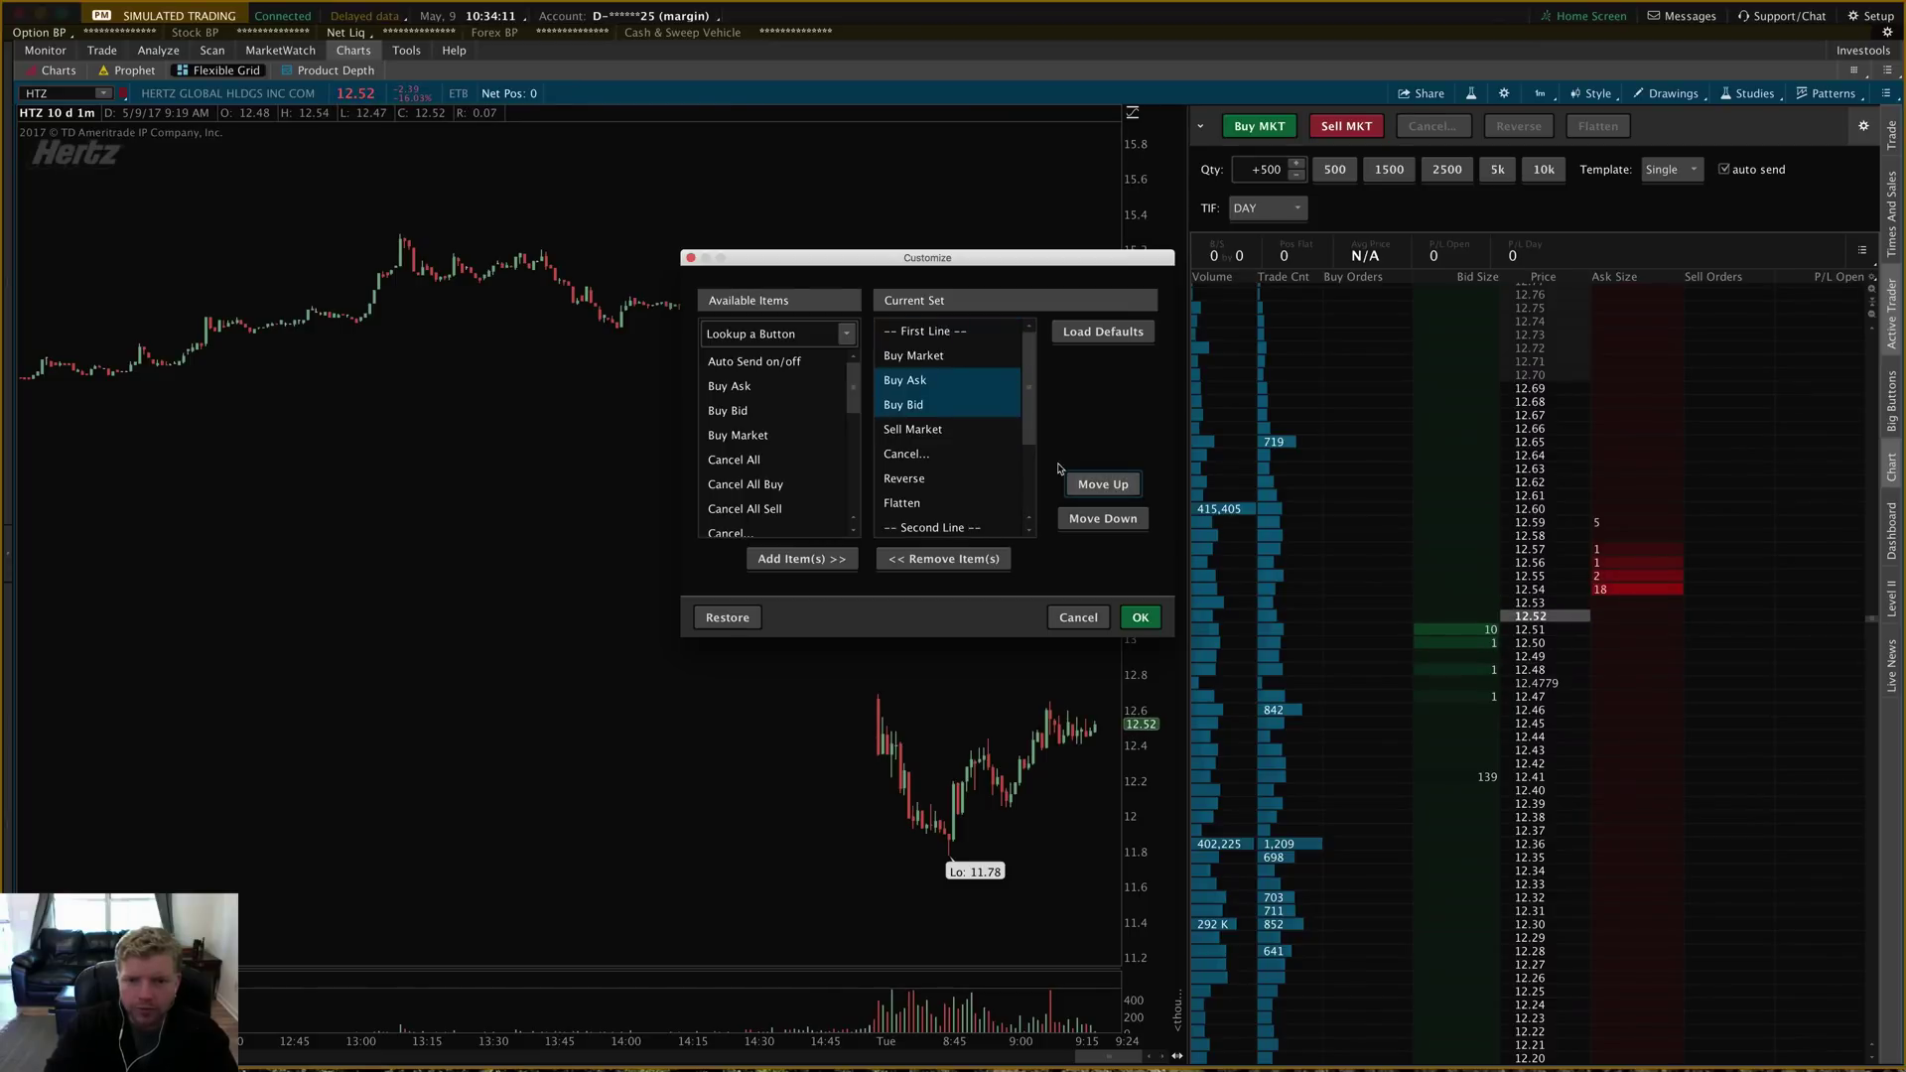
{"action": "left_click", "coordinate": [1140, 616]}
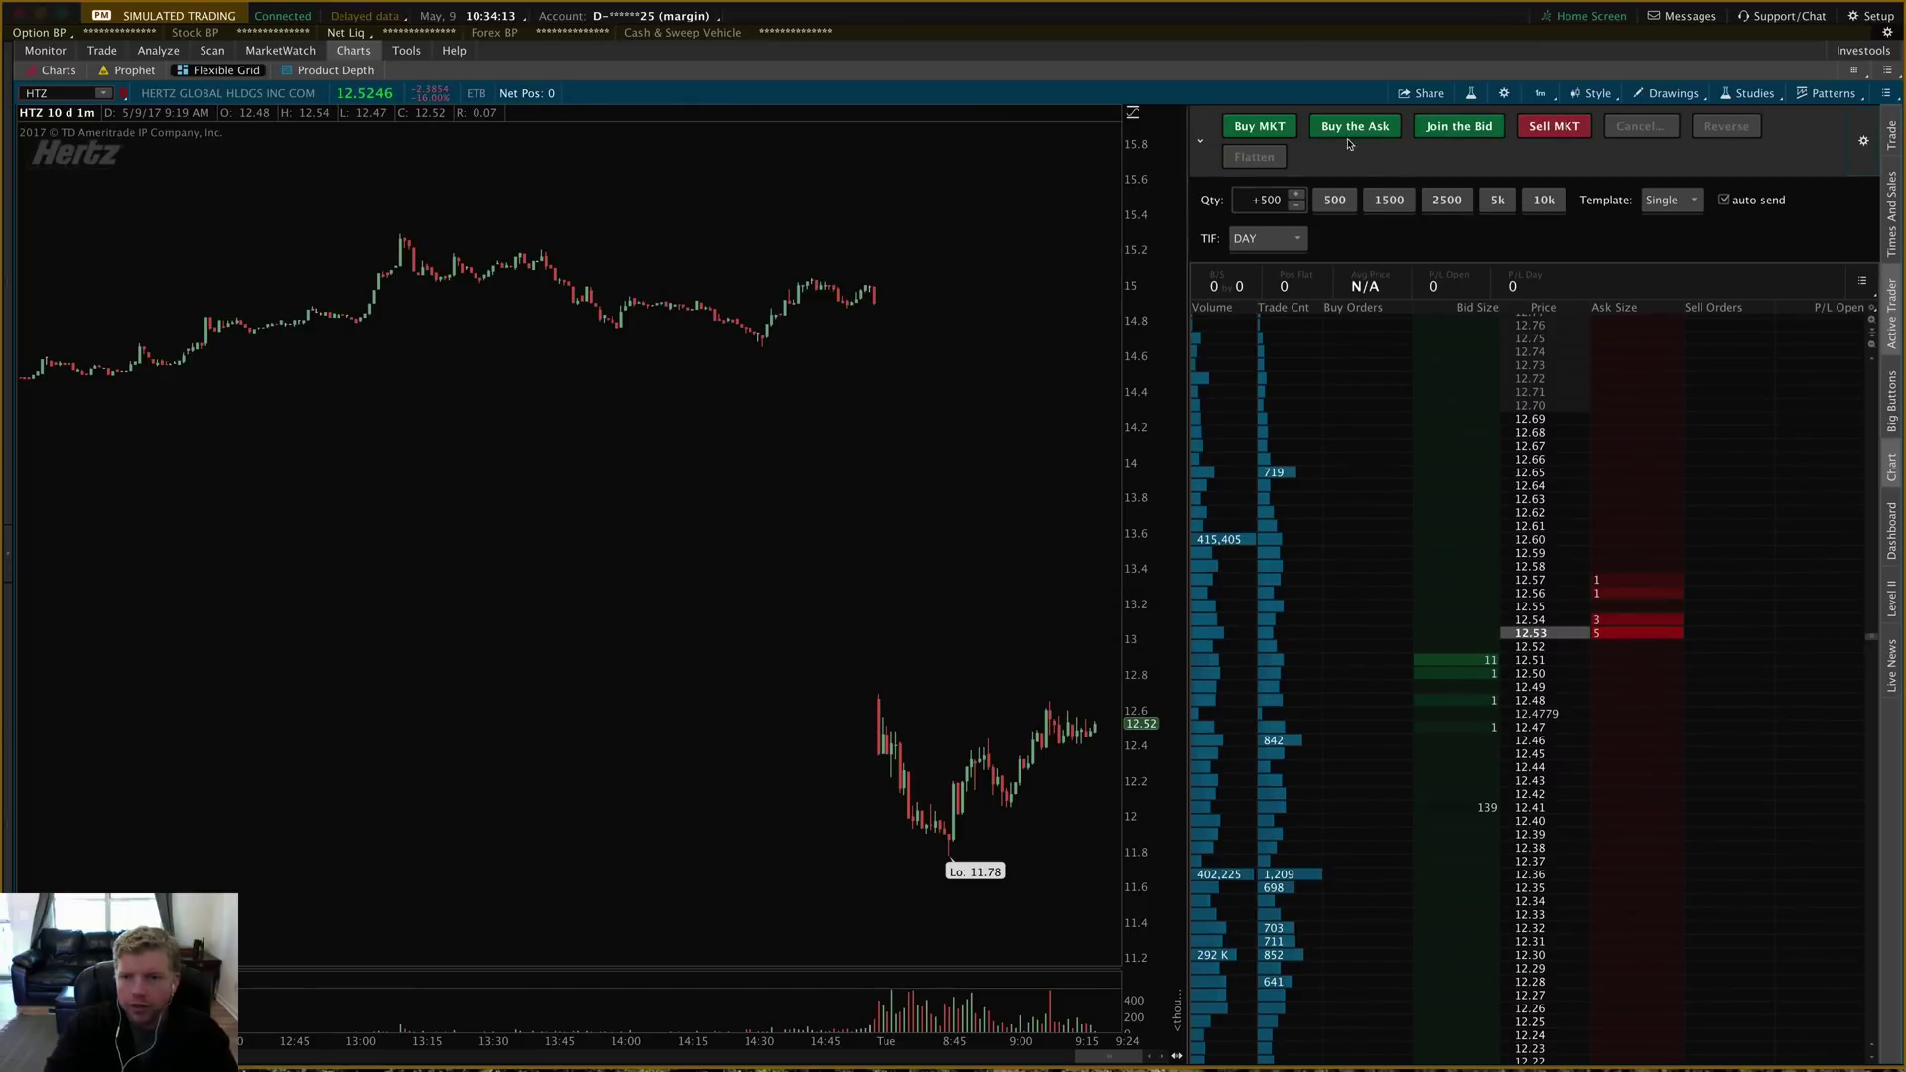
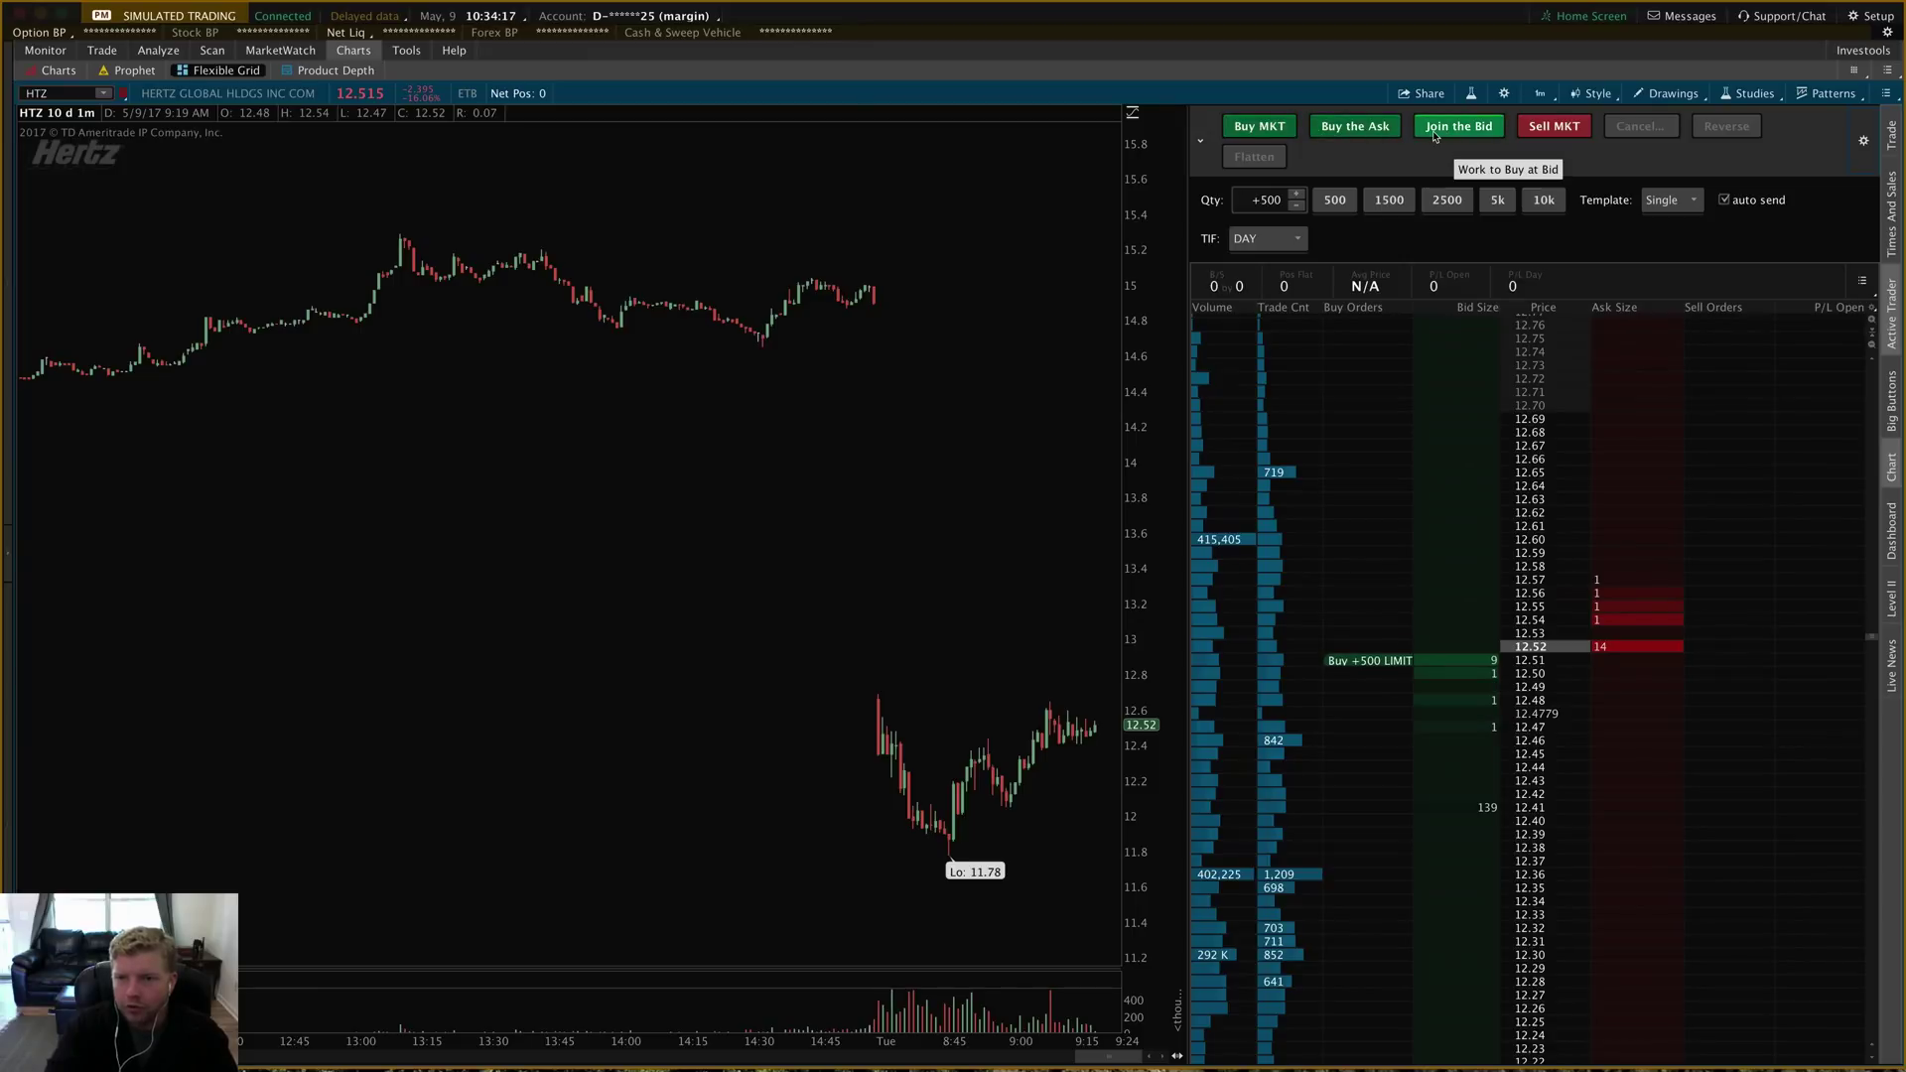
{"action": "left_click", "coordinate": [1552, 129]}
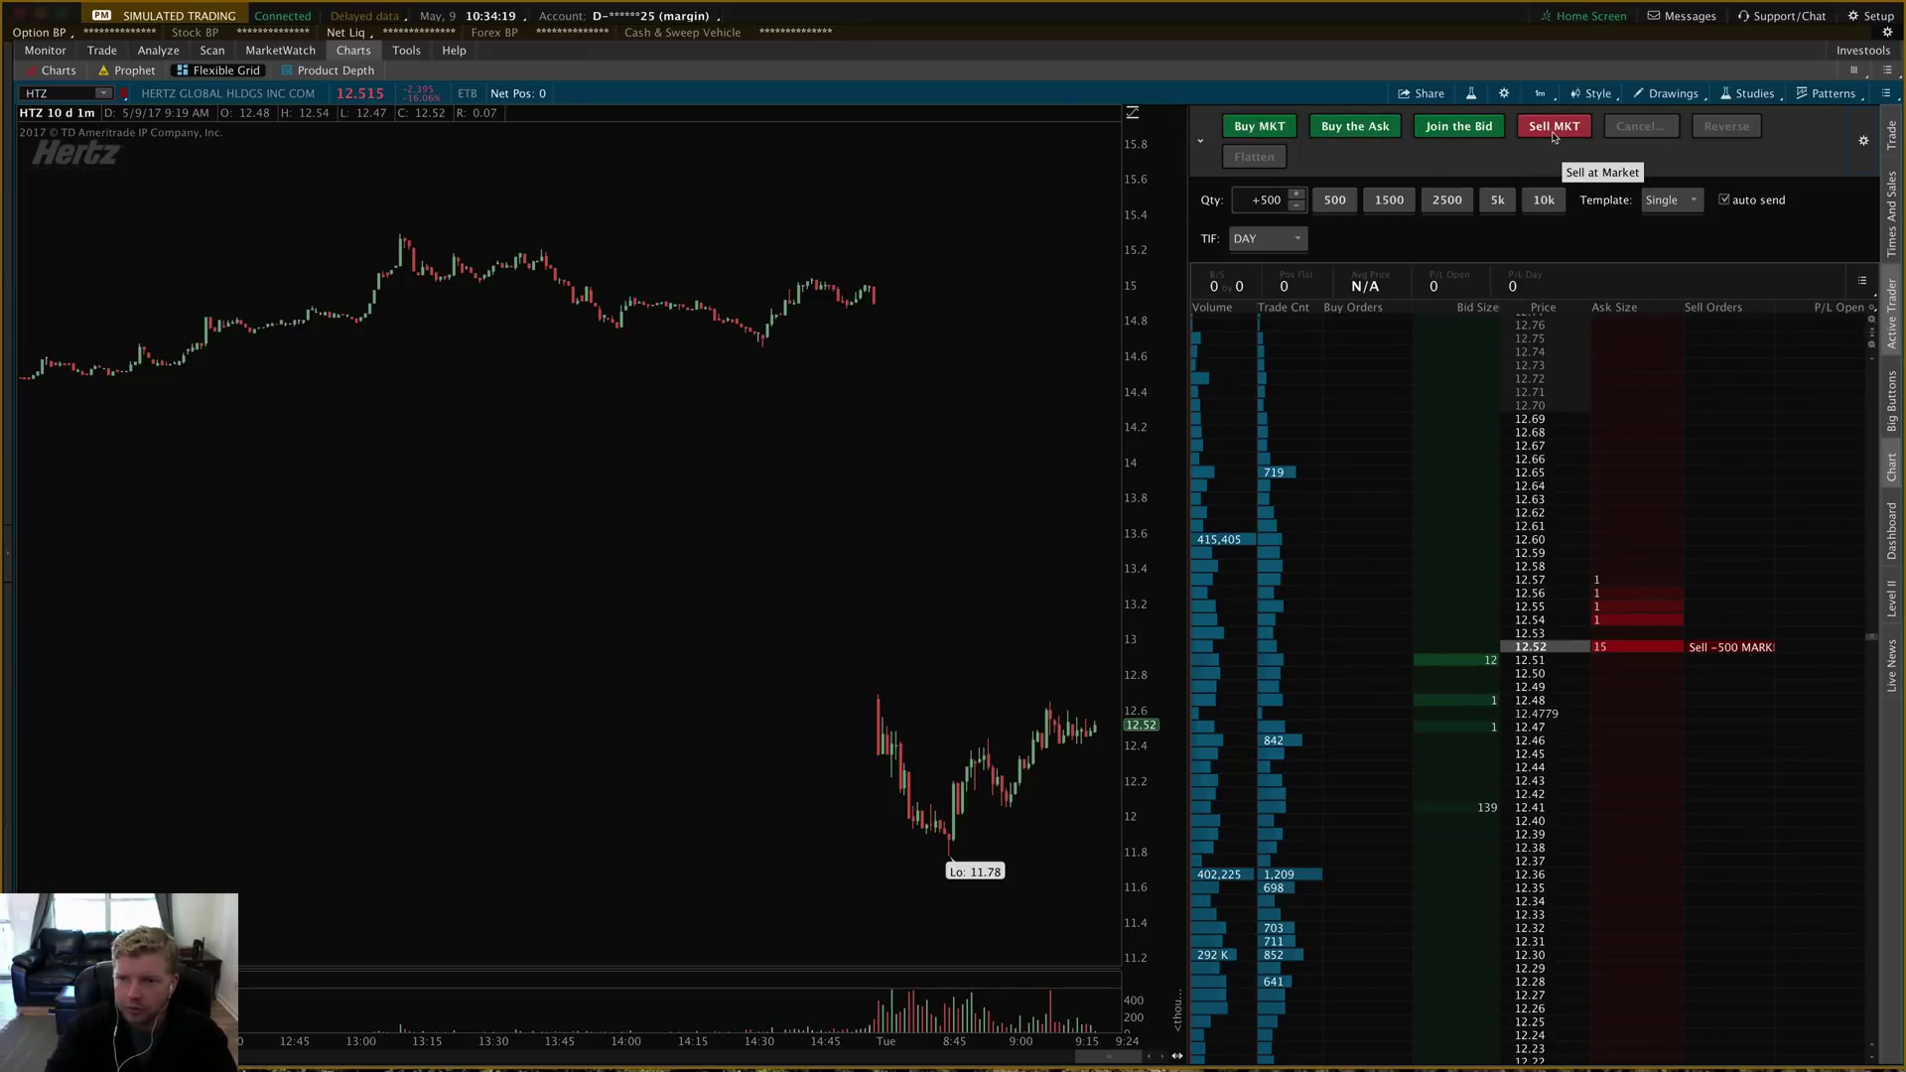
- Reopen the Active Trader button customization and remove Buy Ask and Buy Bid from the current set
{"action": "left_click", "coordinate": [1863, 140]}
{"action": "left_click", "coordinate": [1844, 189]}
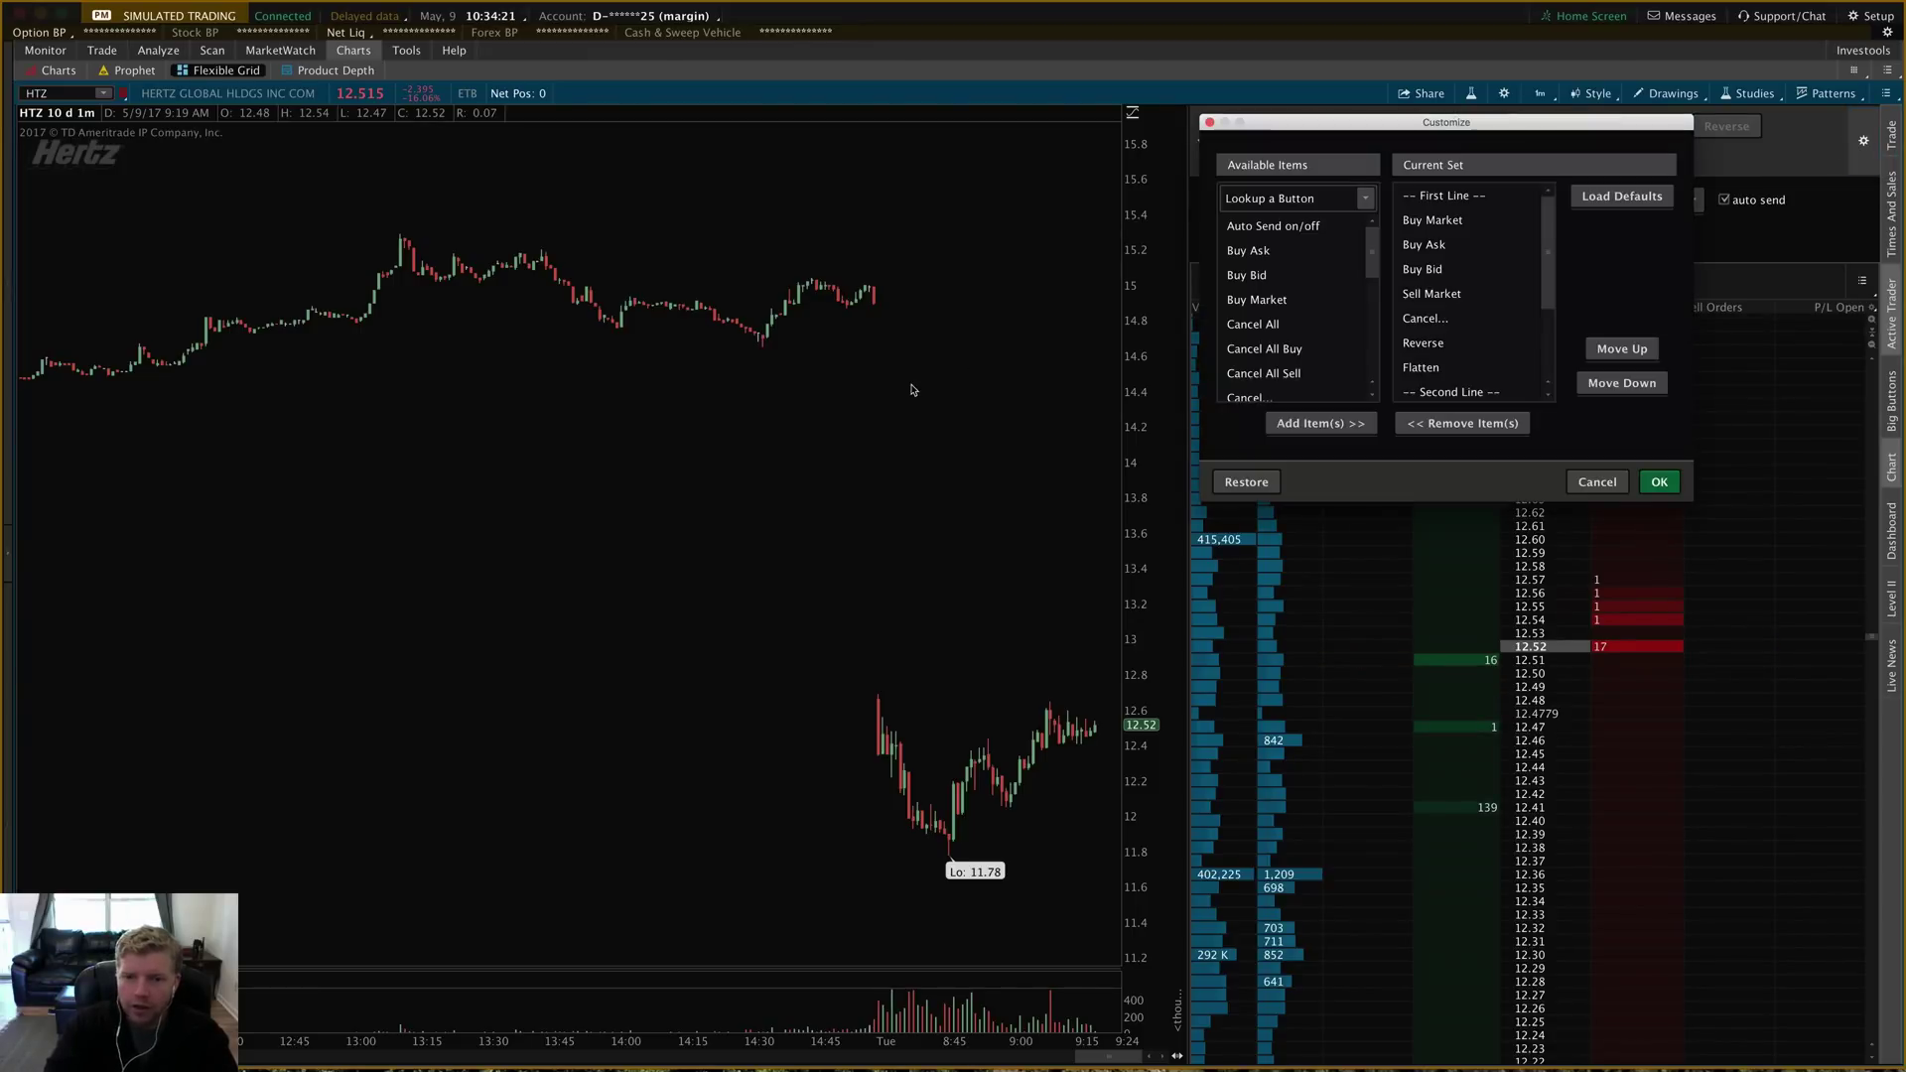
{"action": "left_click", "coordinate": [1429, 244]}
{"action": "left_click", "coordinate": [1429, 269], "text": "shift"}
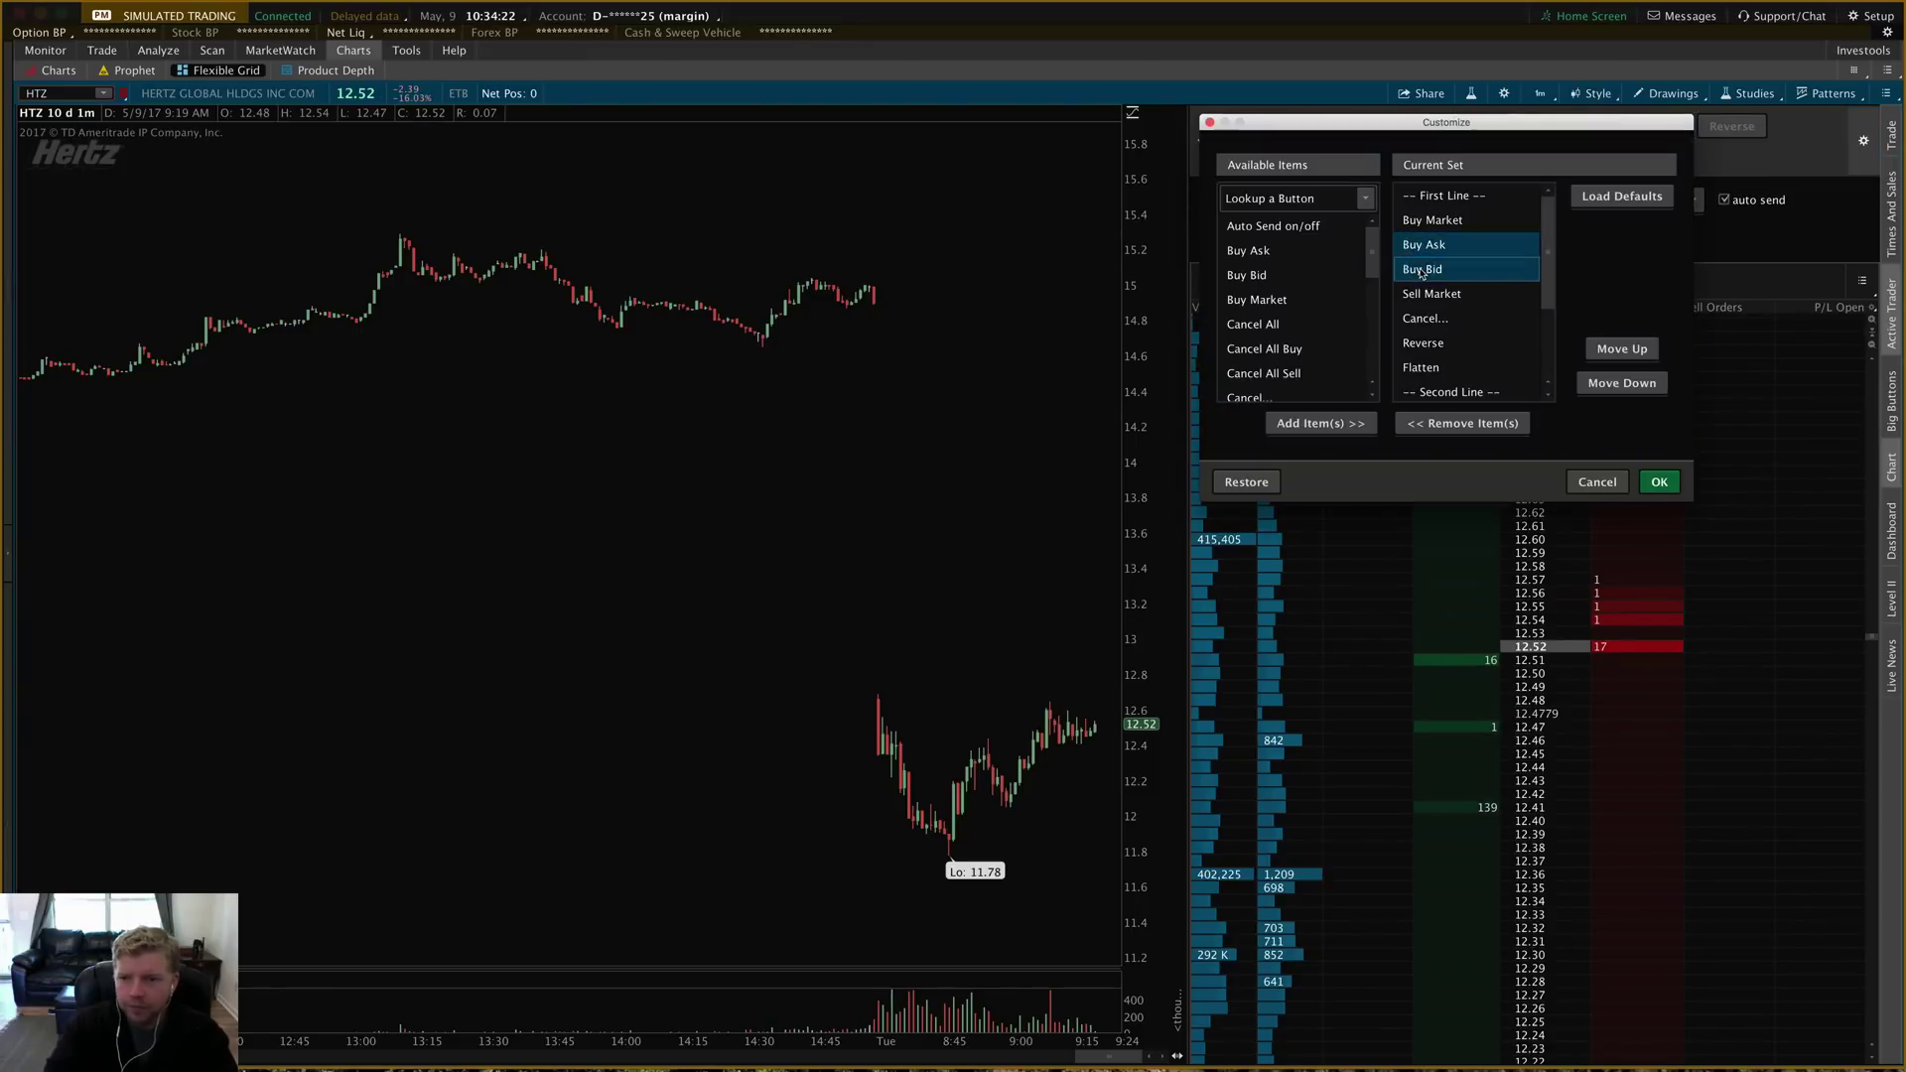
{"action": "left_click", "coordinate": [1462, 423]}
- Examine the available order-cancelling items: Cancel All, Cancel All Buy, Cancel All Sell and Cancel
{"action": "scroll", "coordinate": [1286, 320], "scroll_direction": "down", "scroll_amount": 2}
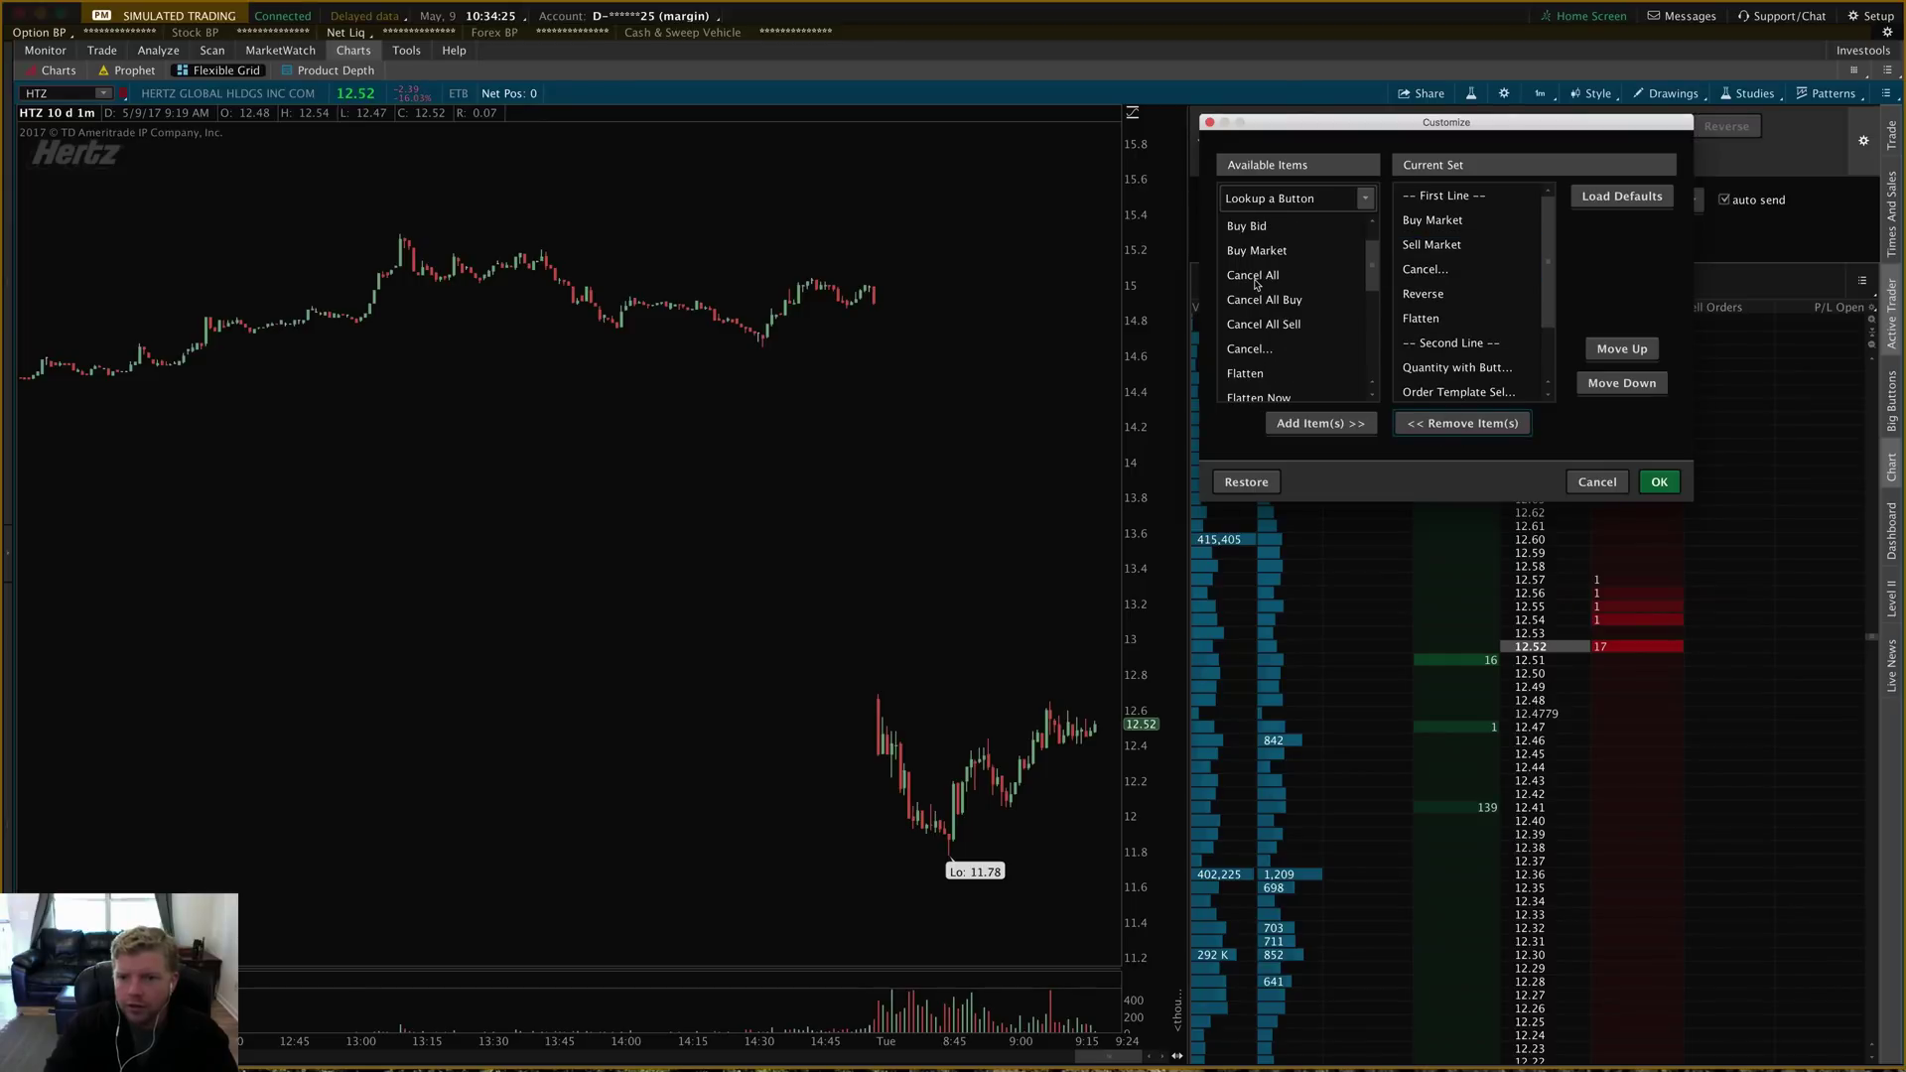
{"action": "left_click", "coordinate": [1255, 282]}
{"action": "left_click", "coordinate": [1251, 350], "text": "shift"}
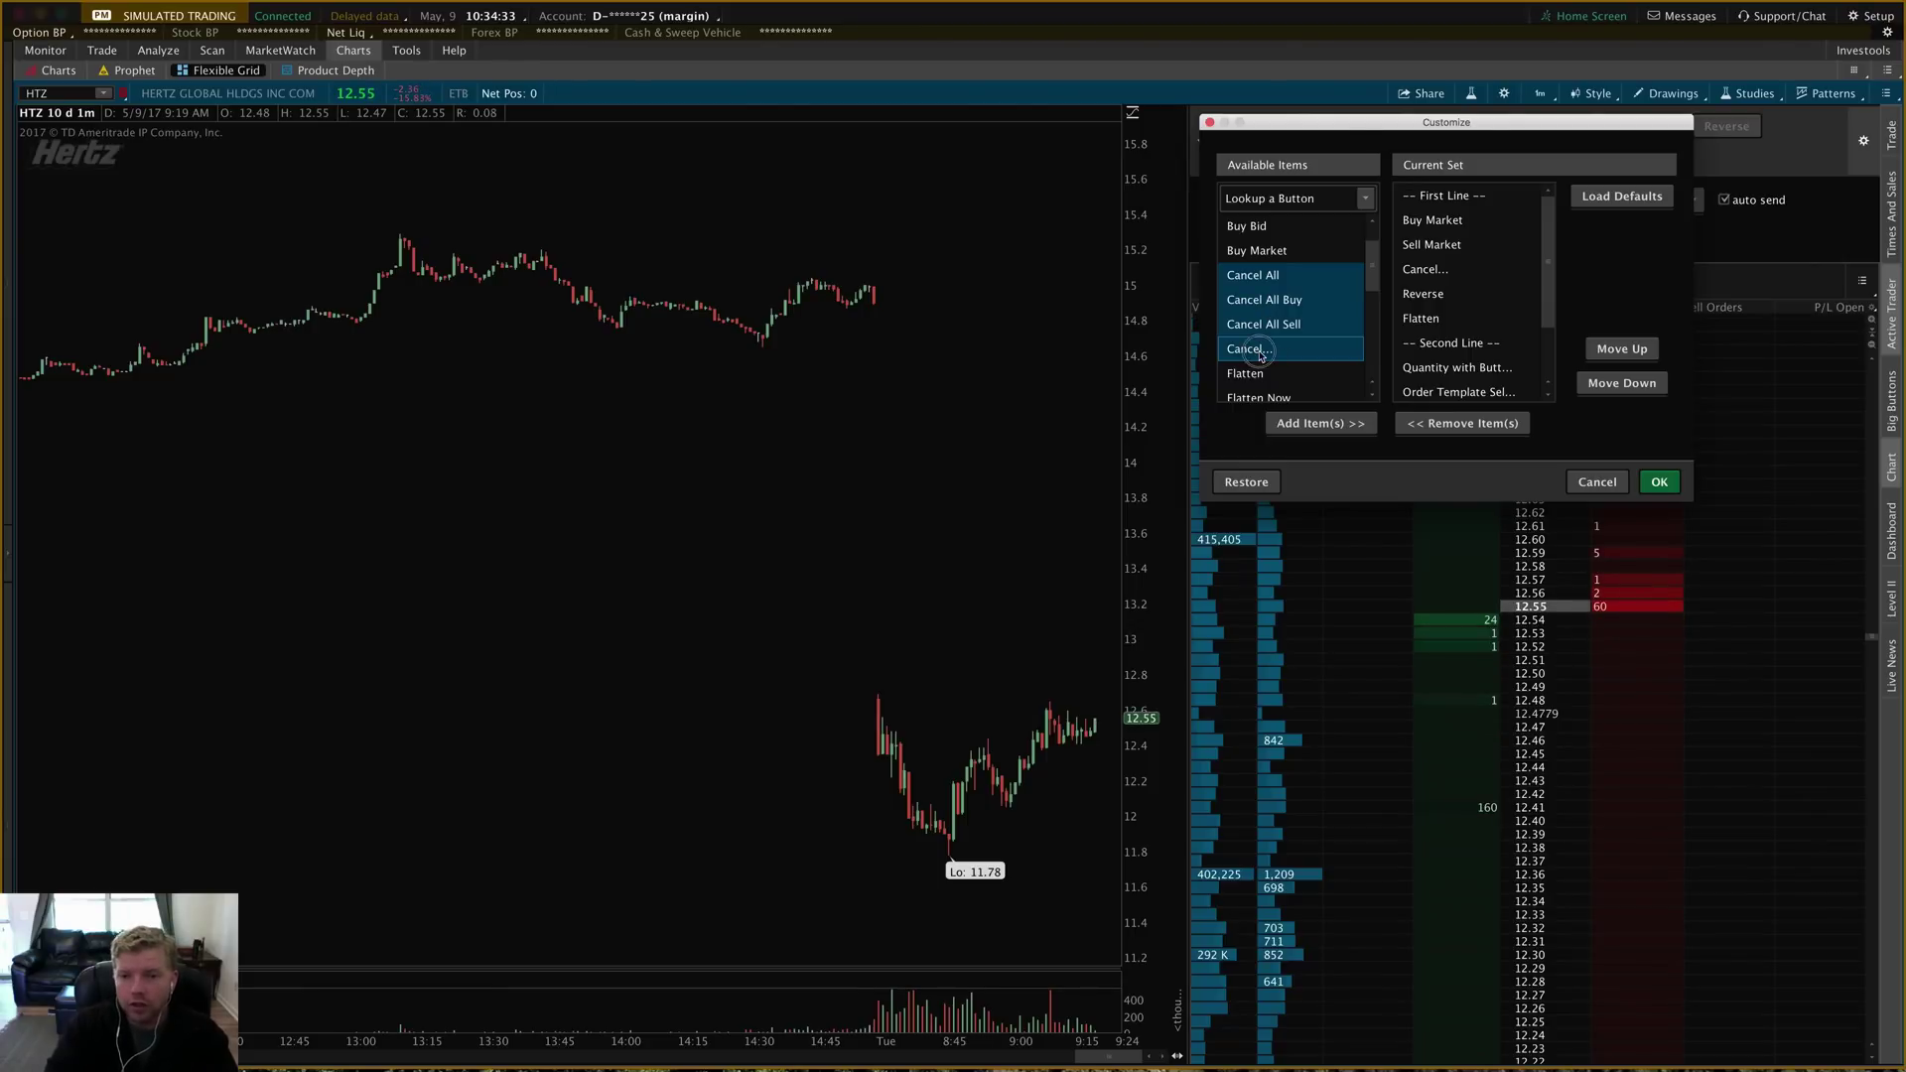
{"action": "left_click", "coordinate": [1233, 356]}
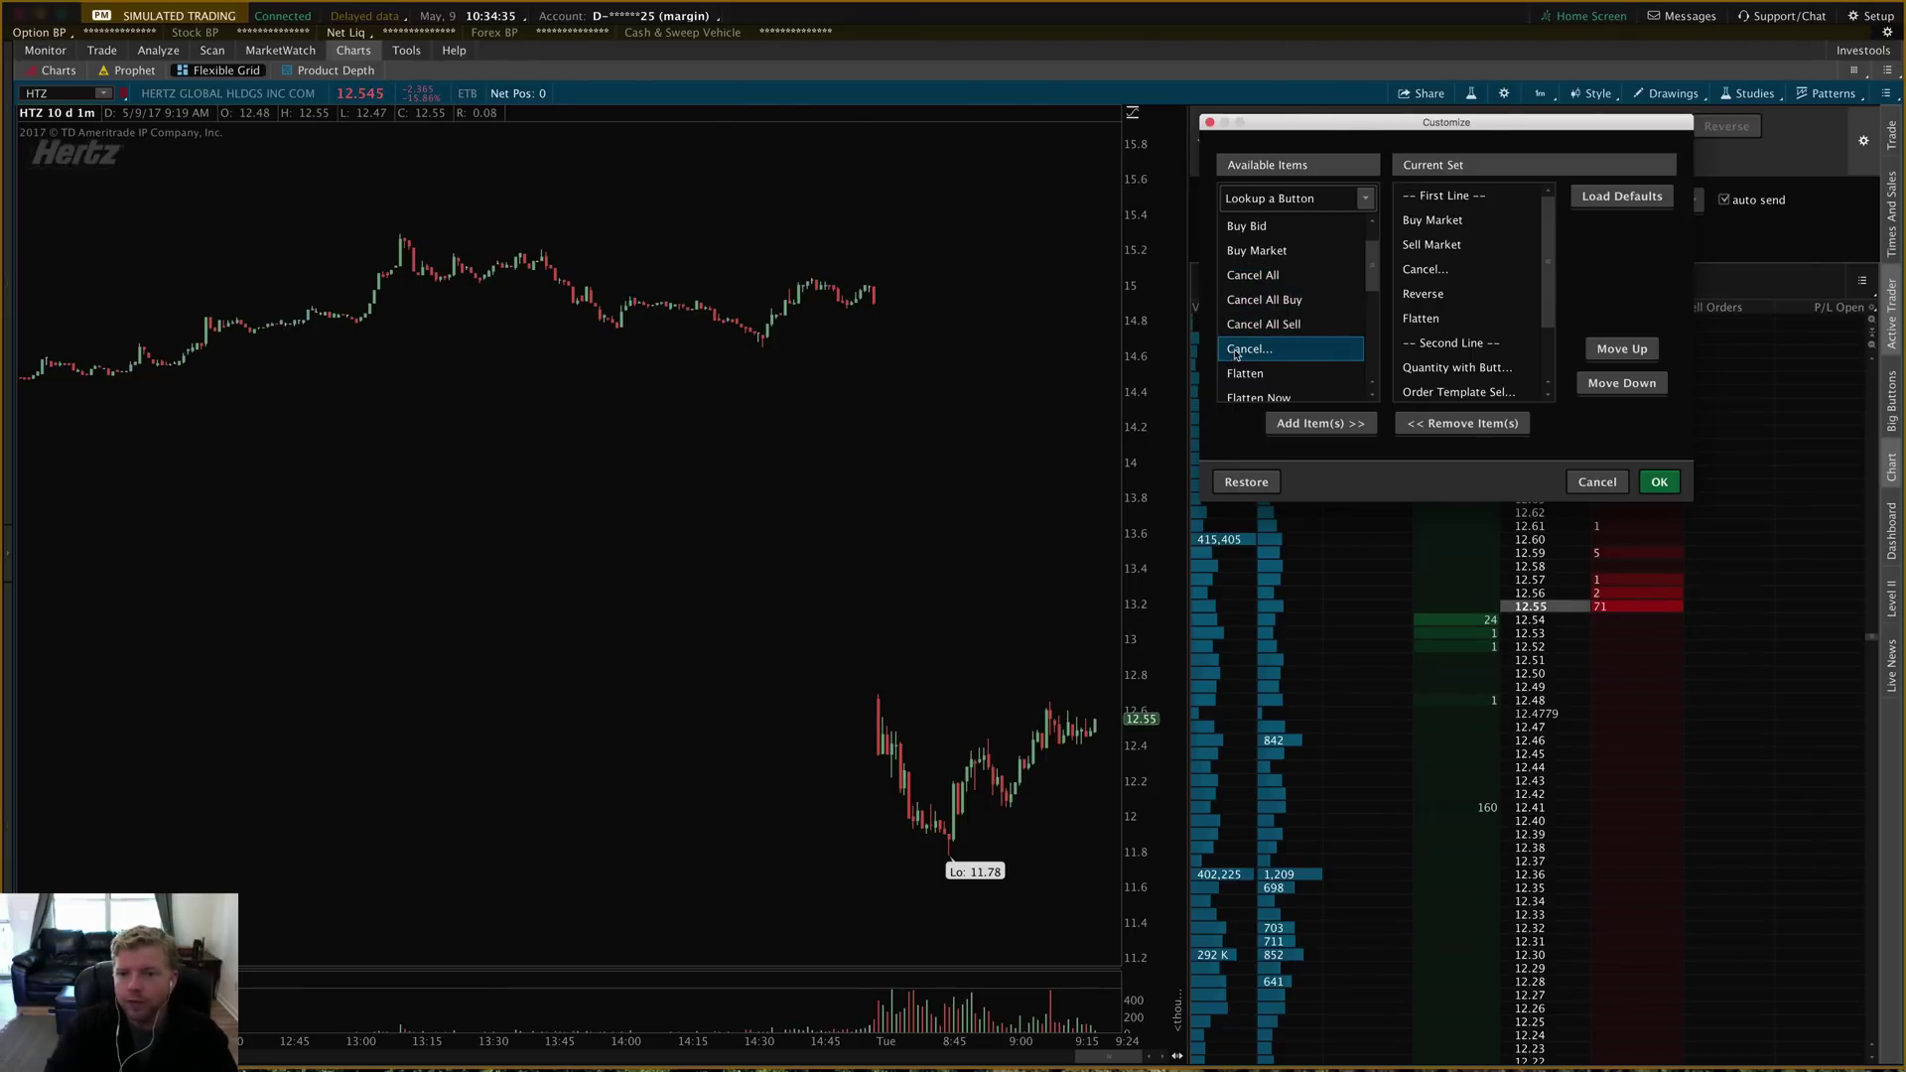
{"action": "left_click", "coordinate": [1250, 275]}
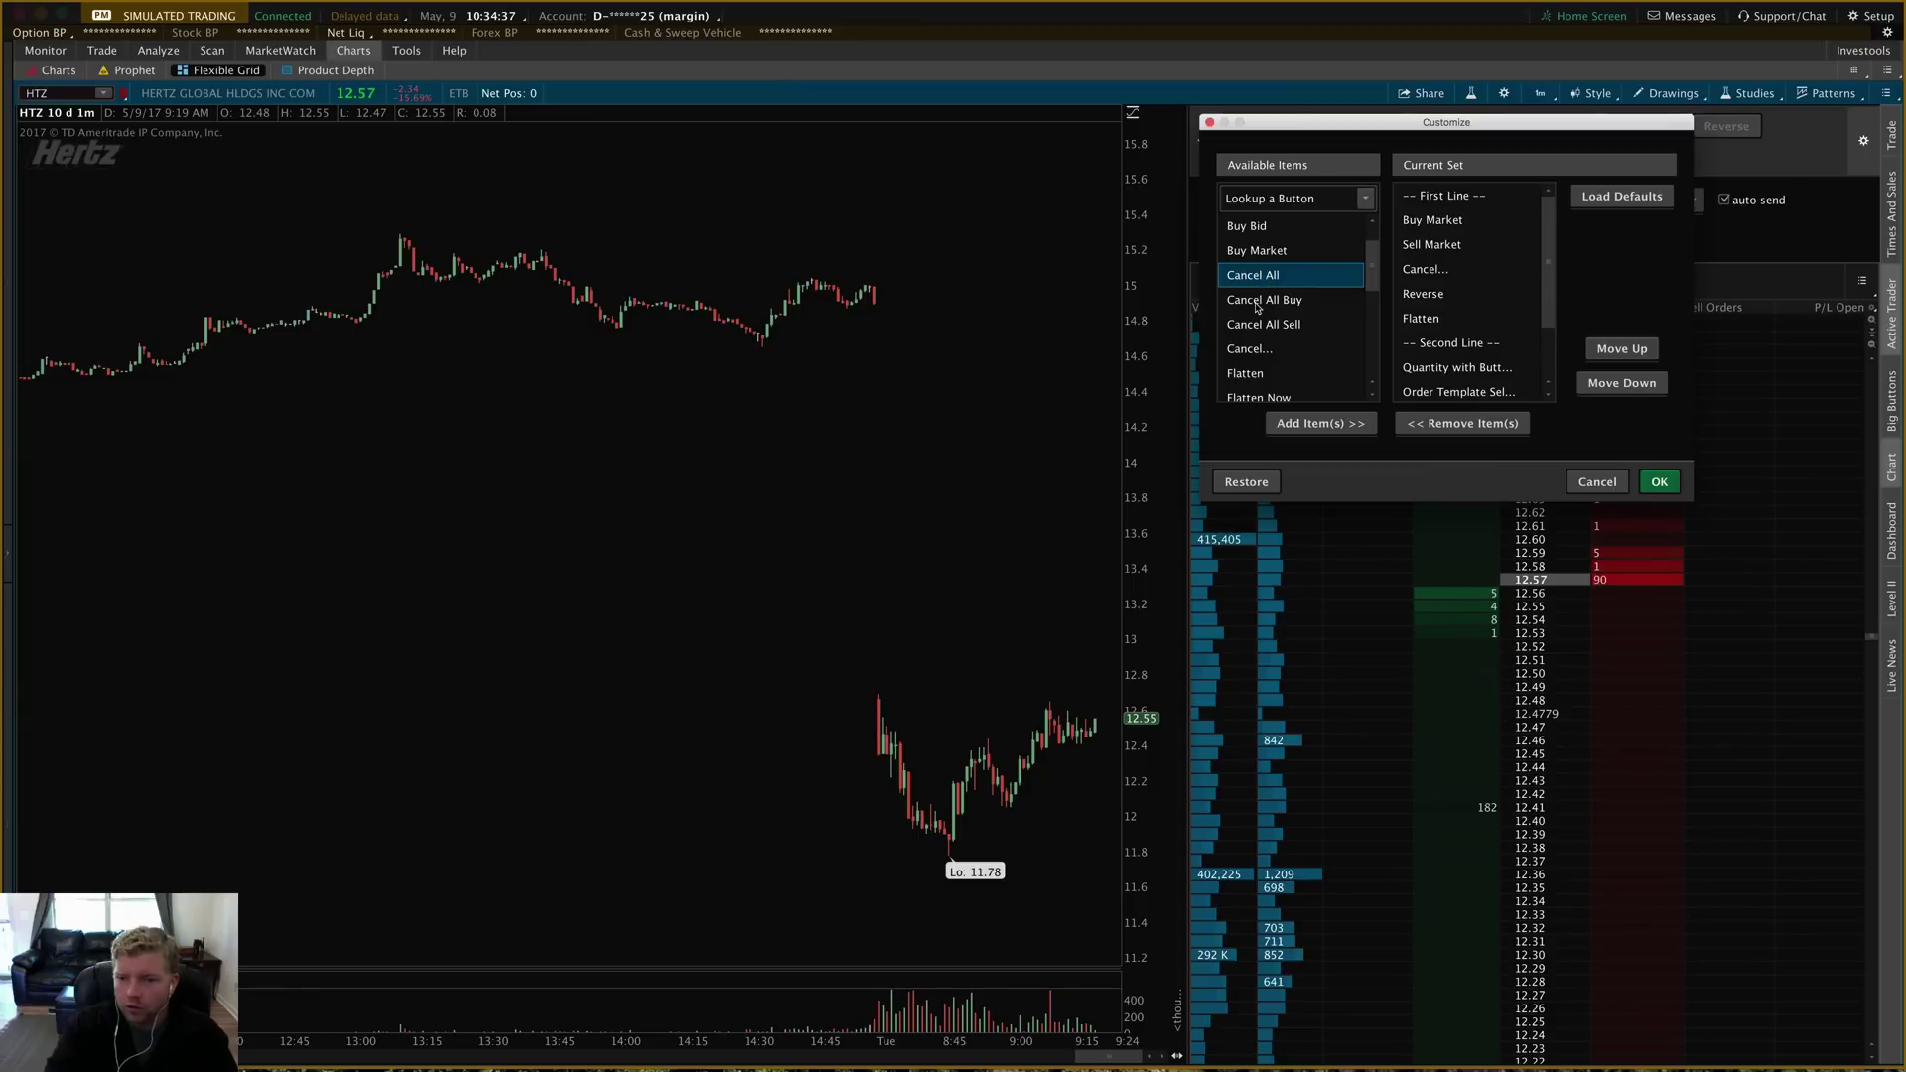
{"action": "left_click", "coordinate": [1264, 304]}
{"action": "left_click", "coordinate": [1271, 327]}
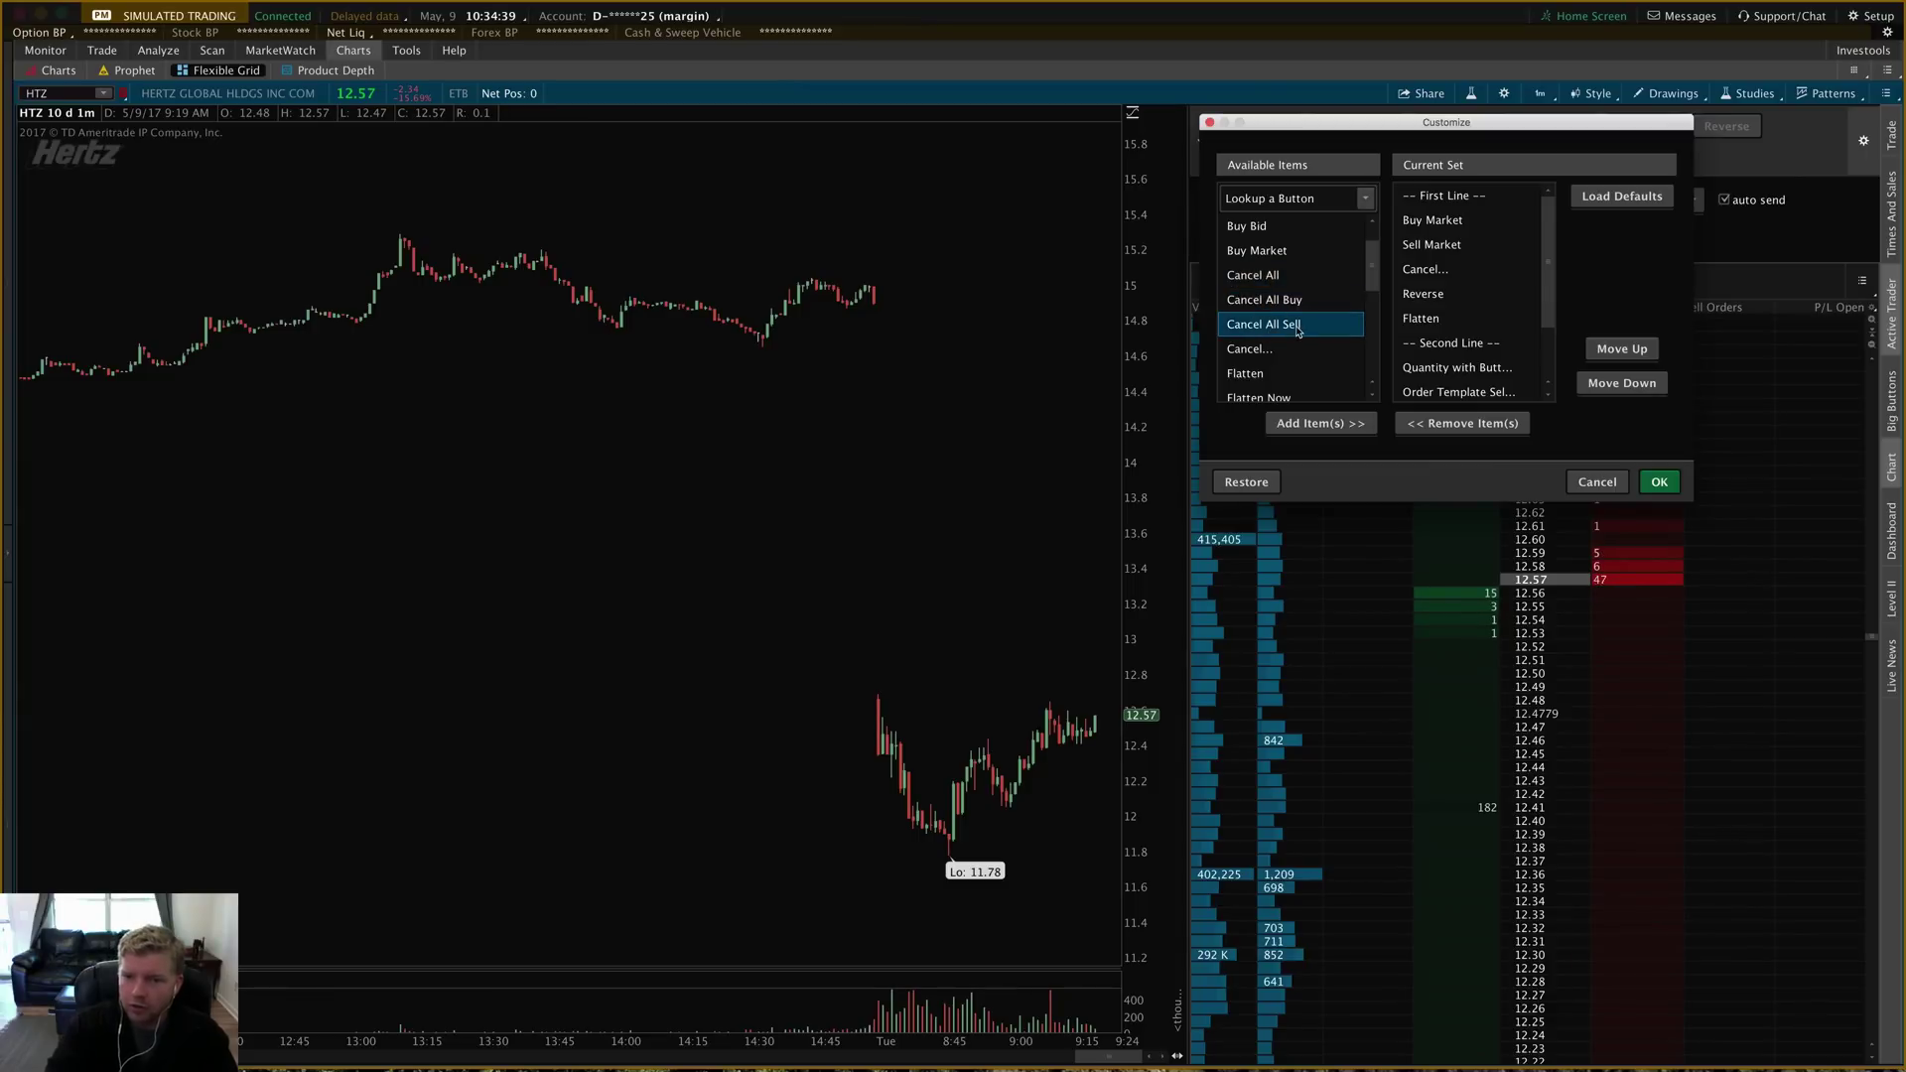
- Examine the available Active Trader items, including Flatten, Order Template, Position Indicator, Quantity and Reverse
{"action": "scroll", "coordinate": [1297, 331], "scroll_direction": "down", "scroll_amount": 2}
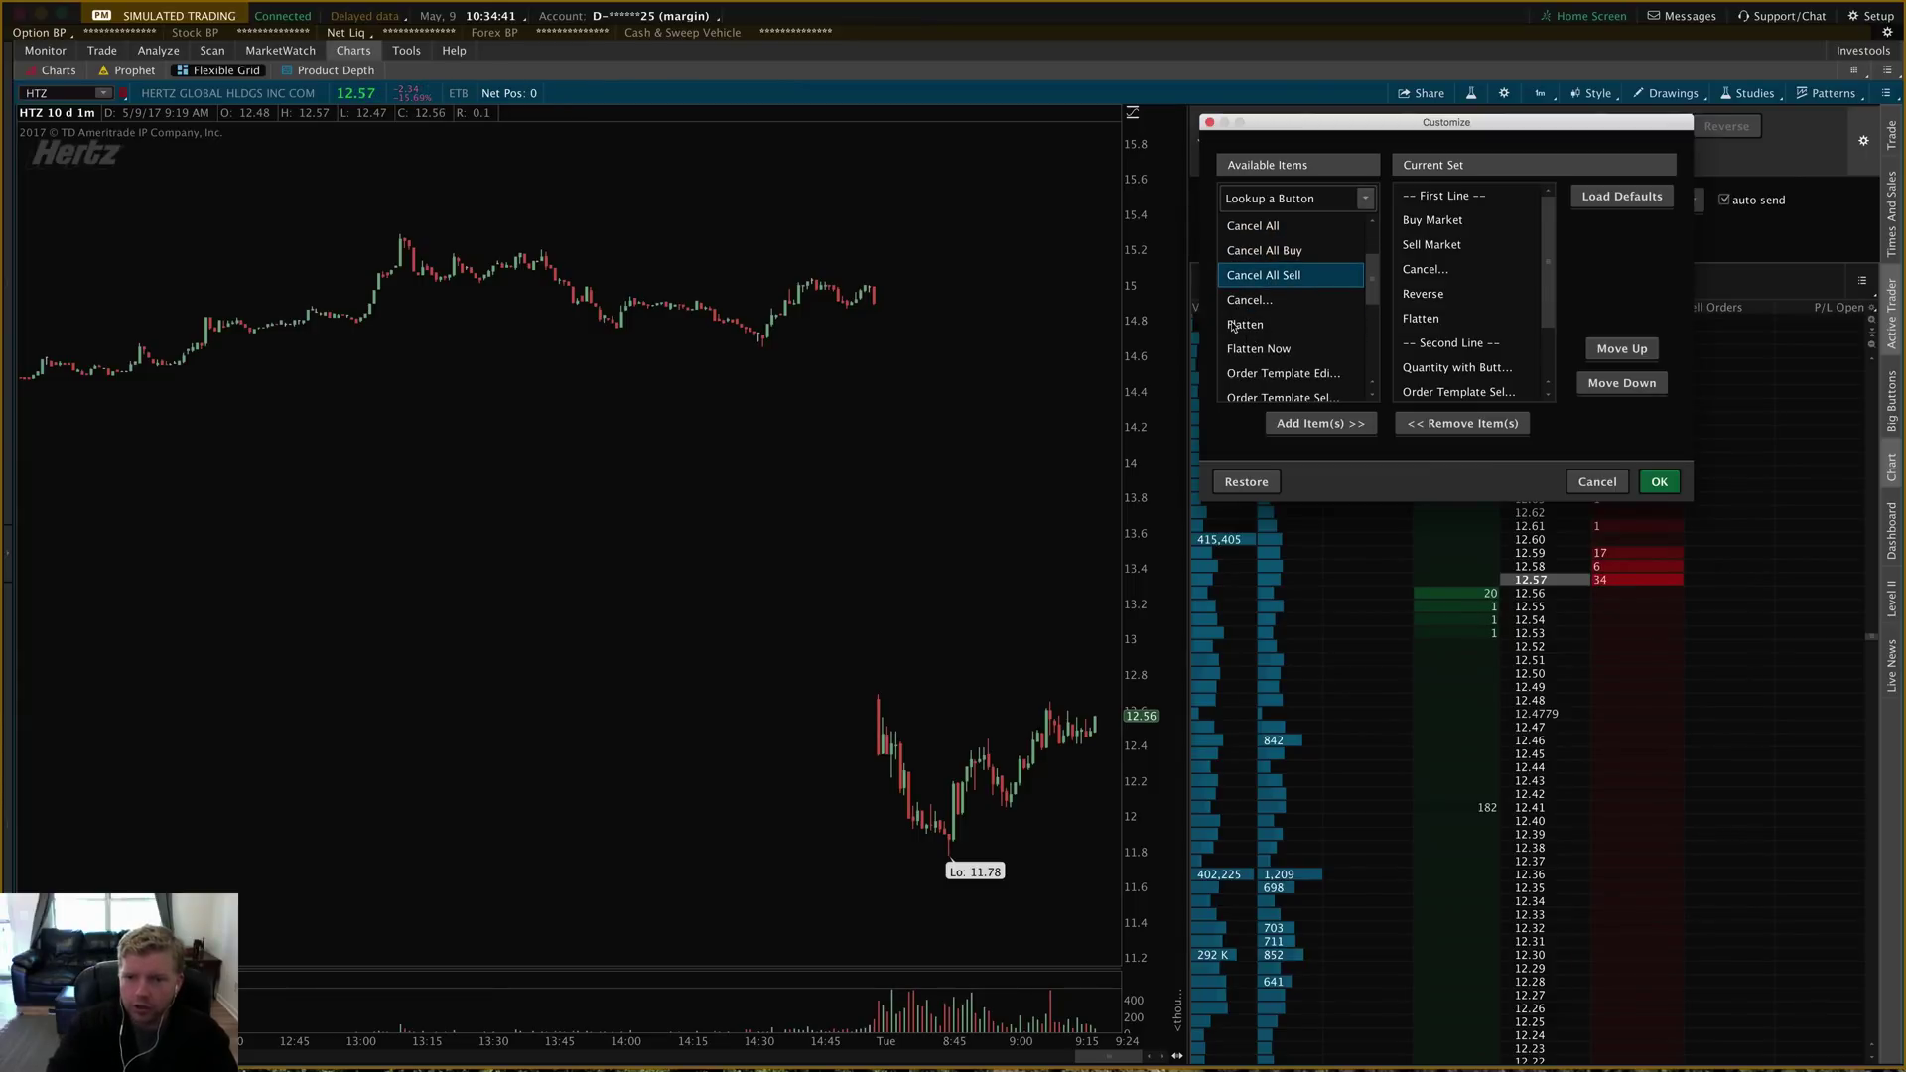
{"action": "left_click", "coordinate": [1233, 325]}
{"action": "scroll", "coordinate": [1302, 337], "scroll_direction": "down", "scroll_amount": 4}
{"action": "scroll", "coordinate": [1278, 330], "scroll_direction": "up", "scroll_amount": 4}
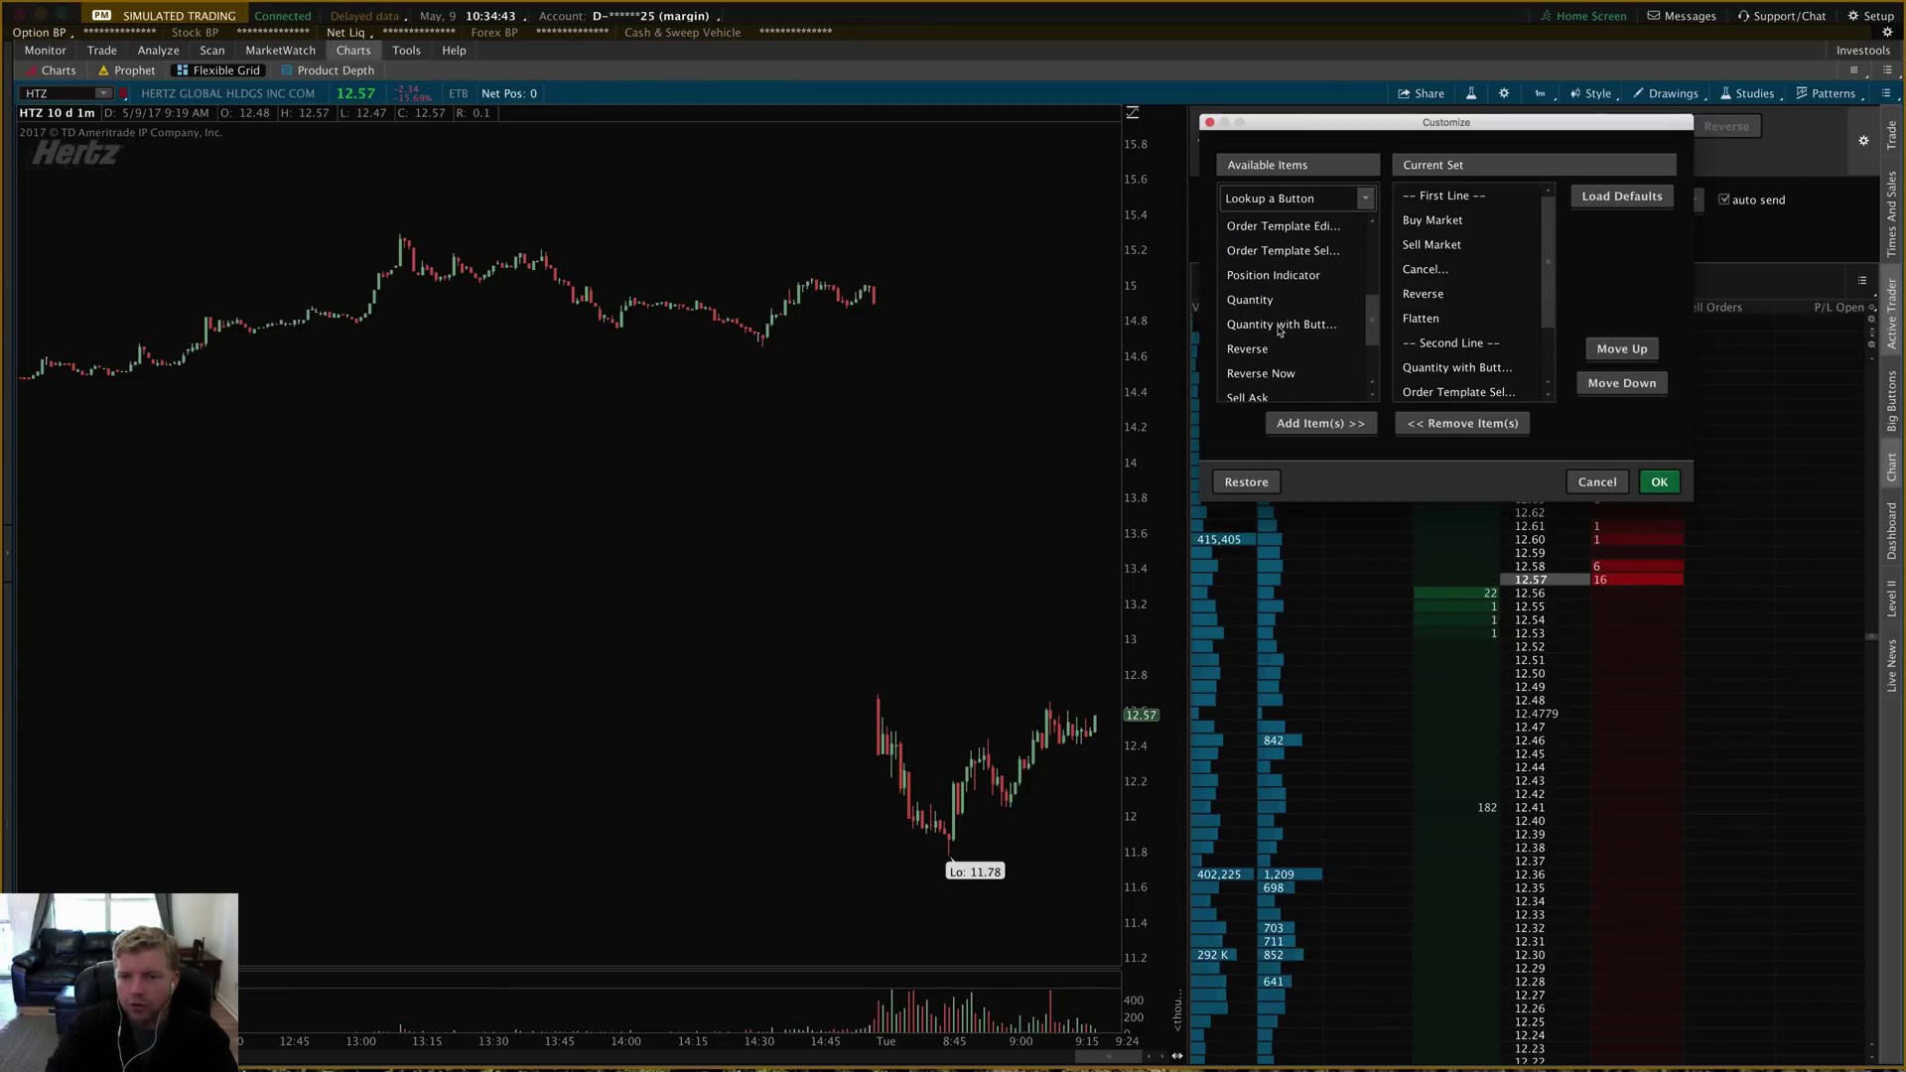
{"action": "scroll", "coordinate": [1278, 330], "scroll_direction": "down", "scroll_amount": 3}
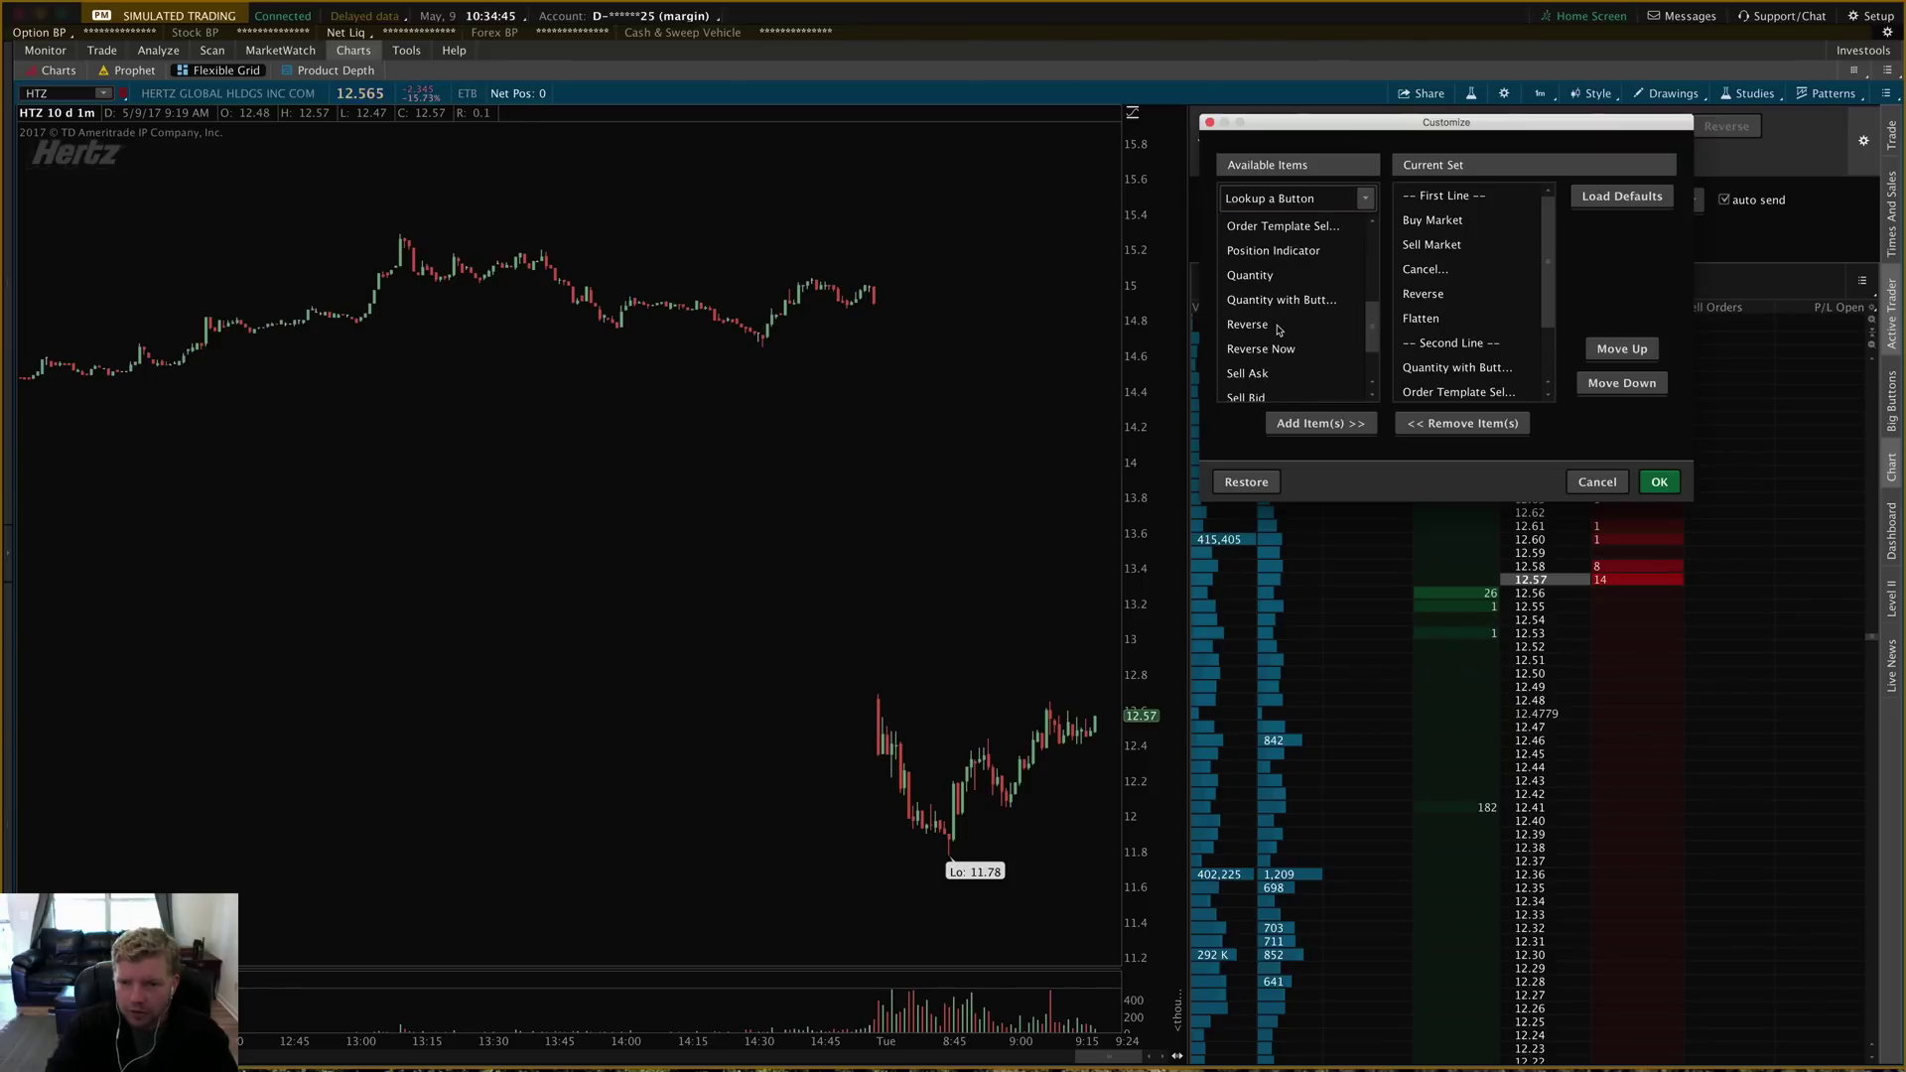
{"action": "left_click", "coordinate": [1278, 278]}
{"action": "scroll", "coordinate": [1278, 288], "scroll_direction": "down", "scroll_amount": 2}
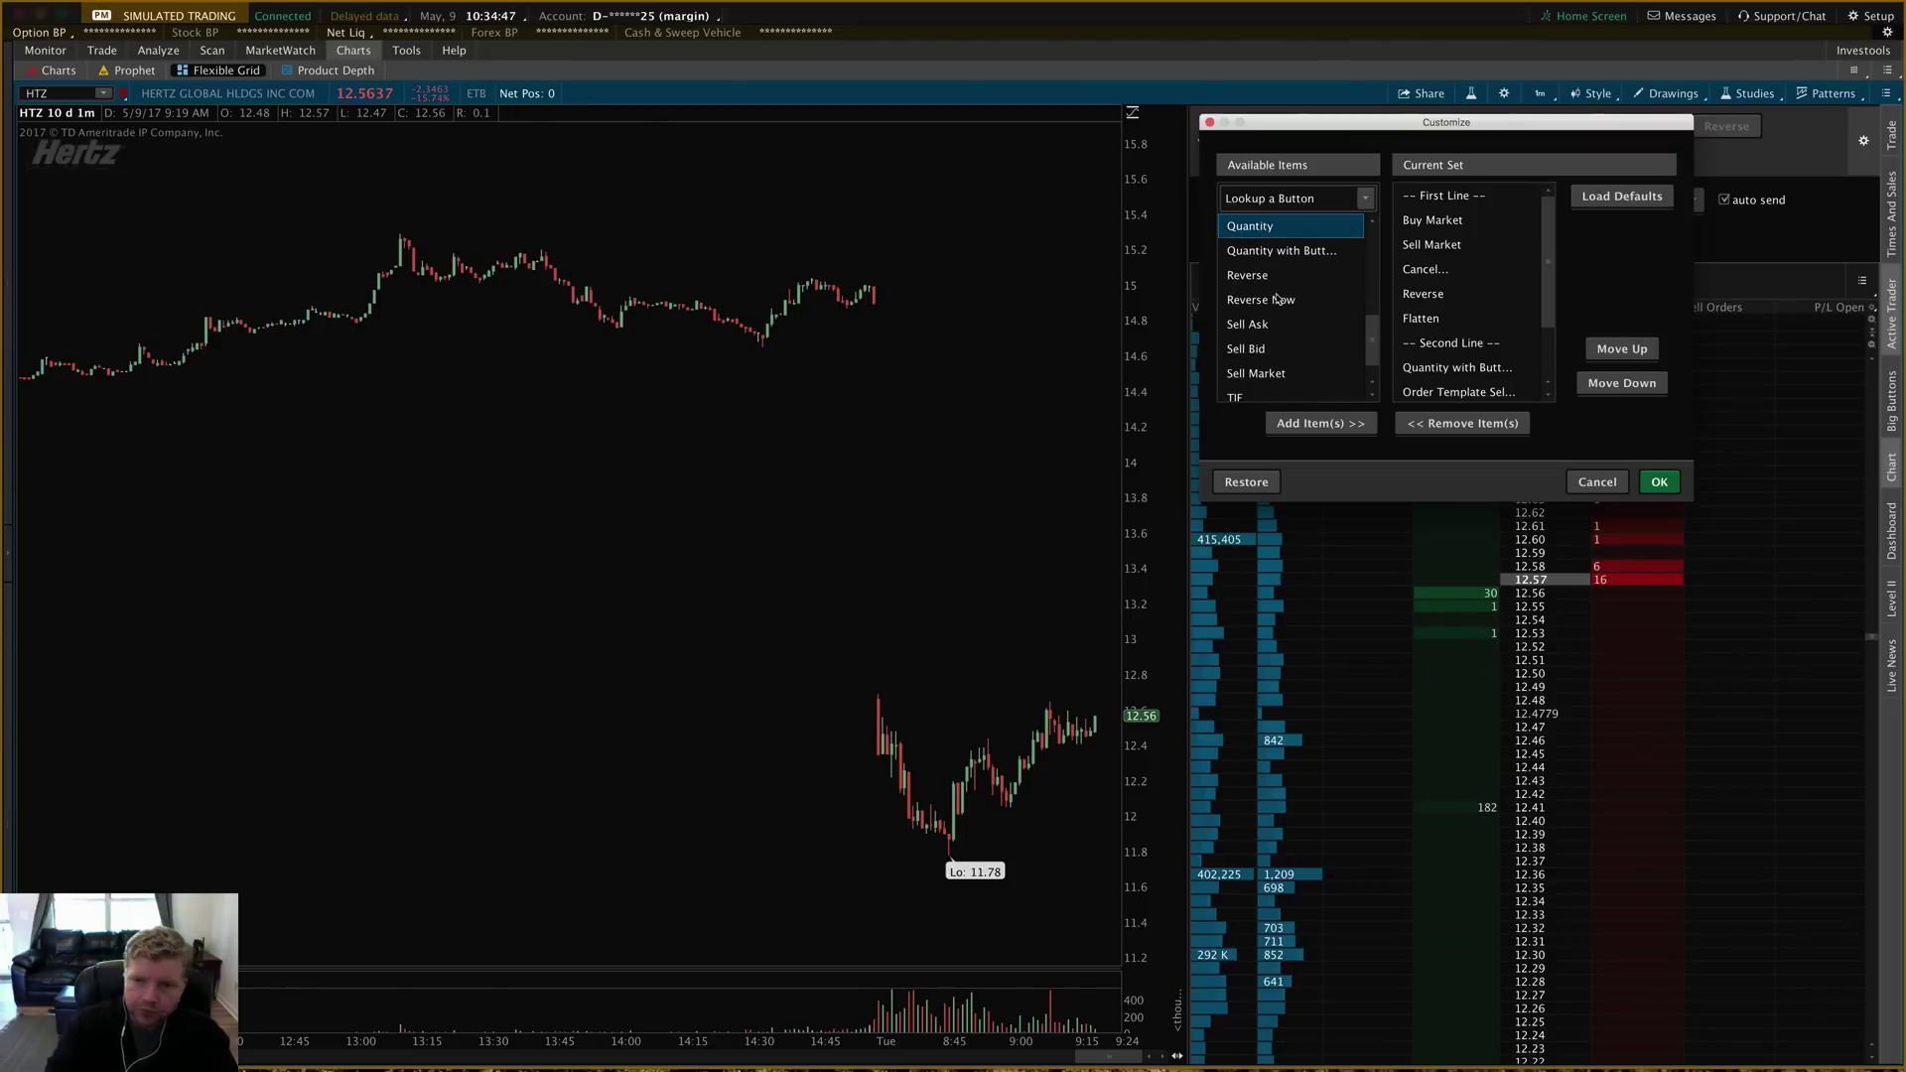
- Compare the Quantity with Buttons and TIF items with the existing order-entry controls, and close the customization without applying it
{"action": "left_click_drag", "start_coordinate": [1292, 133], "coordinate": [1323, 334]}
{"action": "left_click", "coordinate": [1308, 451]}
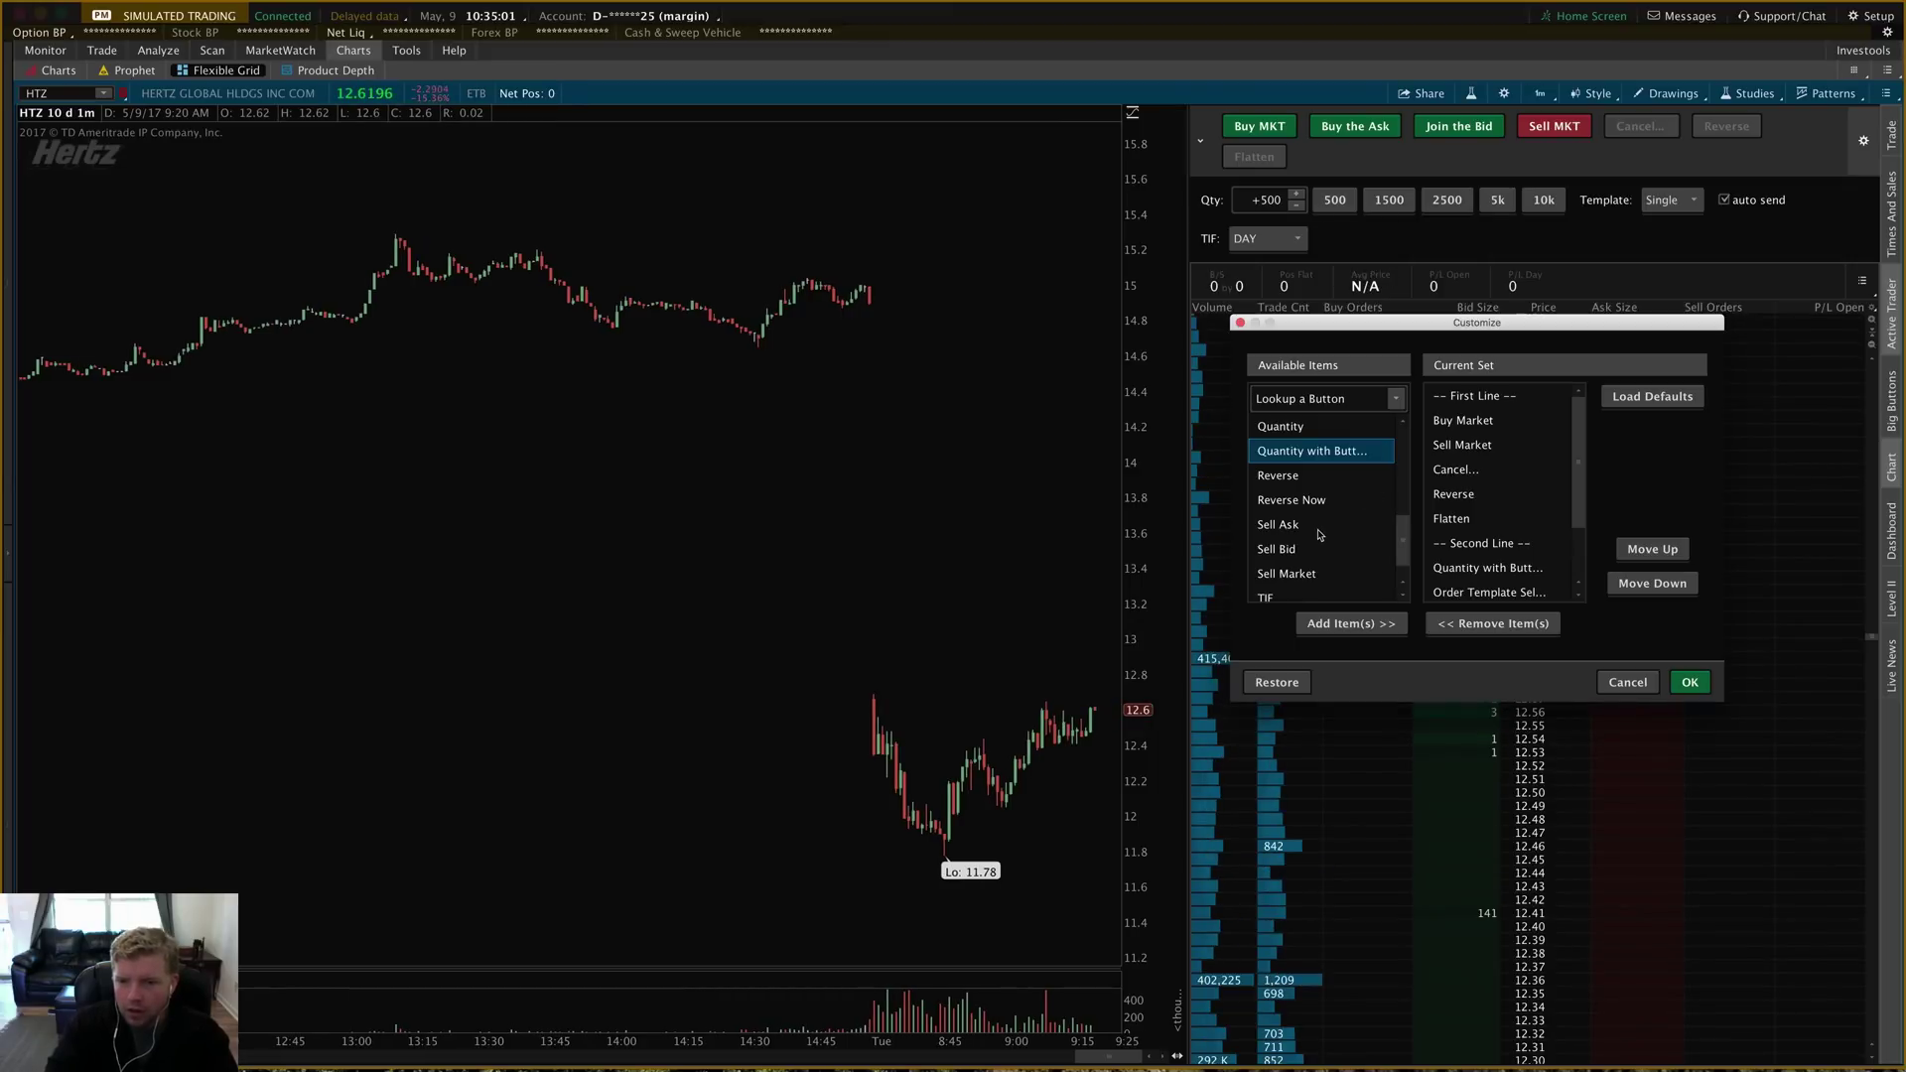
{"action": "scroll", "coordinate": [1321, 528], "scroll_direction": "down", "scroll_amount": 1}
{"action": "left_click", "coordinate": [1267, 567]}
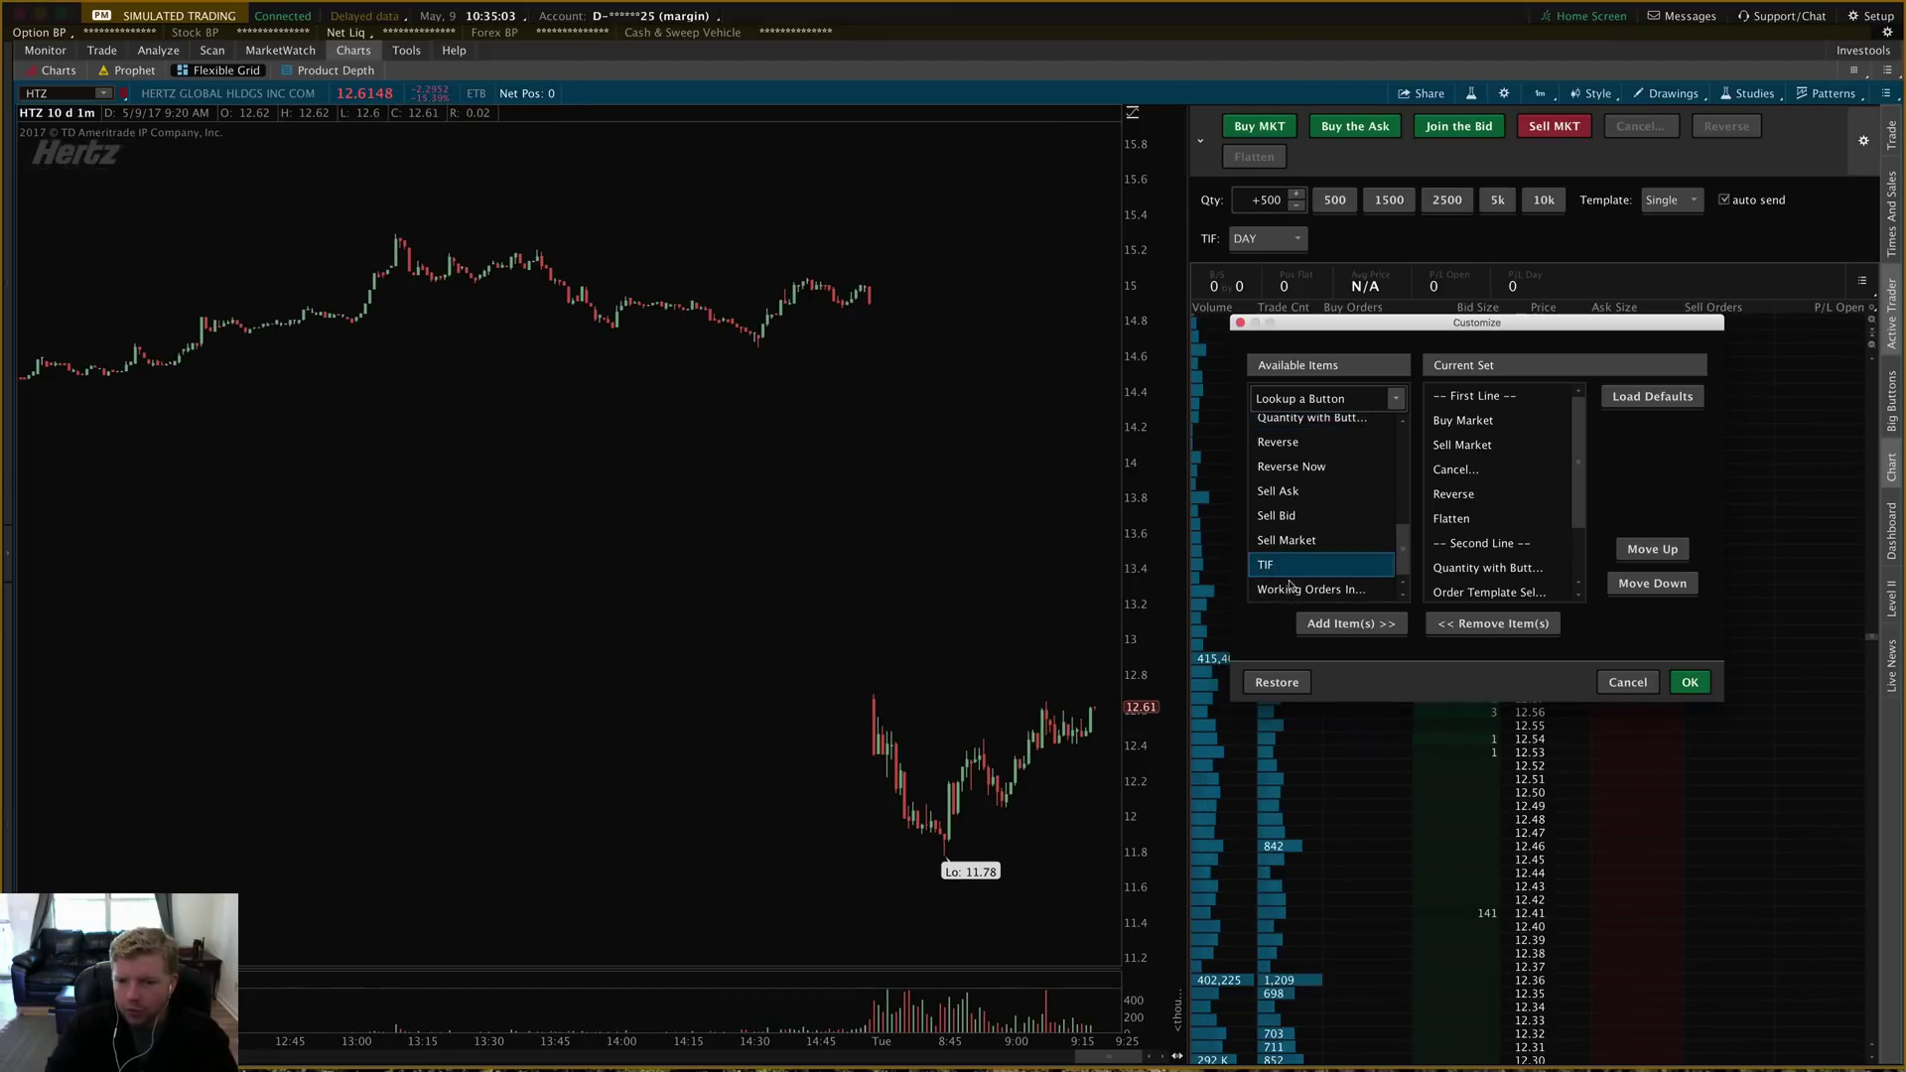
{"action": "left_click", "coordinate": [1627, 683]}
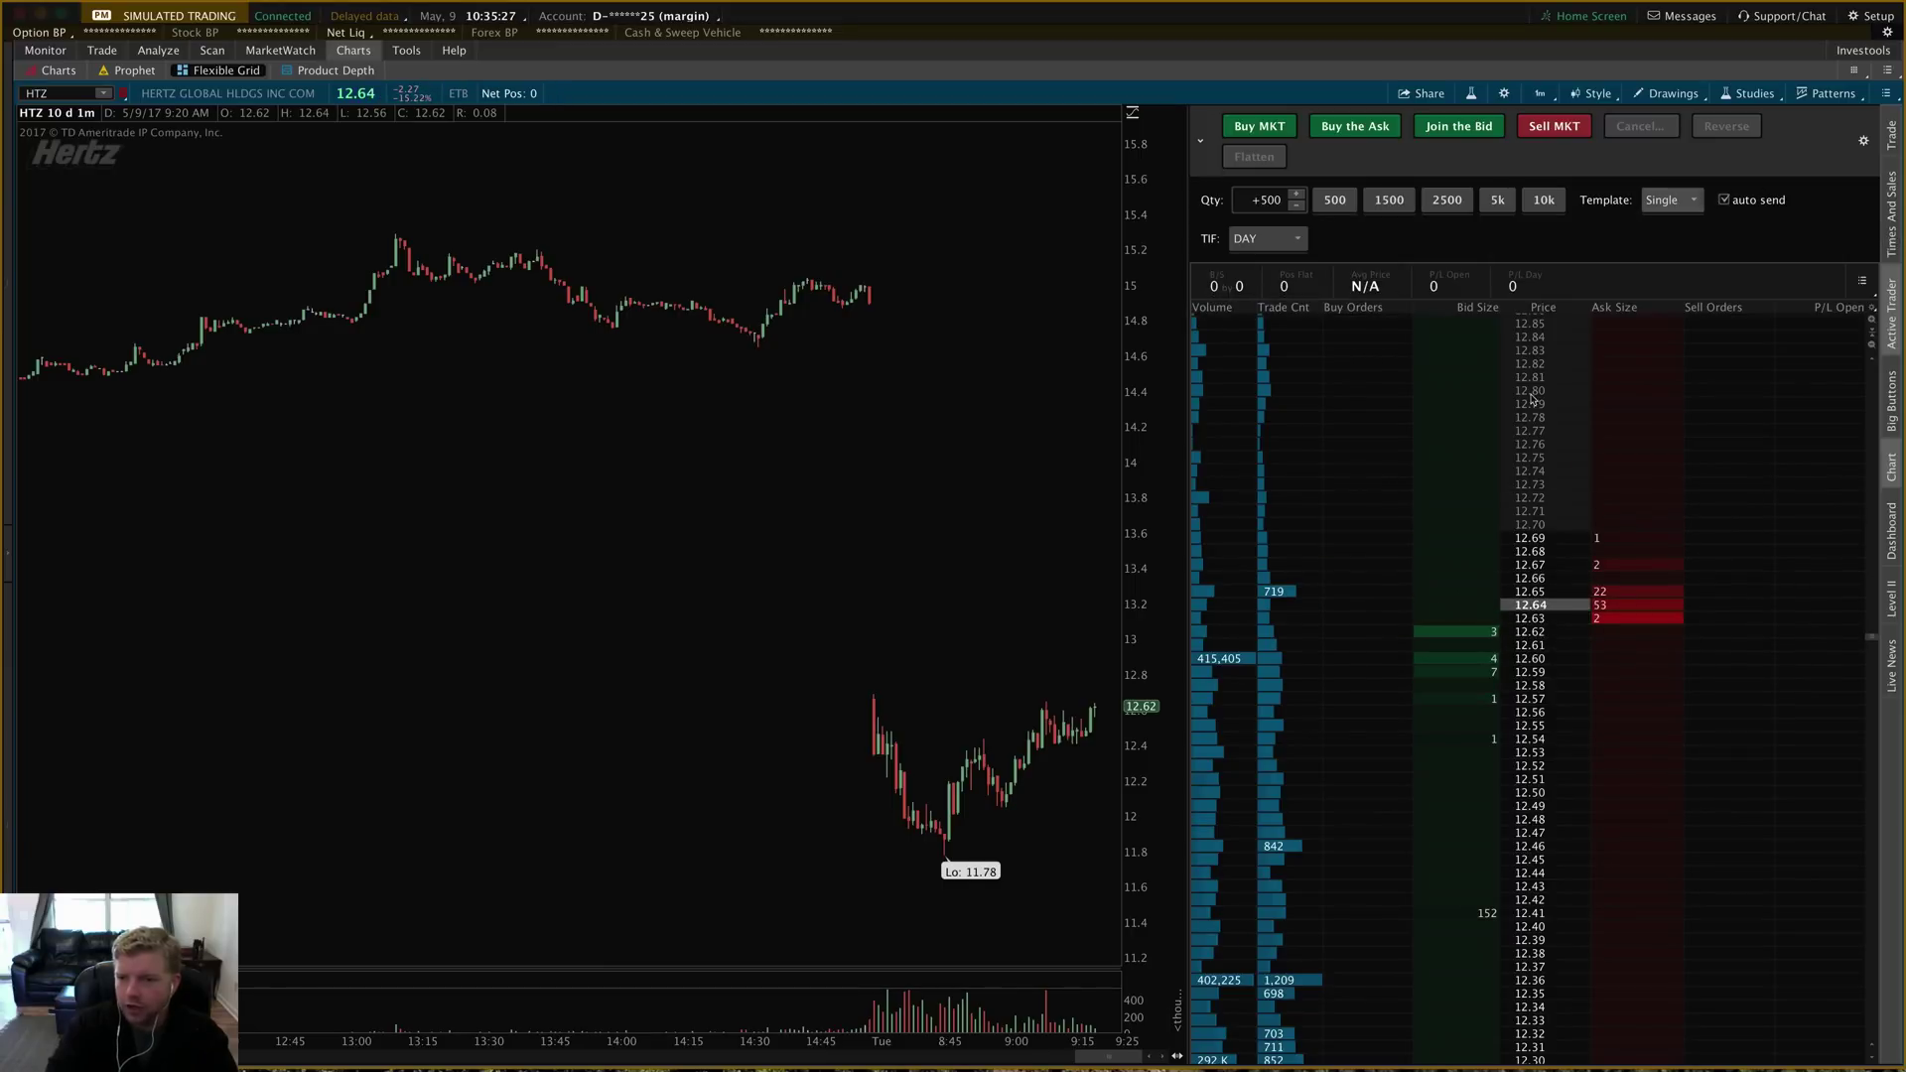
- Turn off auto send, bring up a 500-share HTZ sell stop order at 12.49 for confirmation, and dismiss it unsent
{"action": "left_click", "coordinate": [1727, 202]}
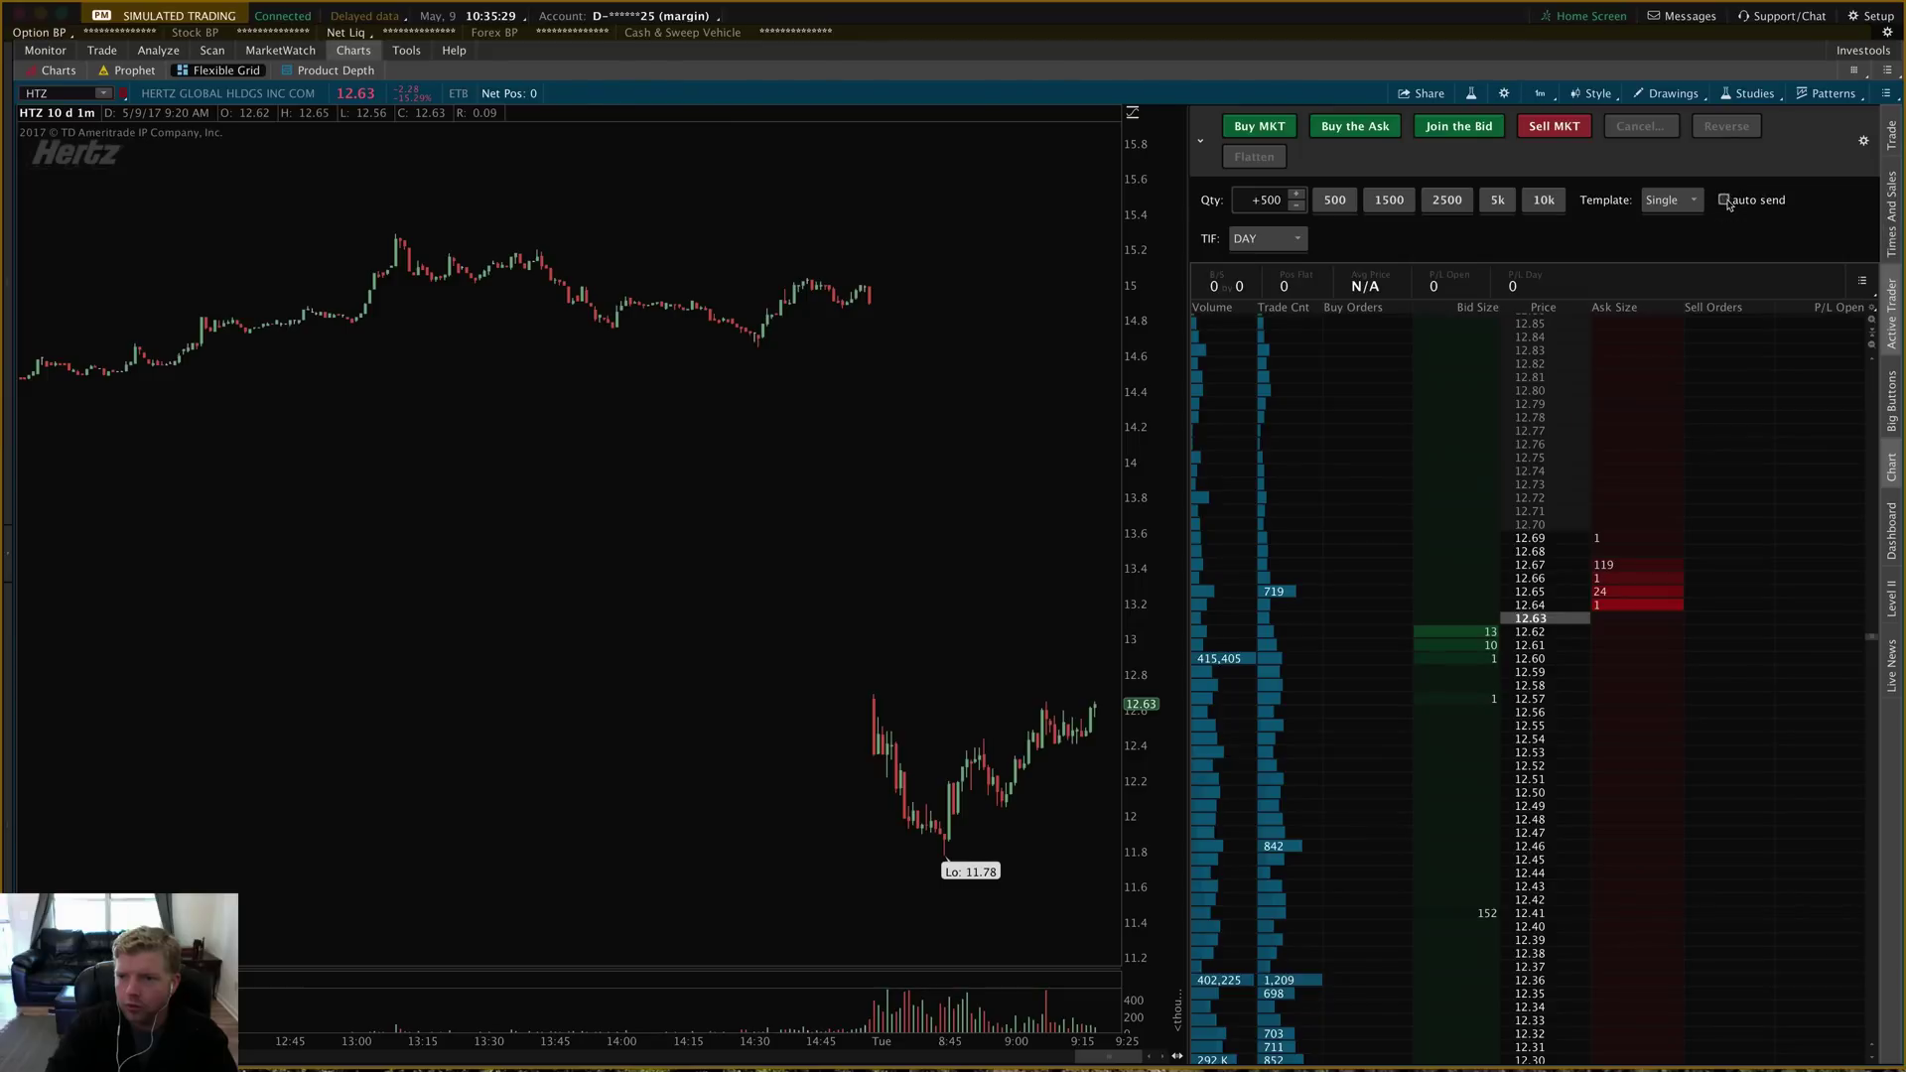
{"action": "left_click_drag", "start_coordinate": [1638, 372], "coordinate": [1677, 823]}
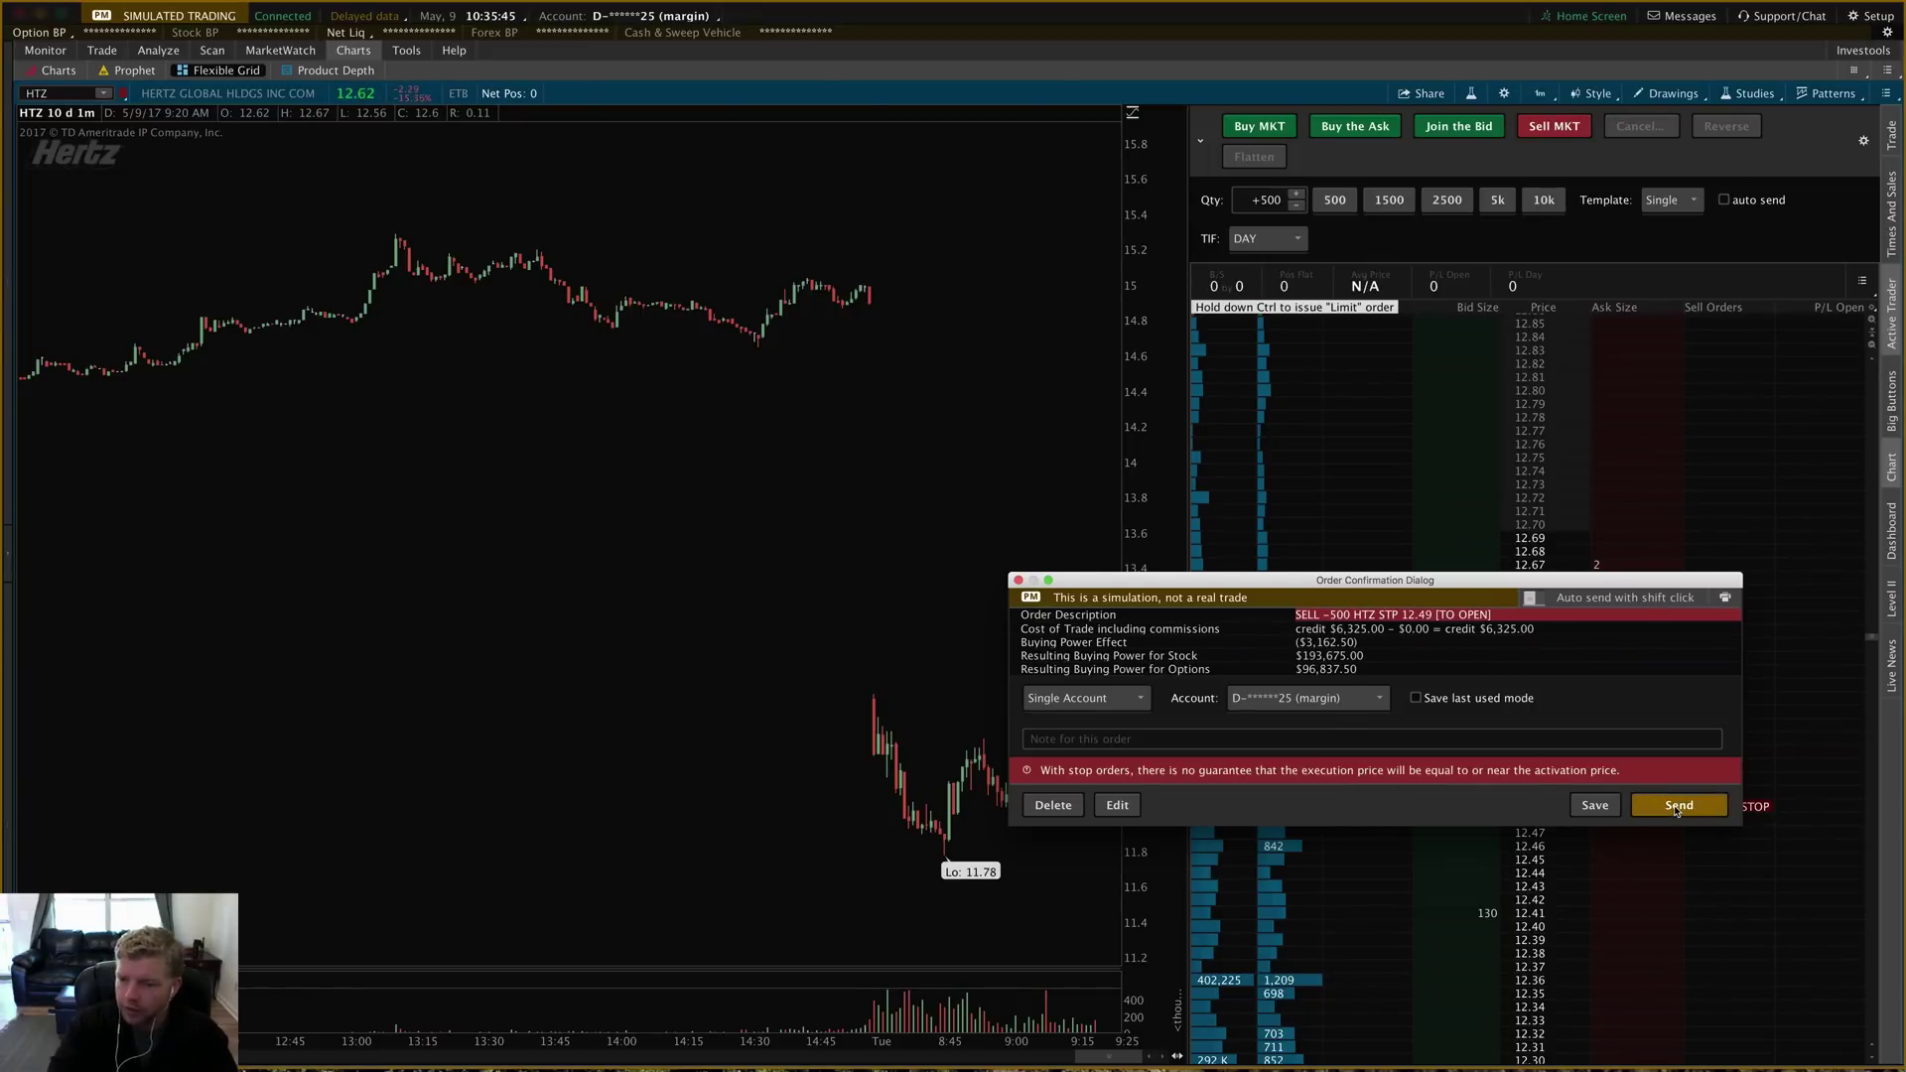
{"action": "left_click", "coordinate": [1018, 581]}
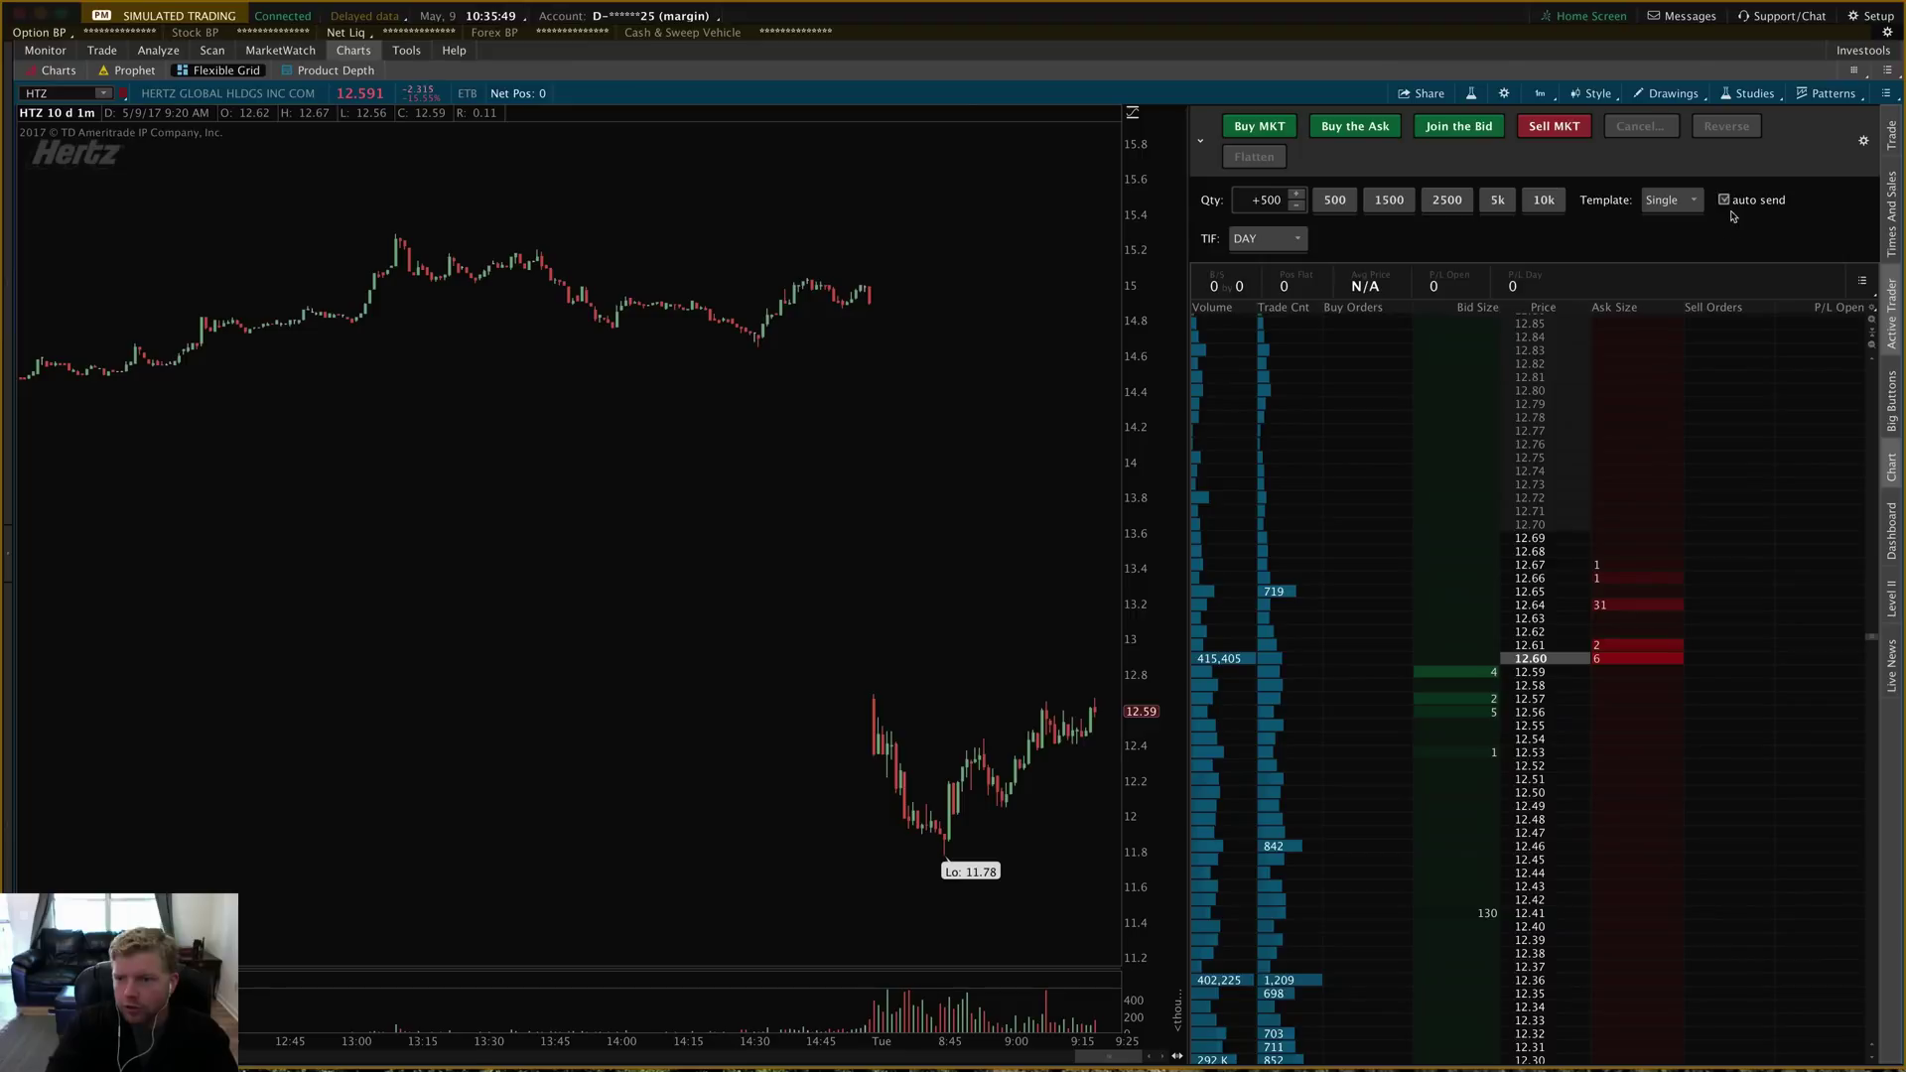
- With auto send enabled, place a 500-share HTZ sell stop order at 12.42, and cancel it from the chart
{"action": "left_click", "coordinate": [1631, 906]}
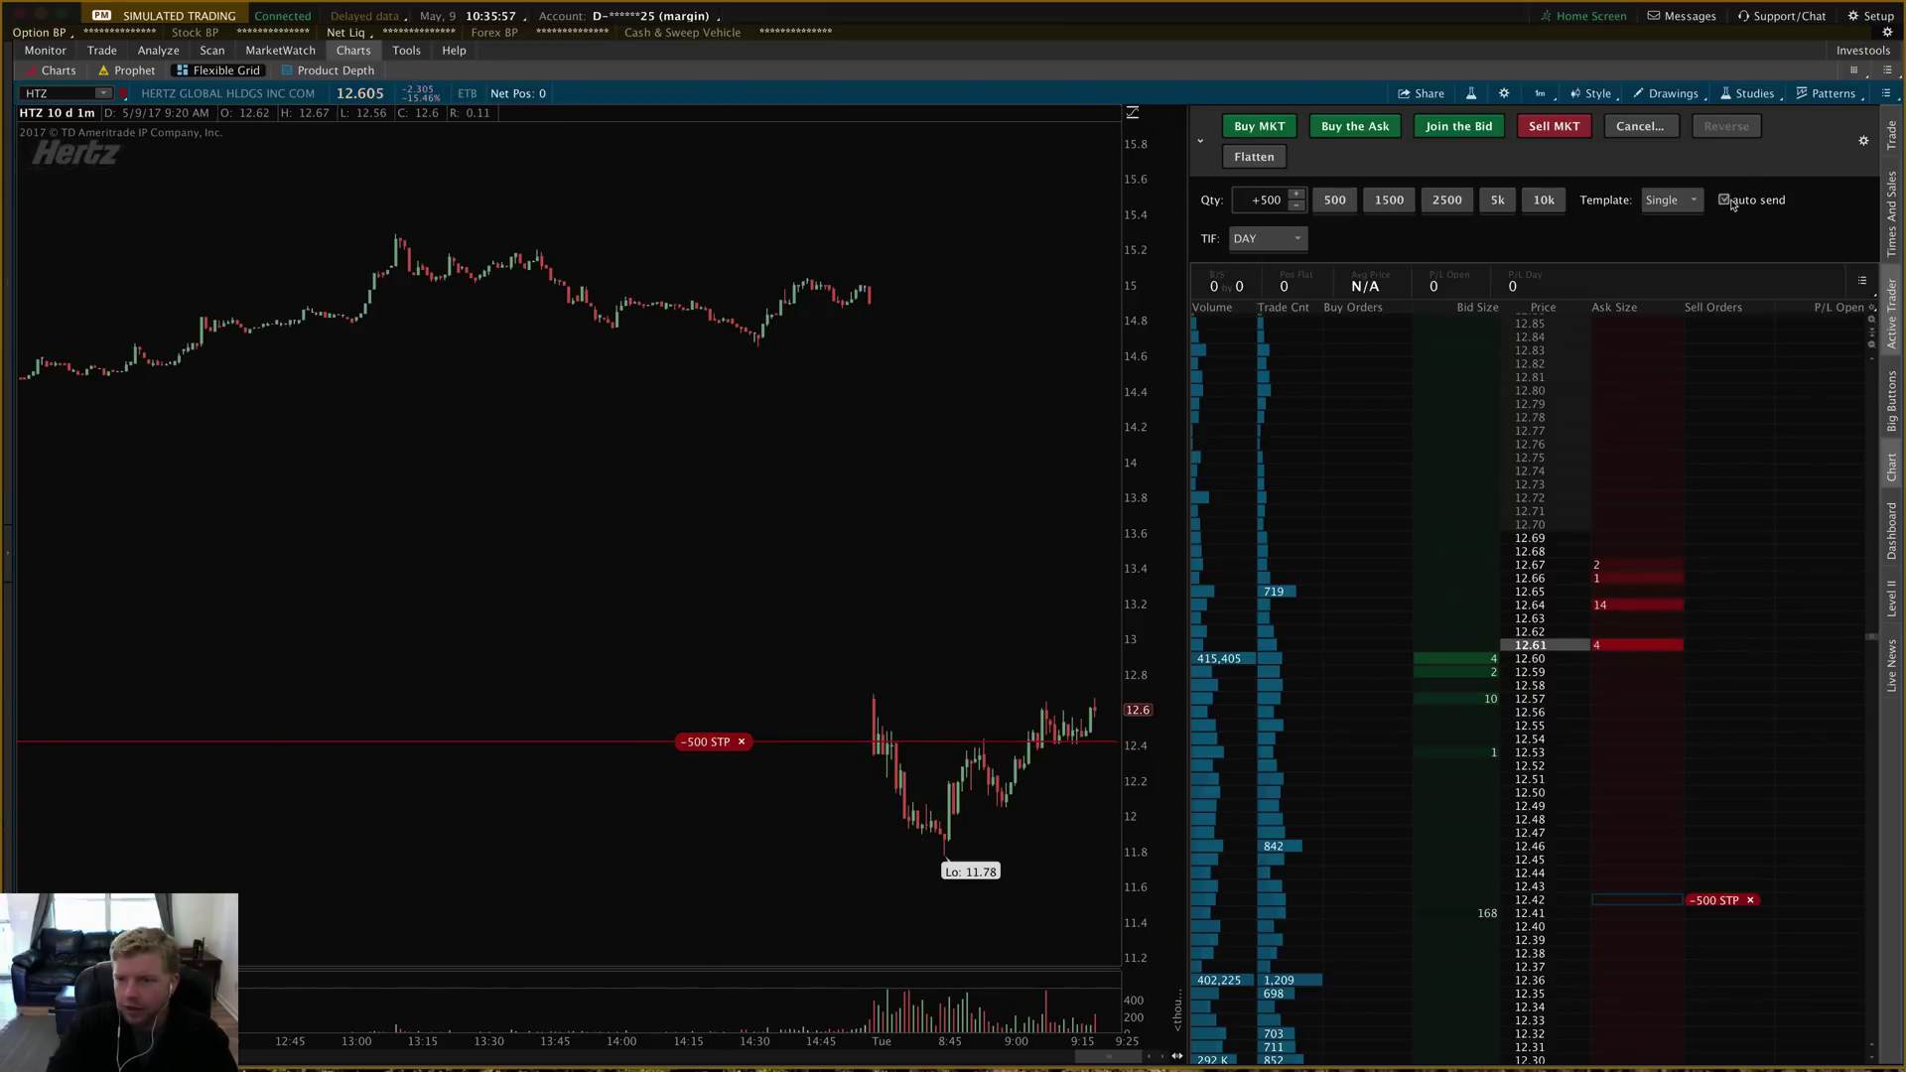
{"action": "left_click", "coordinate": [739, 743]}
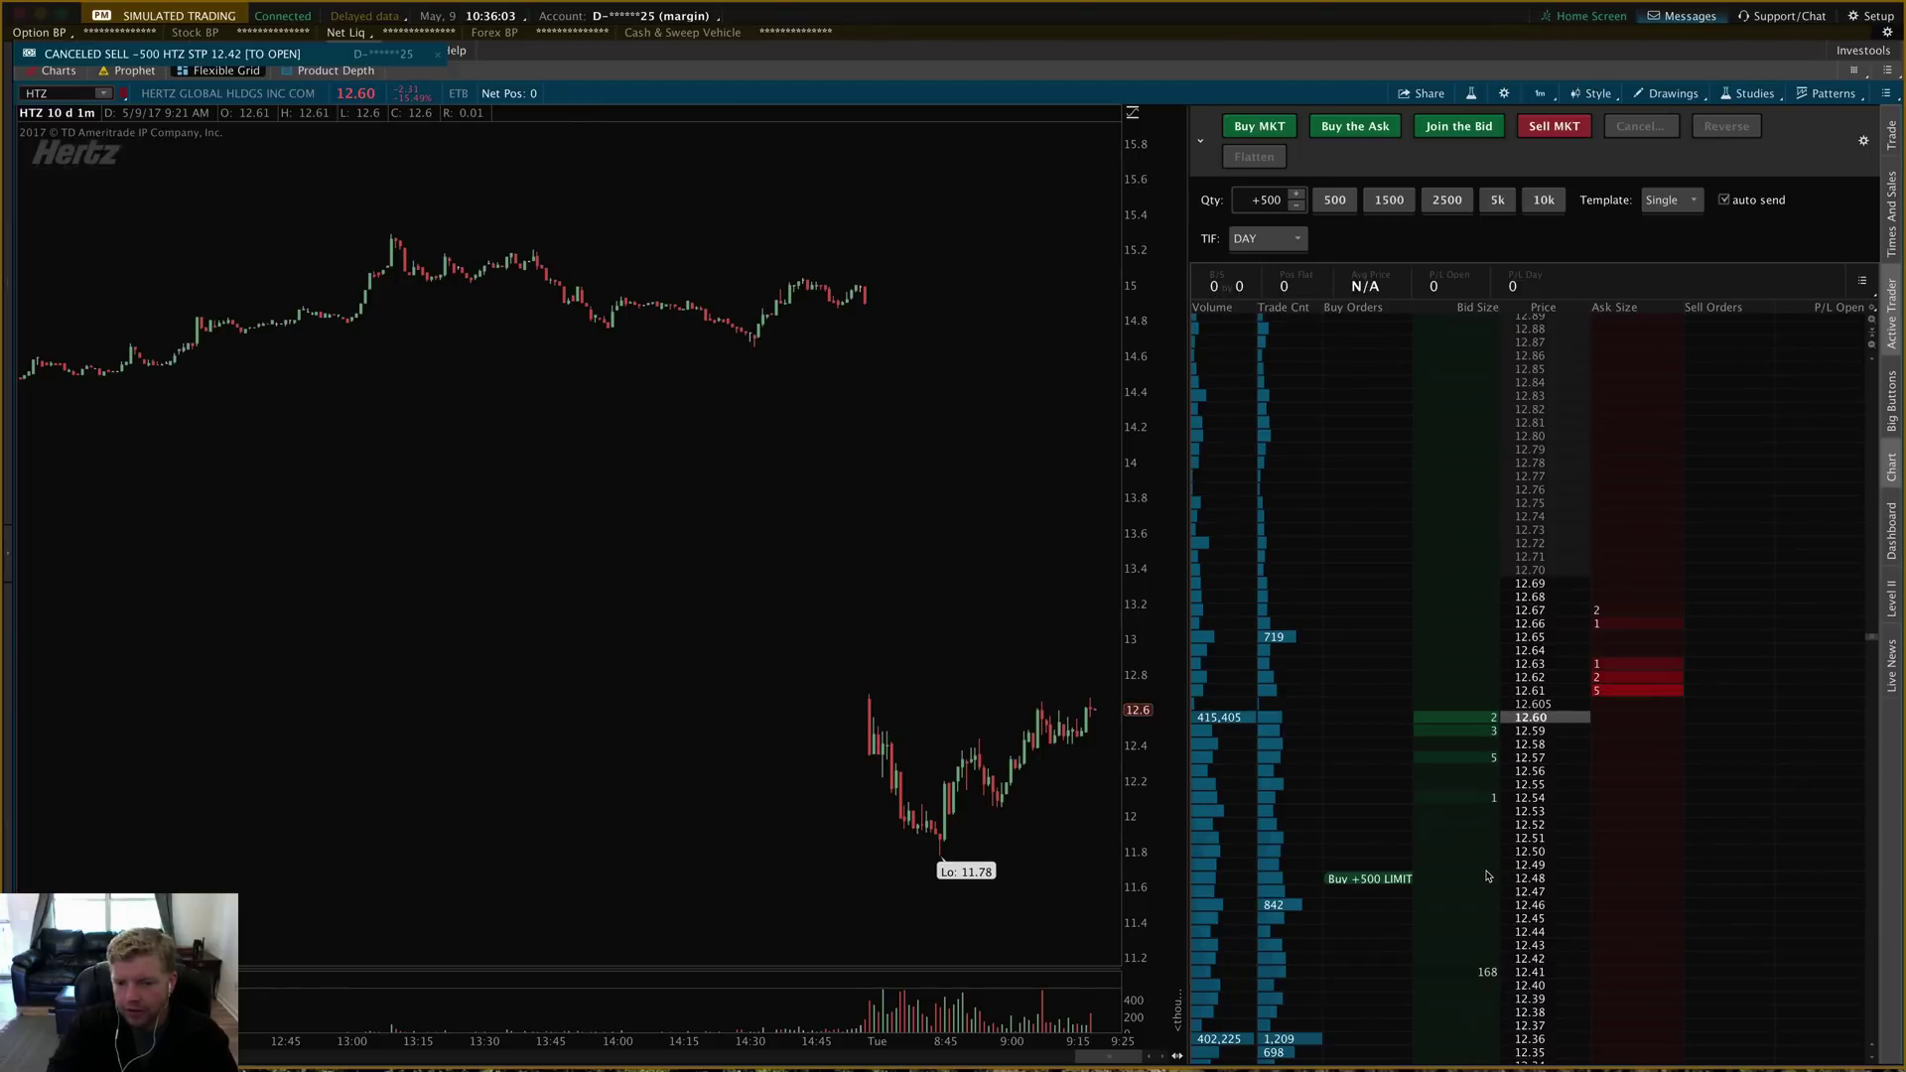
- Place a 500-share HTZ buy limit order at 12.45, and reprice it on the chart to 11.94 and to 12.24
{"action": "left_click", "coordinate": [1473, 919]}
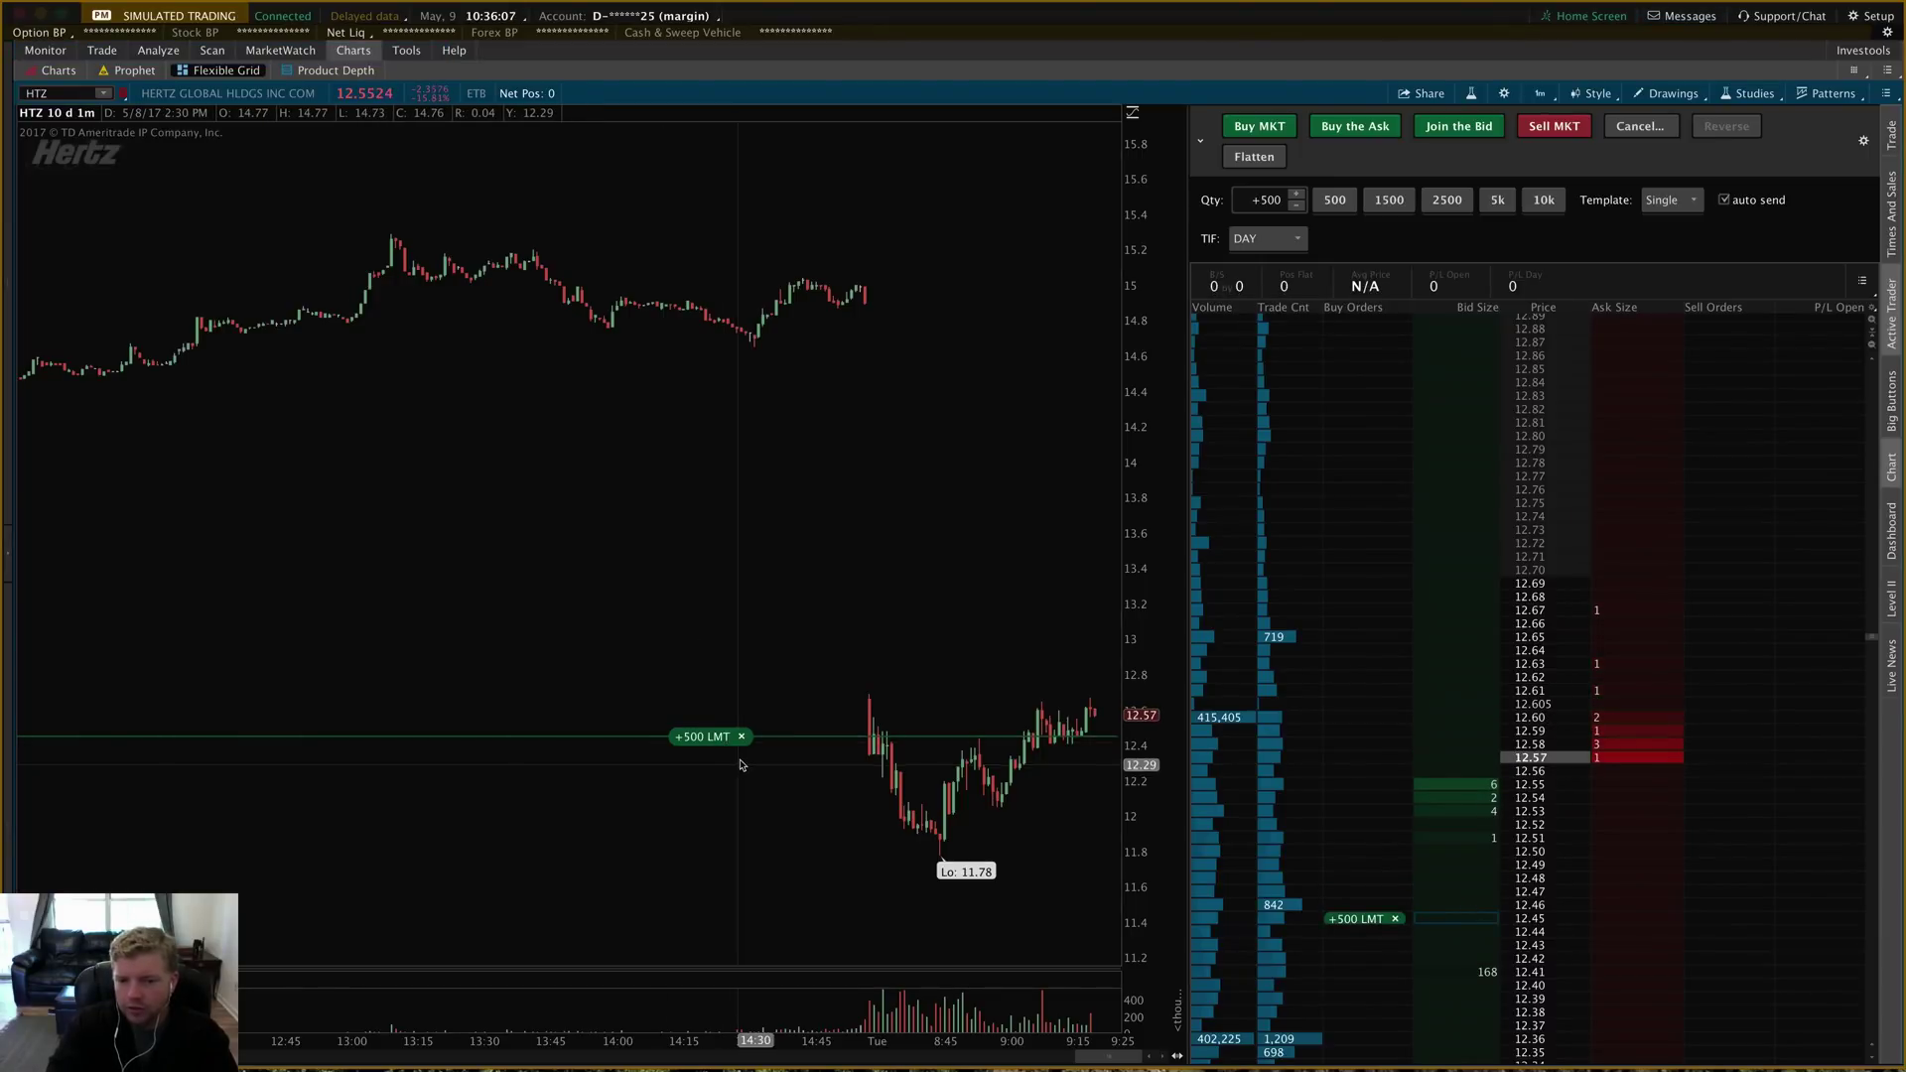
{"action": "left_click_drag", "start_coordinate": [720, 743], "coordinate": [717, 831]}
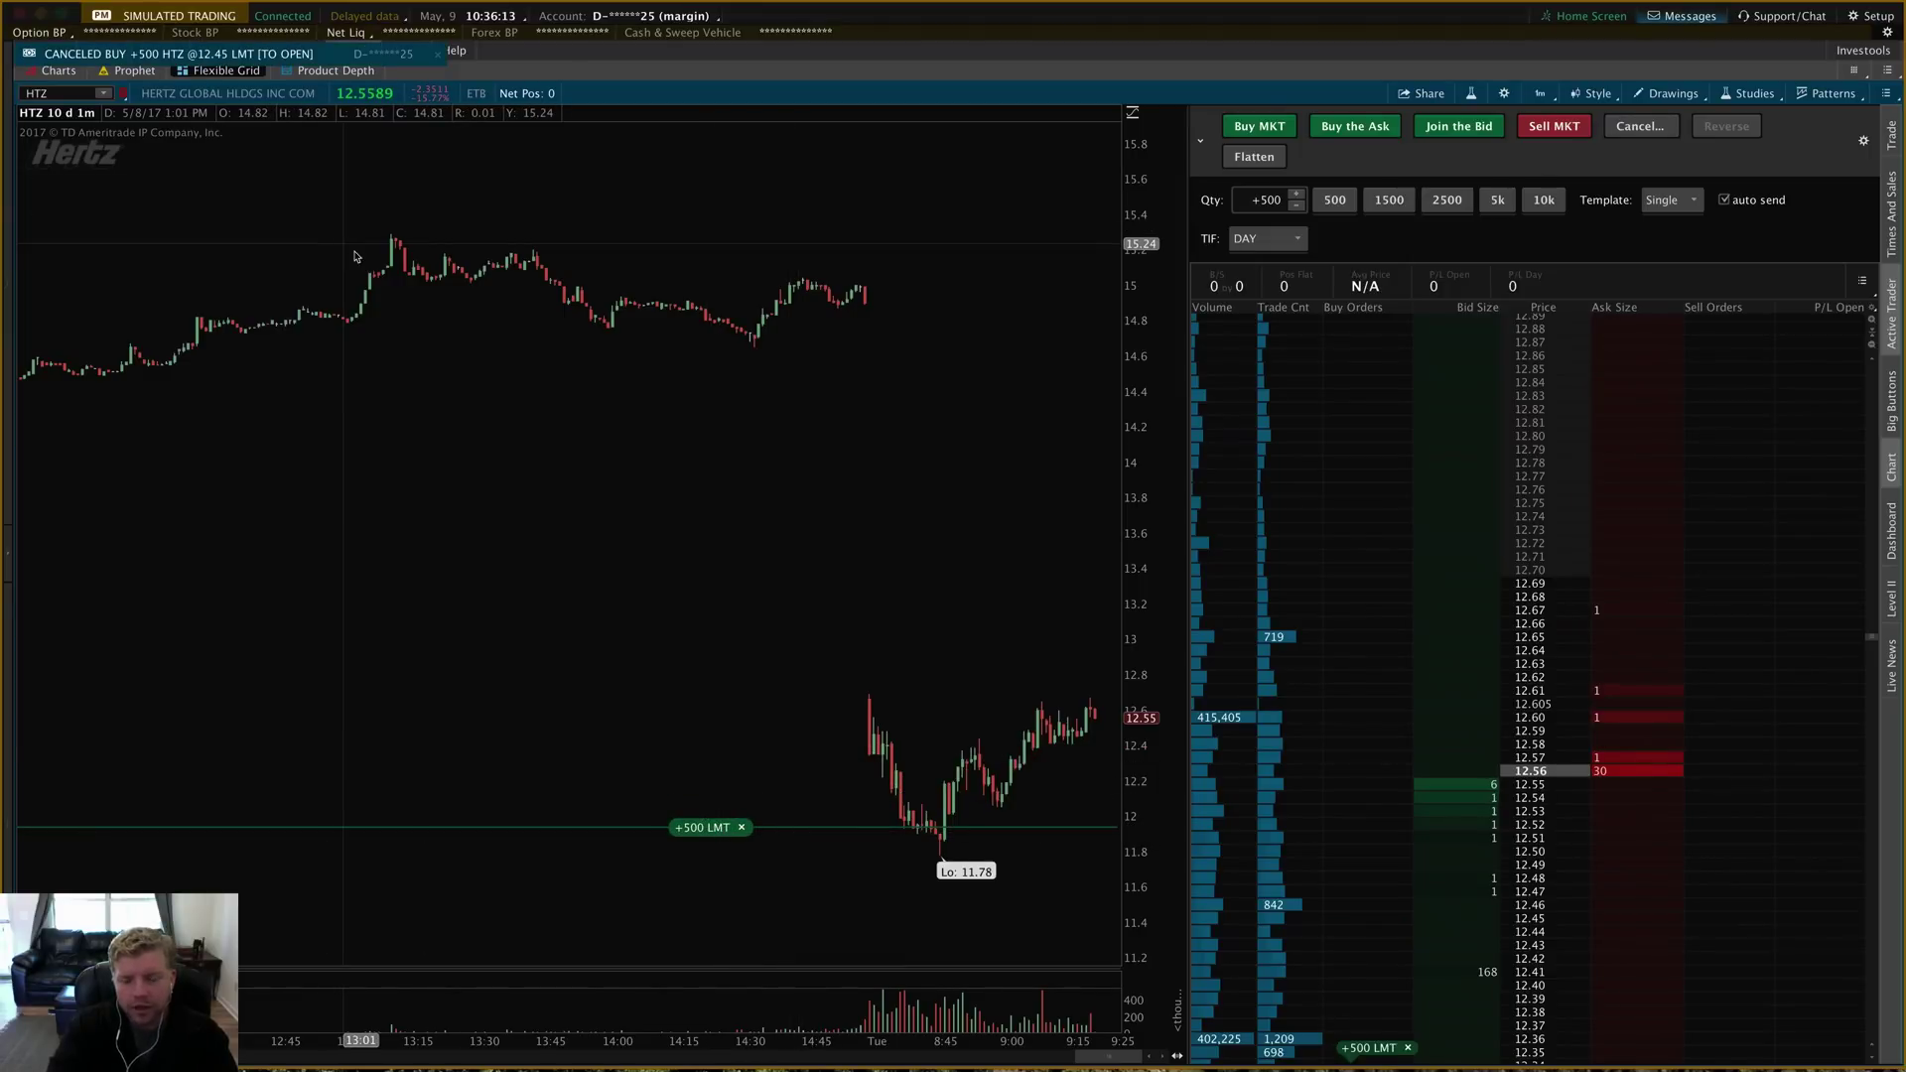
{"action": "left_click_drag", "start_coordinate": [702, 837], "coordinate": [708, 779]}
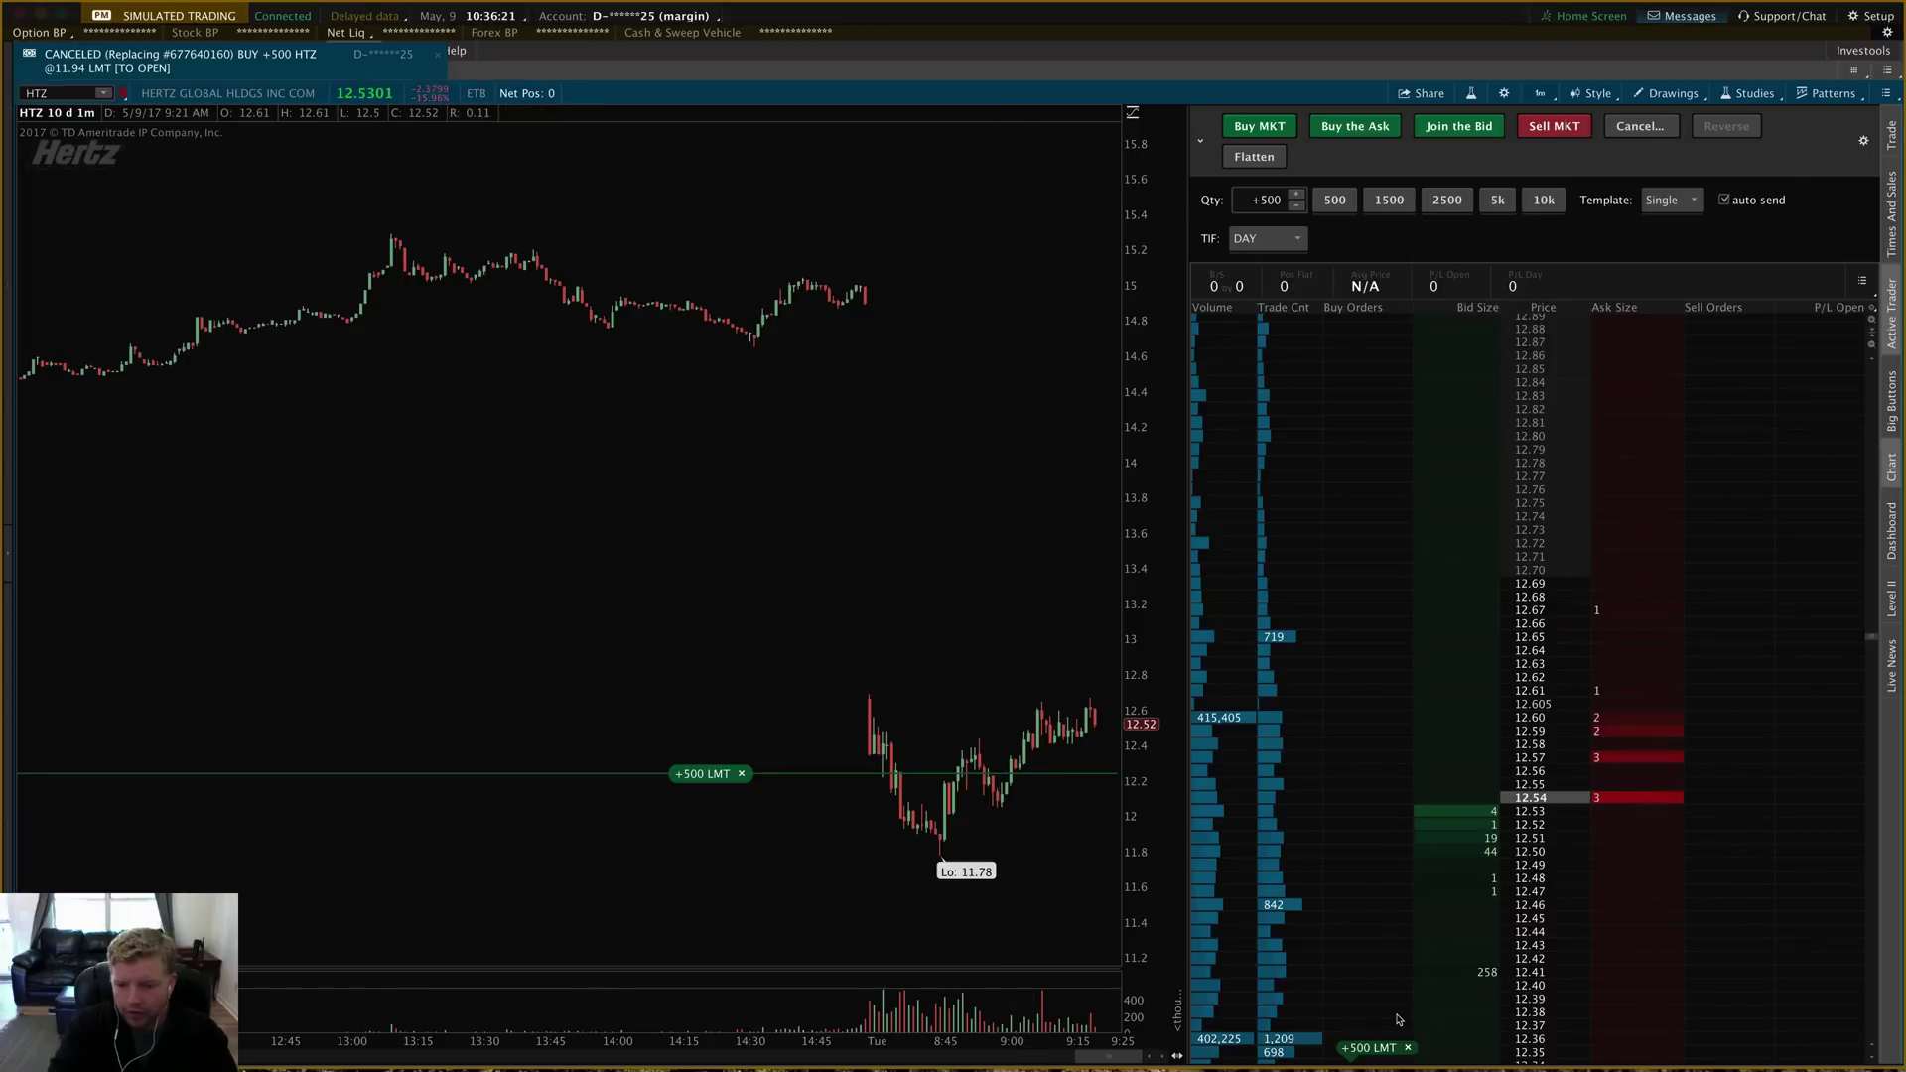
- Reprice the buy limit order on the price ladder to 12.40 and to 12.35, and cancel it
{"action": "scroll", "coordinate": [1419, 975], "scroll_direction": "down", "scroll_amount": 5}
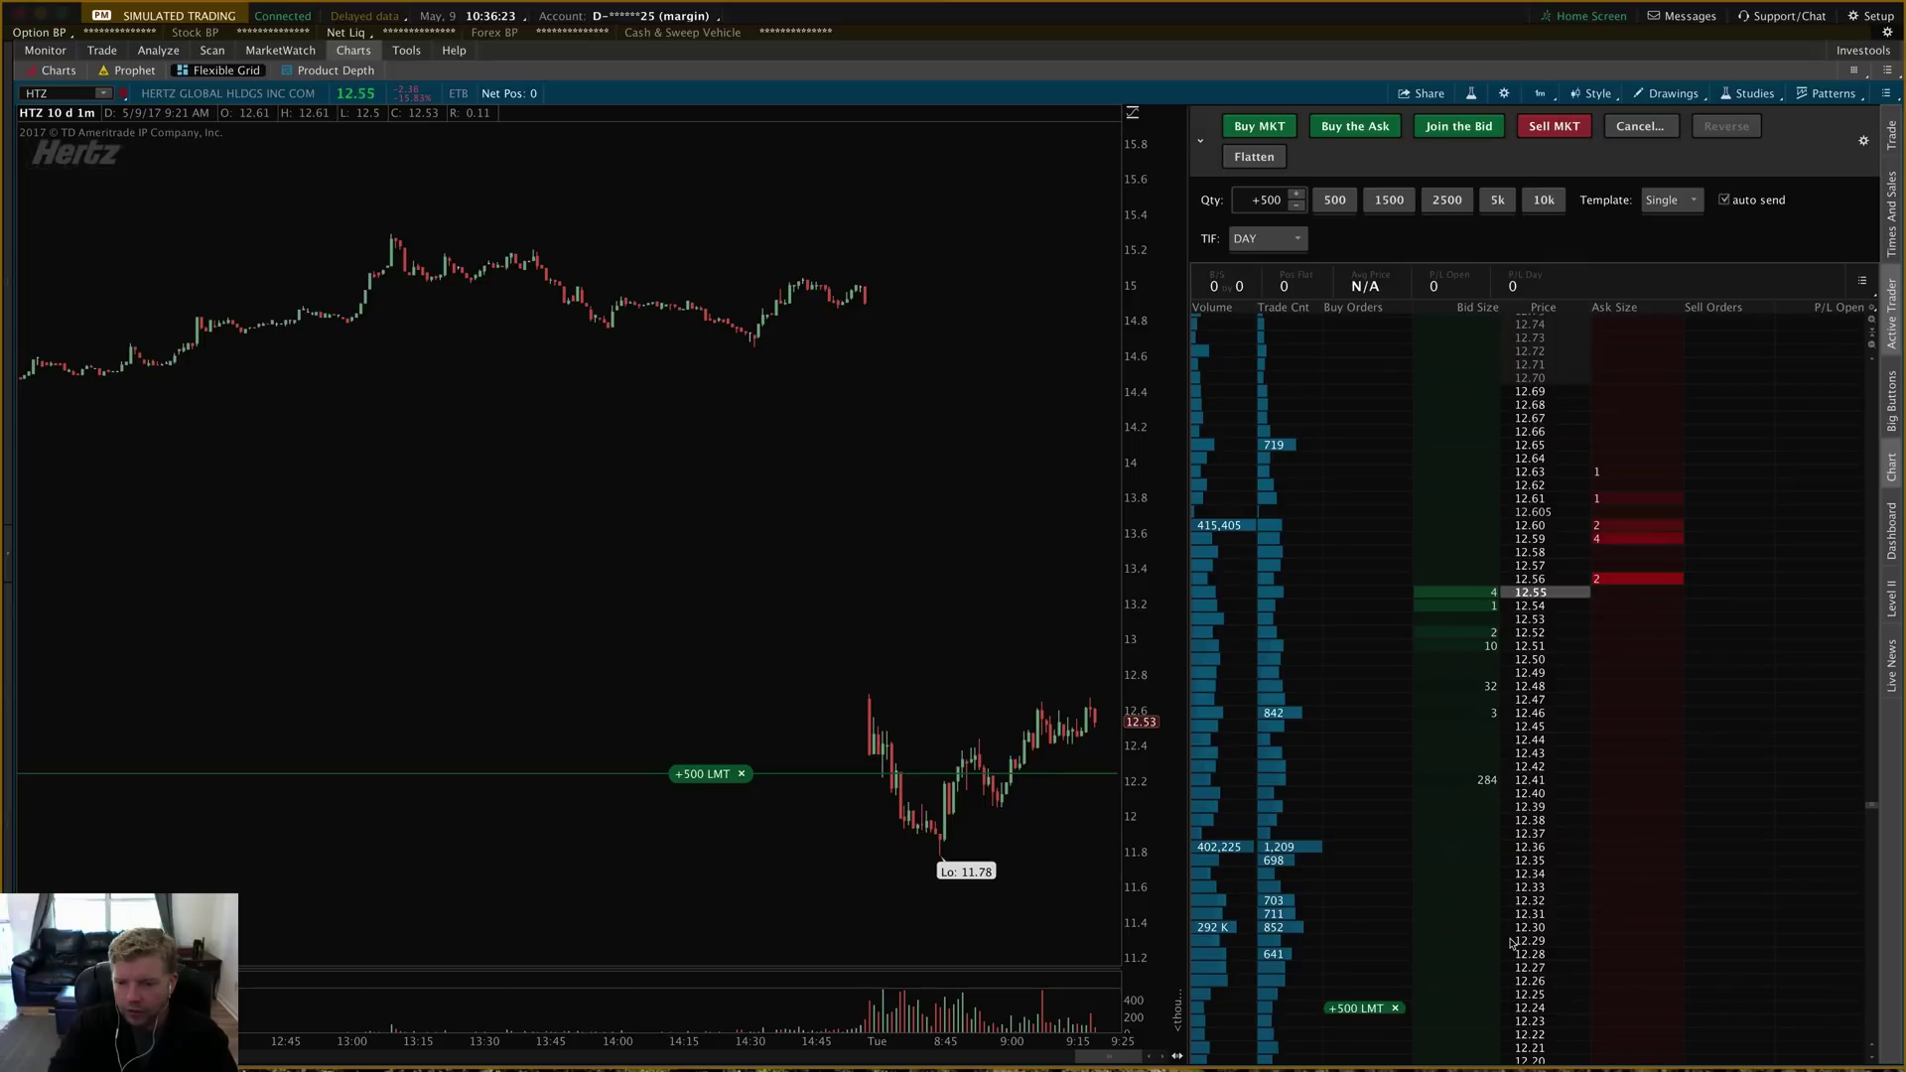
{"action": "left_click_drag", "start_coordinate": [1363, 928], "coordinate": [1371, 719]}
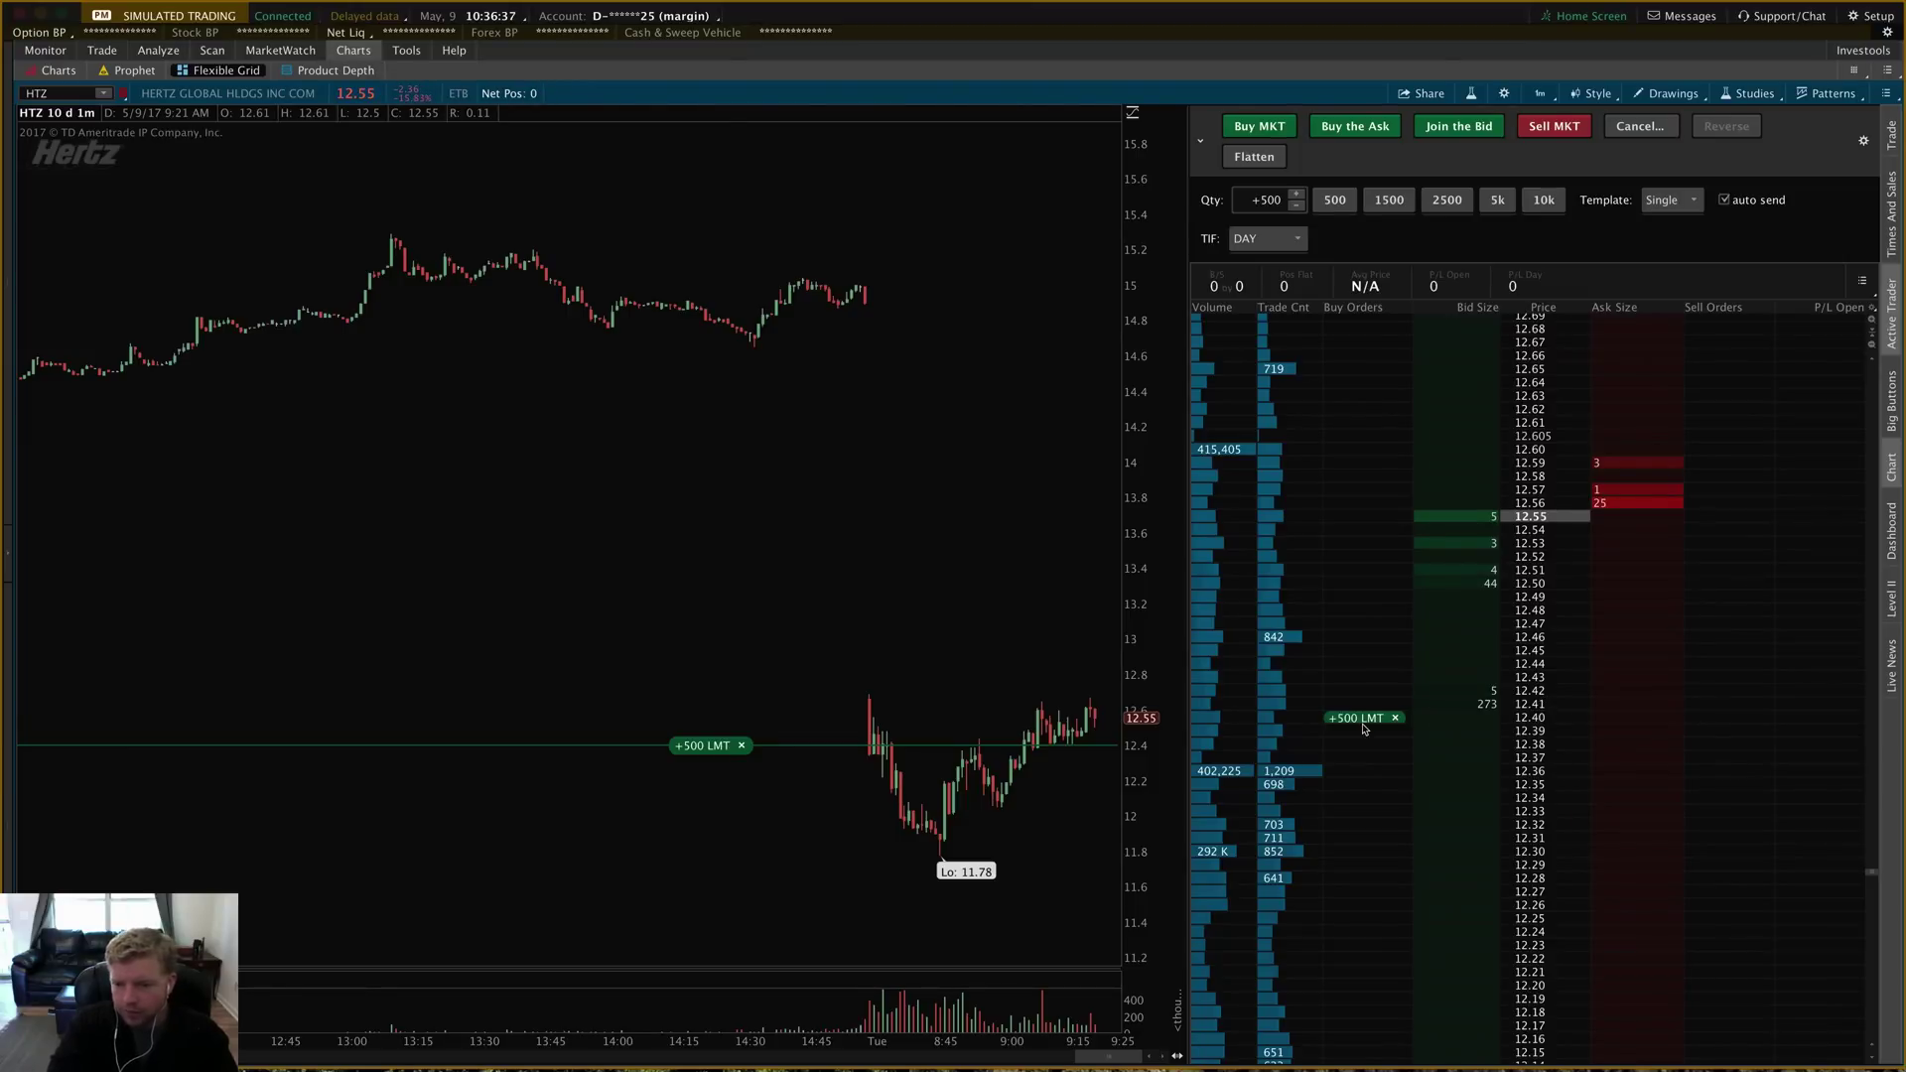
{"action": "left_click_drag", "start_coordinate": [1365, 722], "coordinate": [1364, 785]}
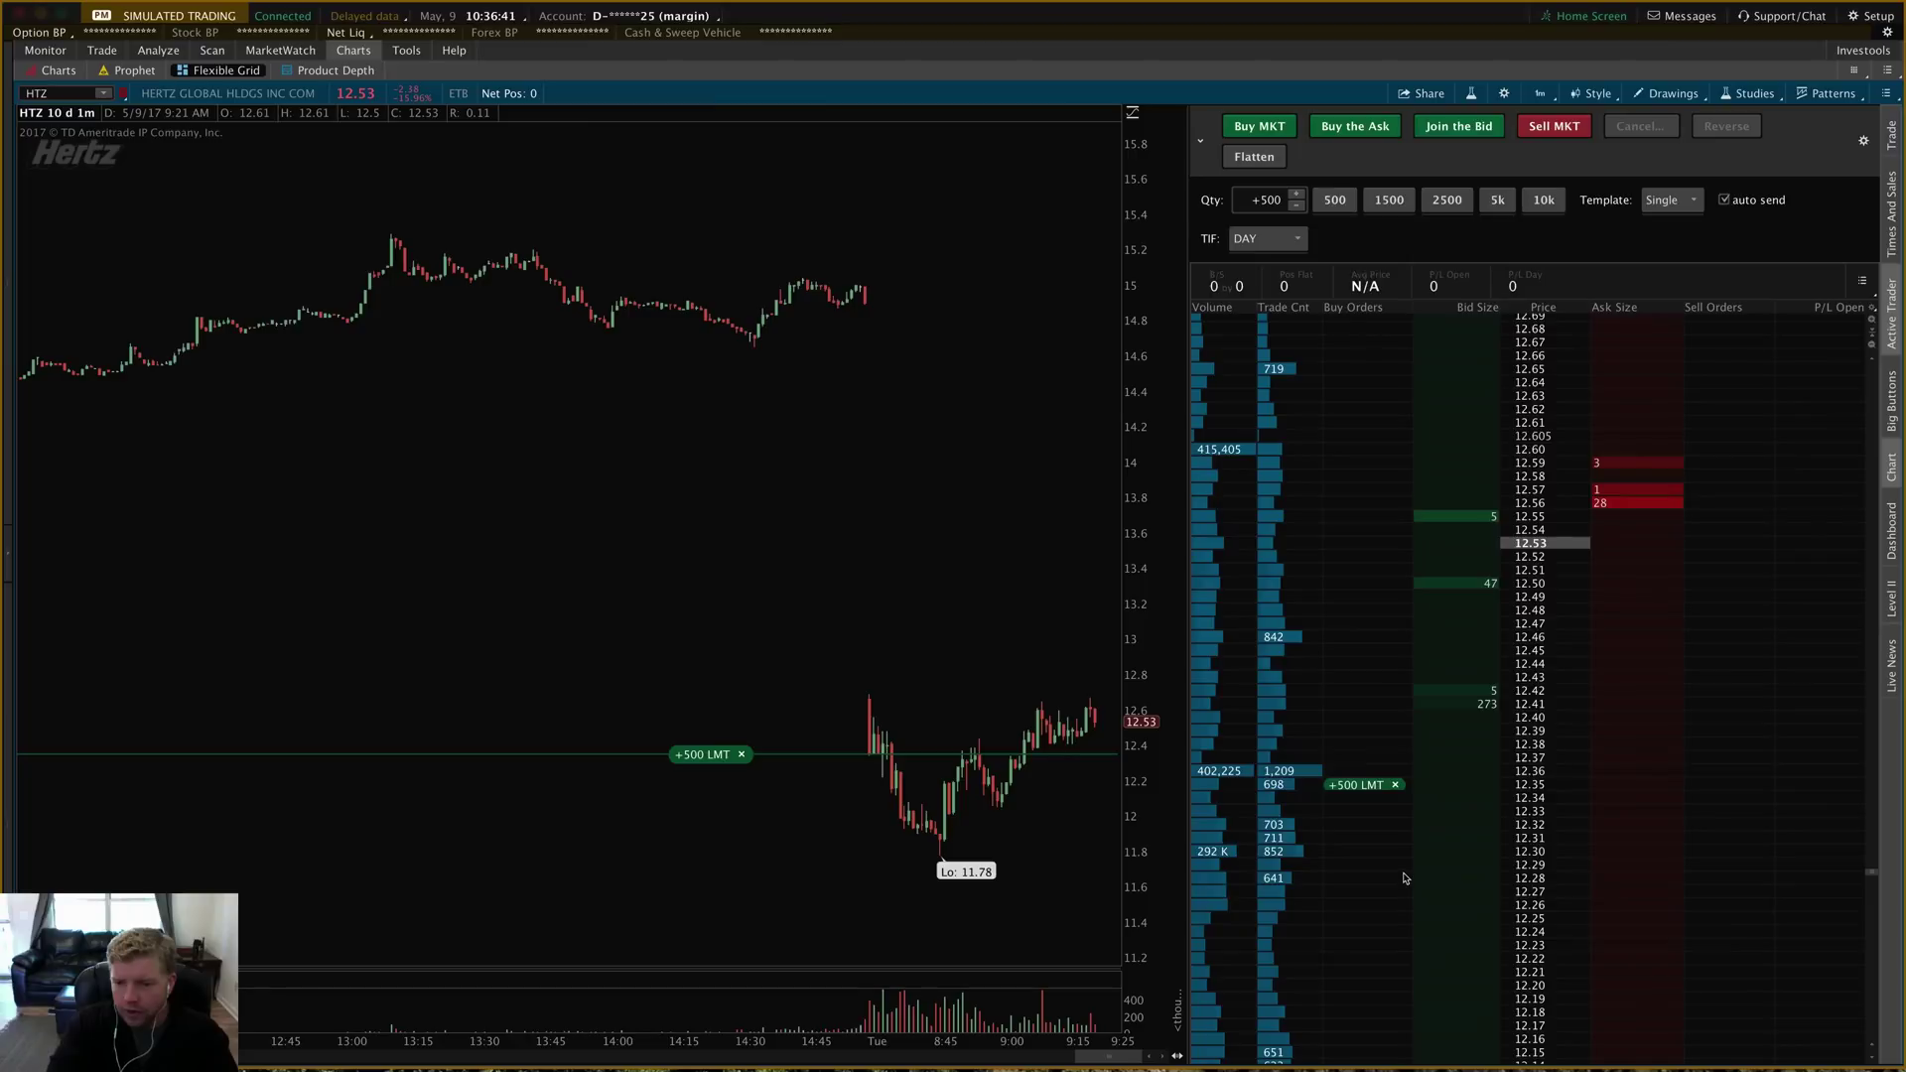
{"action": "left_click_drag", "start_coordinate": [1390, 785], "coordinate": [1449, 849]}
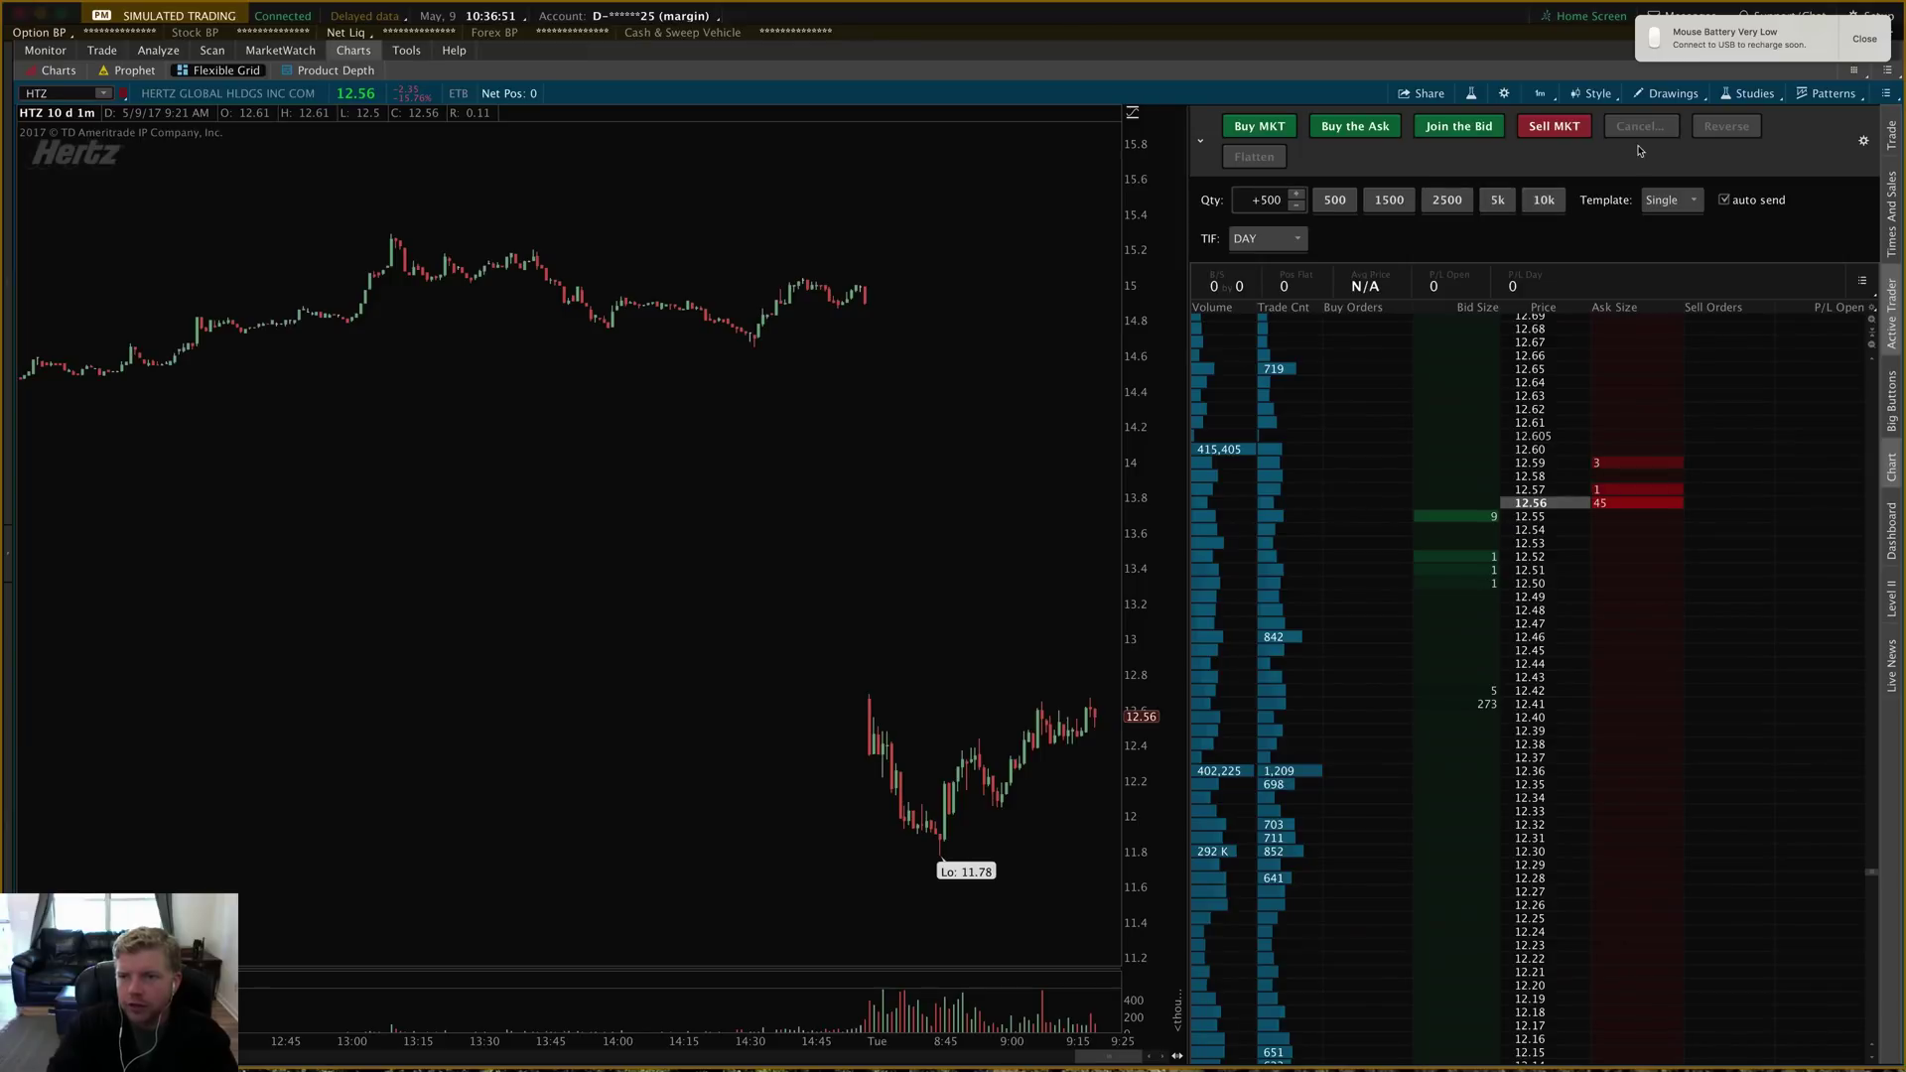
{"action": "left_click", "coordinate": [1858, 52]}
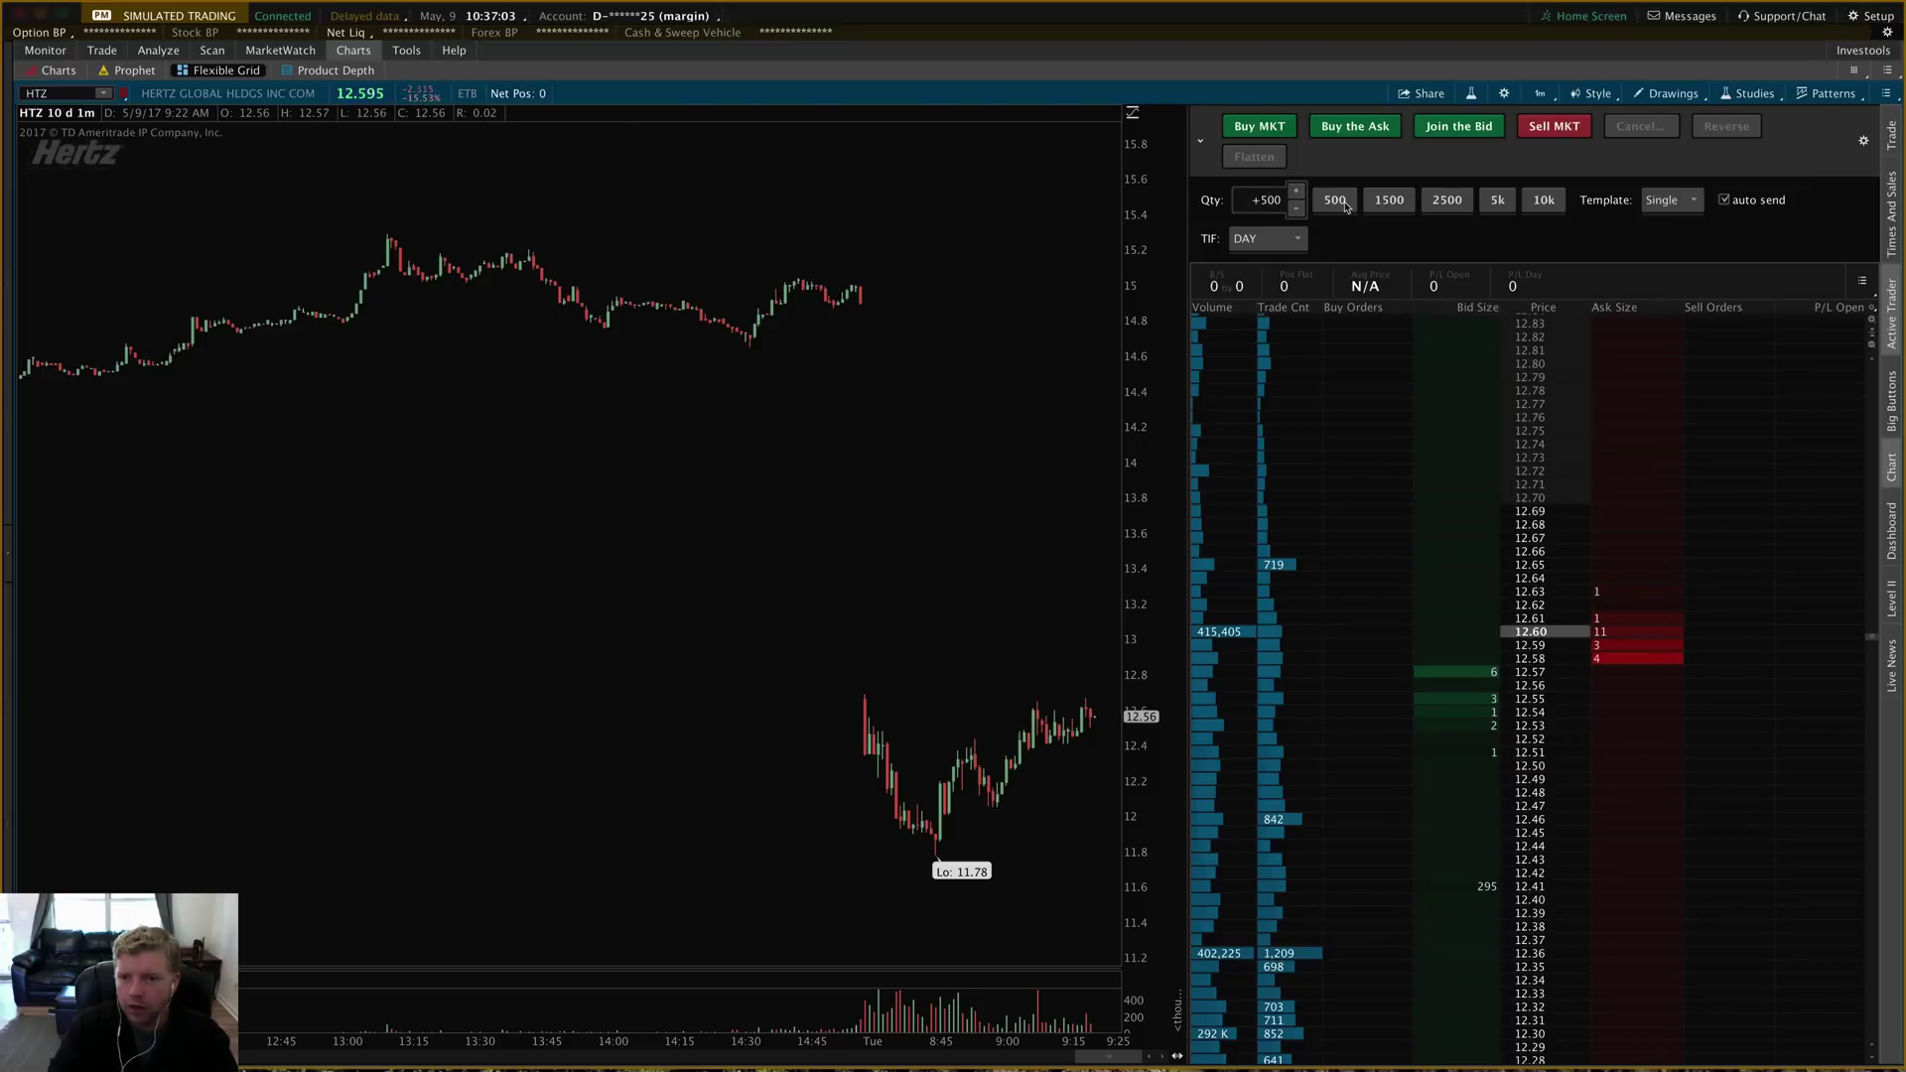
- Switch the chart and Active Trader symbol to EUR/USD
{"action": "type", "text": "EUR/USD"}
{"action": "key", "text": "Return"}
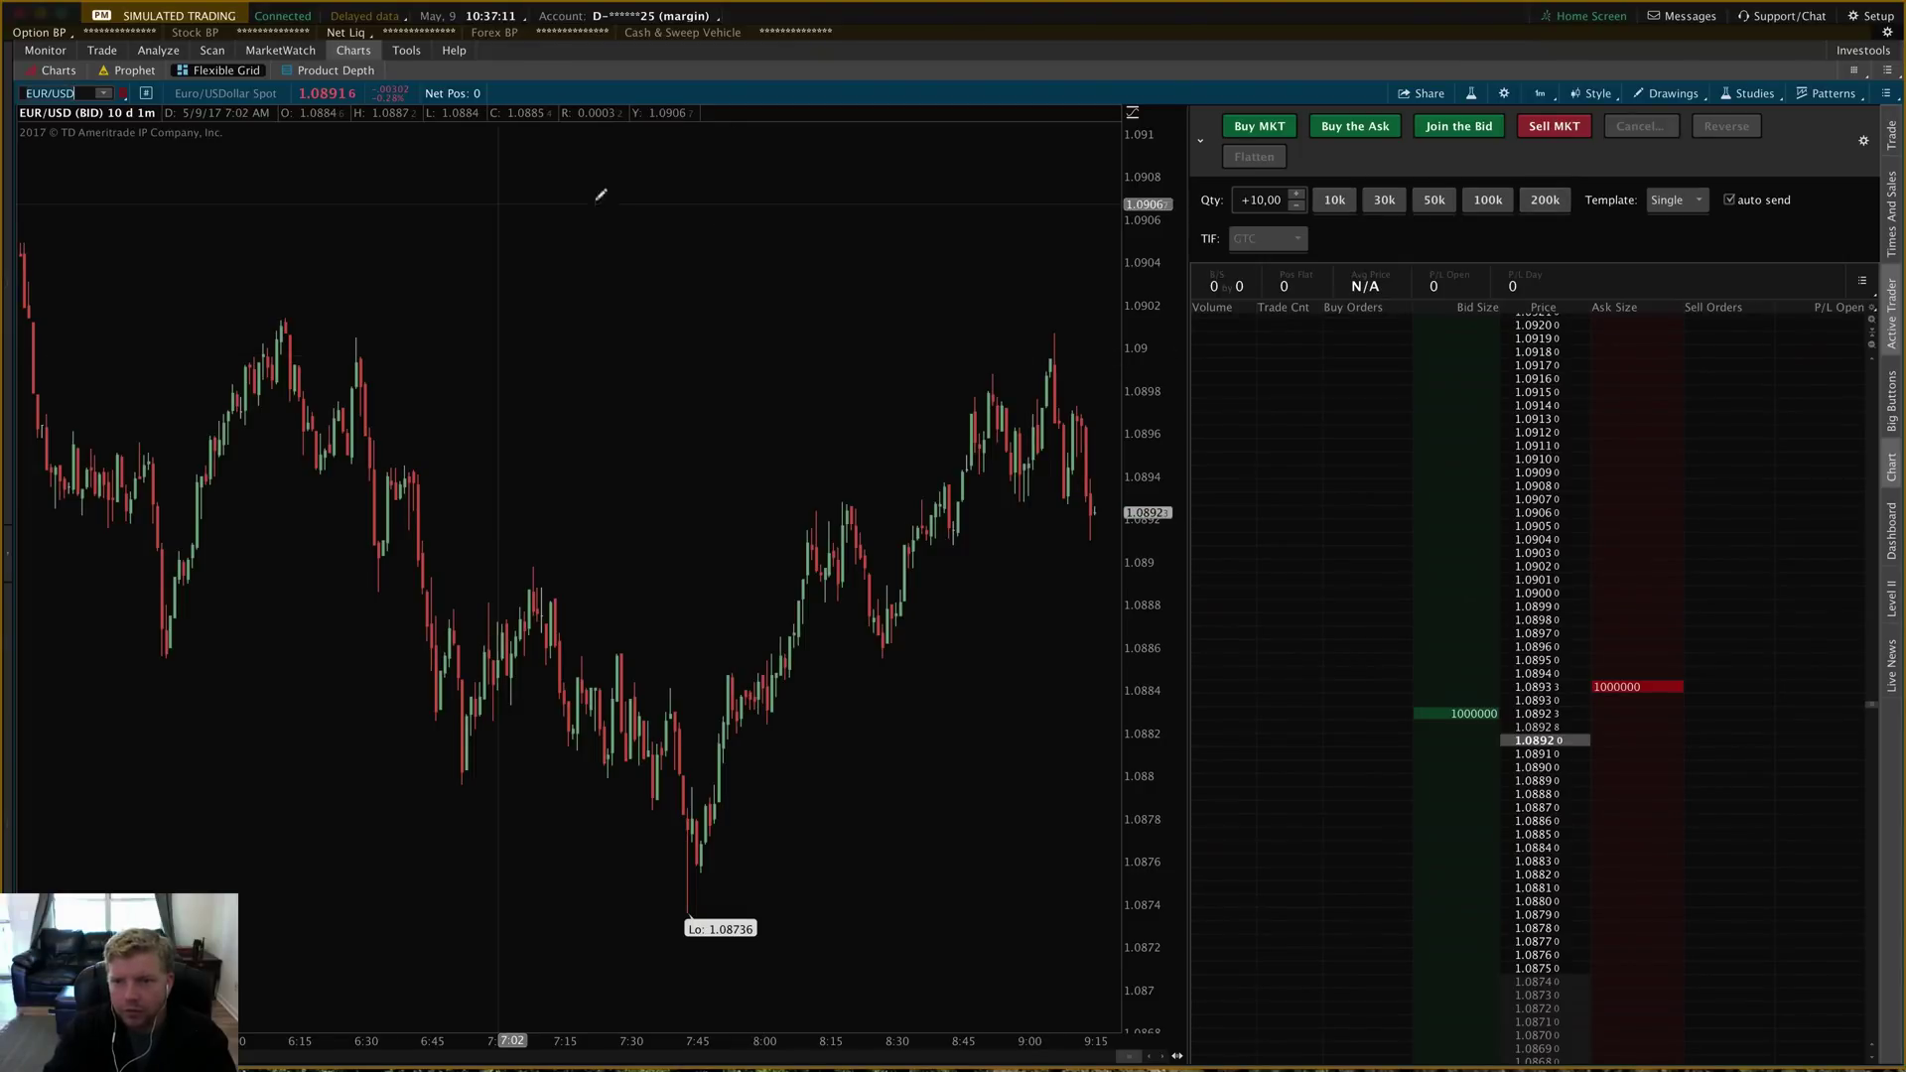
- Examine the application's order defaults for stocks, options, futures, future options and forex, and close the settings without applying changes
{"action": "left_click", "coordinate": [1886, 18]}
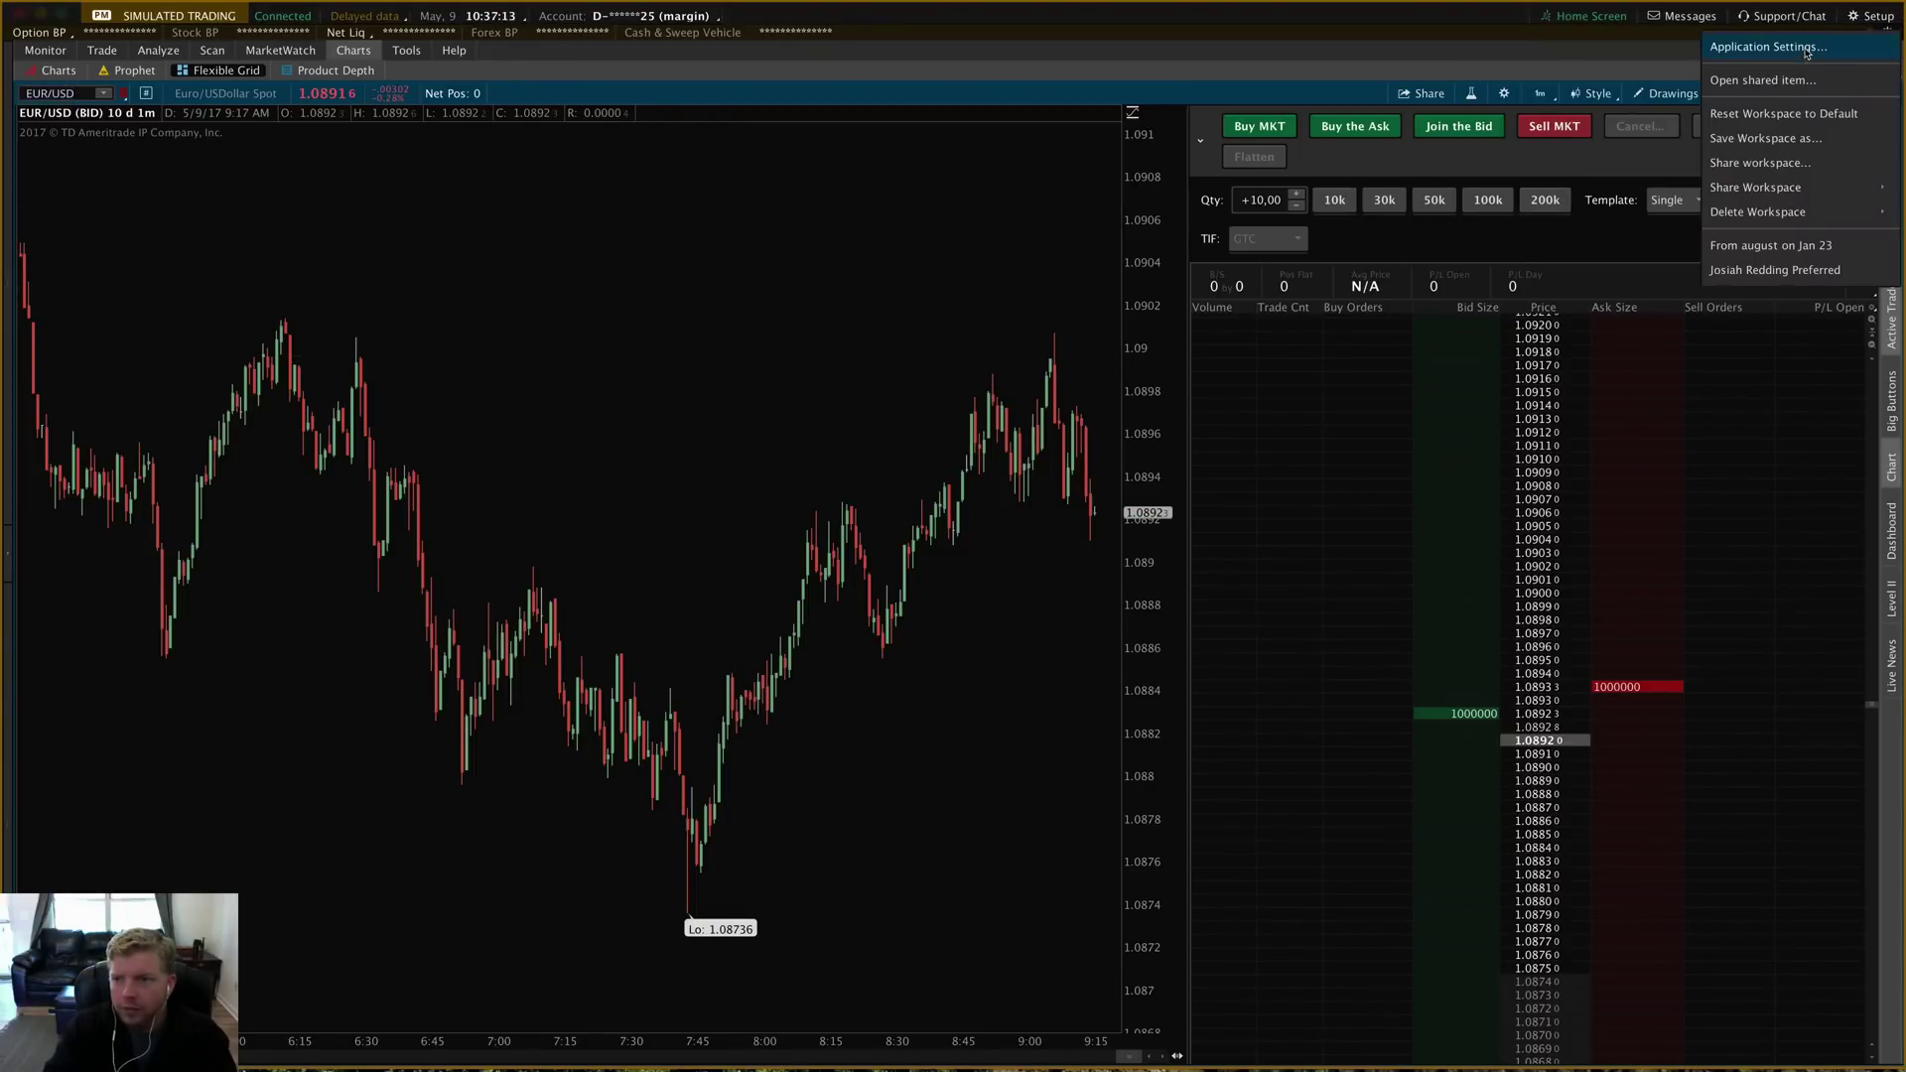
{"action": "left_click", "coordinate": [1765, 50]}
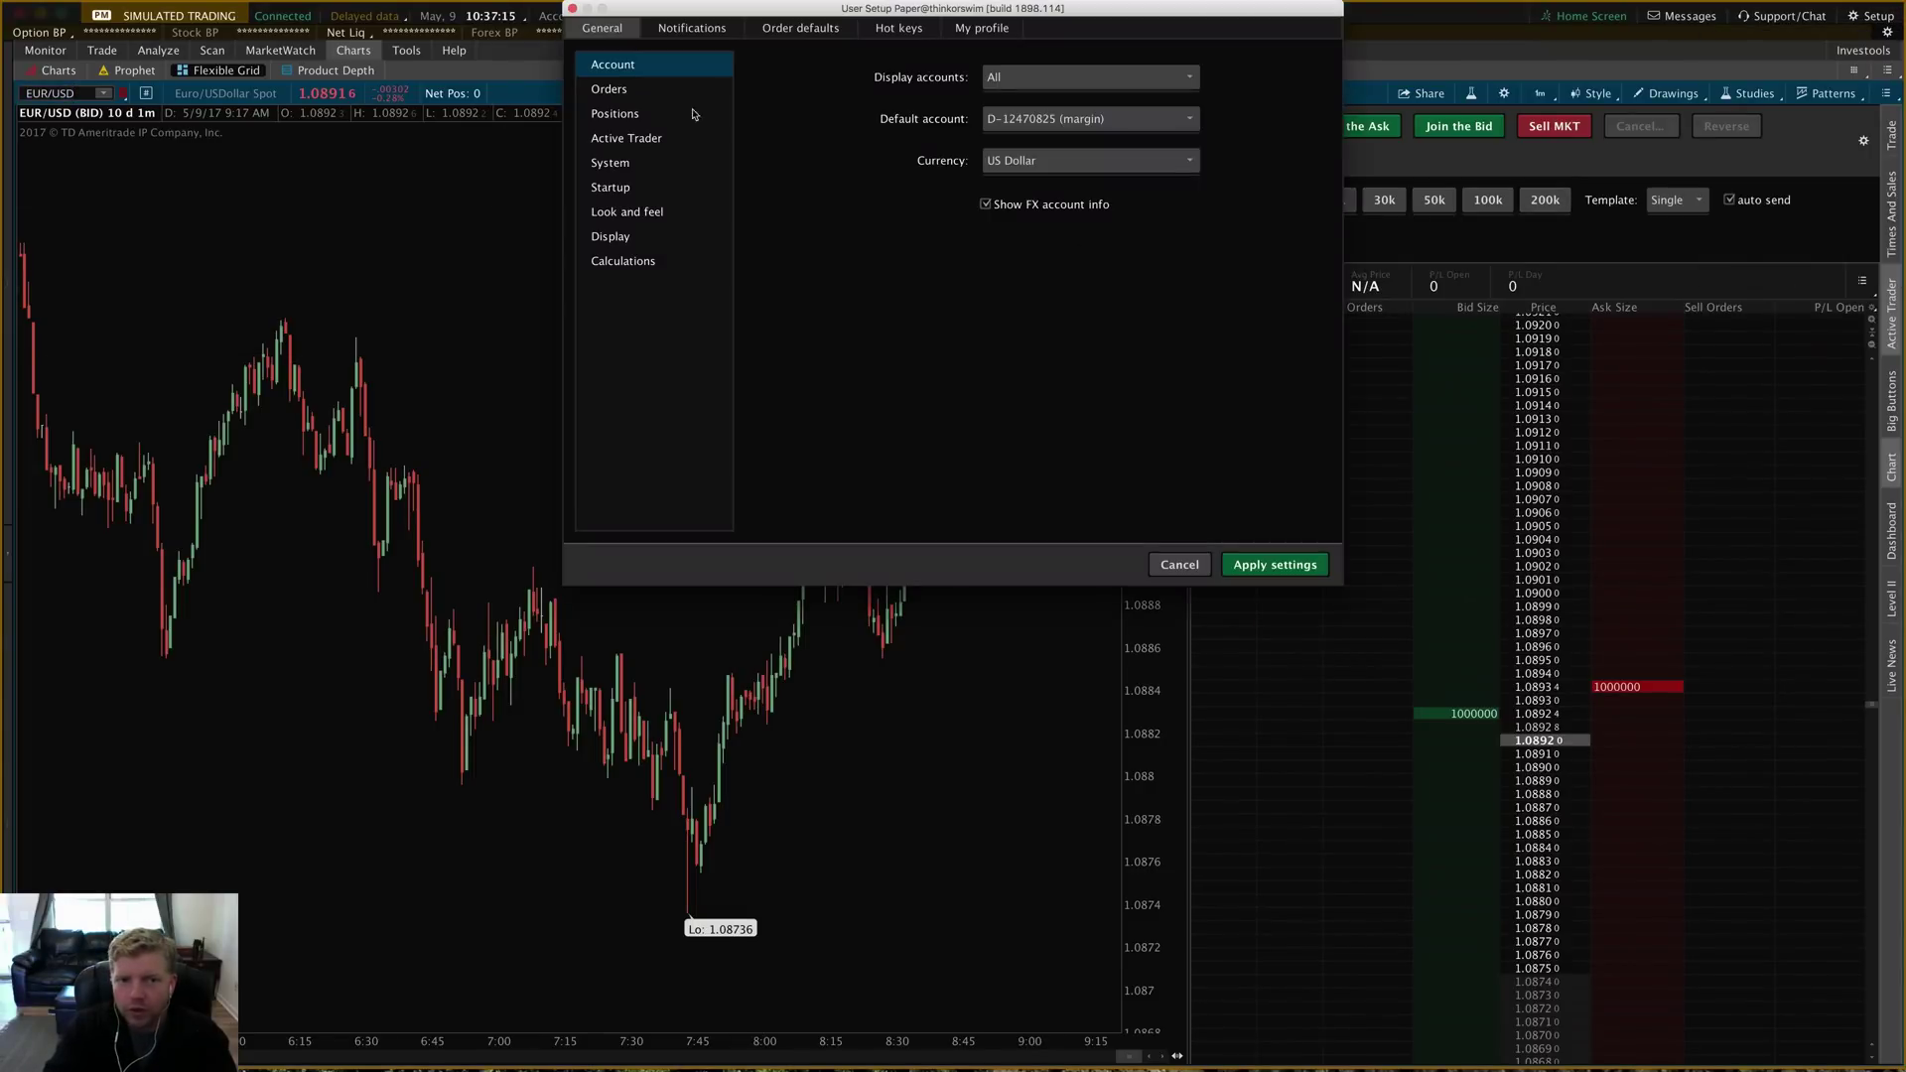
{"action": "left_click", "coordinate": [789, 30]}
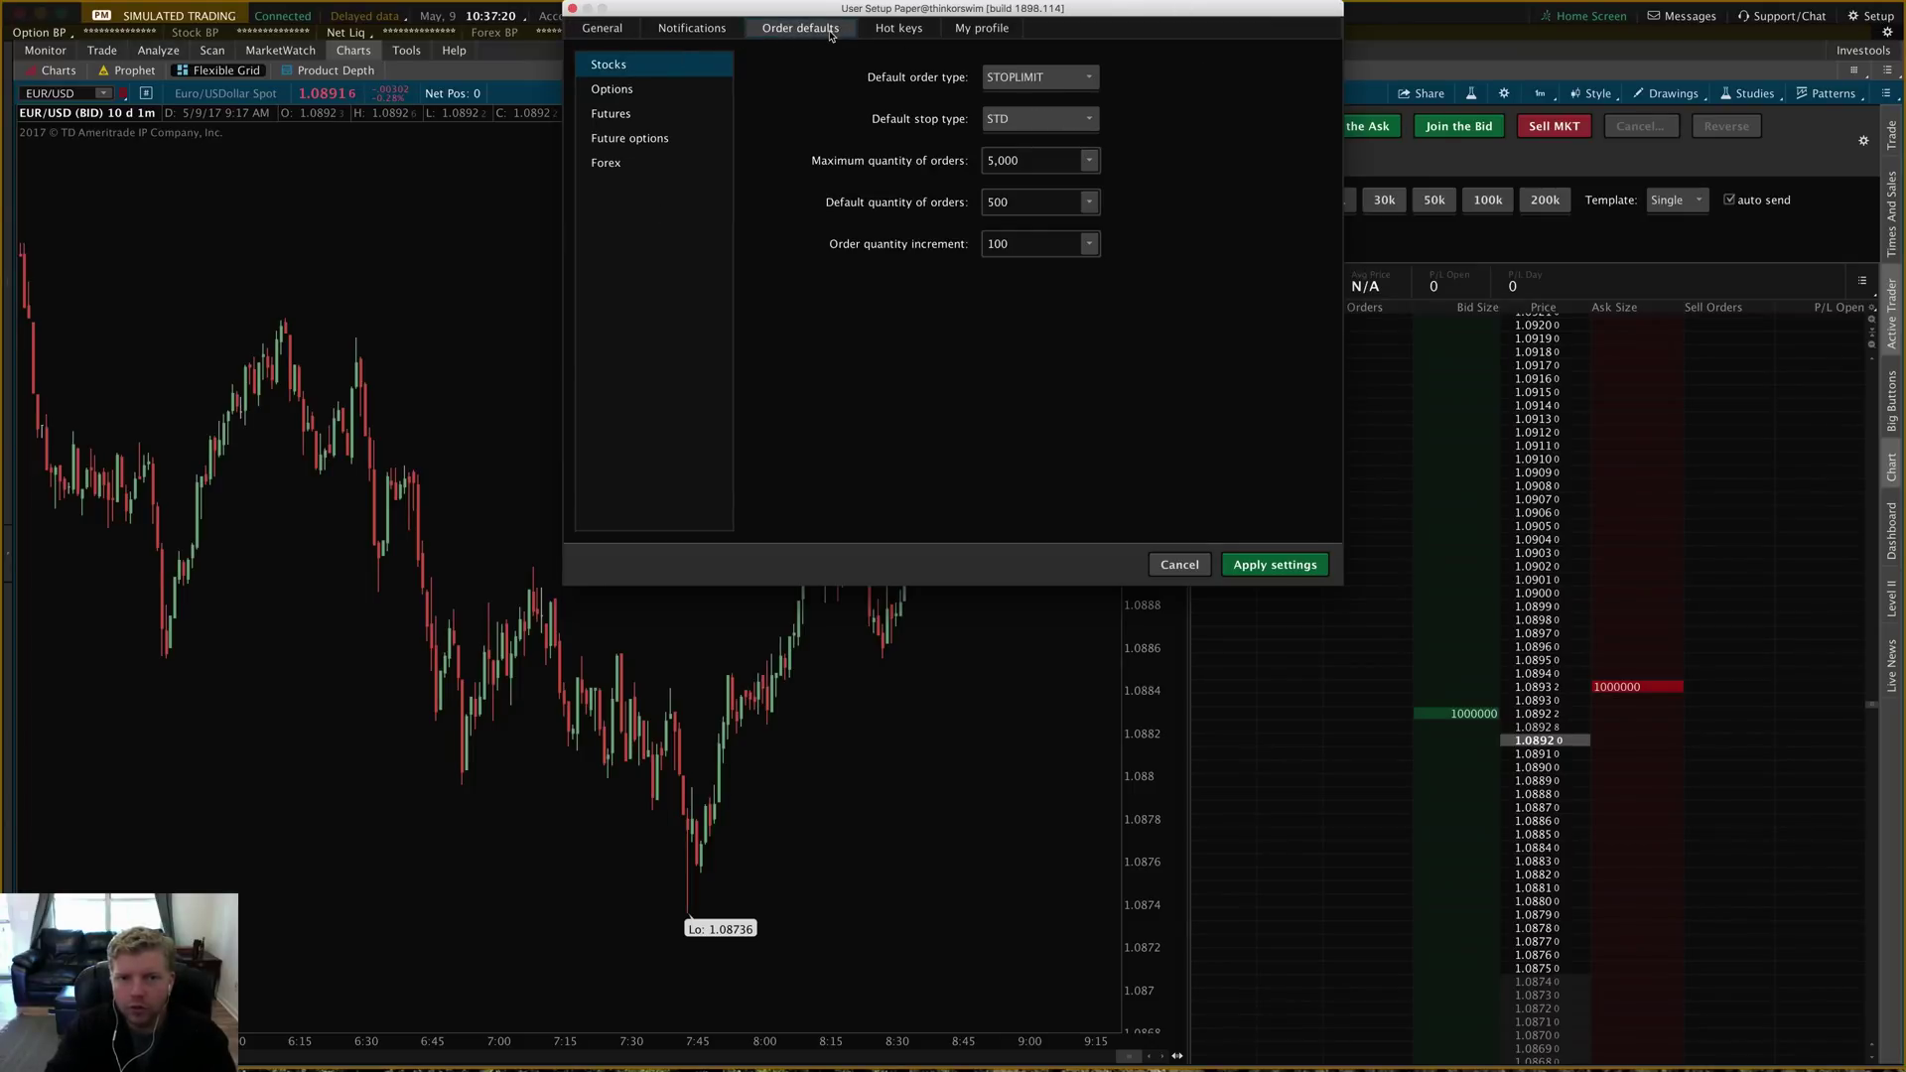
{"action": "left_click_drag", "start_coordinate": [832, 12], "coordinate": [852, 209]}
{"action": "left_click", "coordinate": [629, 285]}
{"action": "left_click", "coordinate": [636, 314]}
{"action": "left_click", "coordinate": [636, 335]}
{"action": "left_click", "coordinate": [631, 360]}
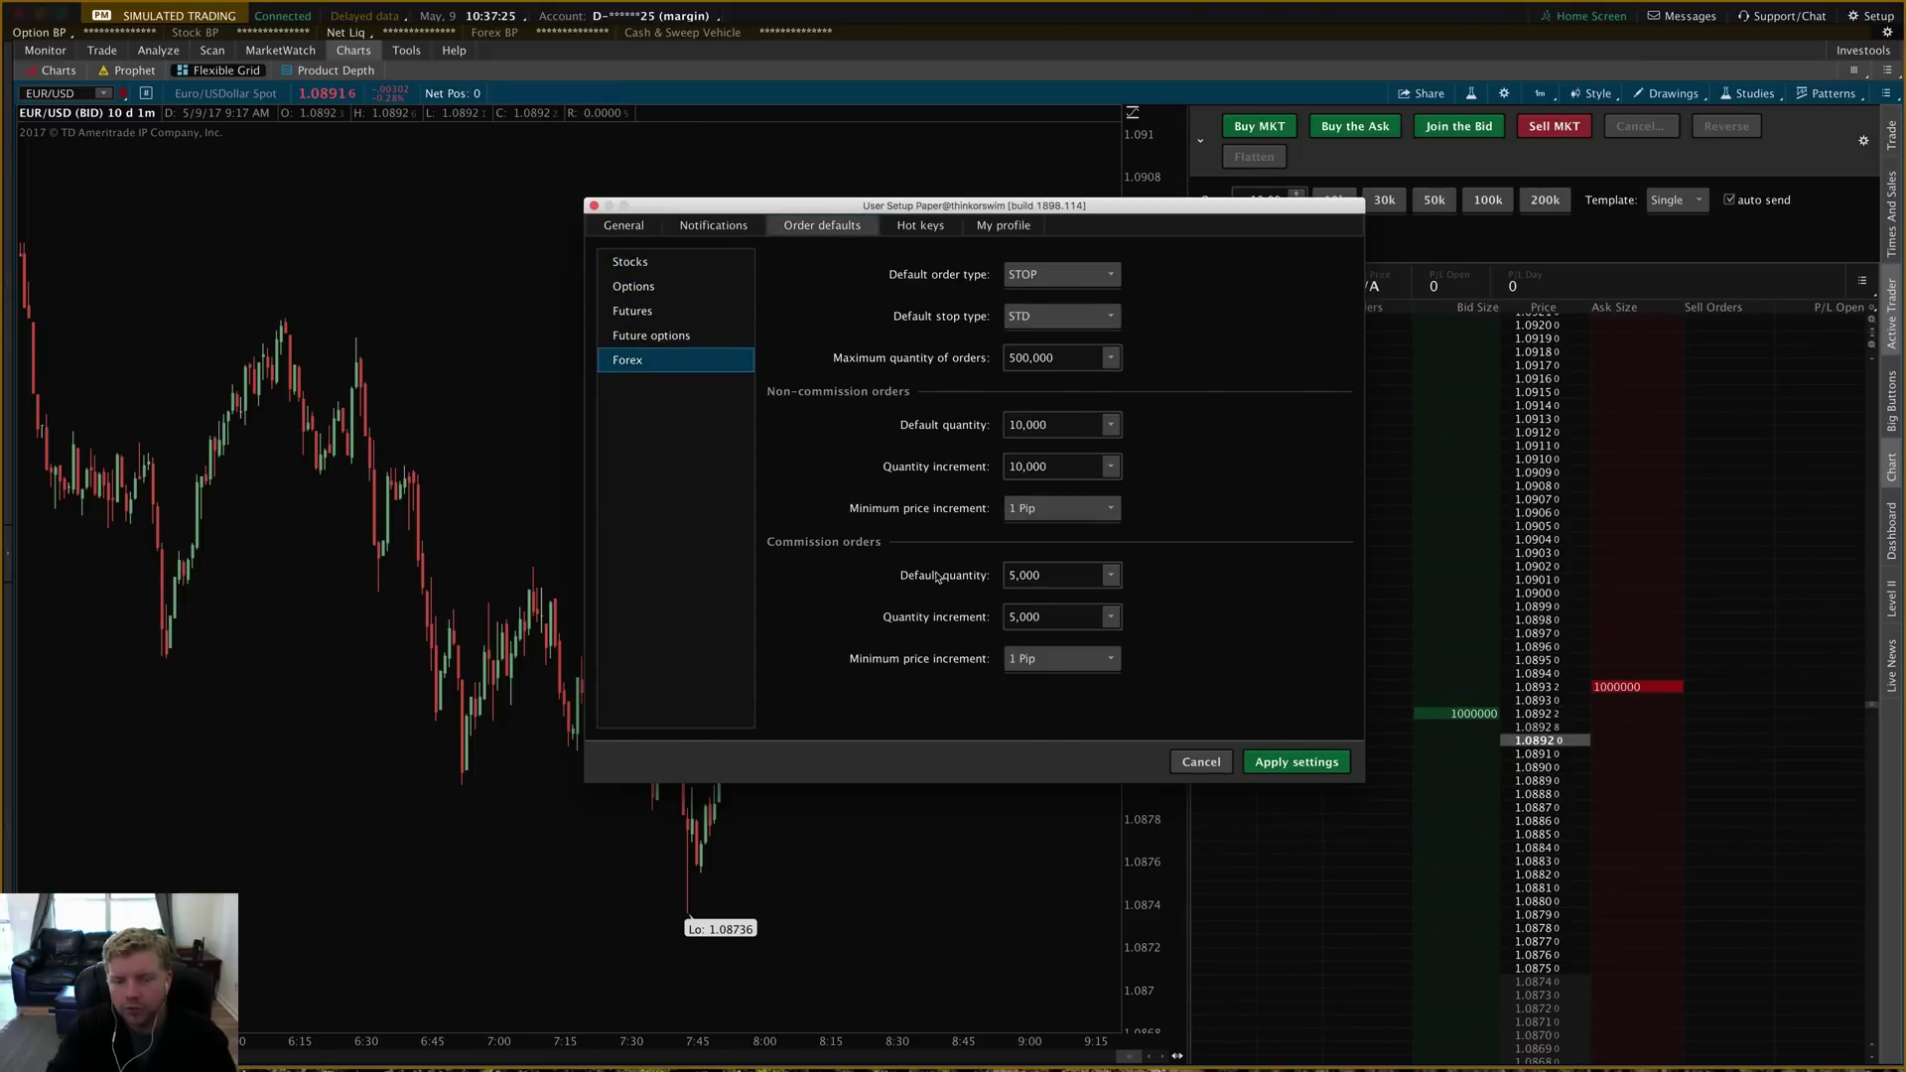
{"action": "key", "text": "Escape"}
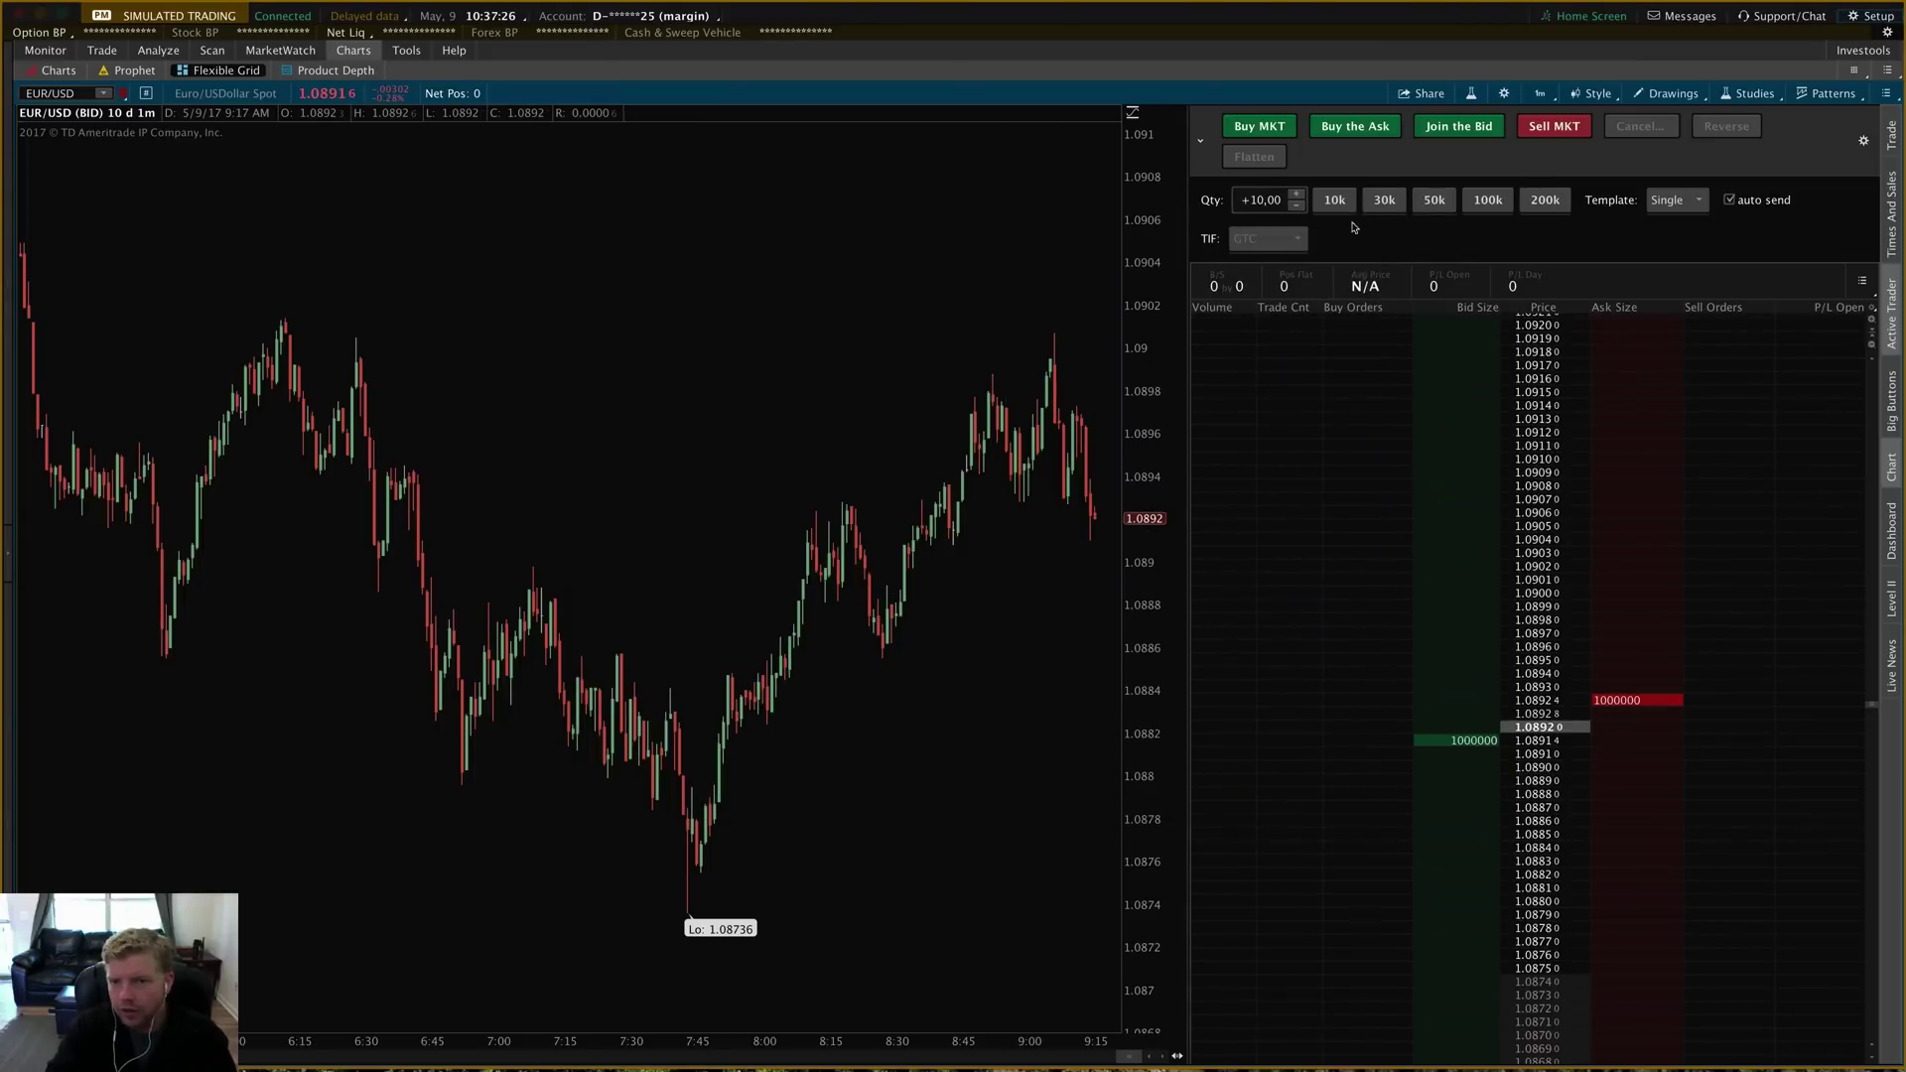
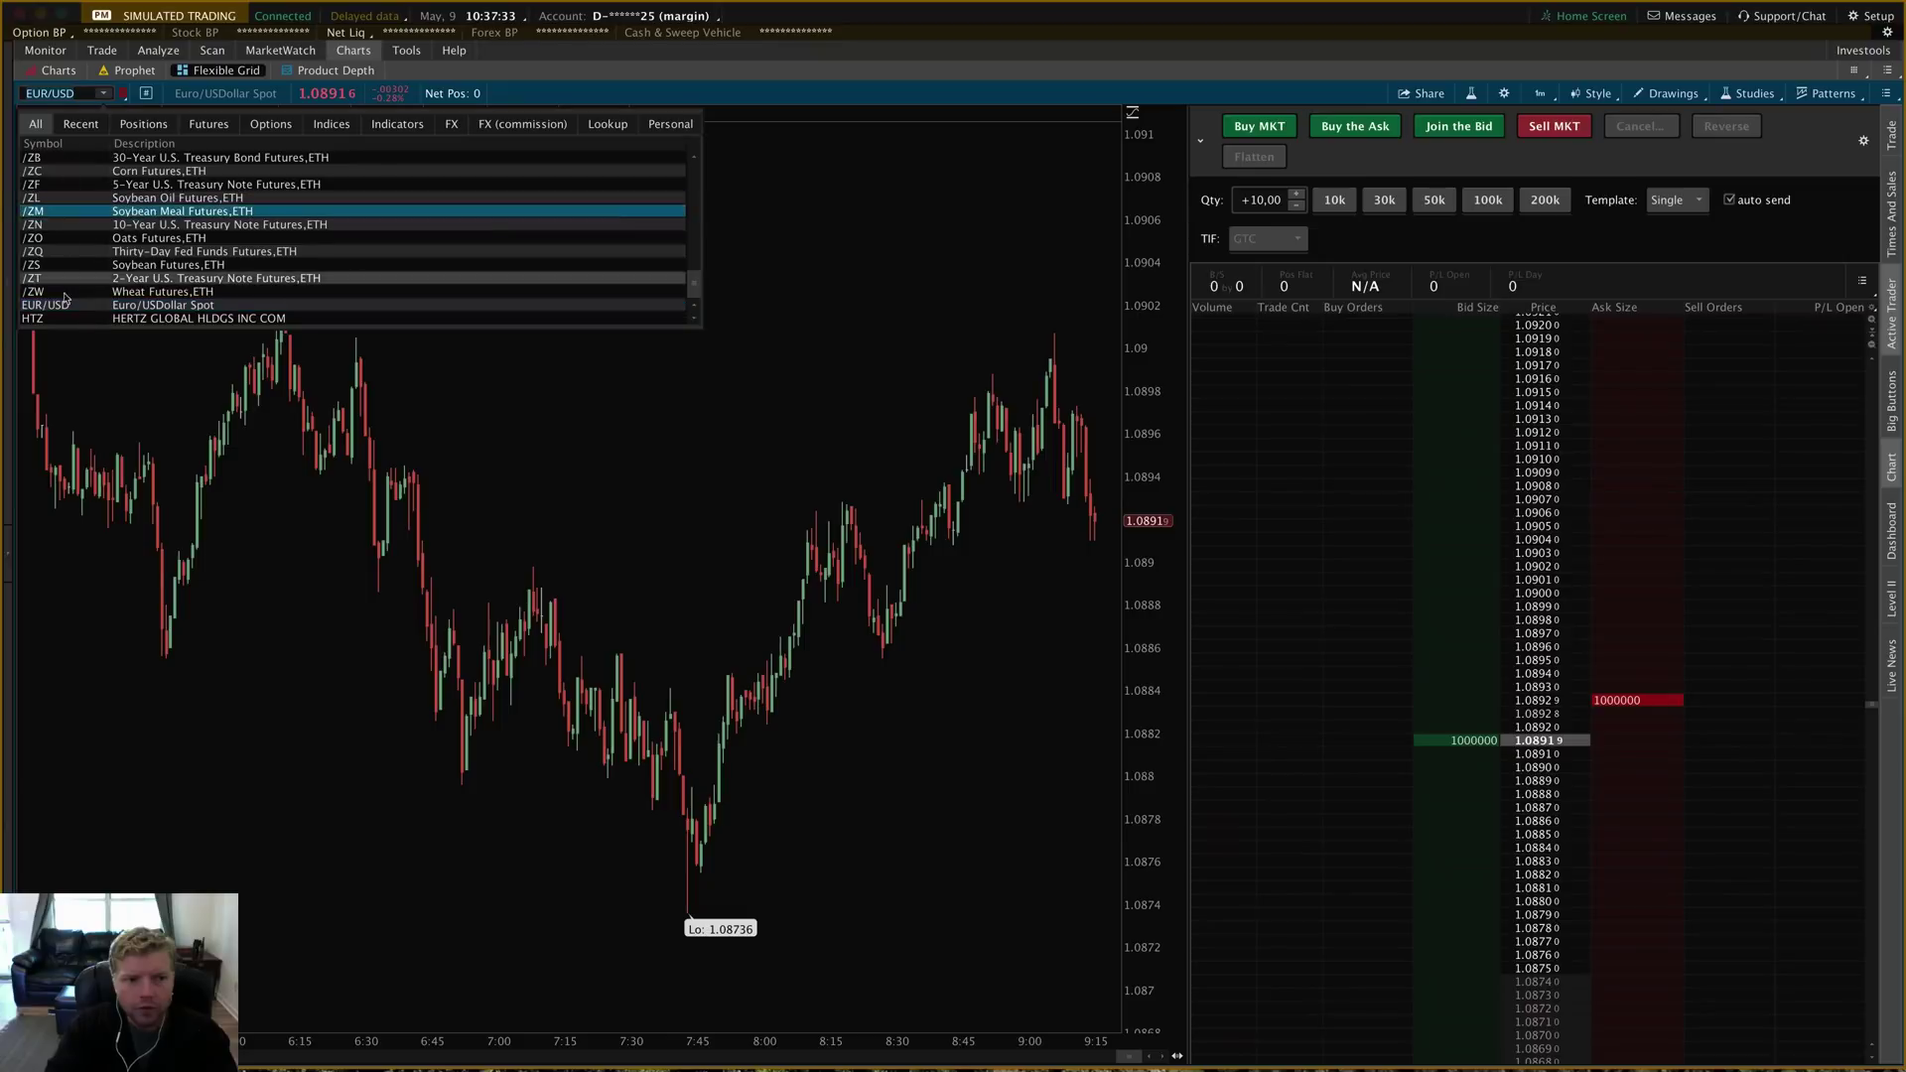
- Switch the chart and Active Trader symbol back to HTZ
{"action": "left_click", "coordinate": [253, 310]}
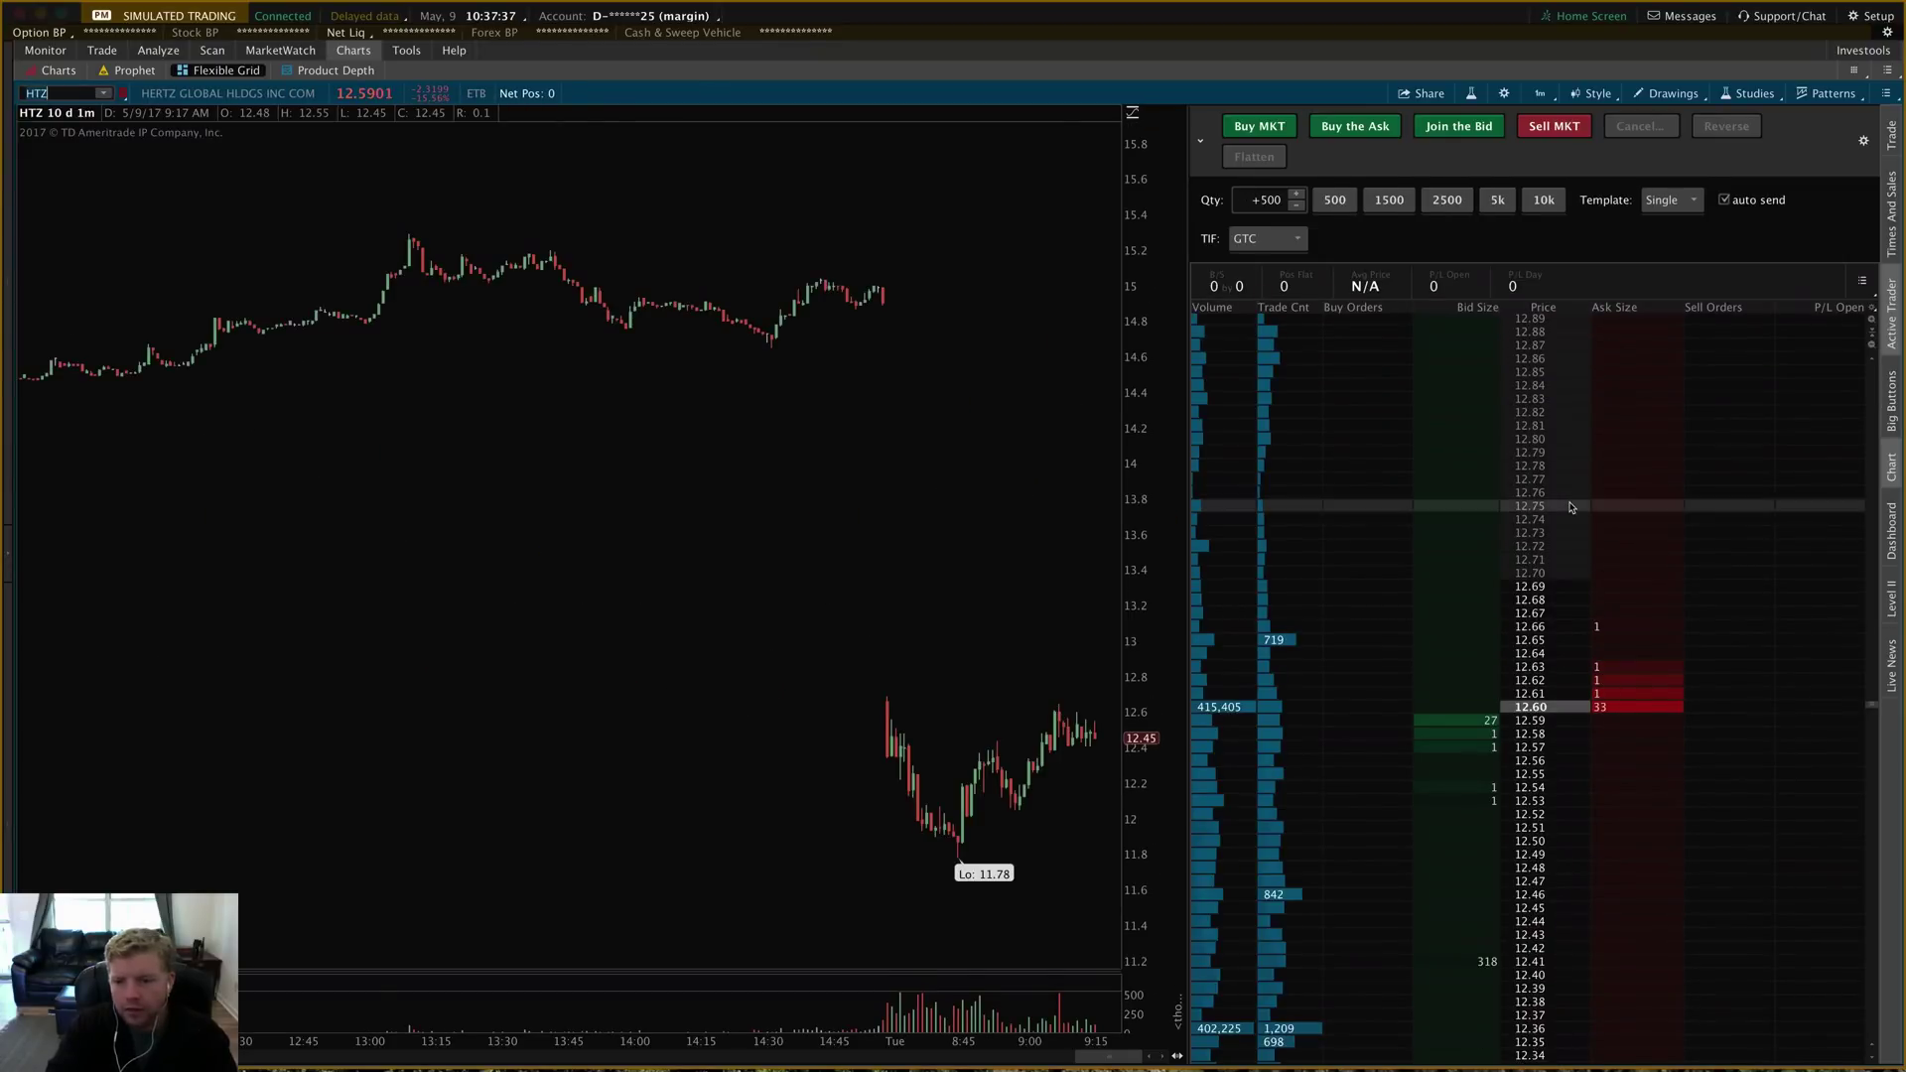
{"action": "left_click", "coordinate": [1638, 867]}
{"action": "left_click_drag", "start_coordinate": [1671, 167], "coordinate": [1669, 171]}
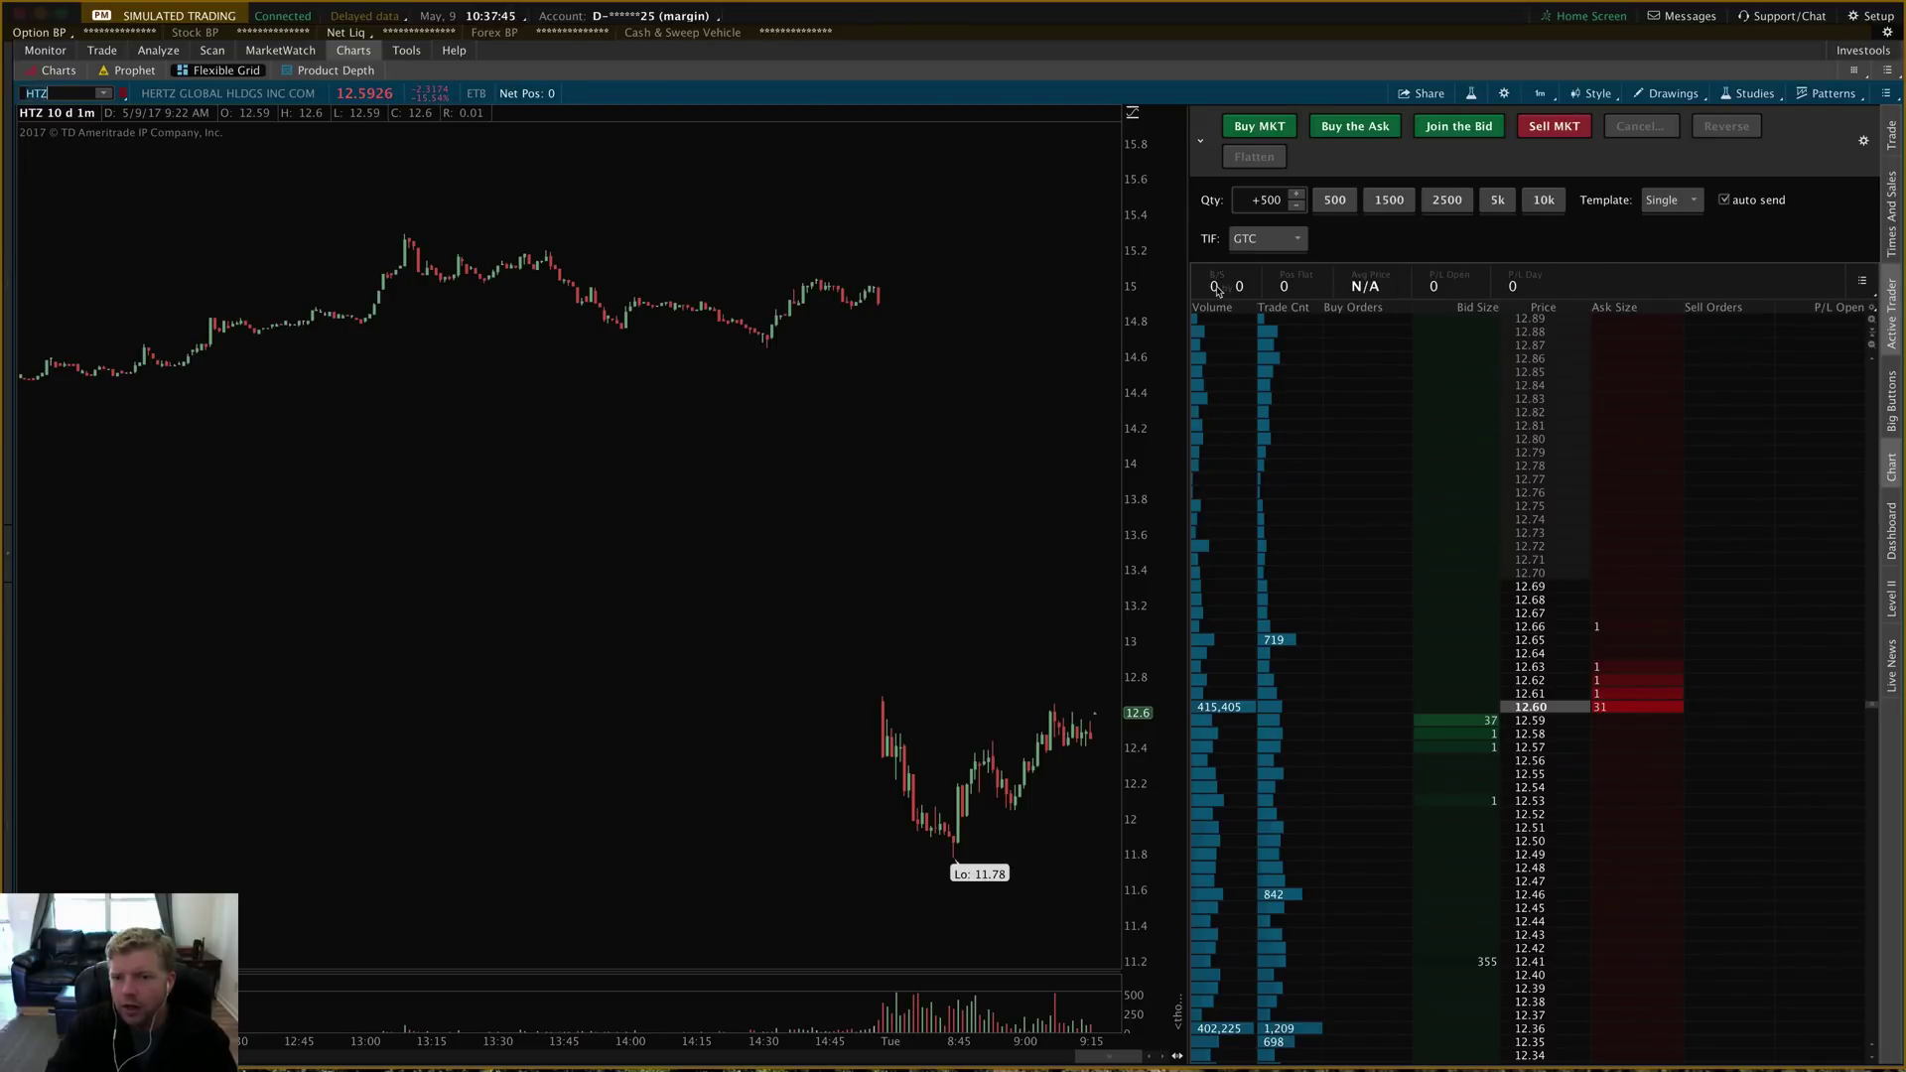
- Examine the current set of cells in the position summary customization, from Day Buys/Sells to Profit/Loss Day, and cancel without changes
{"action": "left_click", "coordinate": [1861, 286]}
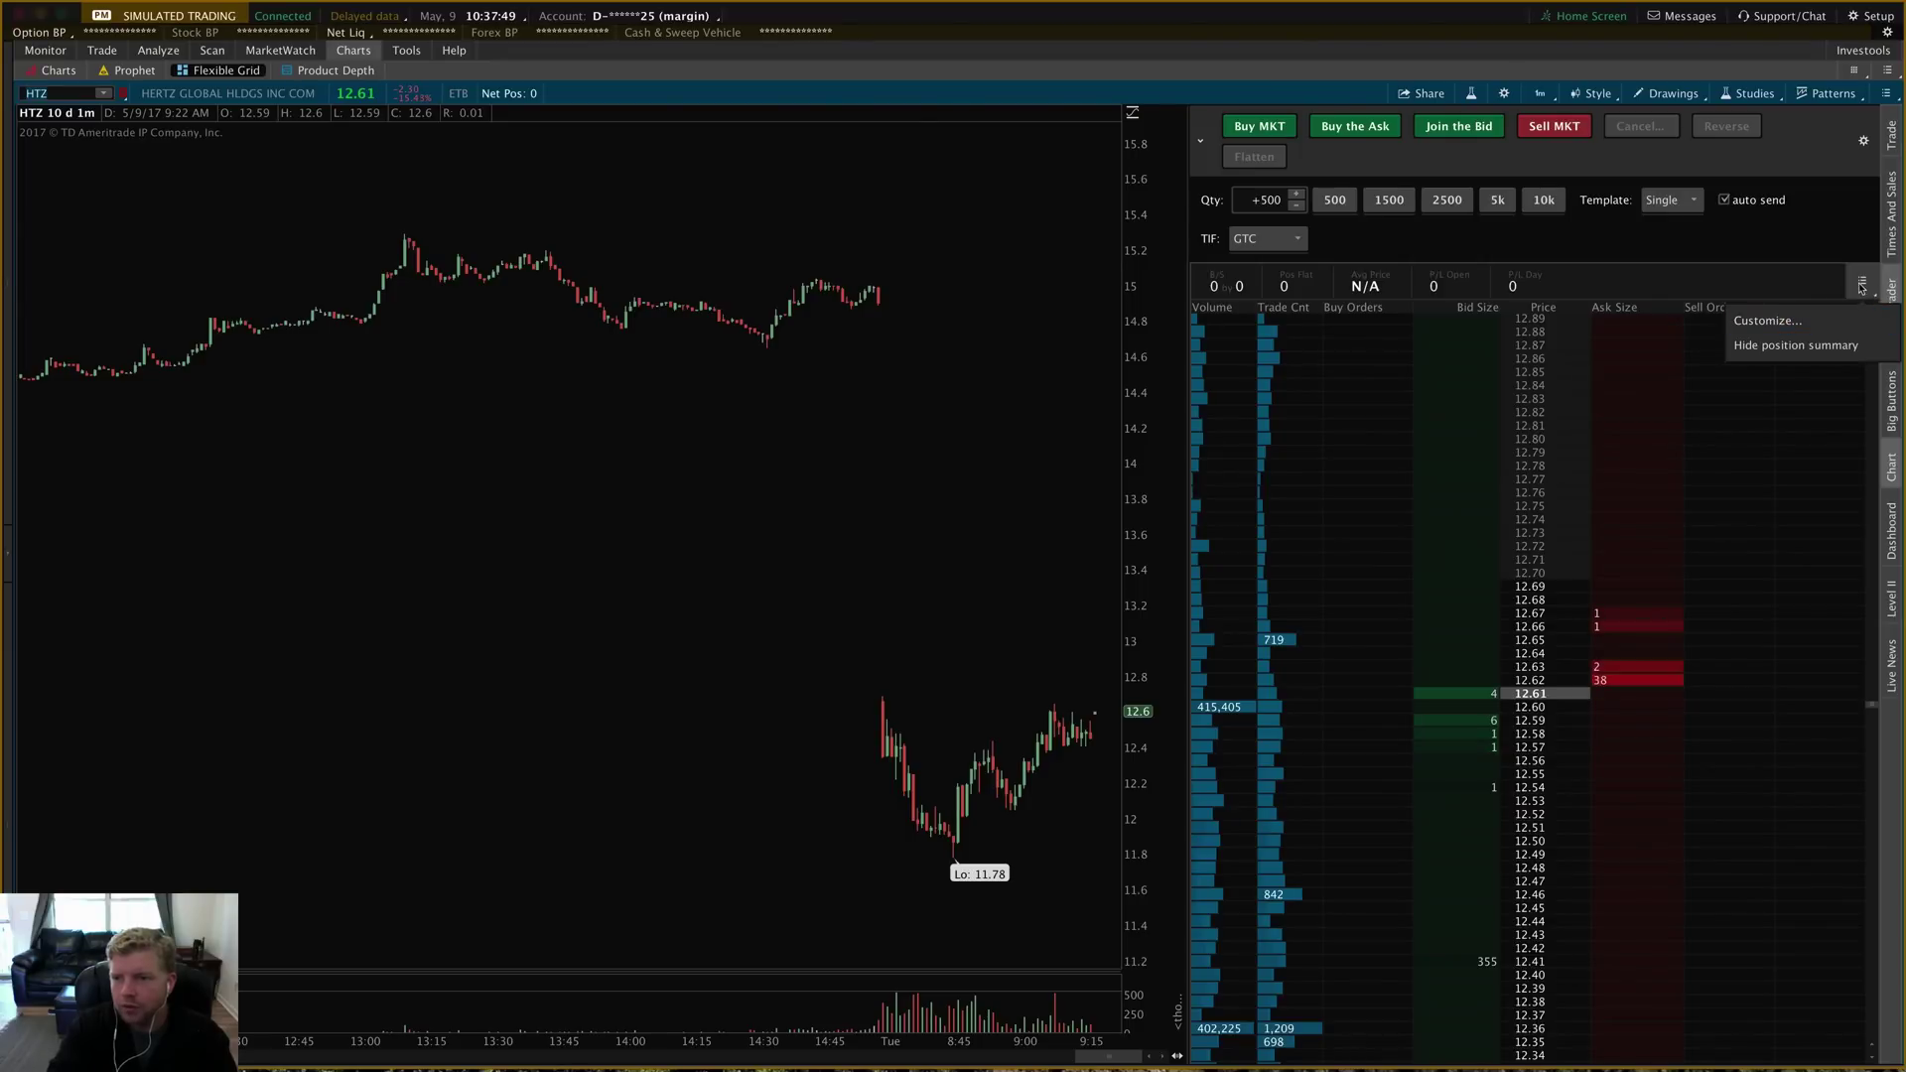
{"action": "left_click", "coordinate": [1765, 322]}
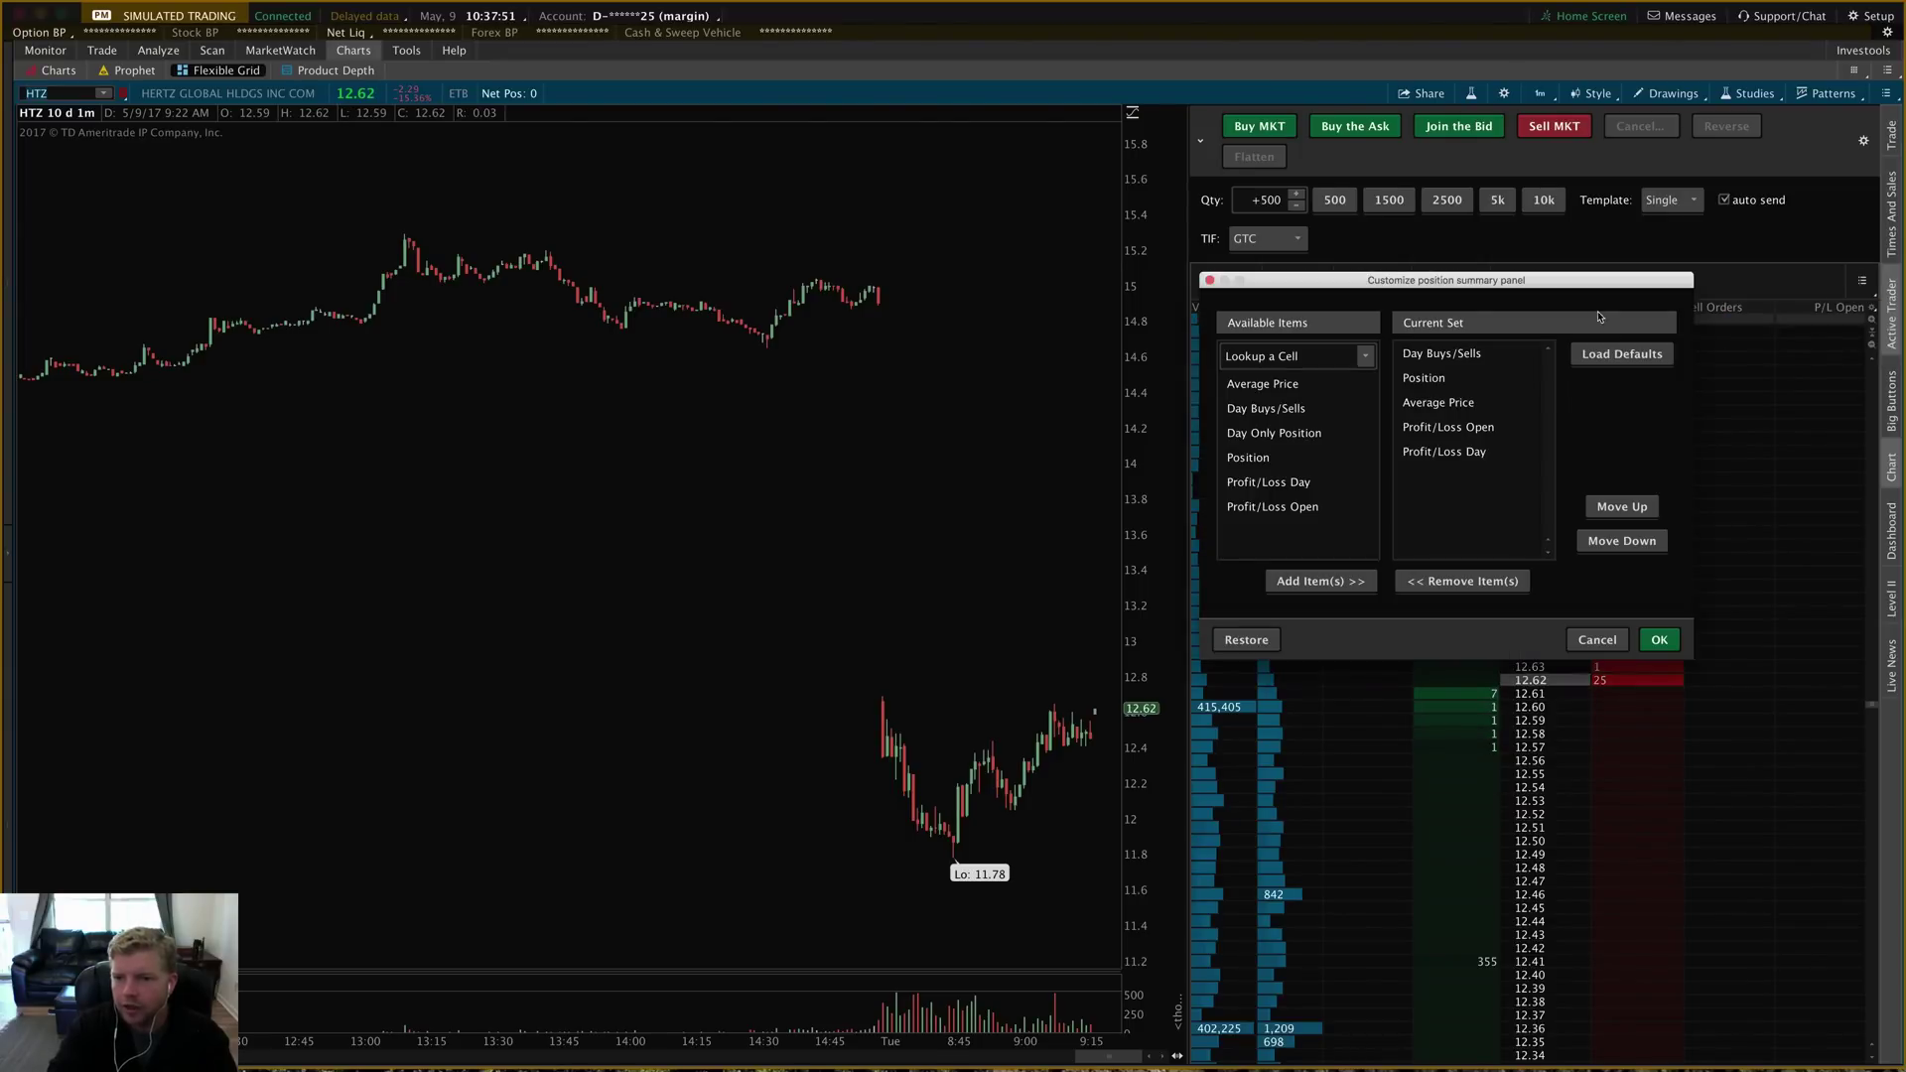
{"action": "left_click_drag", "start_coordinate": [1409, 276], "coordinate": [1131, 408]}
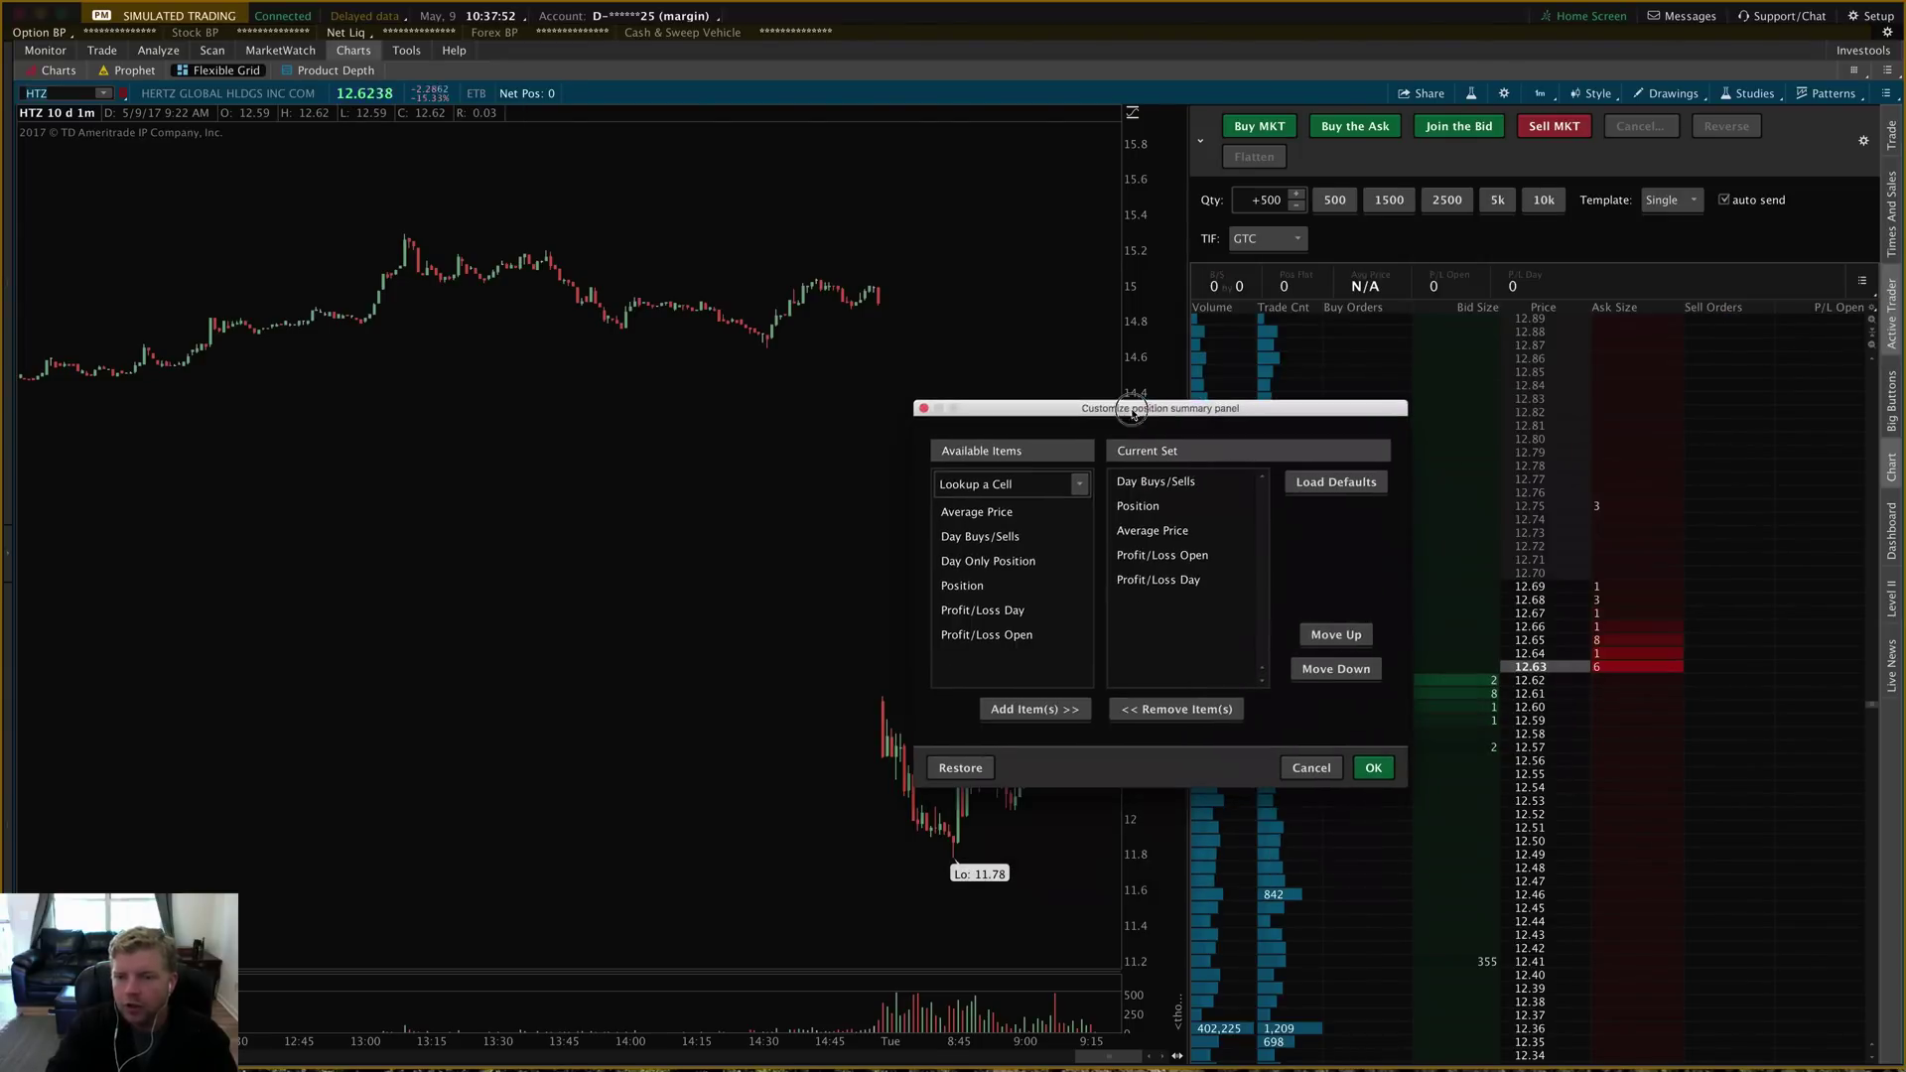
{"action": "left_click", "coordinate": [1158, 580]}
{"action": "left_click", "coordinate": [1157, 482], "text": "shift"}
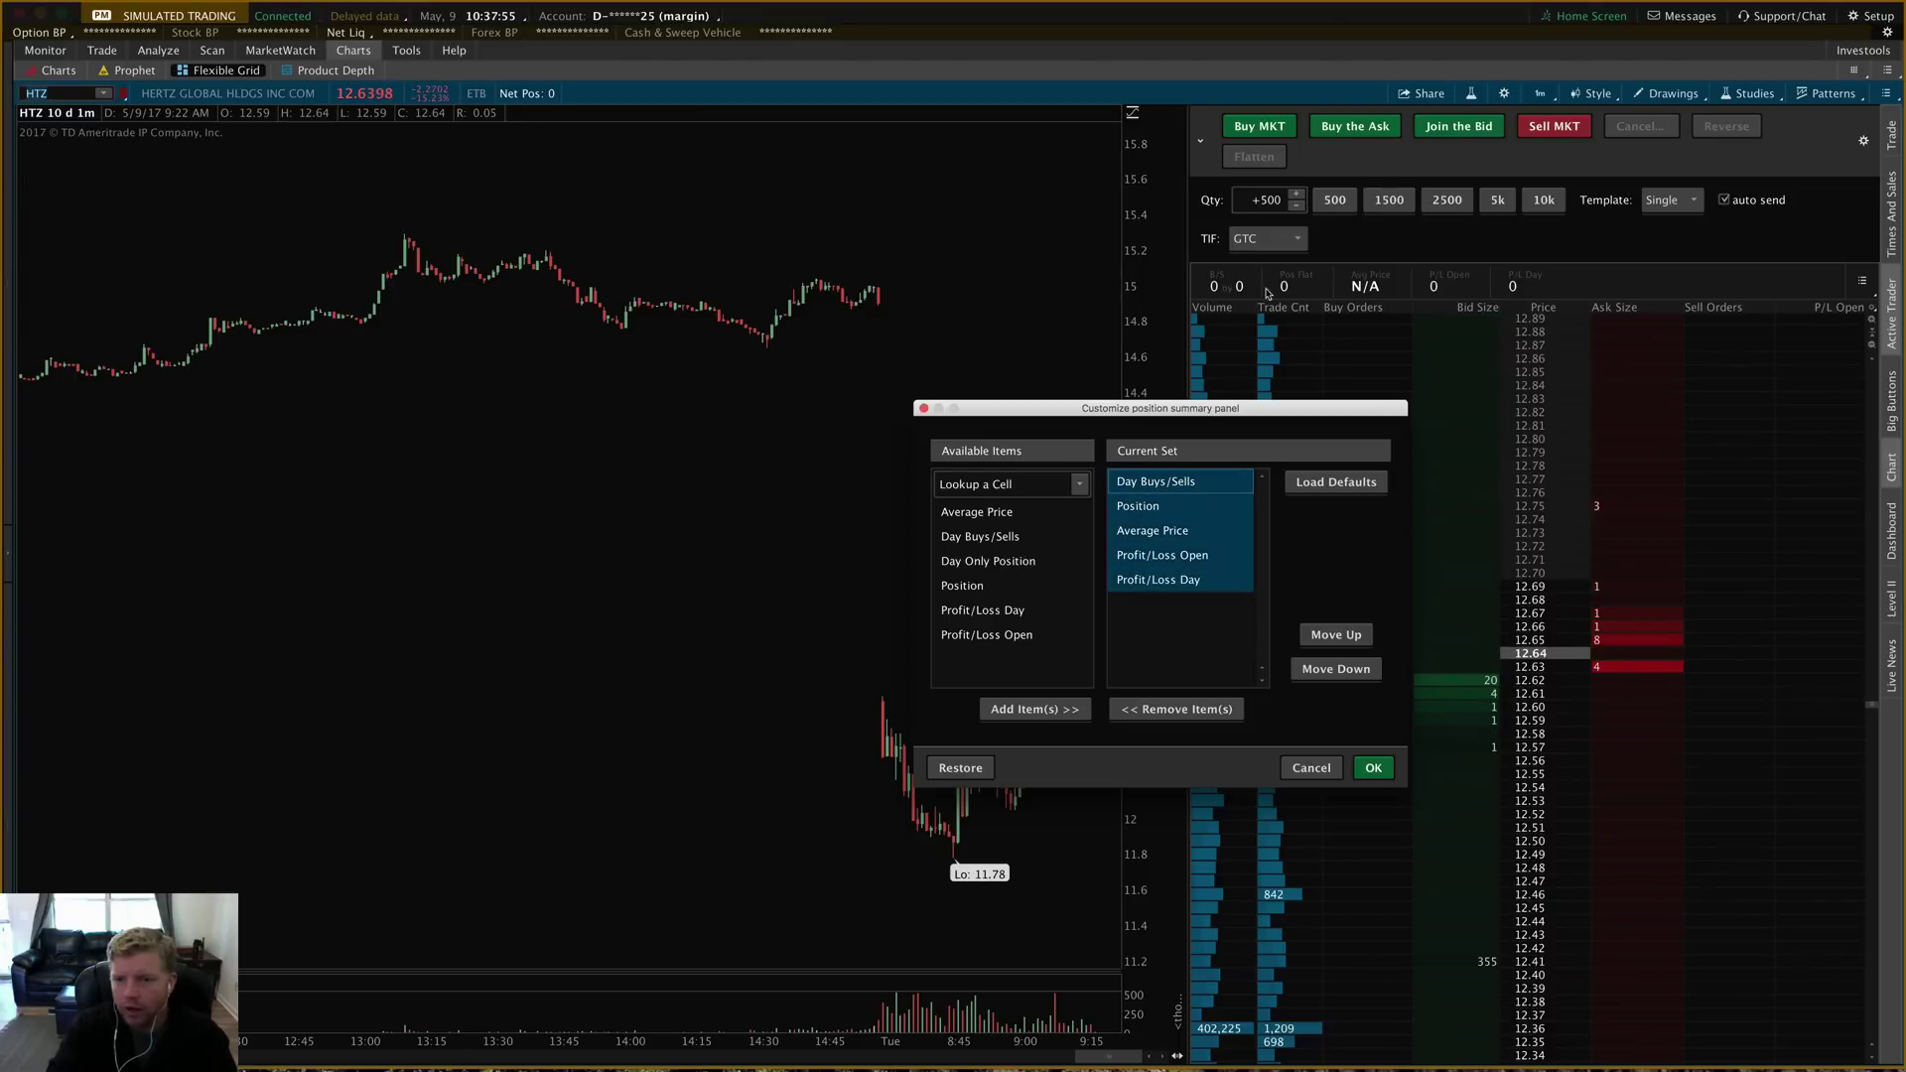
{"action": "left_click", "coordinate": [1156, 488]}
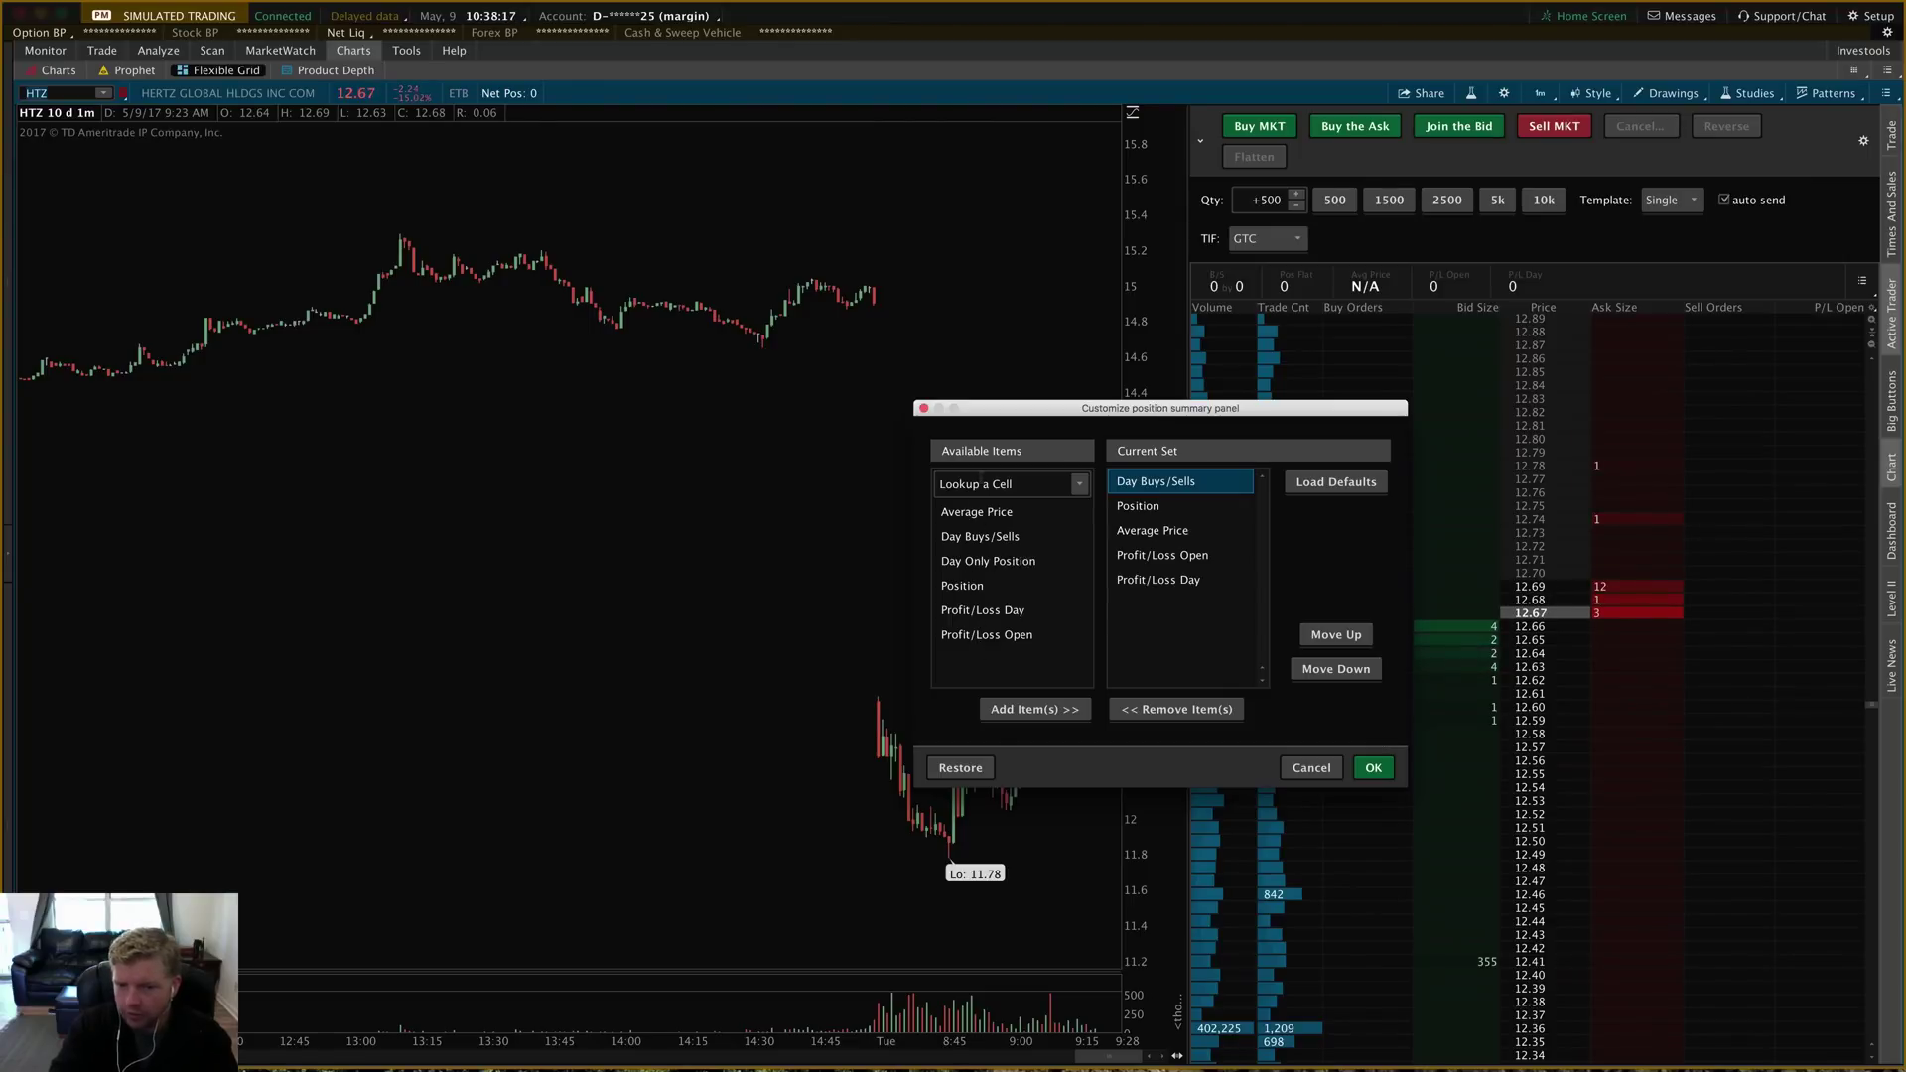
{"action": "left_click", "coordinate": [1308, 770]}
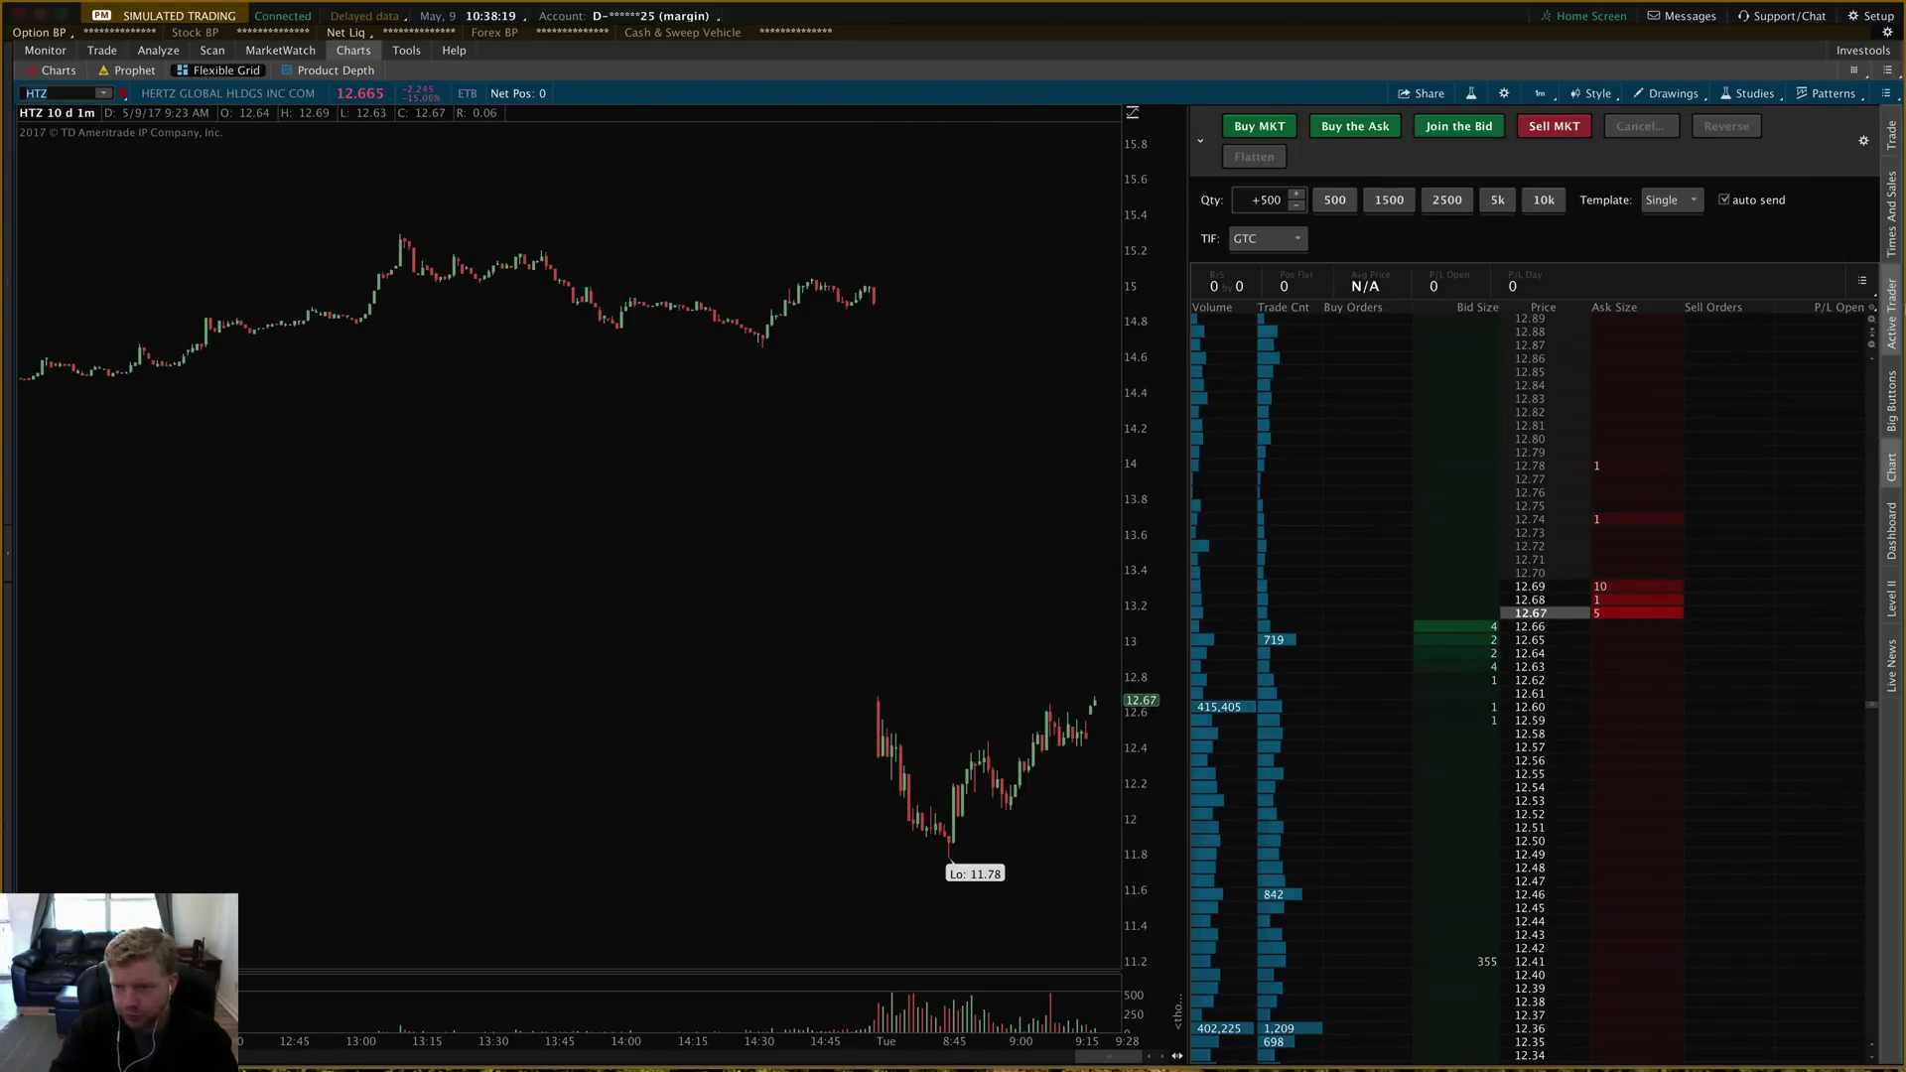
- Examine the available items and current set of columns in the price ladder customization, and close it without changes
{"action": "right_click", "coordinate": [1560, 311]}
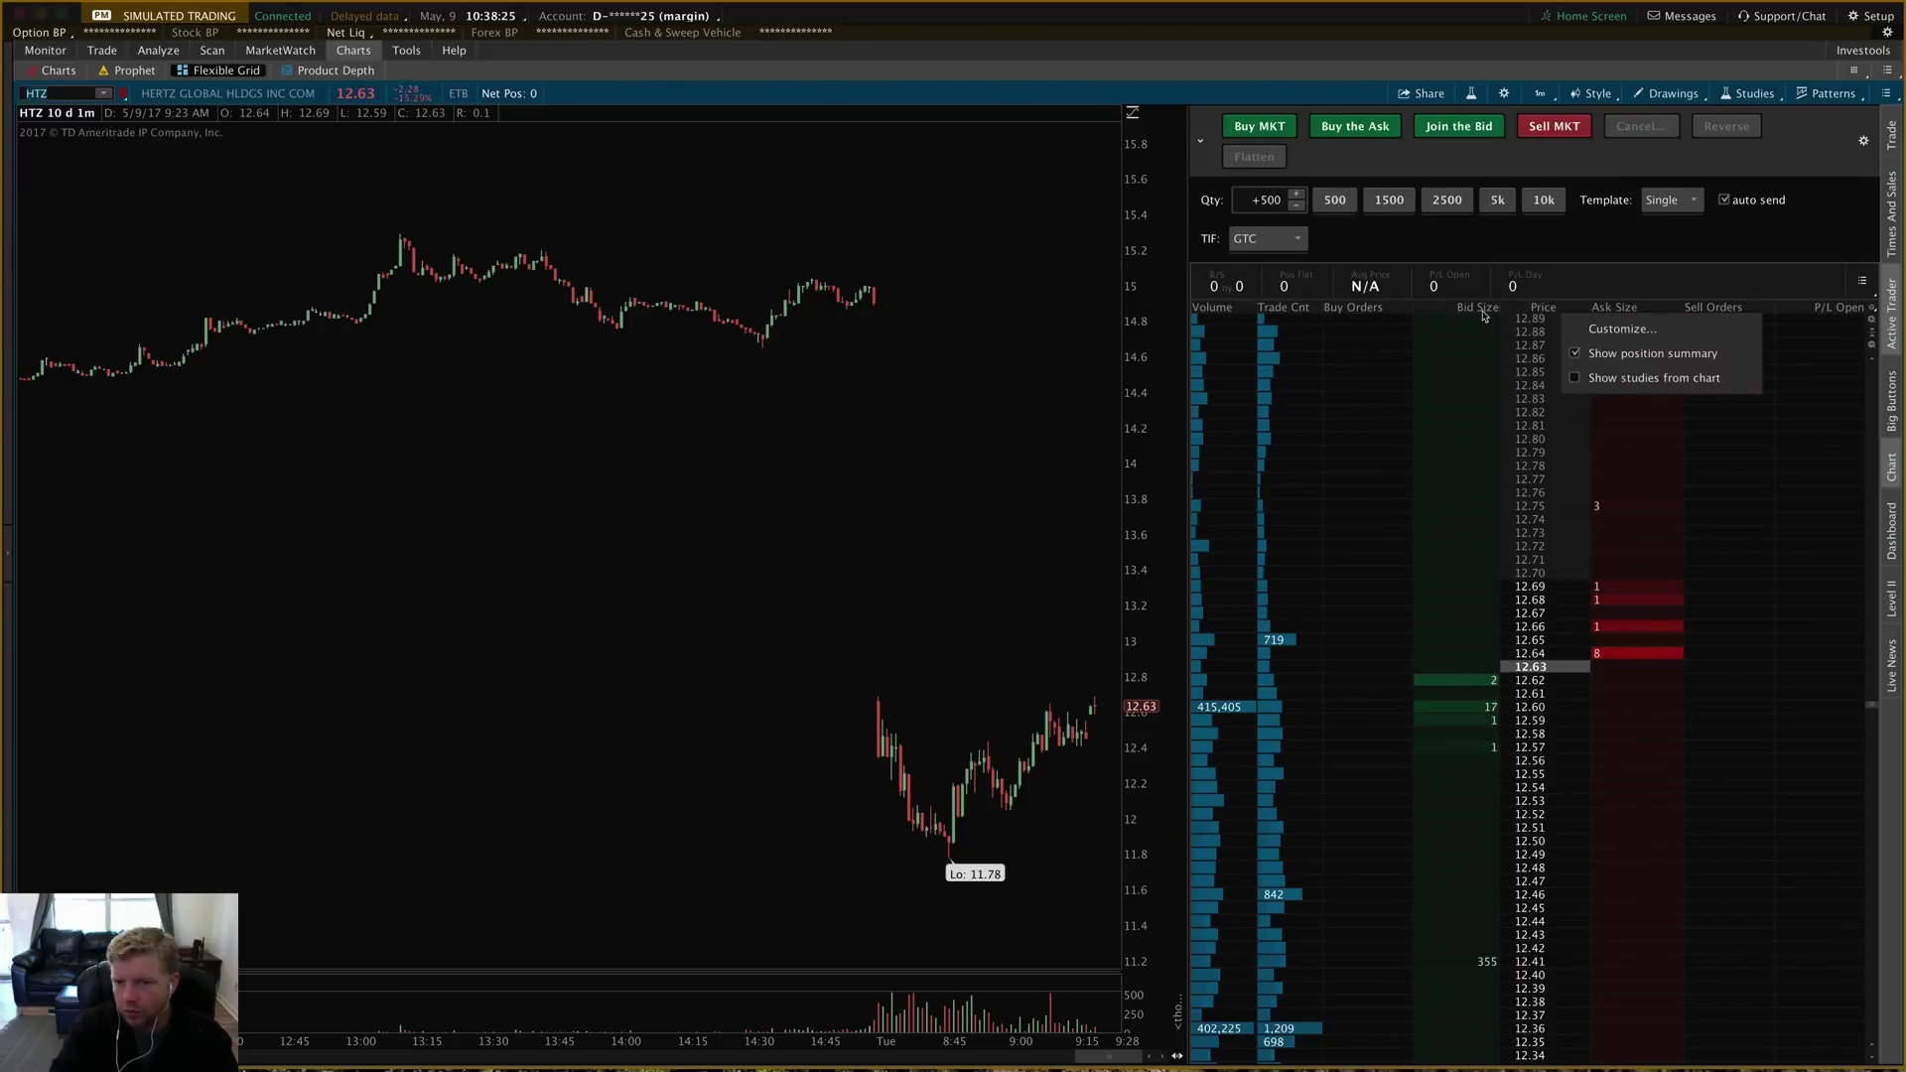
{"action": "left_click", "coordinate": [1598, 310]}
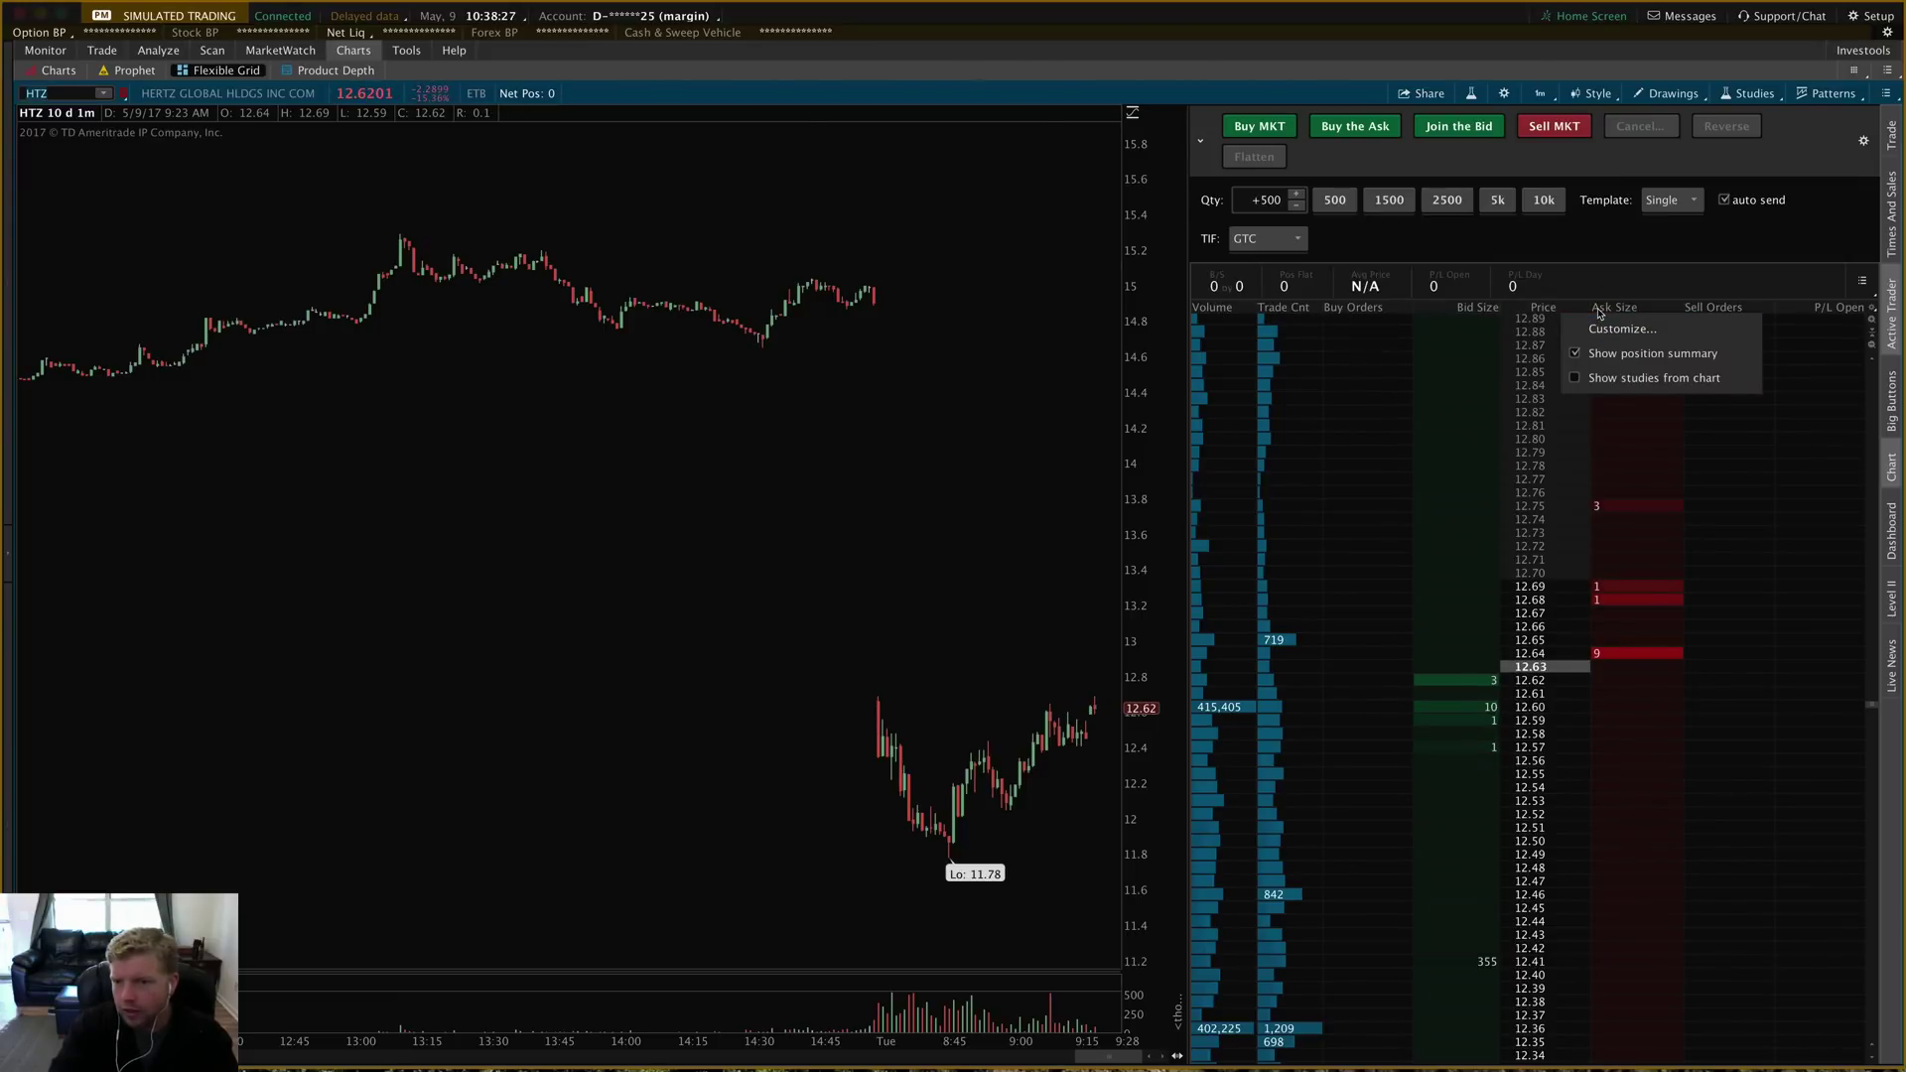
{"action": "left_click", "coordinate": [1621, 329]}
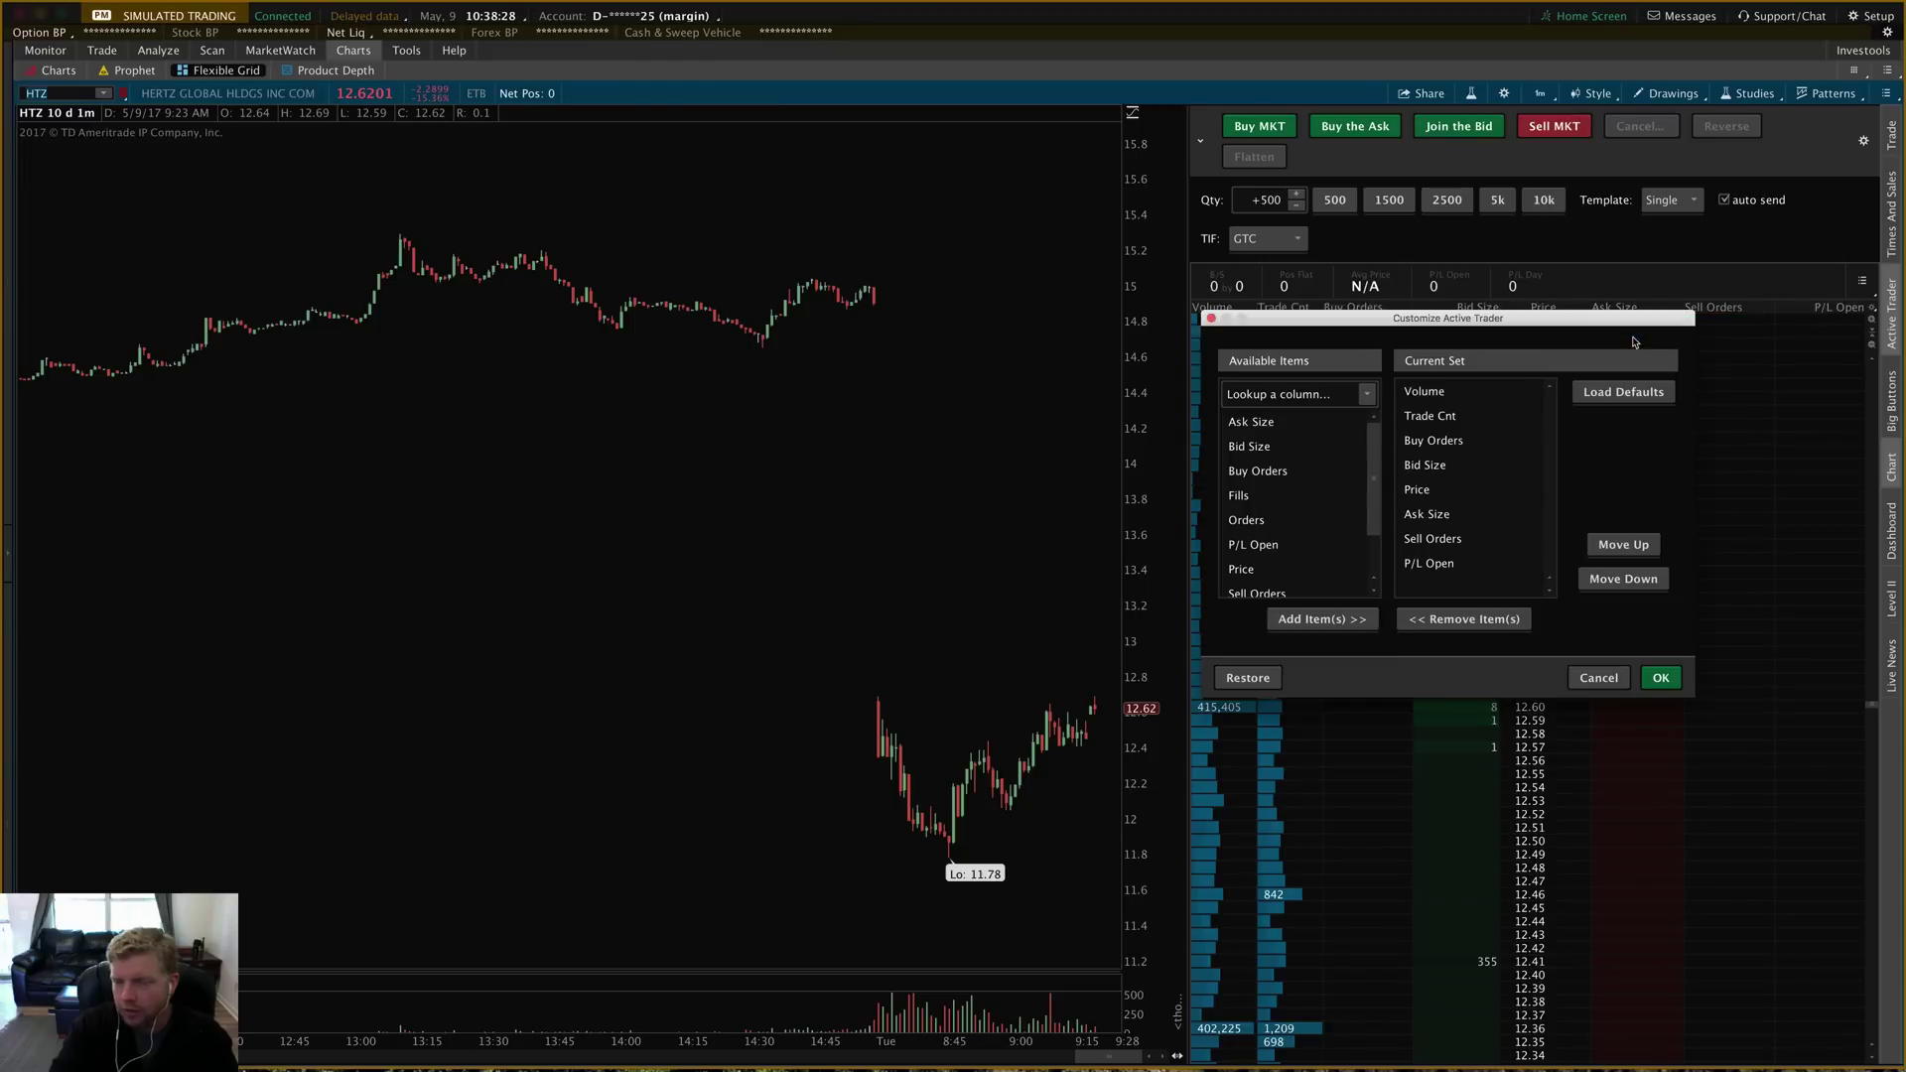
{"action": "scroll", "coordinate": [1285, 496], "scroll_direction": "down", "scroll_amount": 2}
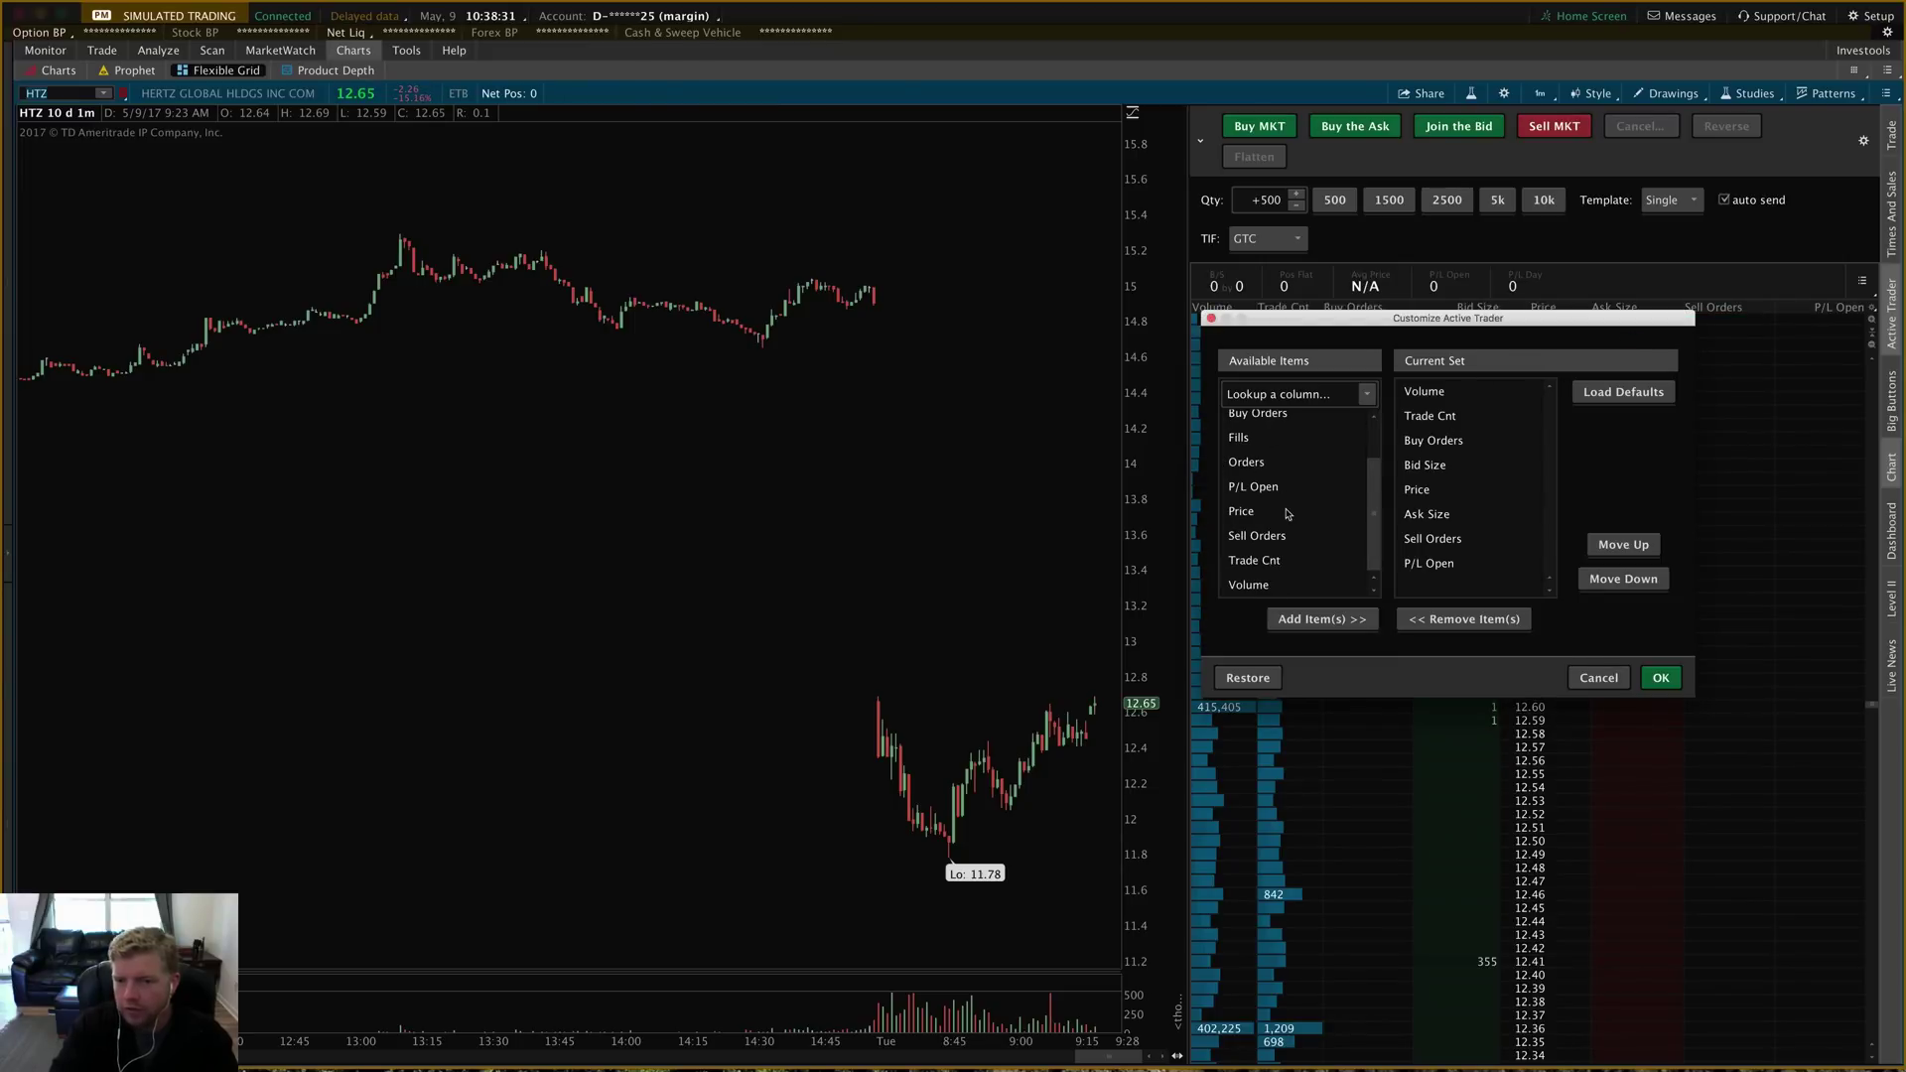
{"action": "scroll", "coordinate": [1274, 555], "scroll_direction": "up", "scroll_amount": 3}
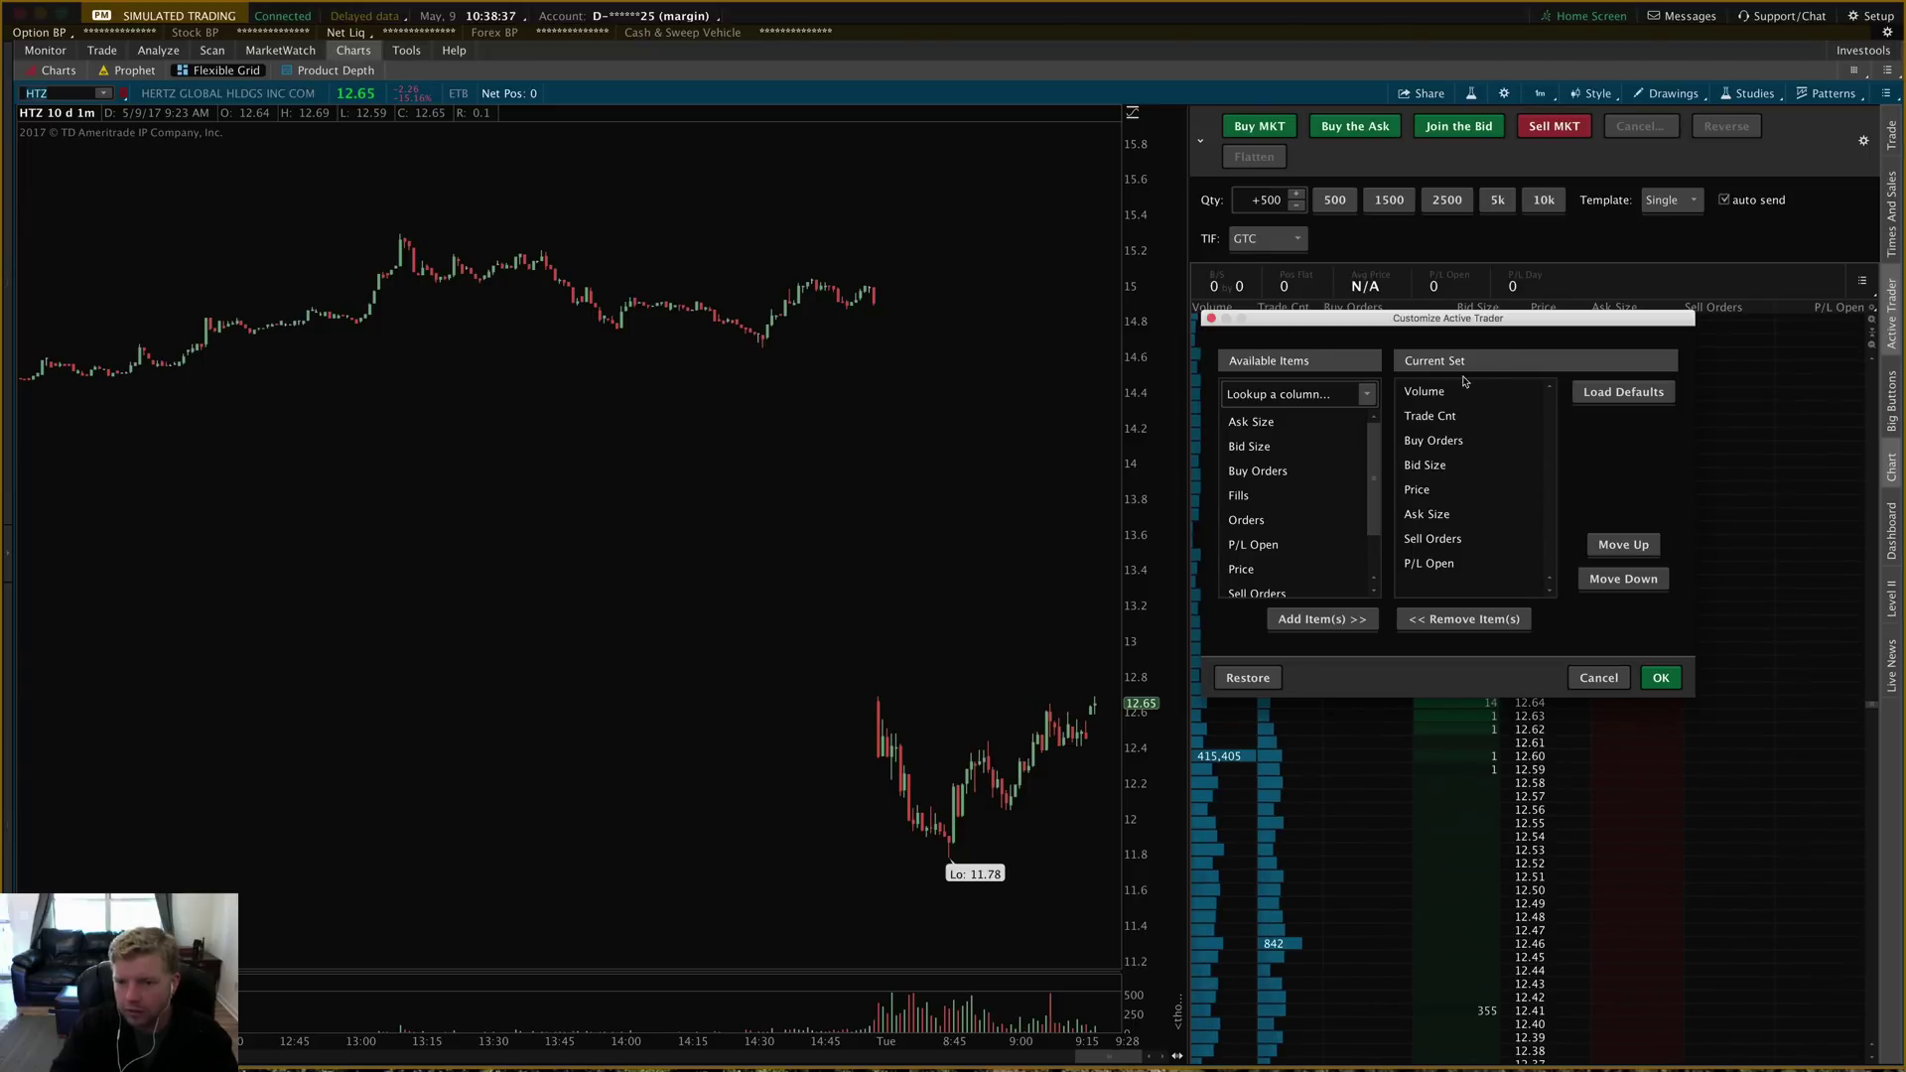
{"action": "left_click", "coordinate": [1659, 679]}
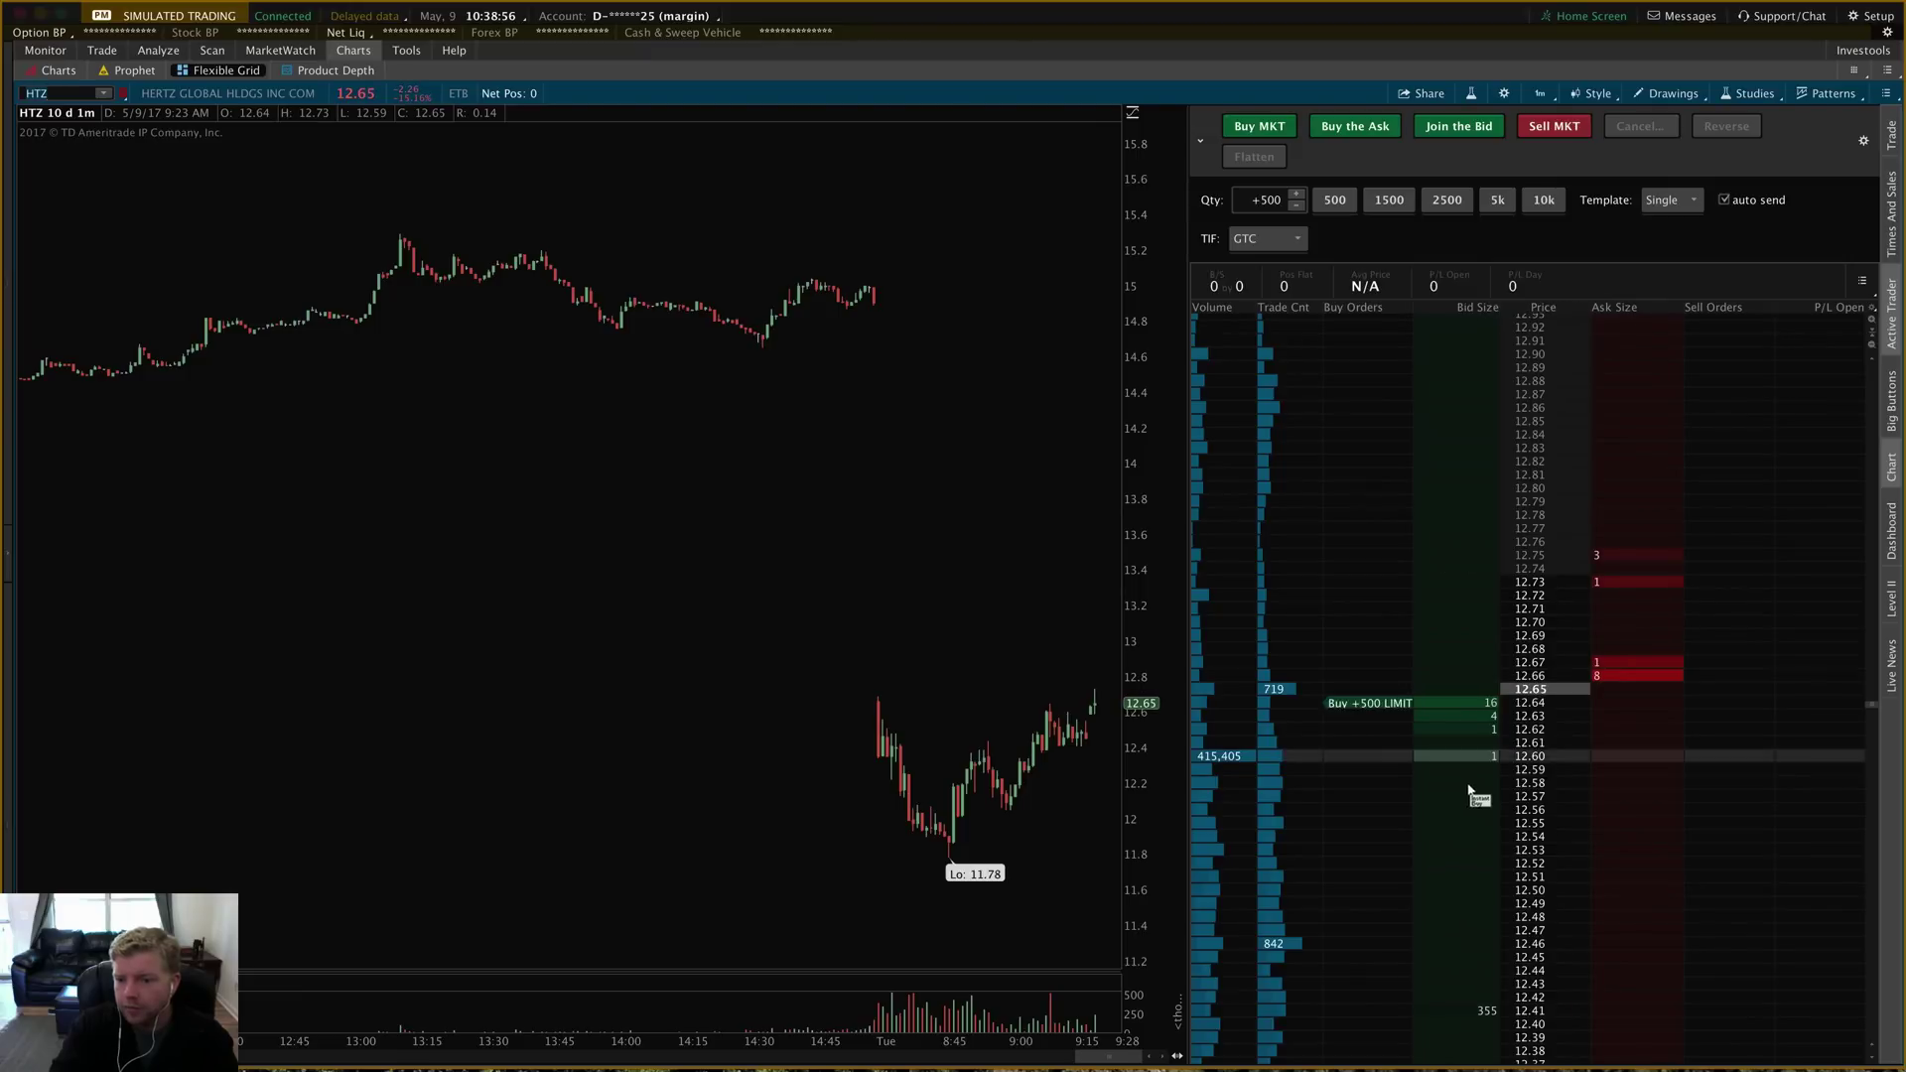
{"action": "left_click", "coordinate": [1638, 608]}
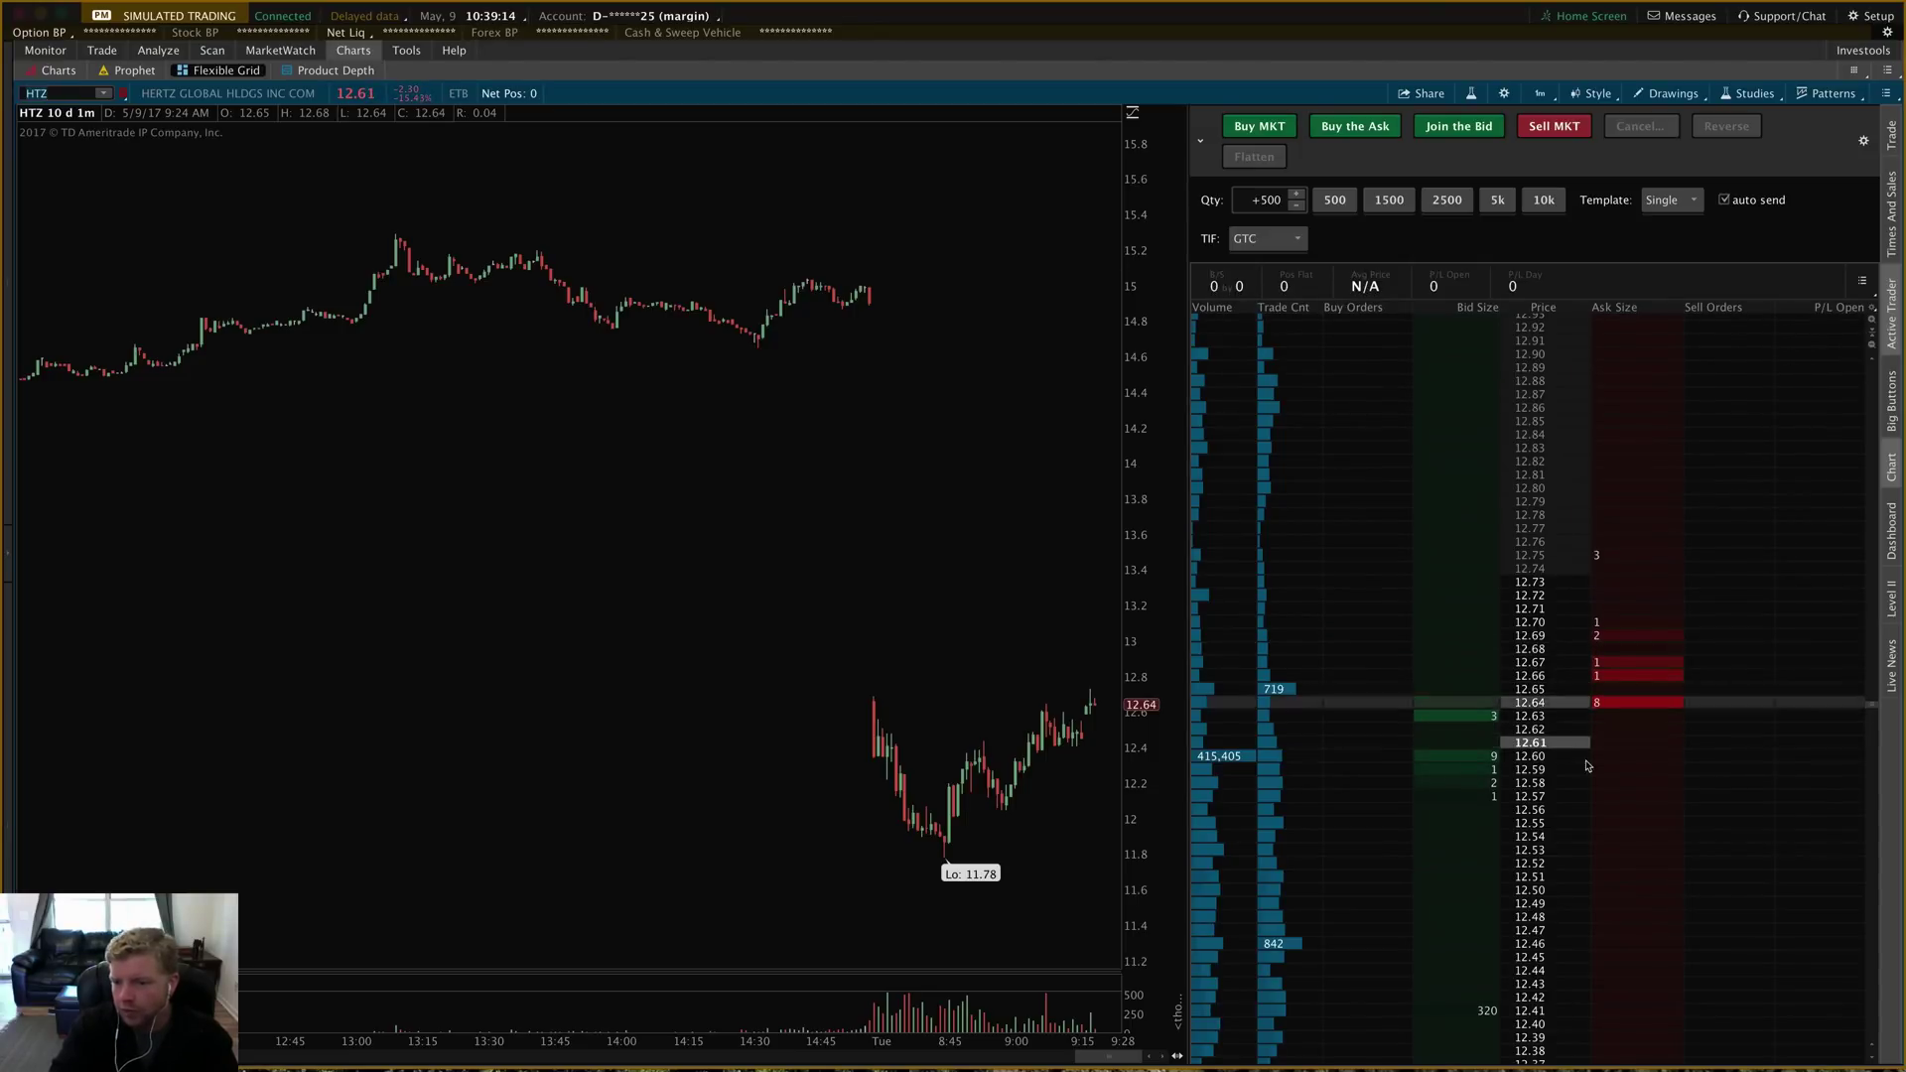
{"action": "left_click", "coordinate": [1471, 797]}
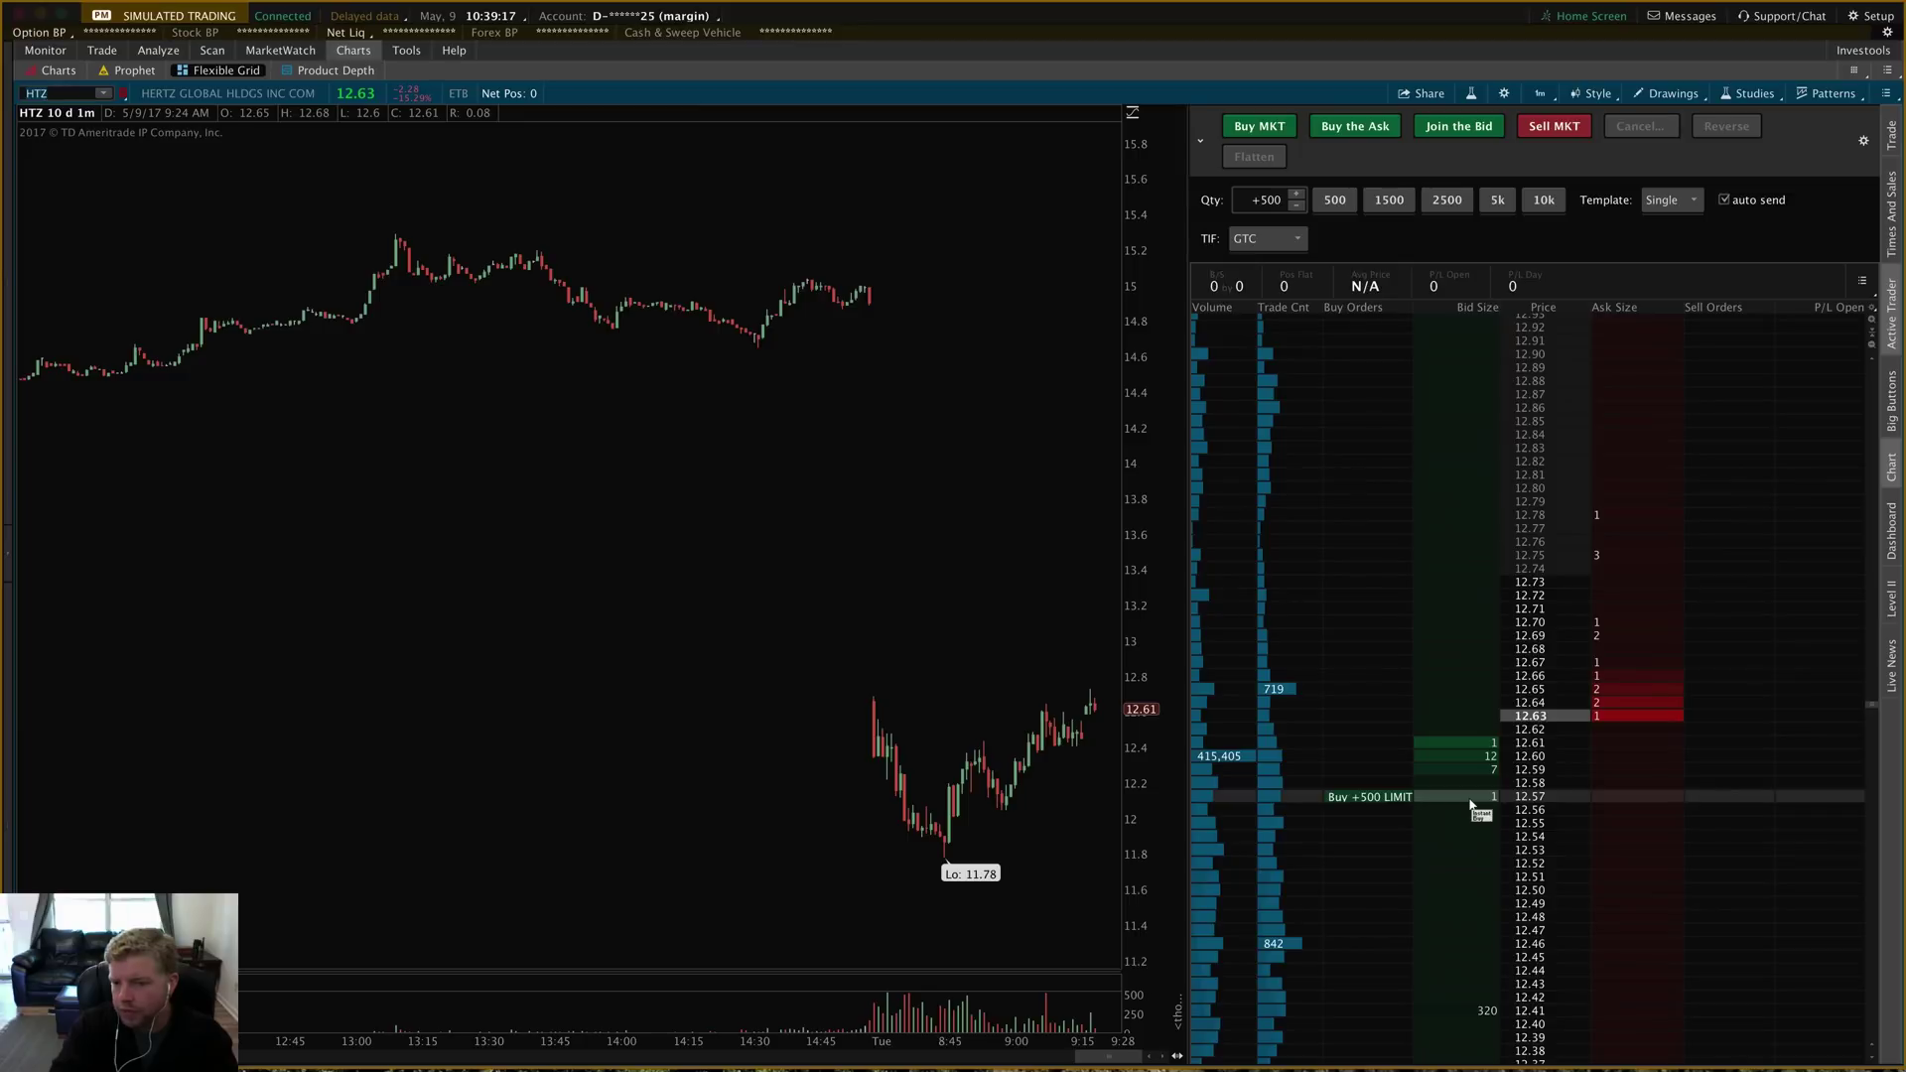
{"action": "left_click_drag", "start_coordinate": [1592, 809], "coordinate": [1608, 806]}
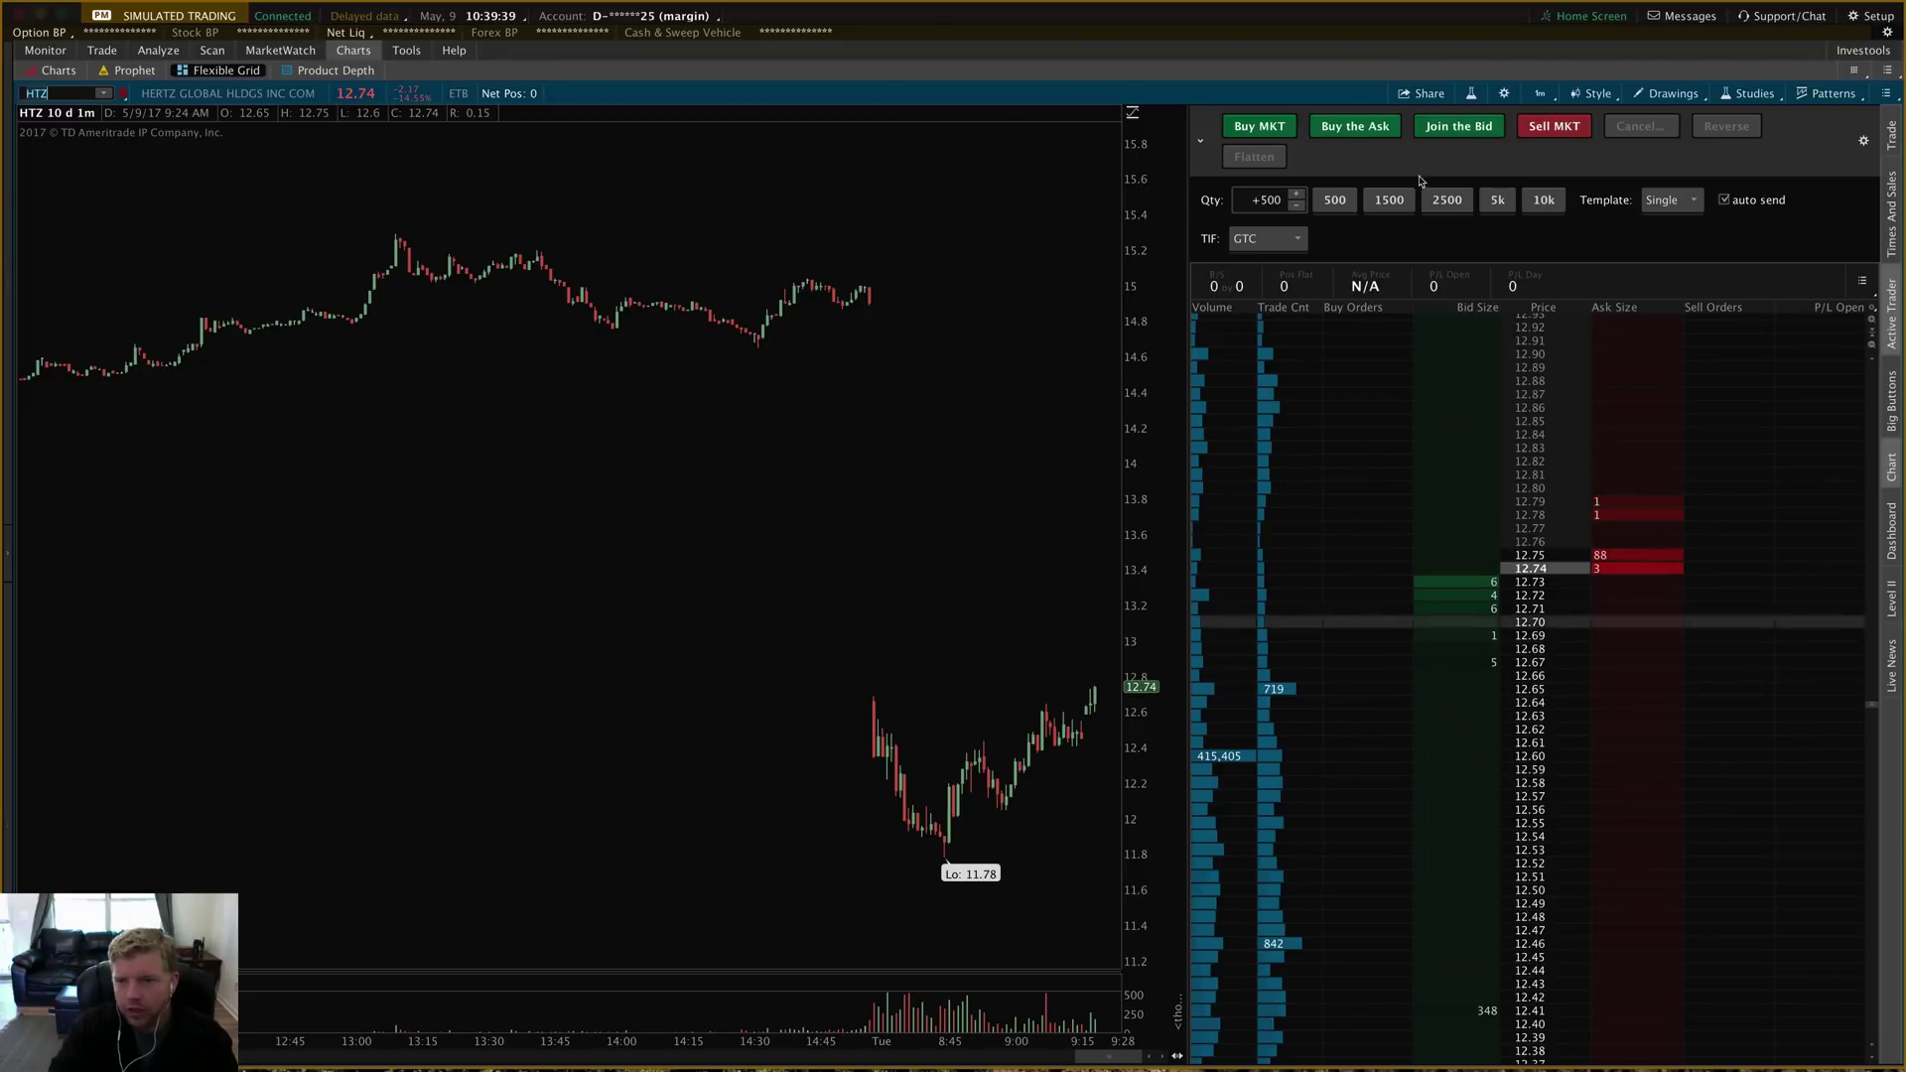
- Place a 500-share HTZ buy limit order at 12.70 with Join the Bid, and move it on the chart to 12.65
{"action": "left_click", "coordinate": [1471, 129]}
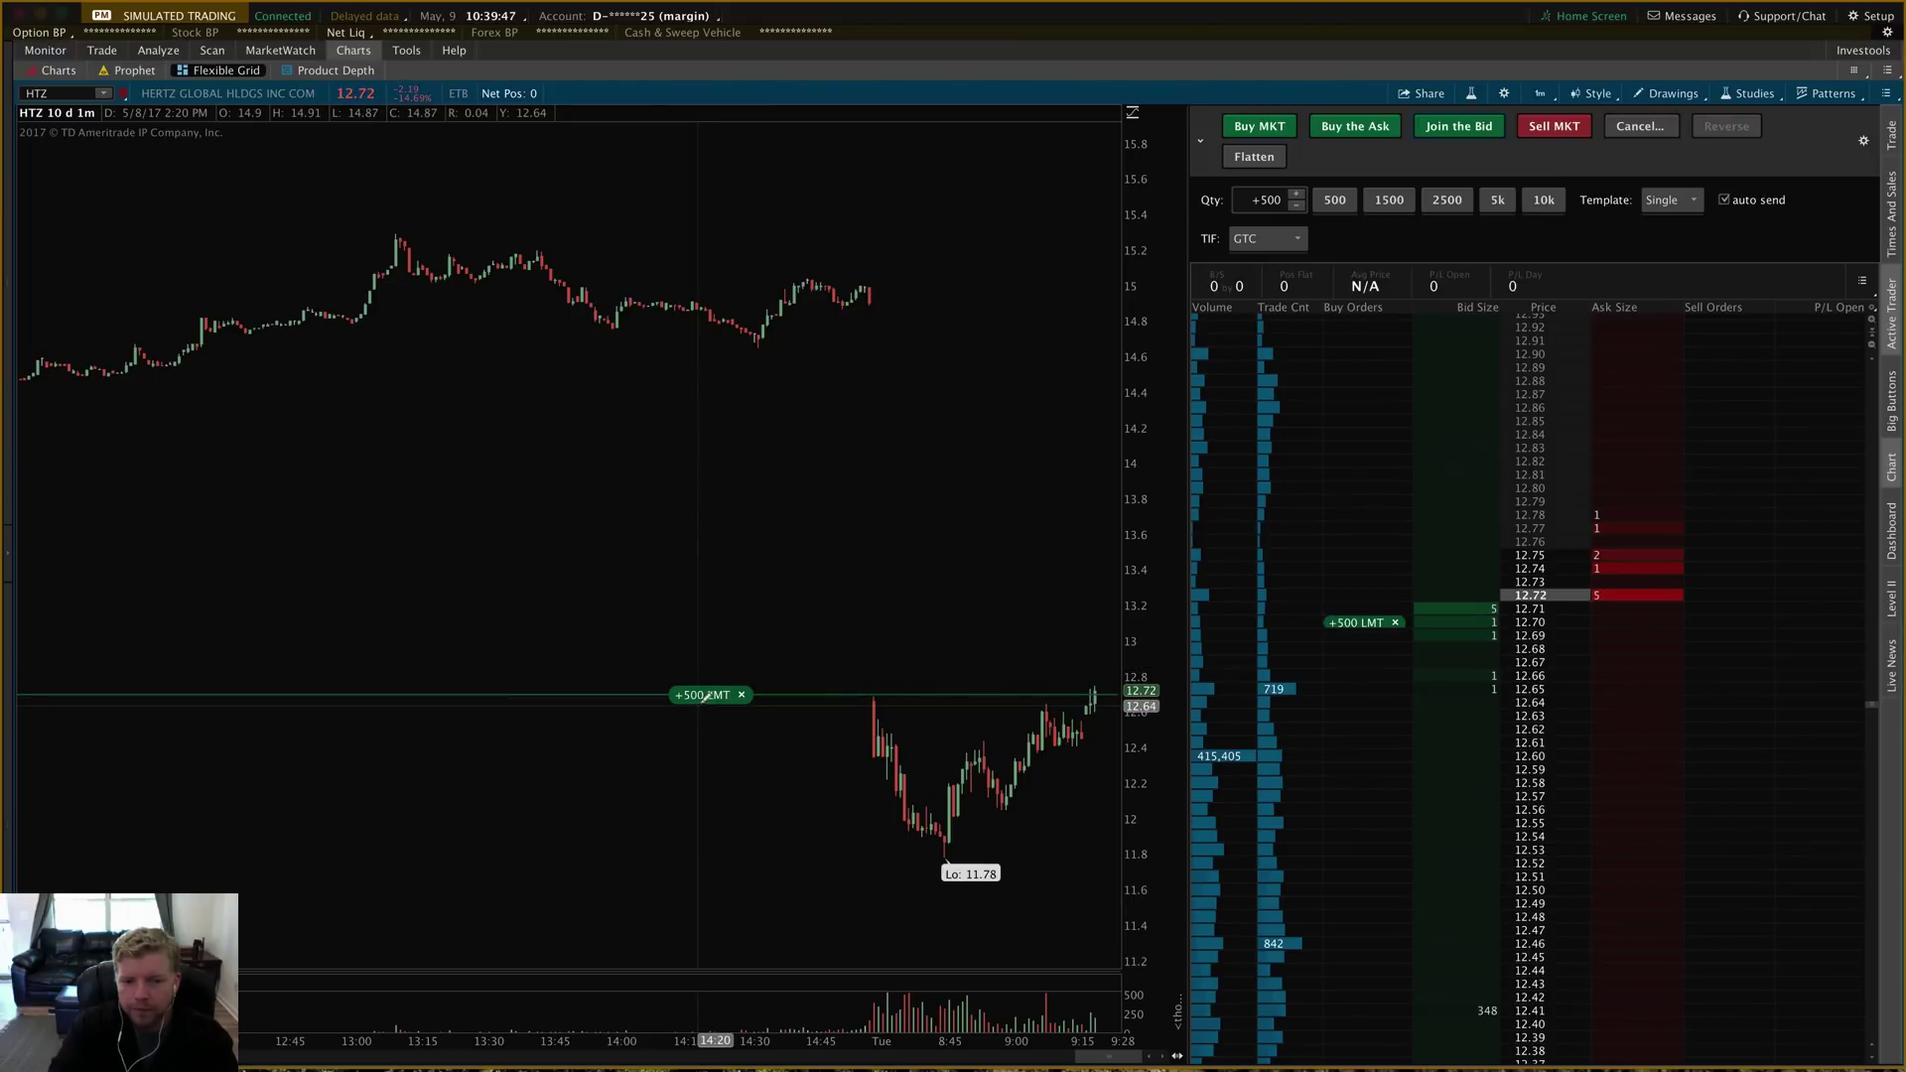
{"action": "mouse_move", "coordinate": [703, 703]}
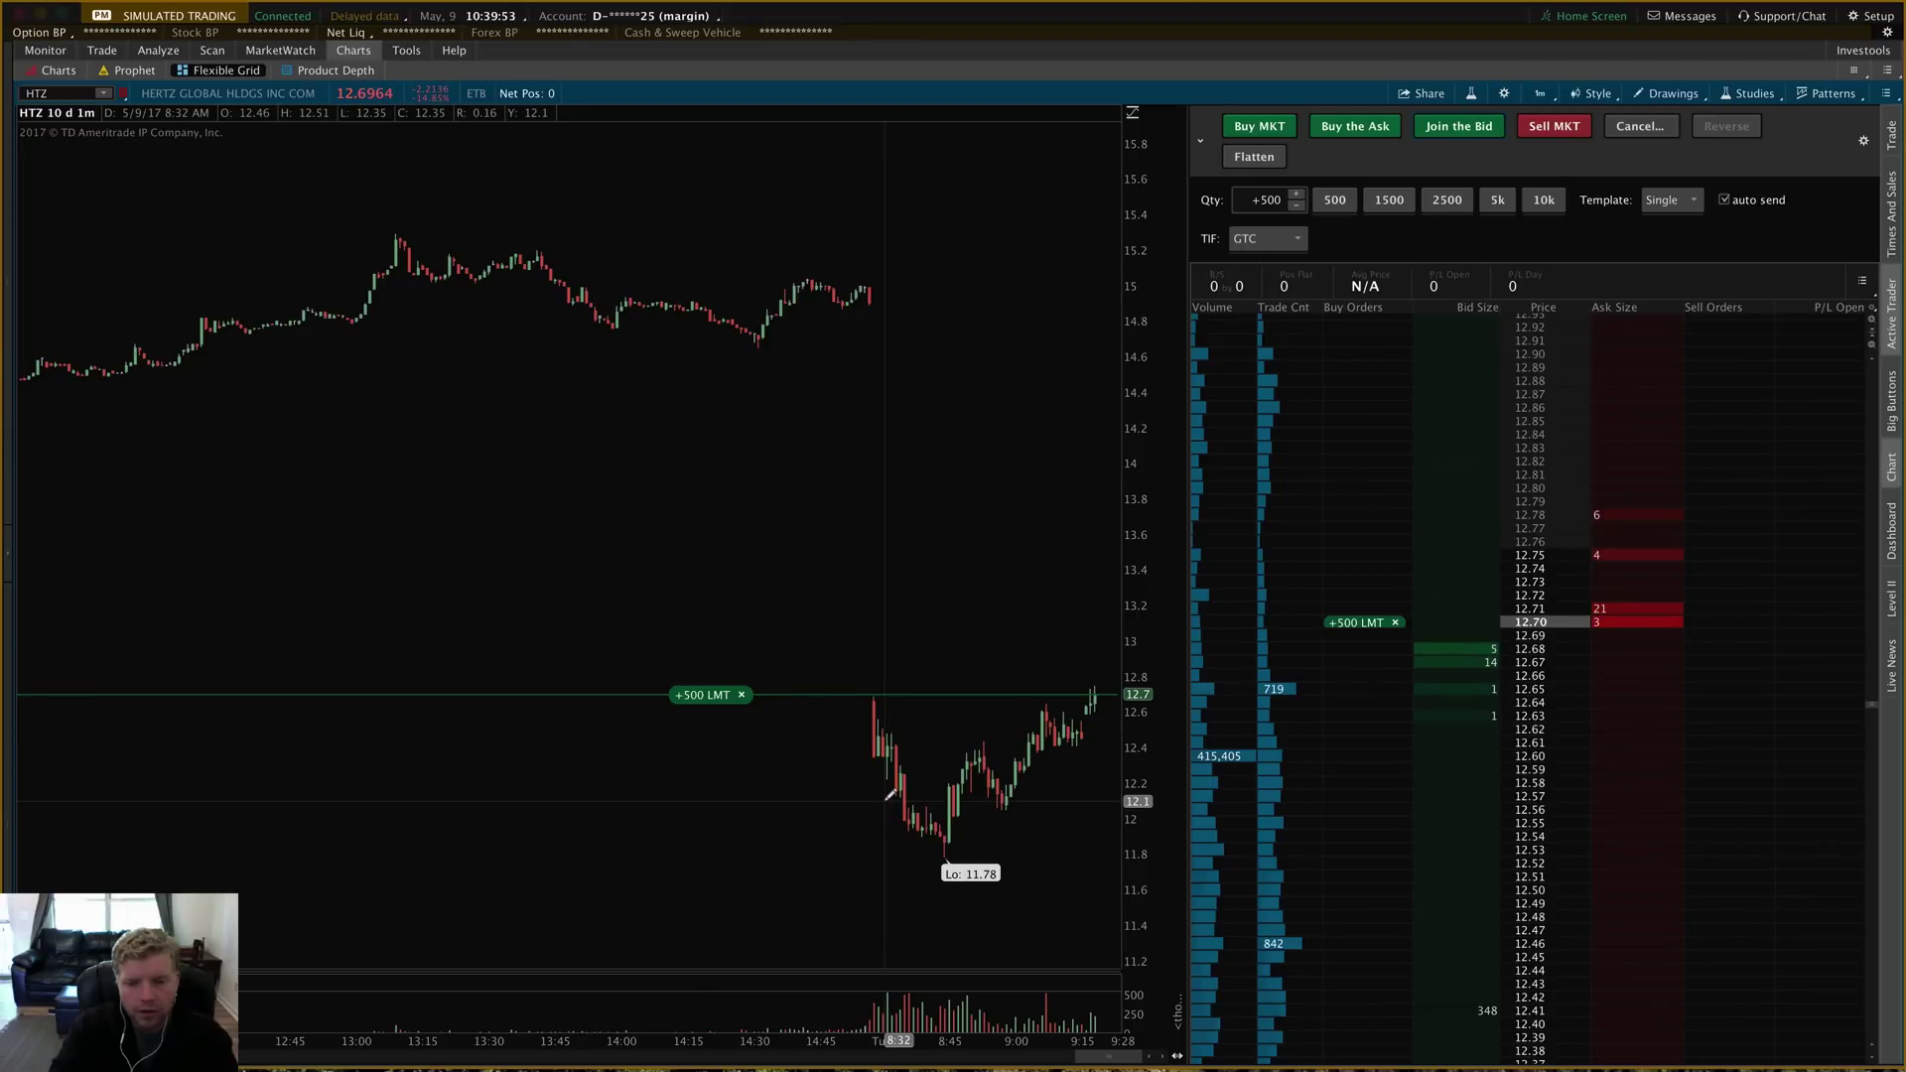
{"action": "left_click_drag", "start_coordinate": [707, 700], "coordinate": [708, 706]}
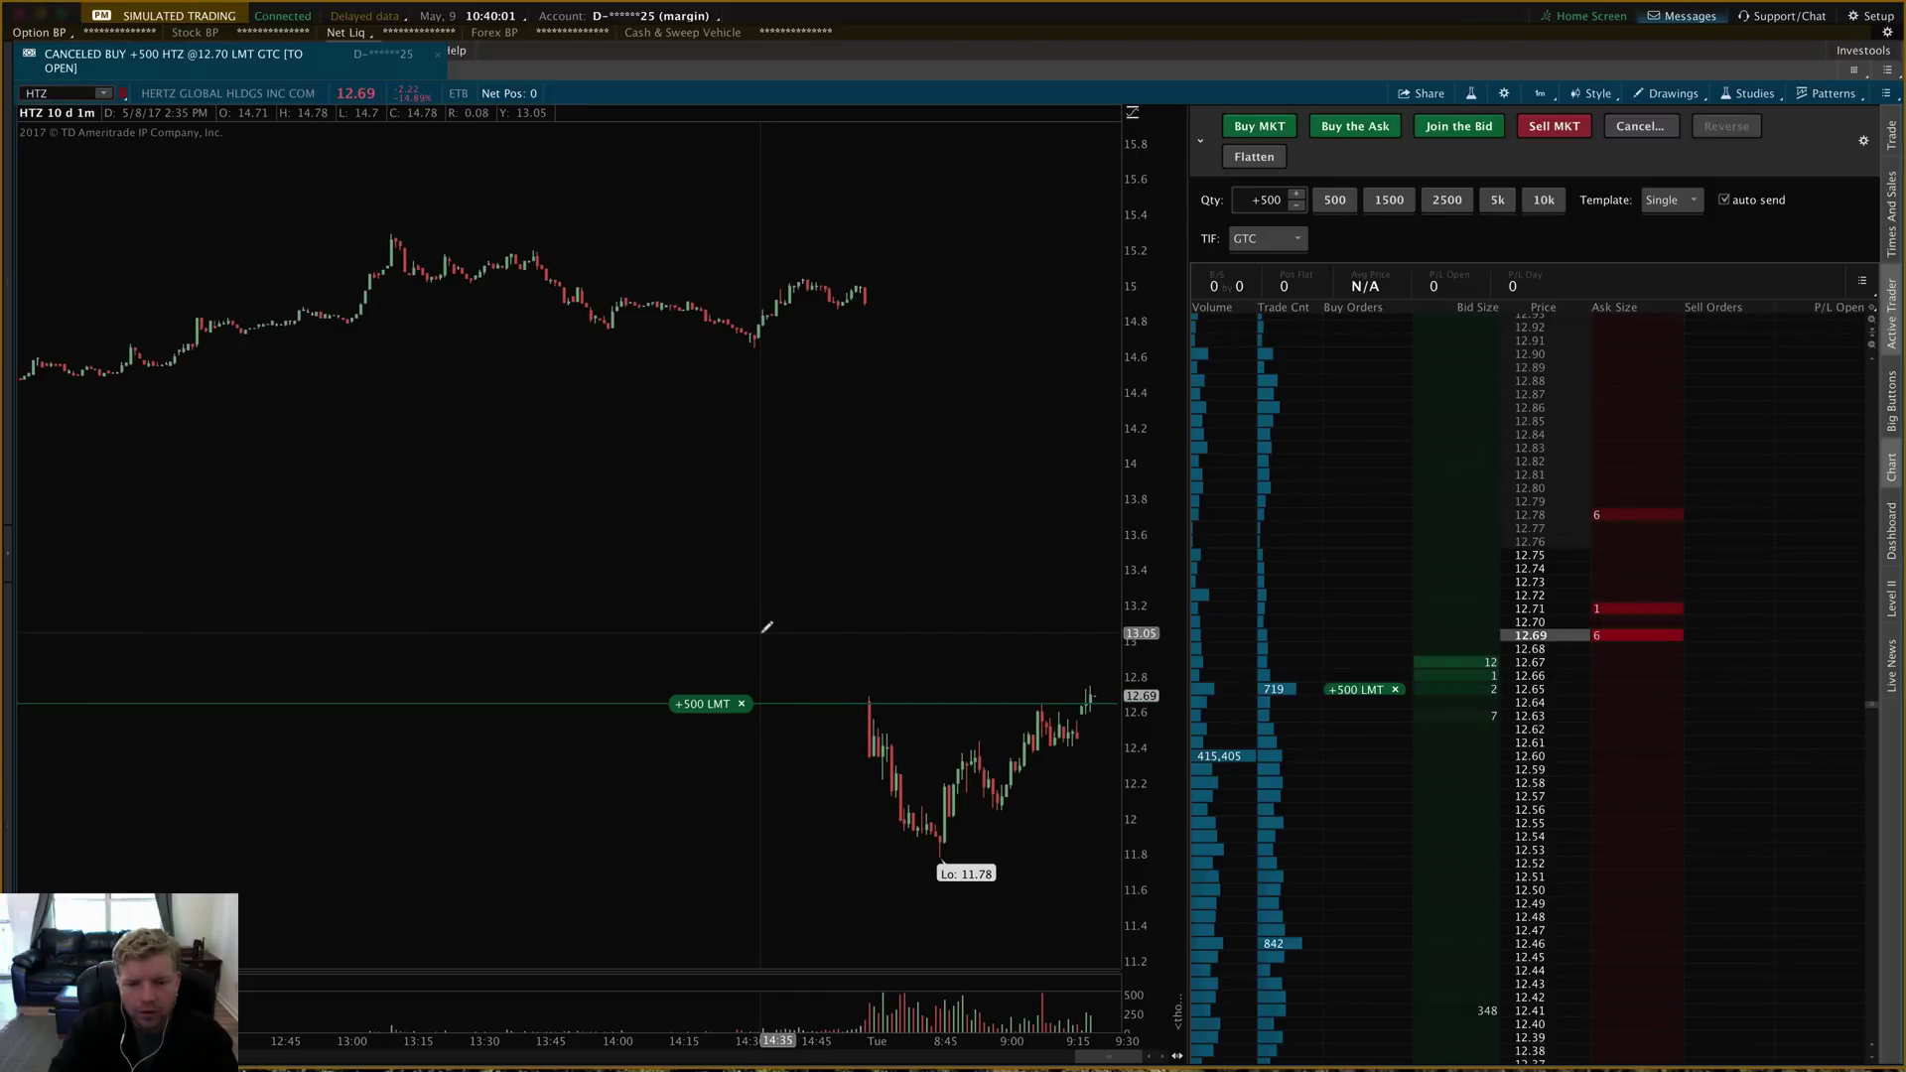
- Move the working buy limit order on the chart to 12.71, and cancel the order
{"action": "left_click", "coordinate": [716, 701]}
{"action": "left_click_drag", "start_coordinate": [717, 701], "coordinate": [719, 697]}
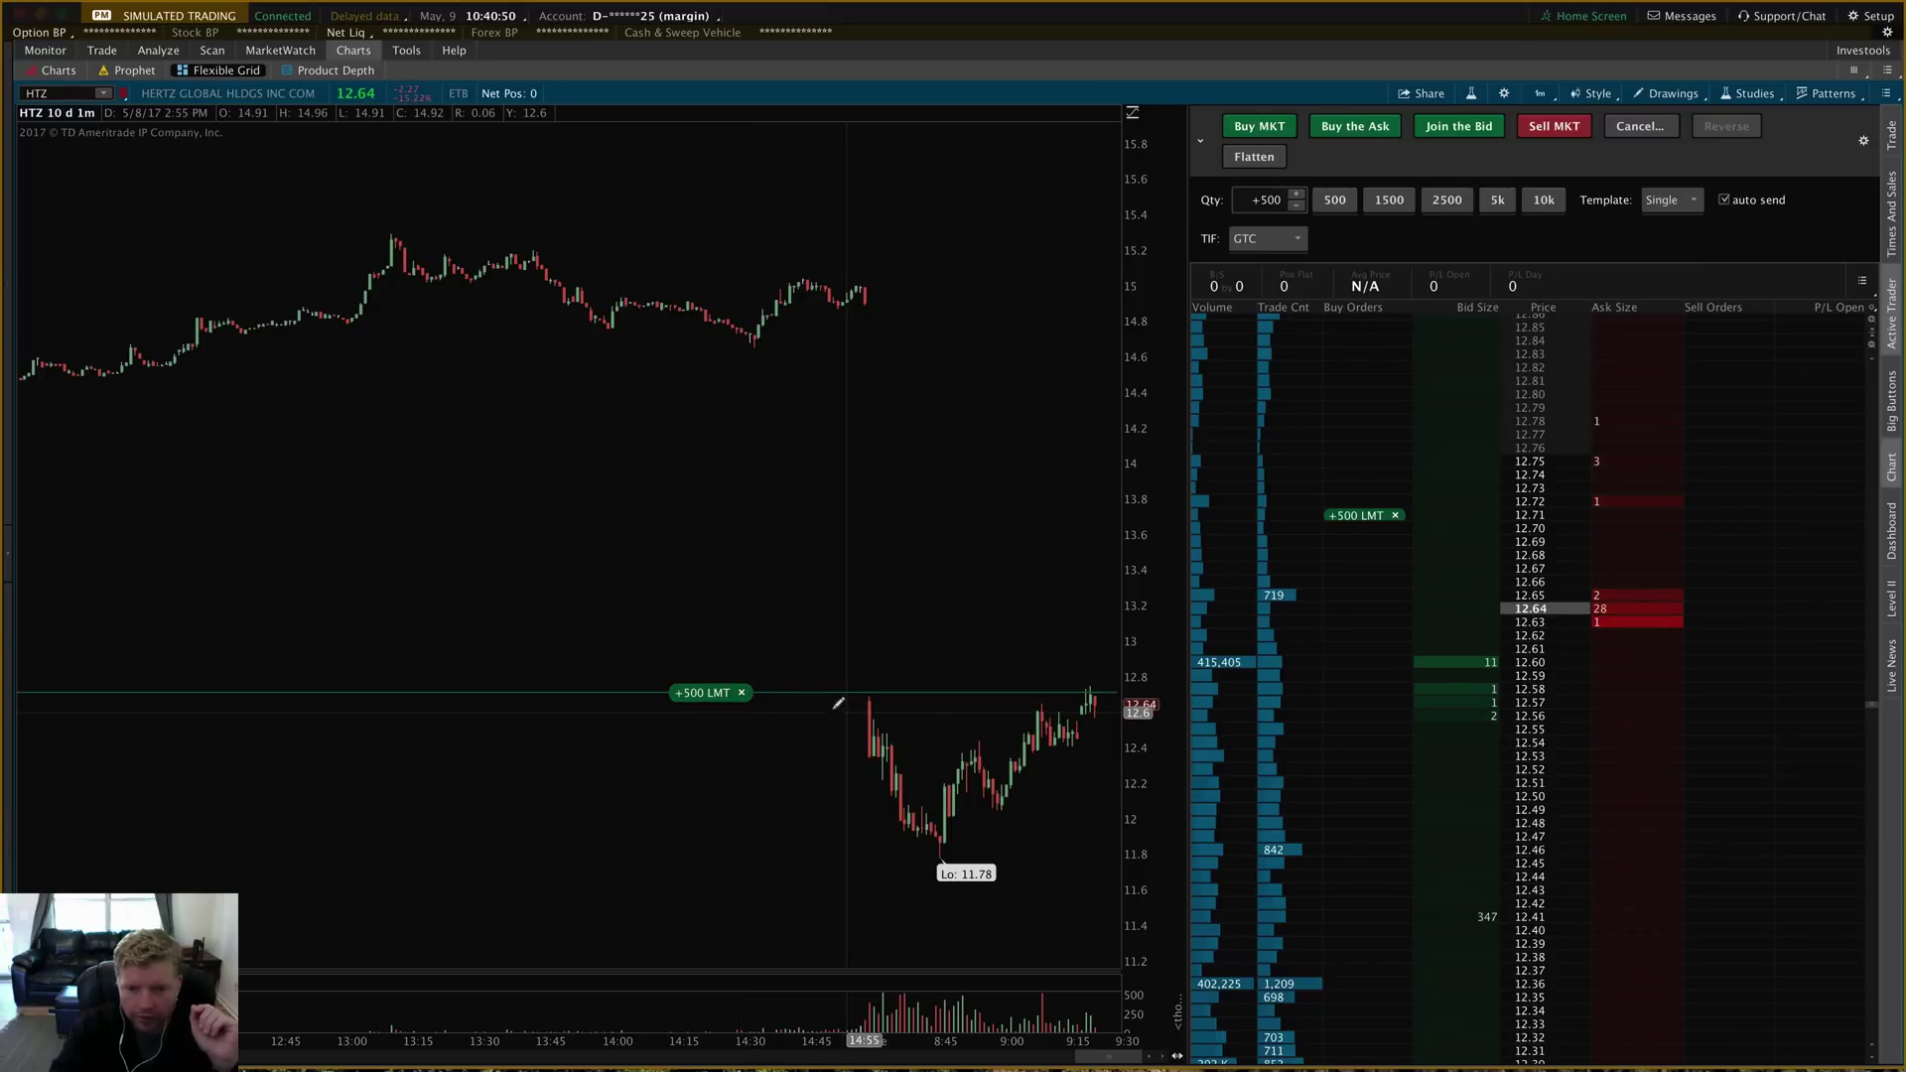
{"action": "left_click", "coordinate": [741, 692]}
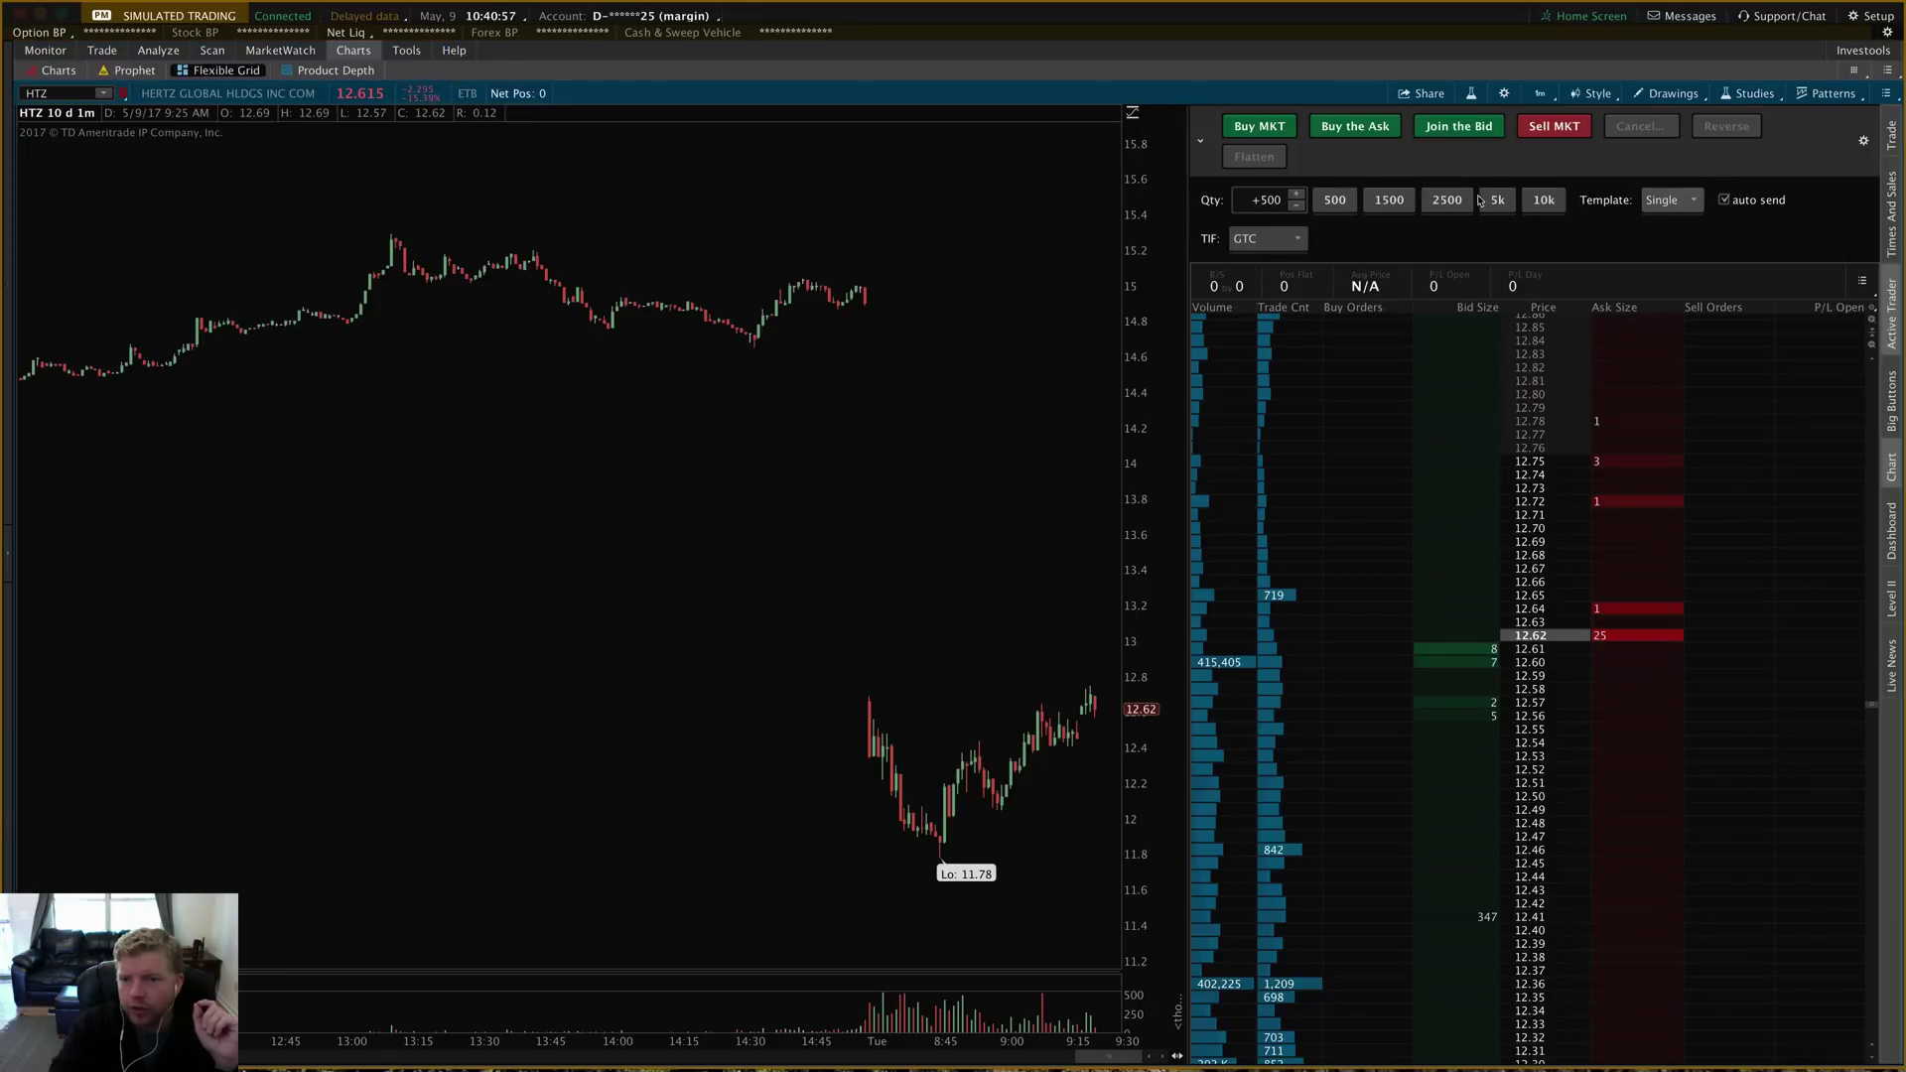
- Try the preset order quantities up to 5,000, and return the quantity to 500
{"action": "left_click", "coordinate": [1388, 202]}
{"action": "left_click", "coordinate": [1455, 202]}
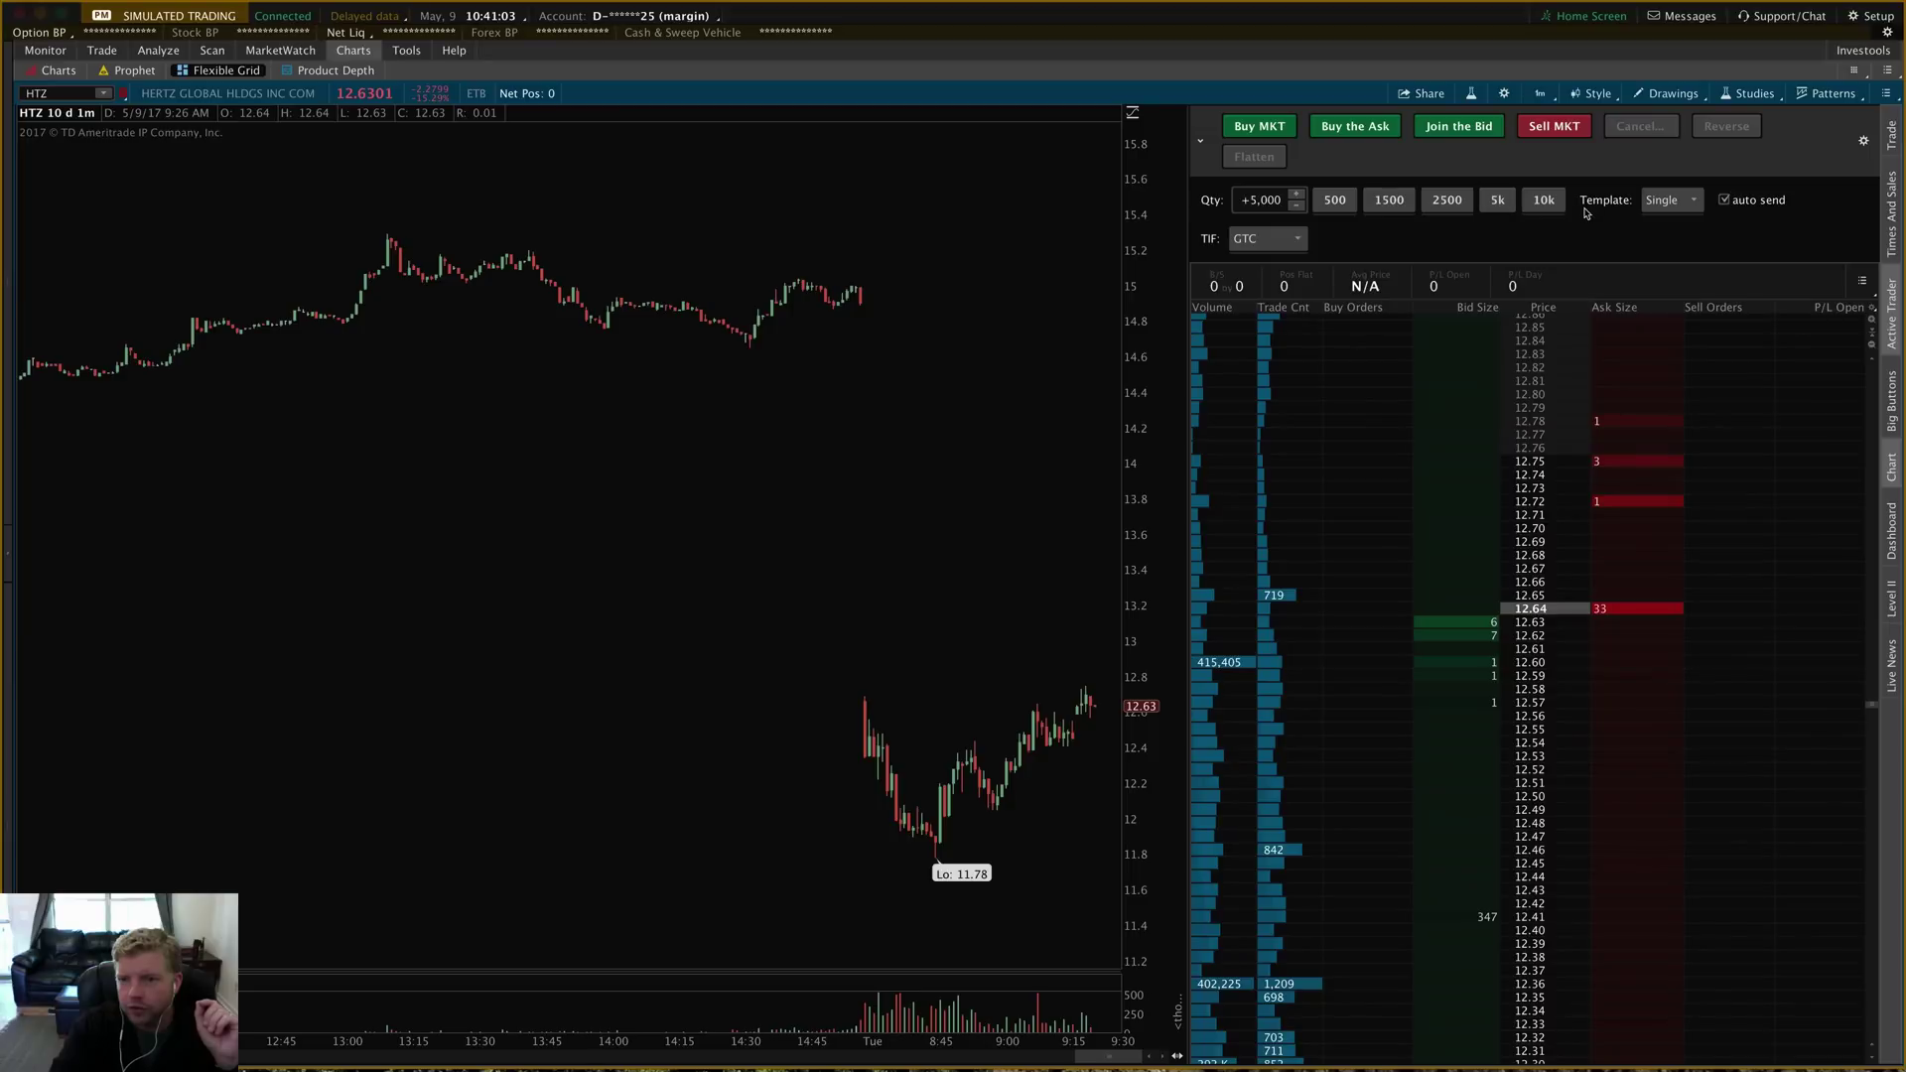
{"action": "left_click", "coordinate": [1687, 202]}
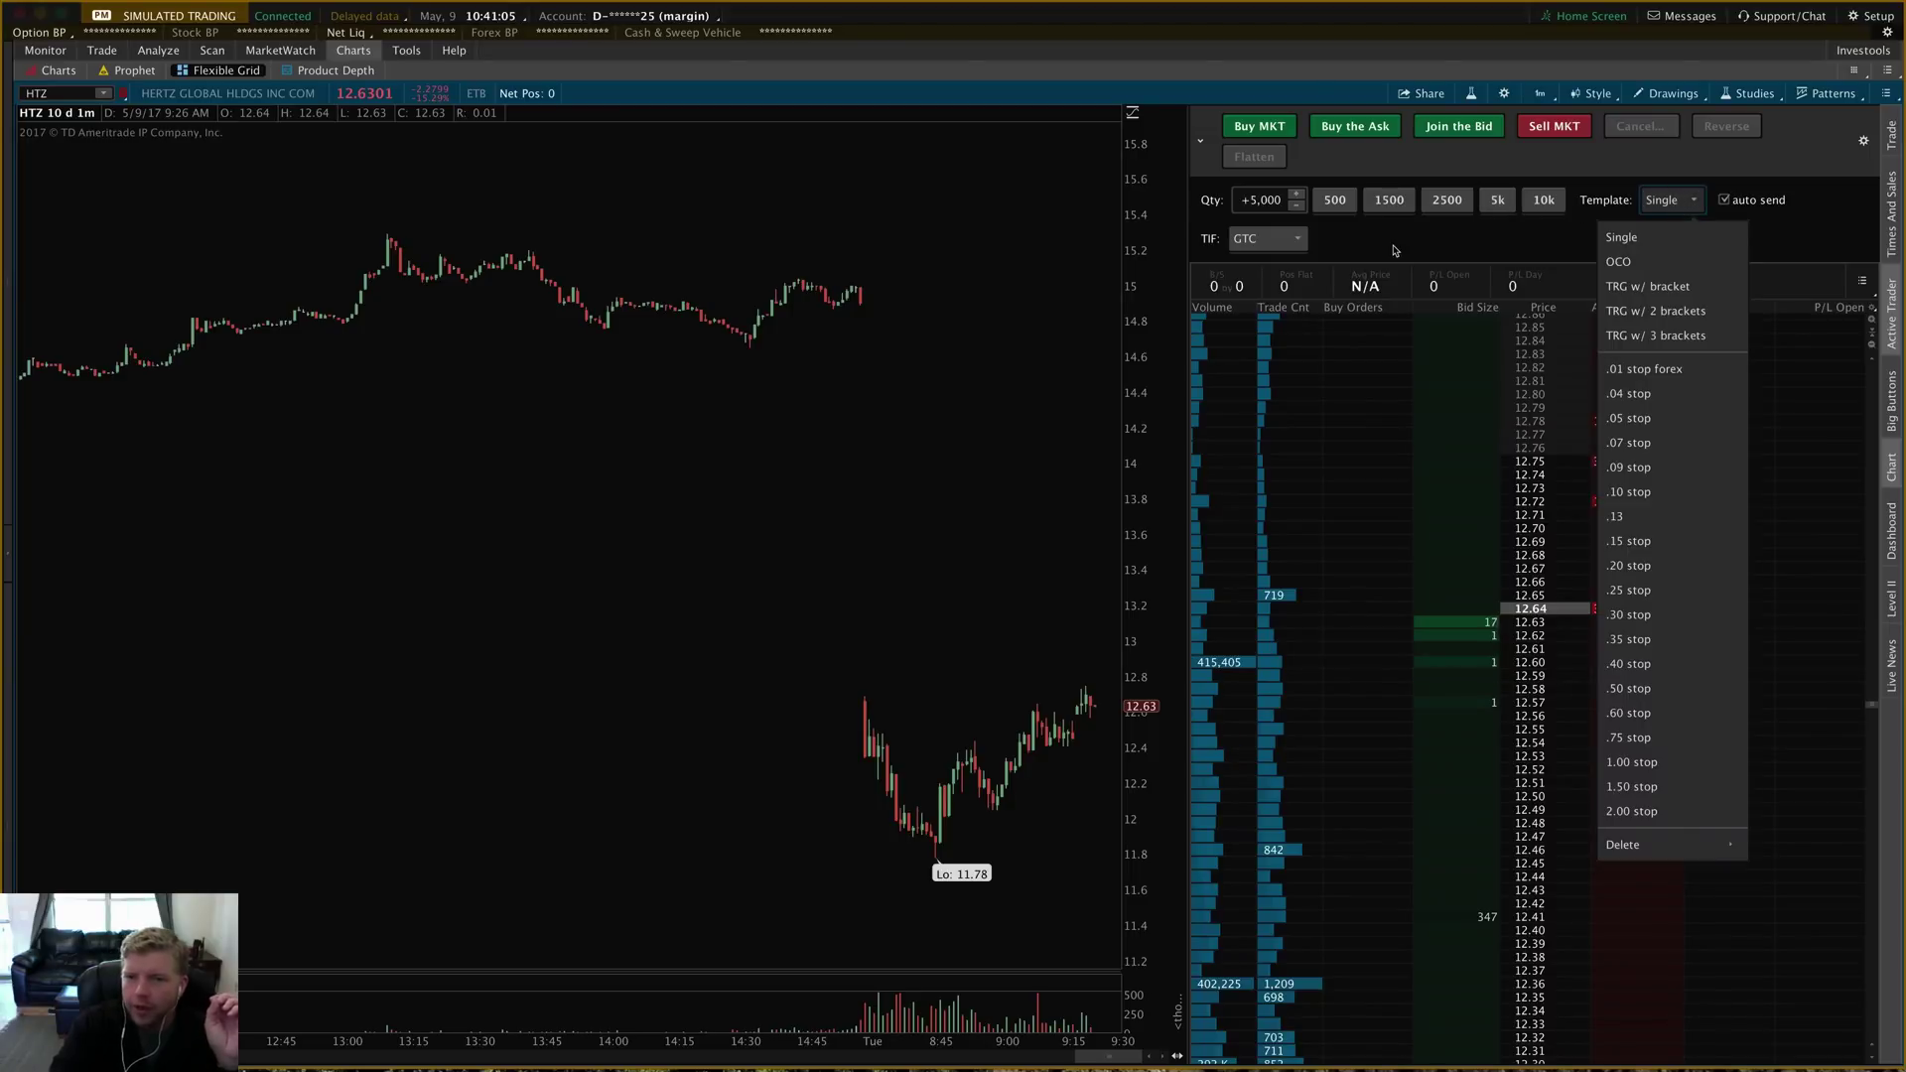
{"action": "left_click", "coordinate": [1314, 204]}
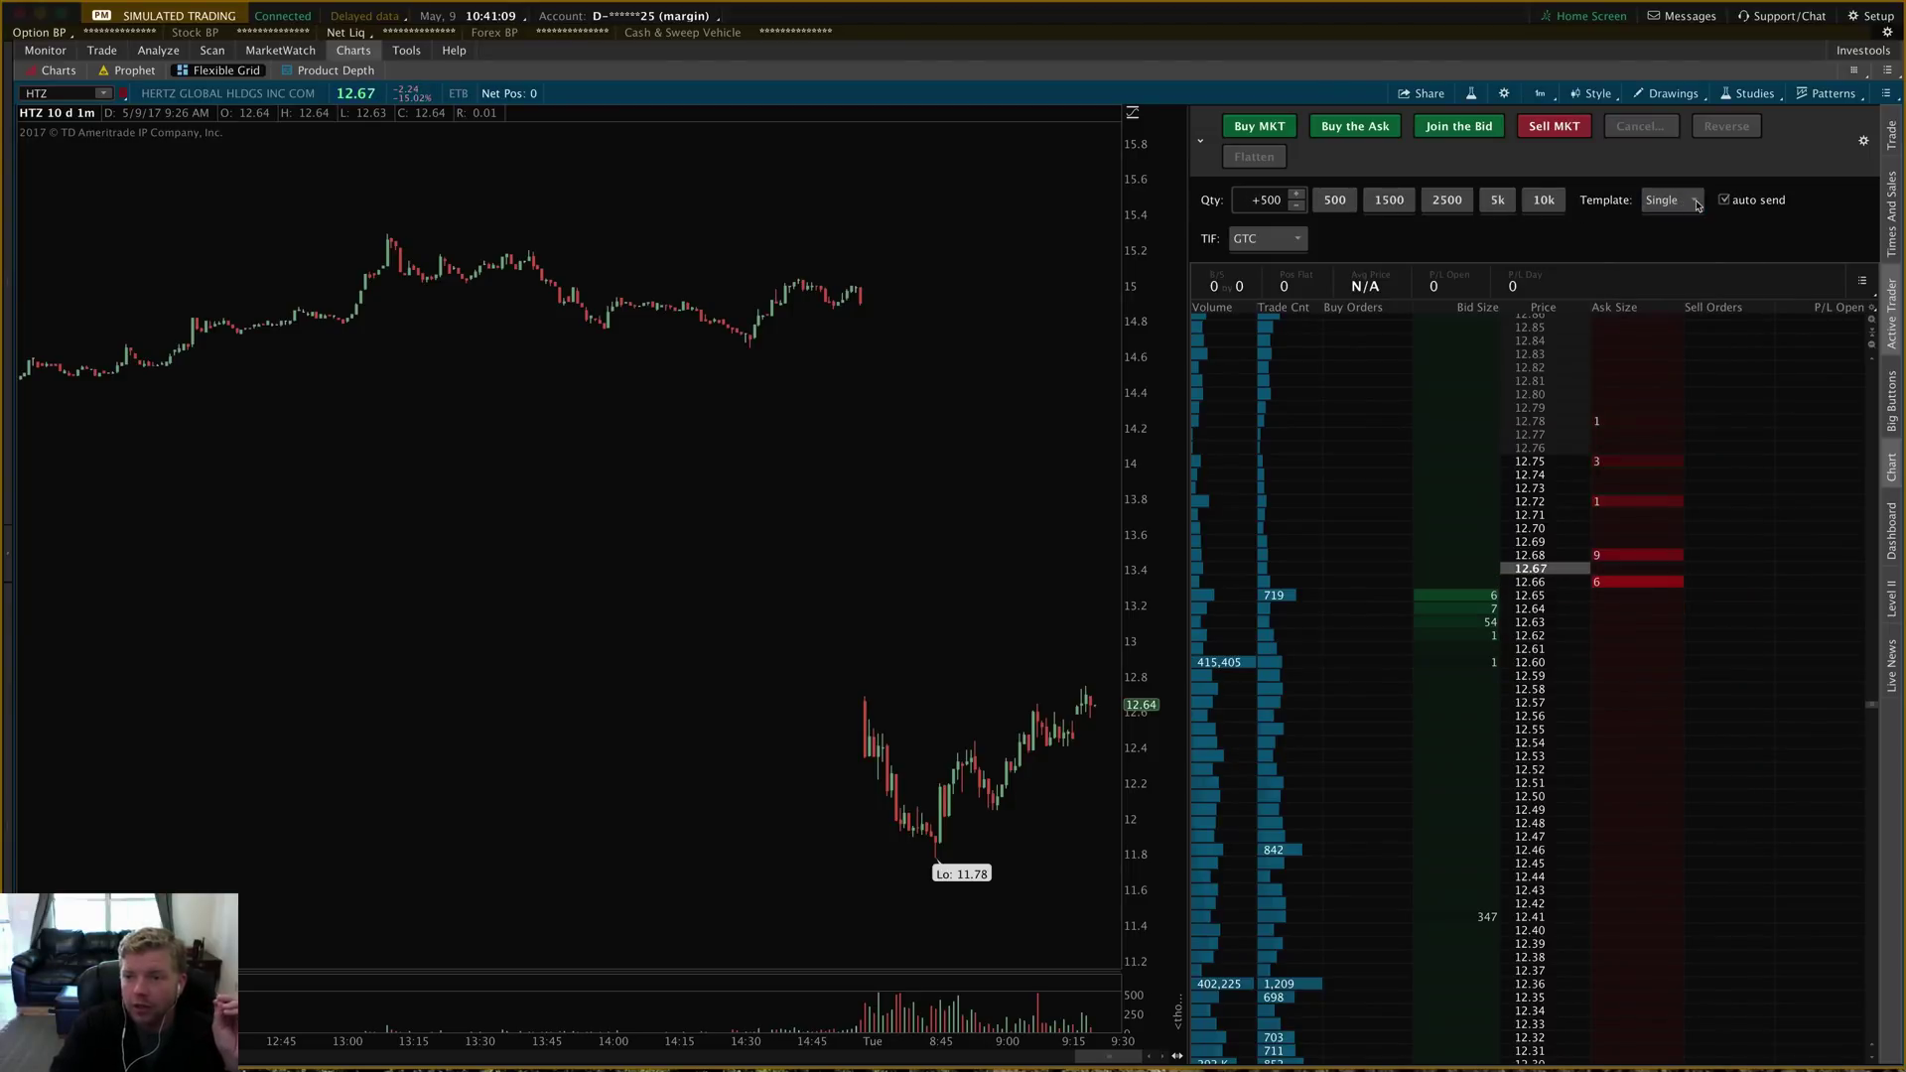
- Set the order template to OCO
{"action": "left_click", "coordinate": [1682, 203]}
{"action": "left_click", "coordinate": [1679, 203]}
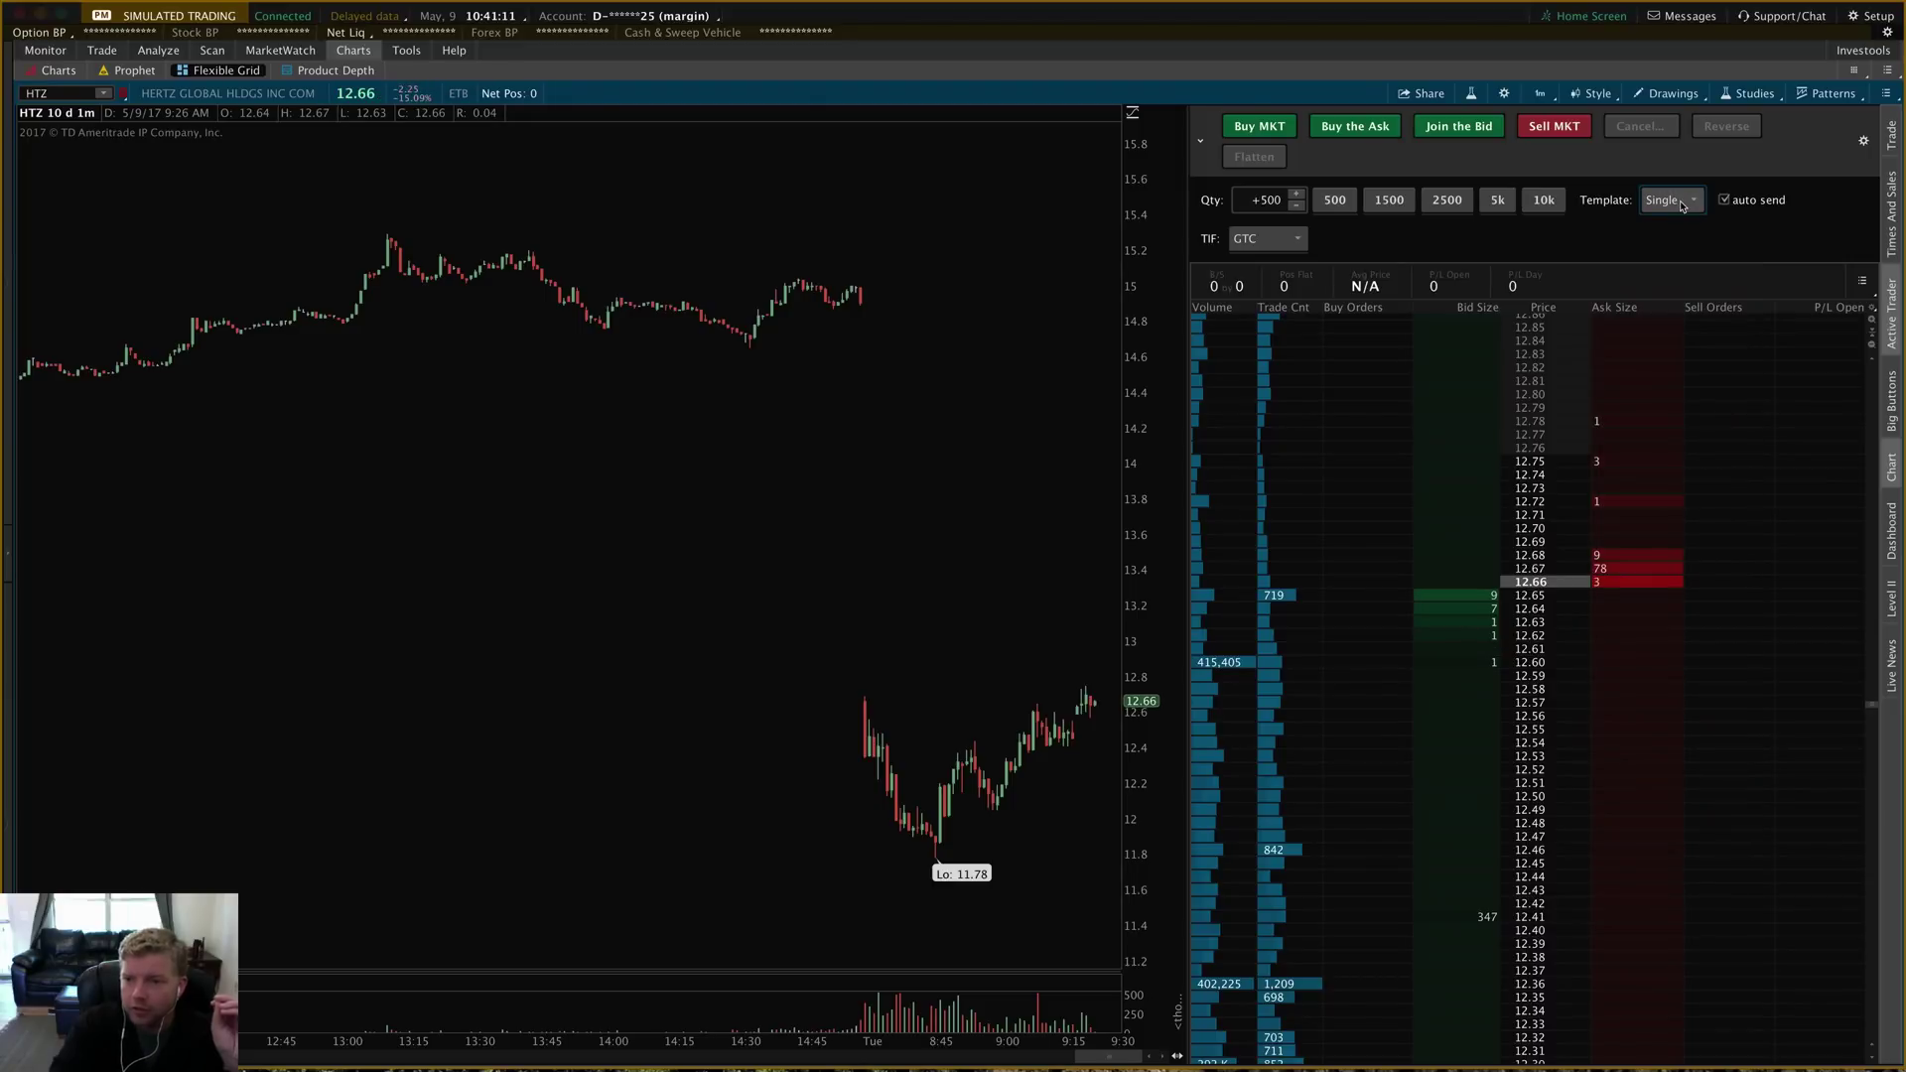
{"action": "left_click", "coordinate": [1684, 205]}
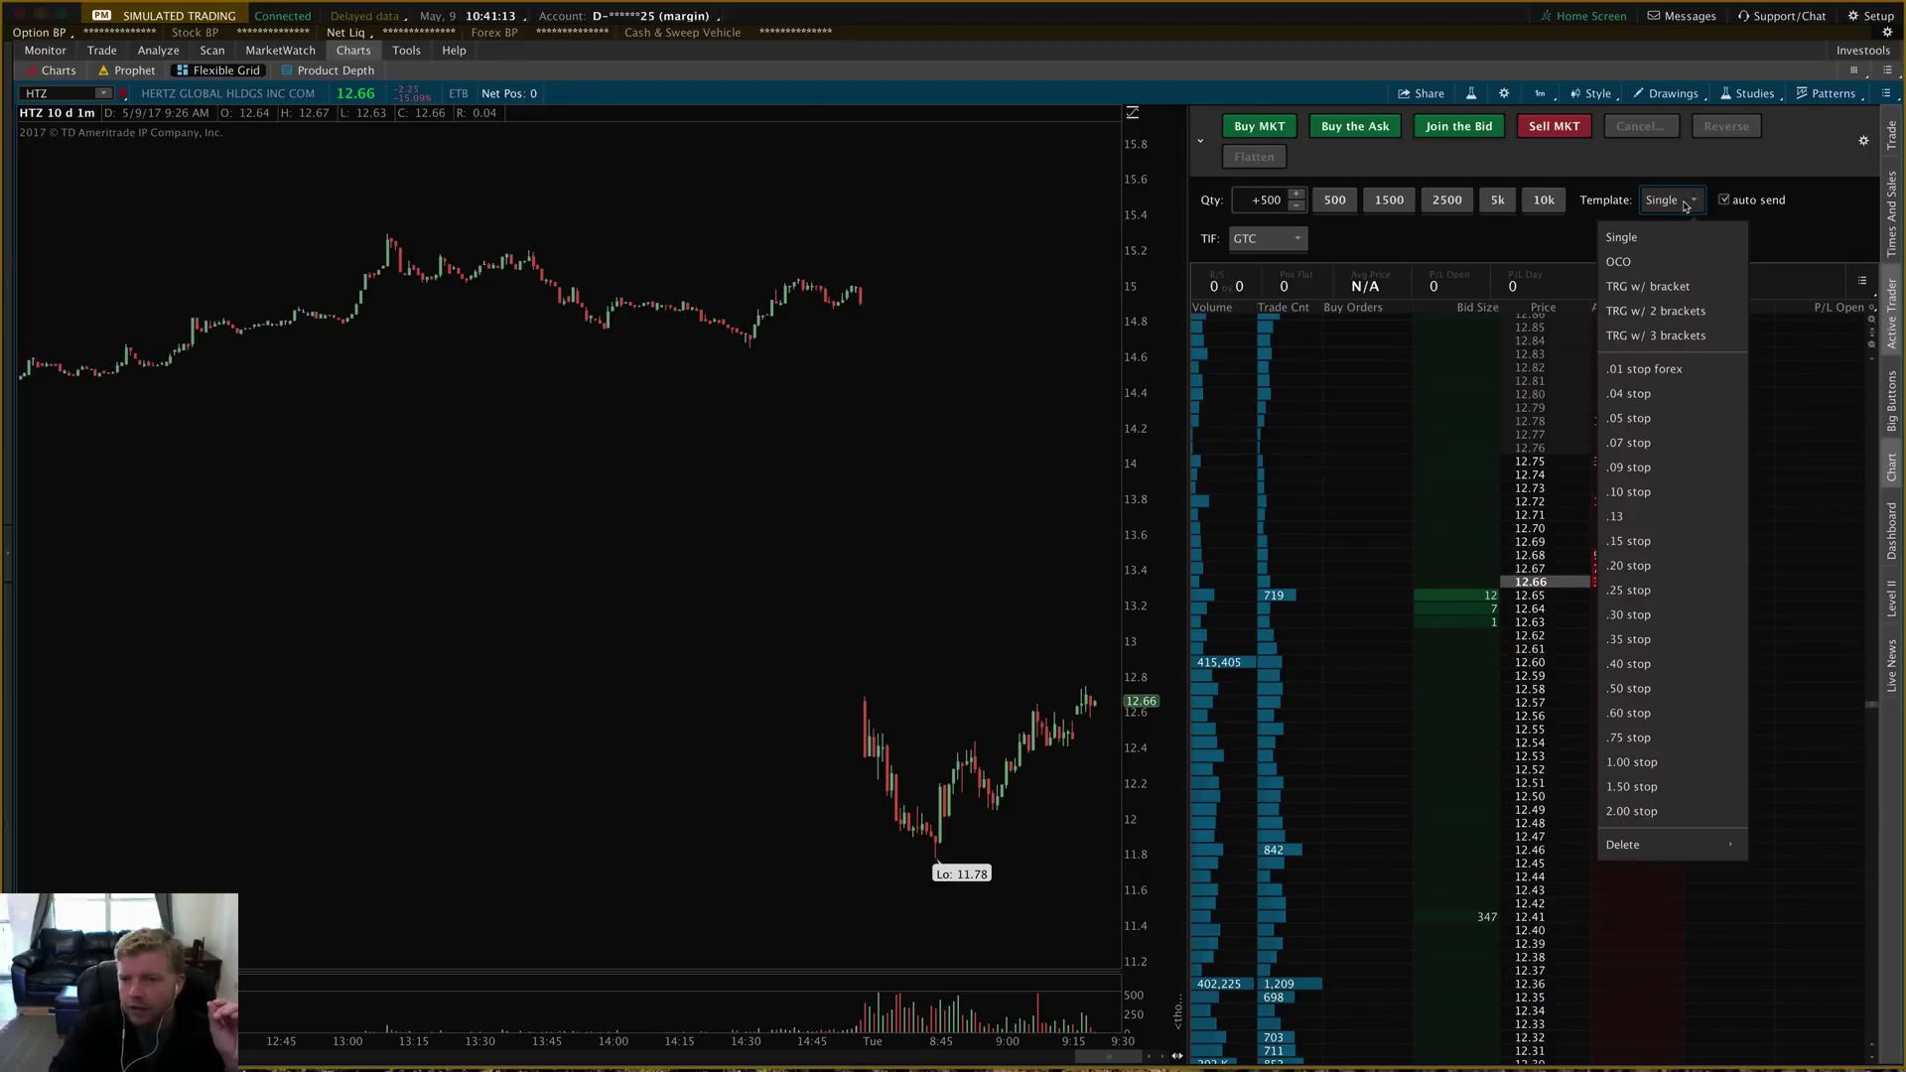
{"action": "left_click", "coordinate": [1680, 205]}
{"action": "left_click", "coordinate": [1633, 488]}
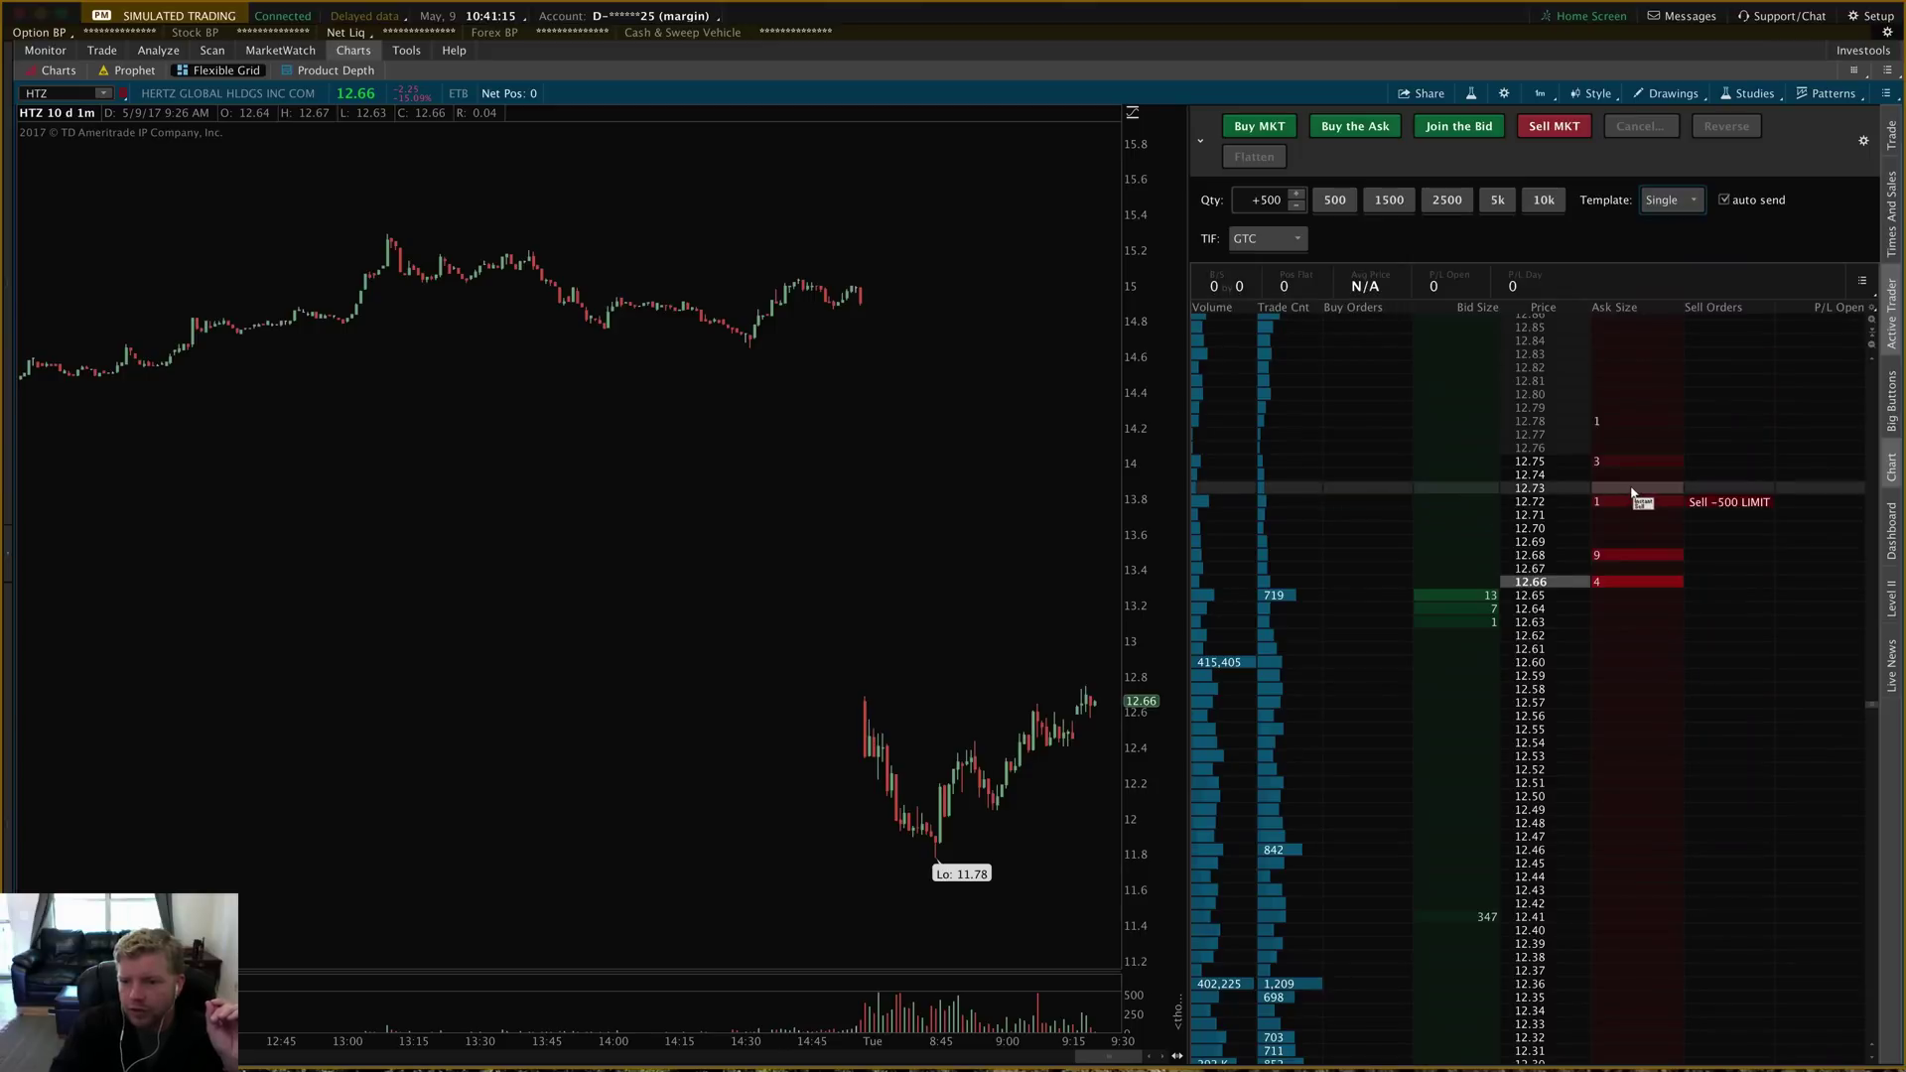
{"action": "left_click", "coordinate": [1610, 488]}
{"action": "left_click", "coordinate": [1685, 206]}
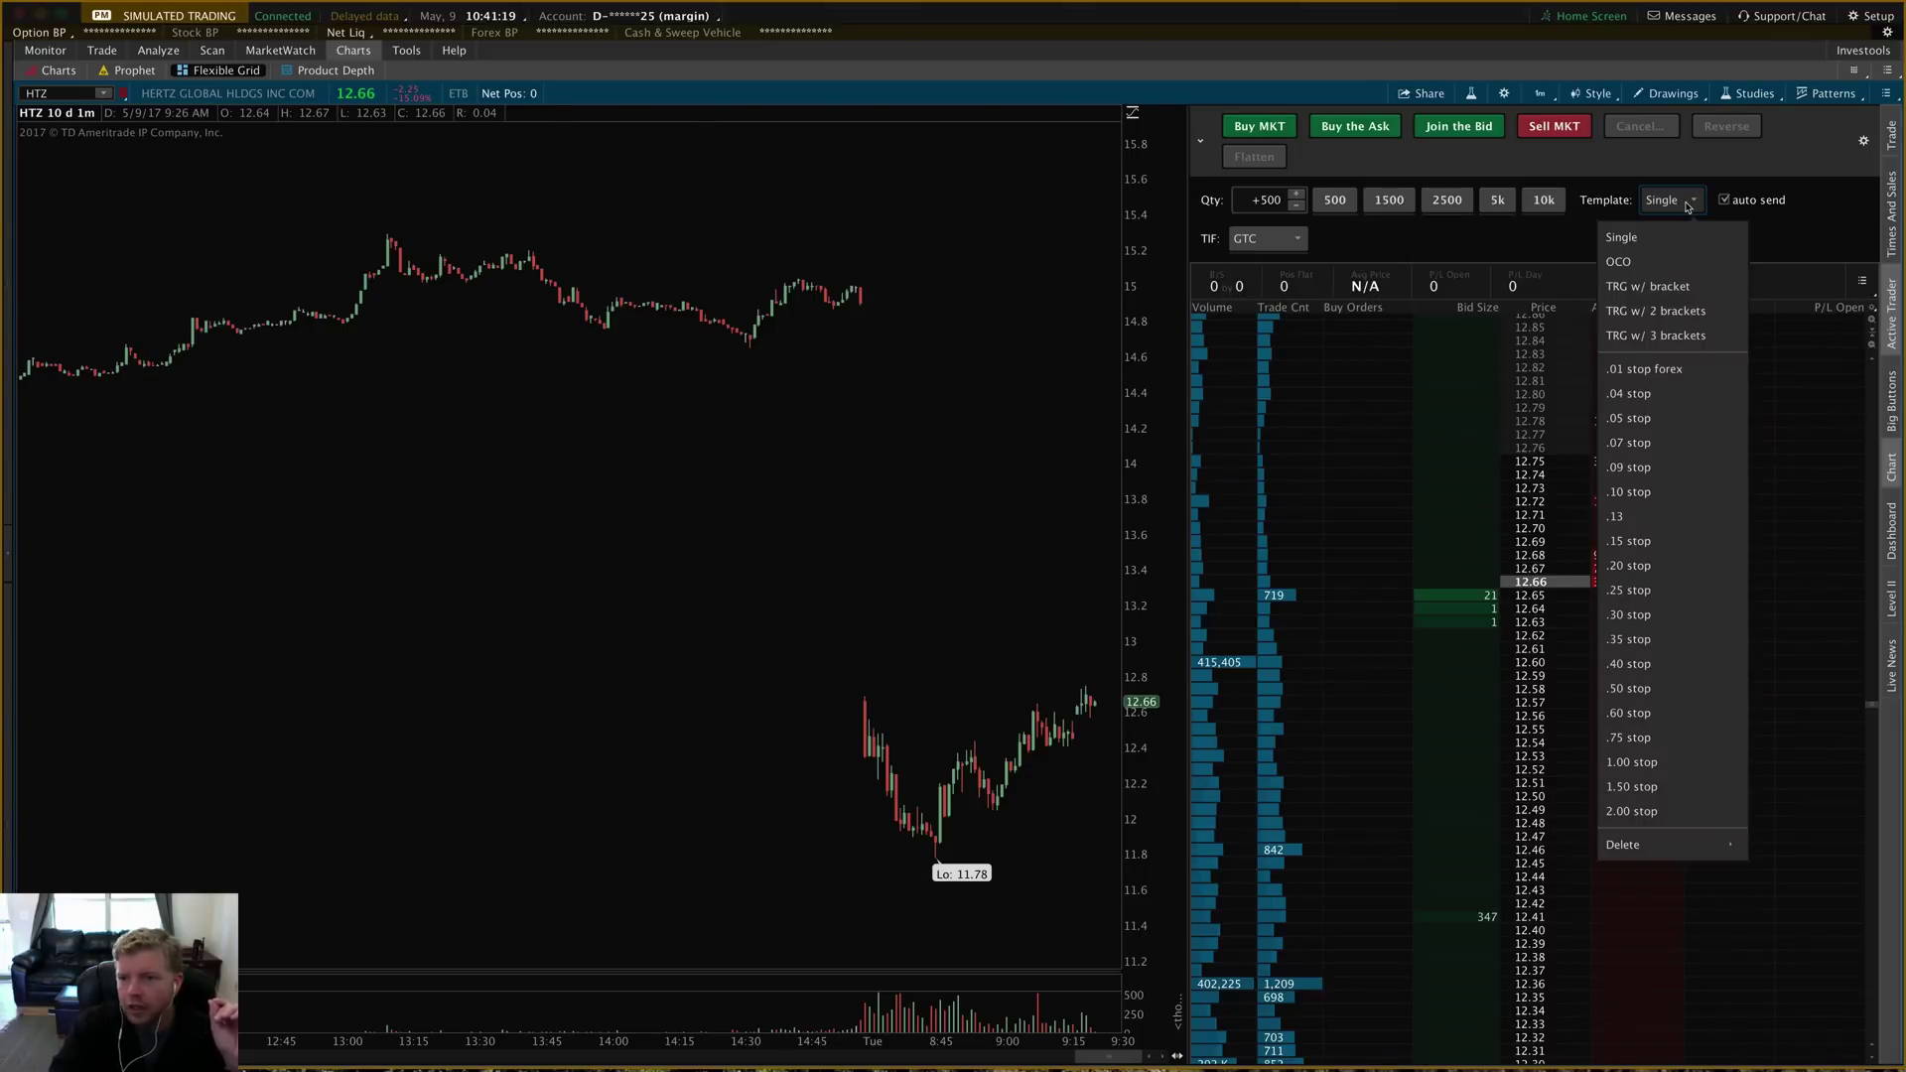
{"action": "left_click", "coordinate": [1659, 263]}
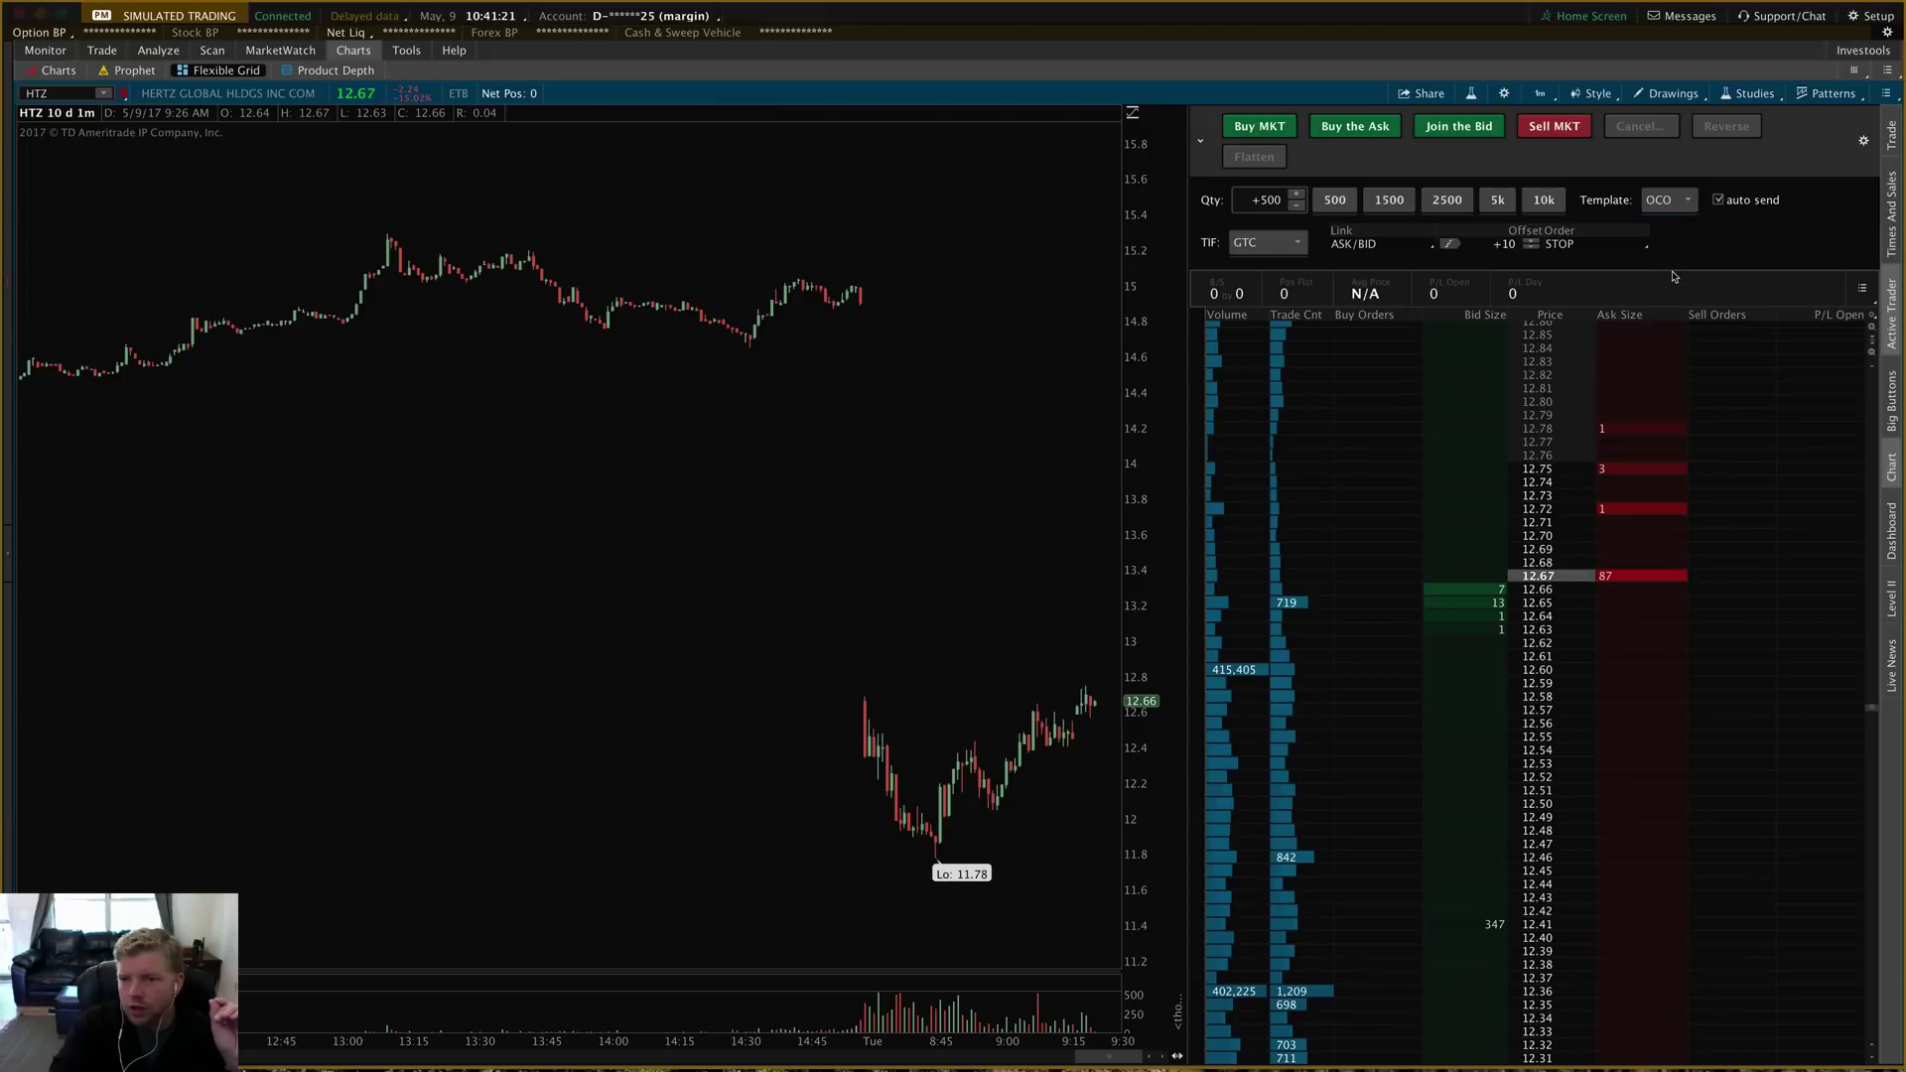
- Preview the linked 500-share OCO limit and stop orders on the price ladder, keeping the OCO template selected
{"action": "left_click", "coordinate": [1467, 575]}
{"action": "left_click_drag", "start_coordinate": [1466, 582], "coordinate": [1476, 825]}
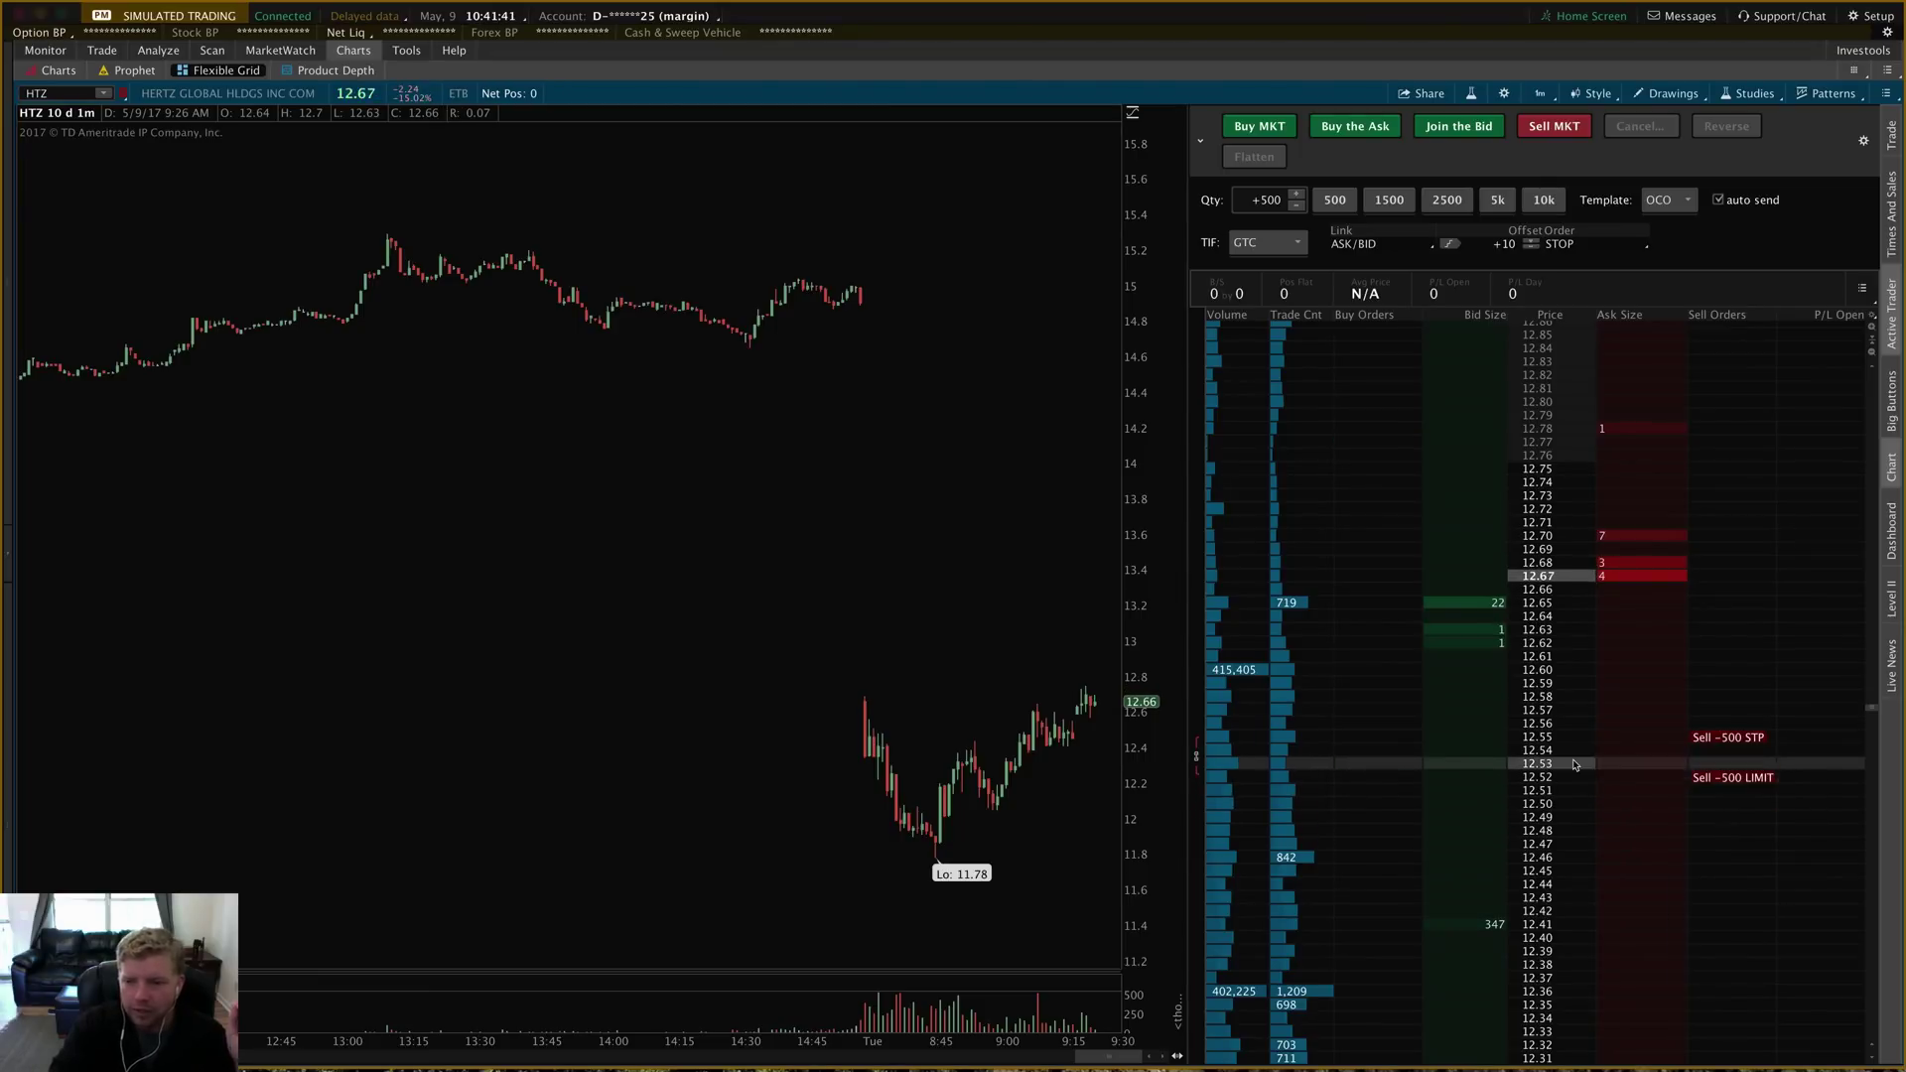
{"action": "left_click", "coordinate": [1677, 205]}
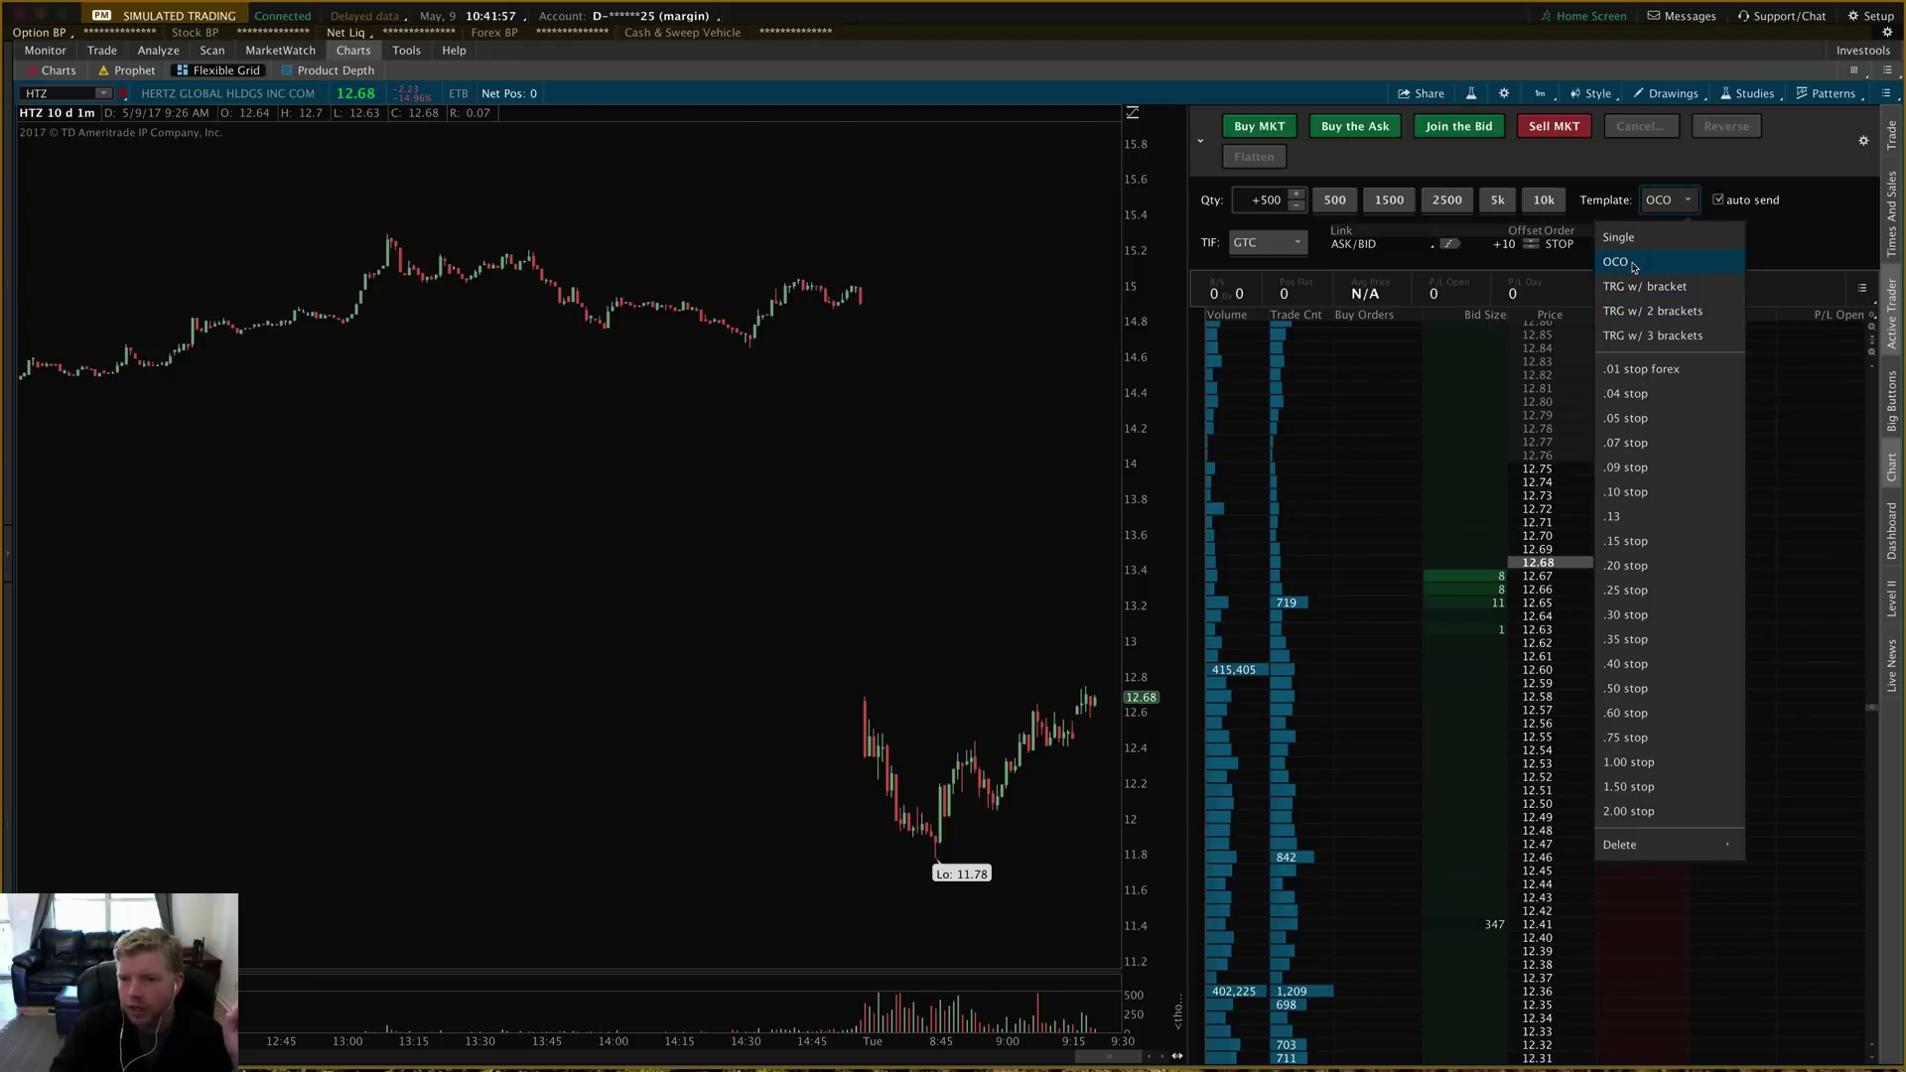
{"action": "left_click", "coordinate": [1632, 263]}
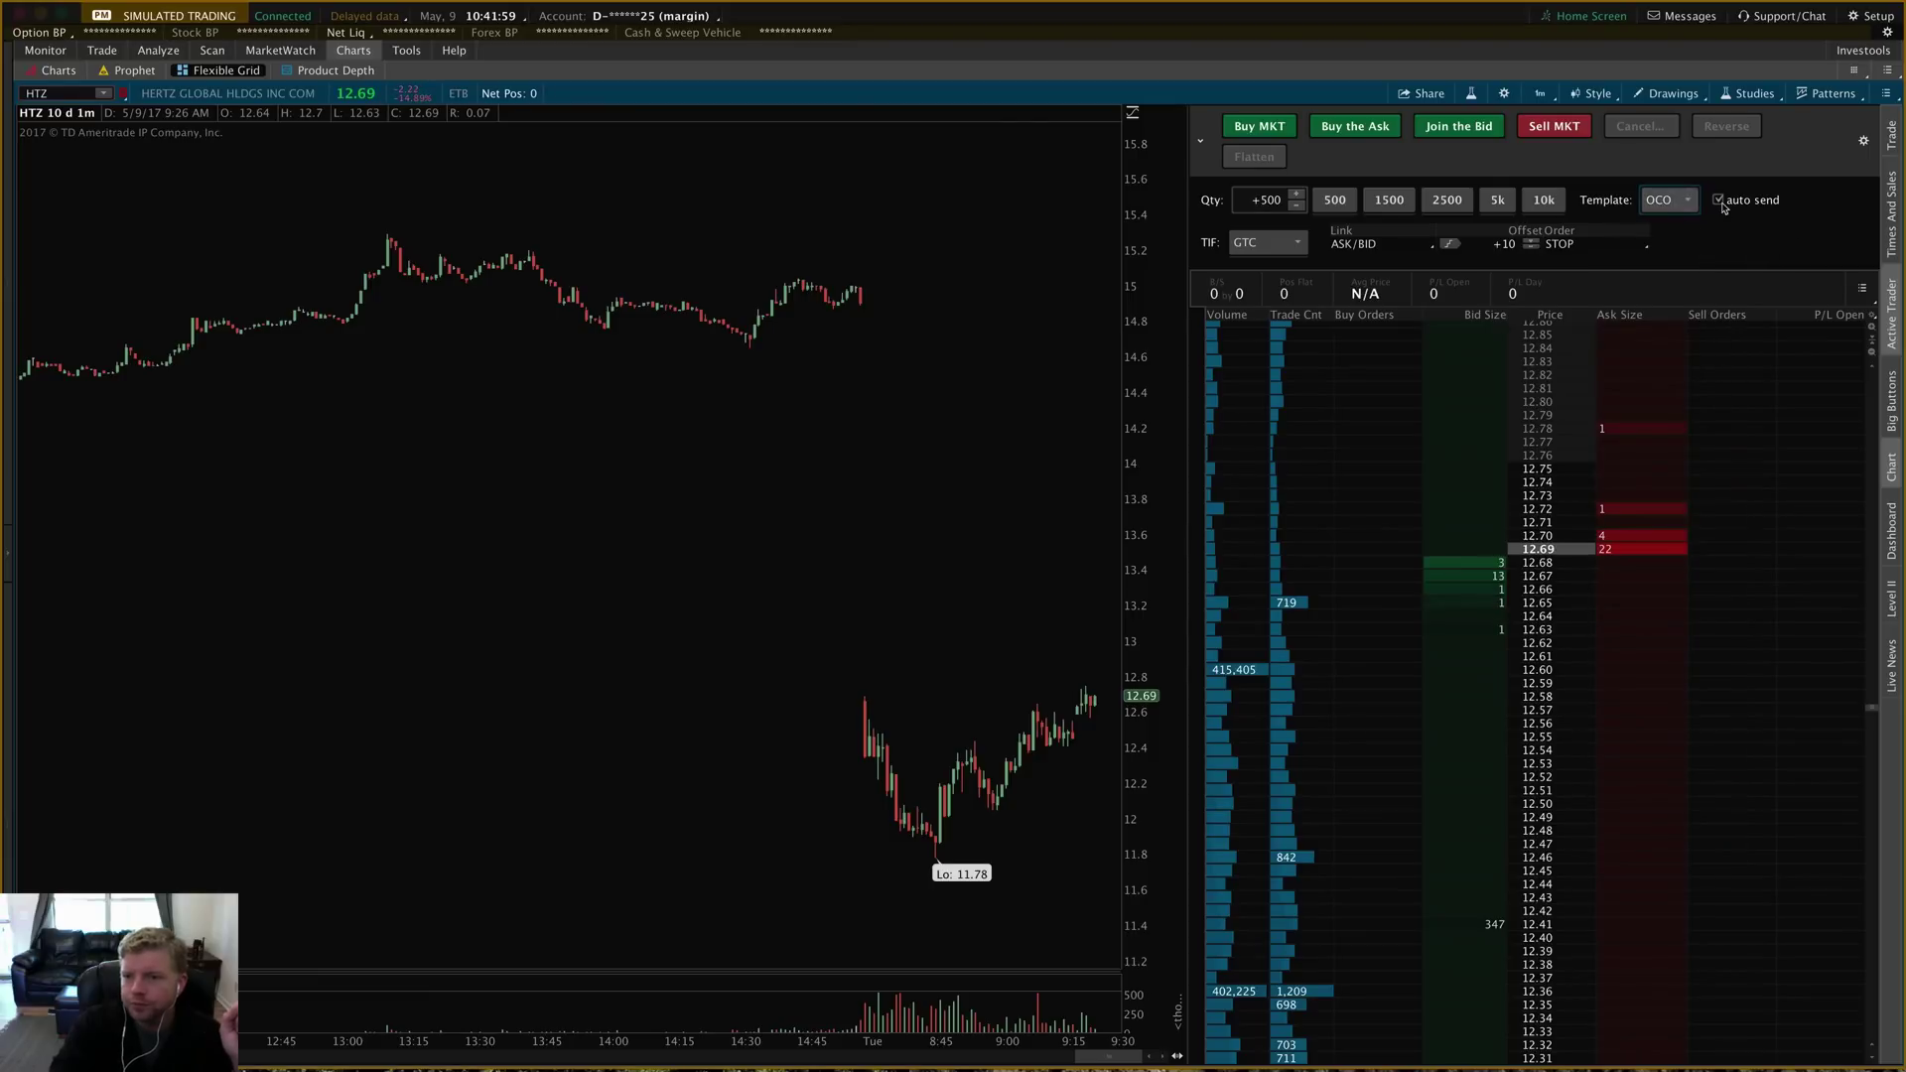
- Apply the TRG w/ bracket template and place a 500-share buy limit order at 12.54 with its limit and stop exits
{"action": "left_click", "coordinate": [1663, 201]}
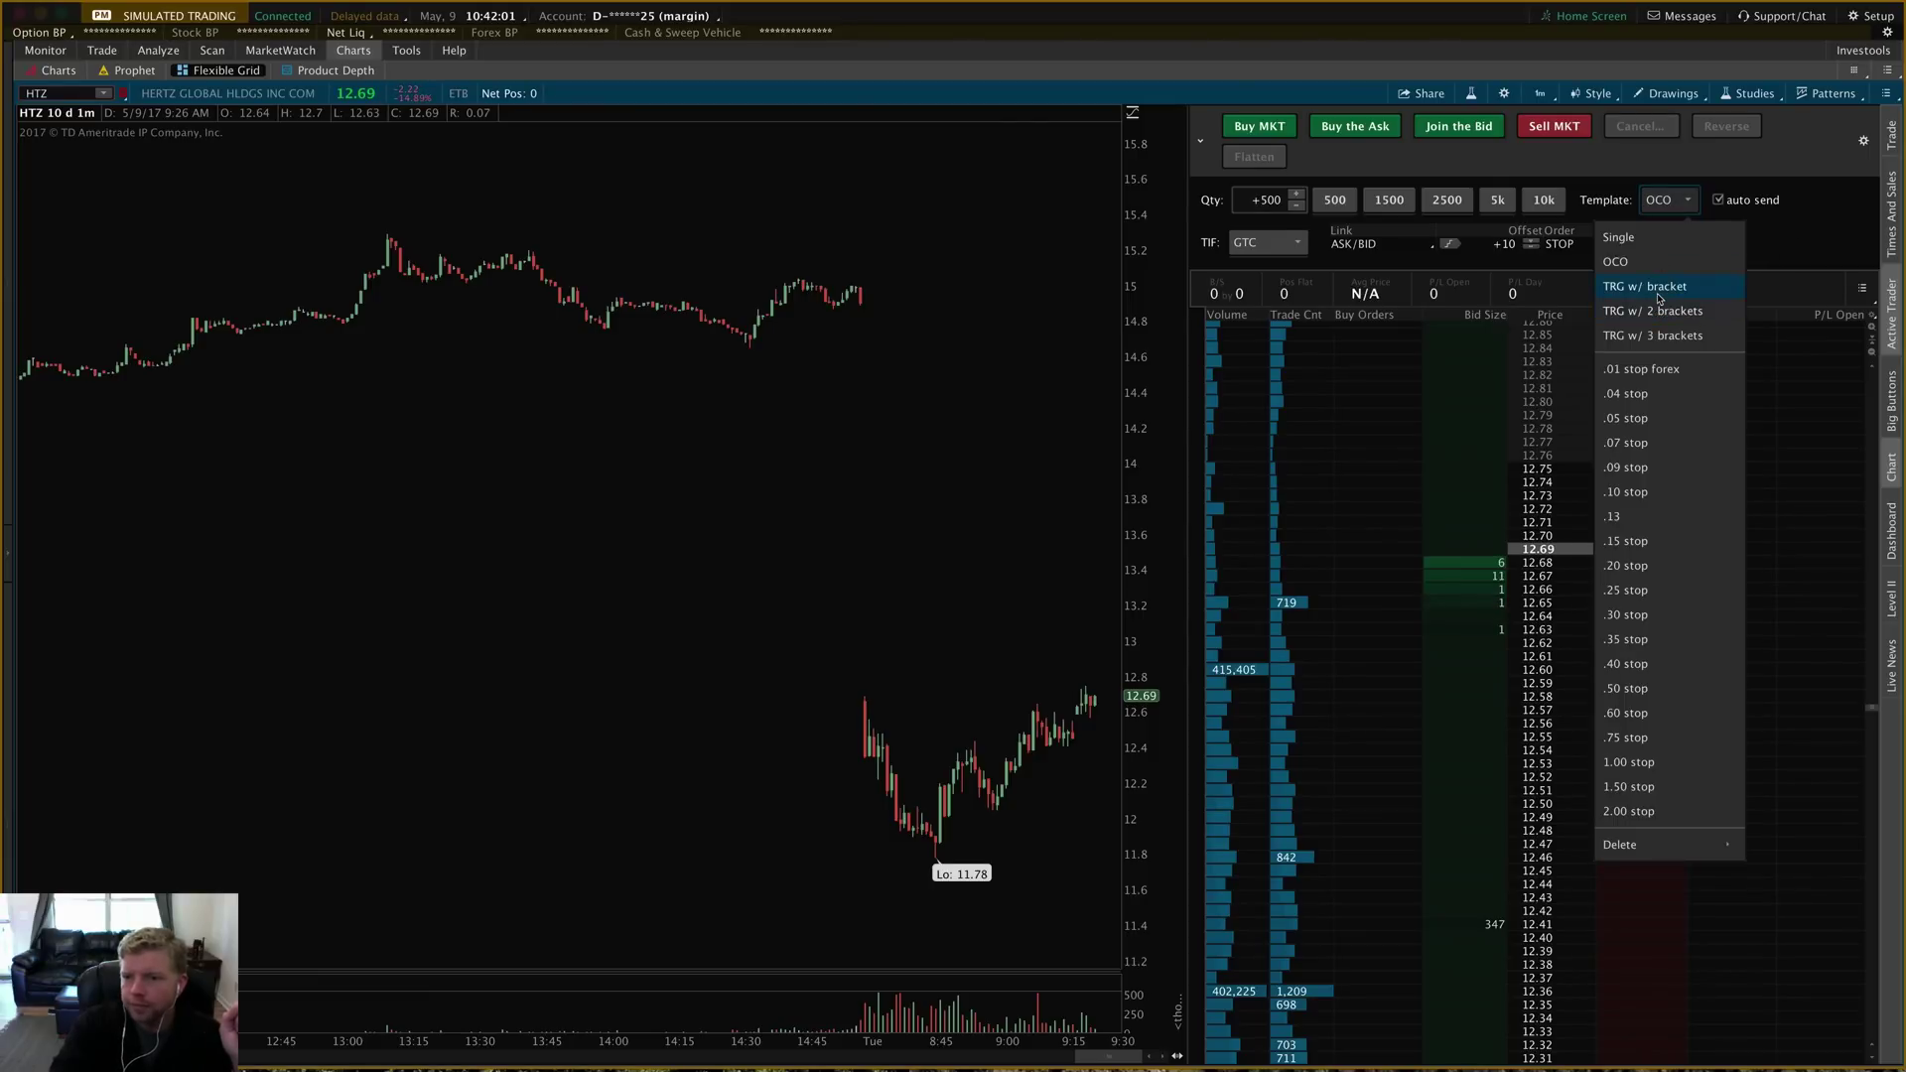
{"action": "left_click", "coordinate": [1658, 288]}
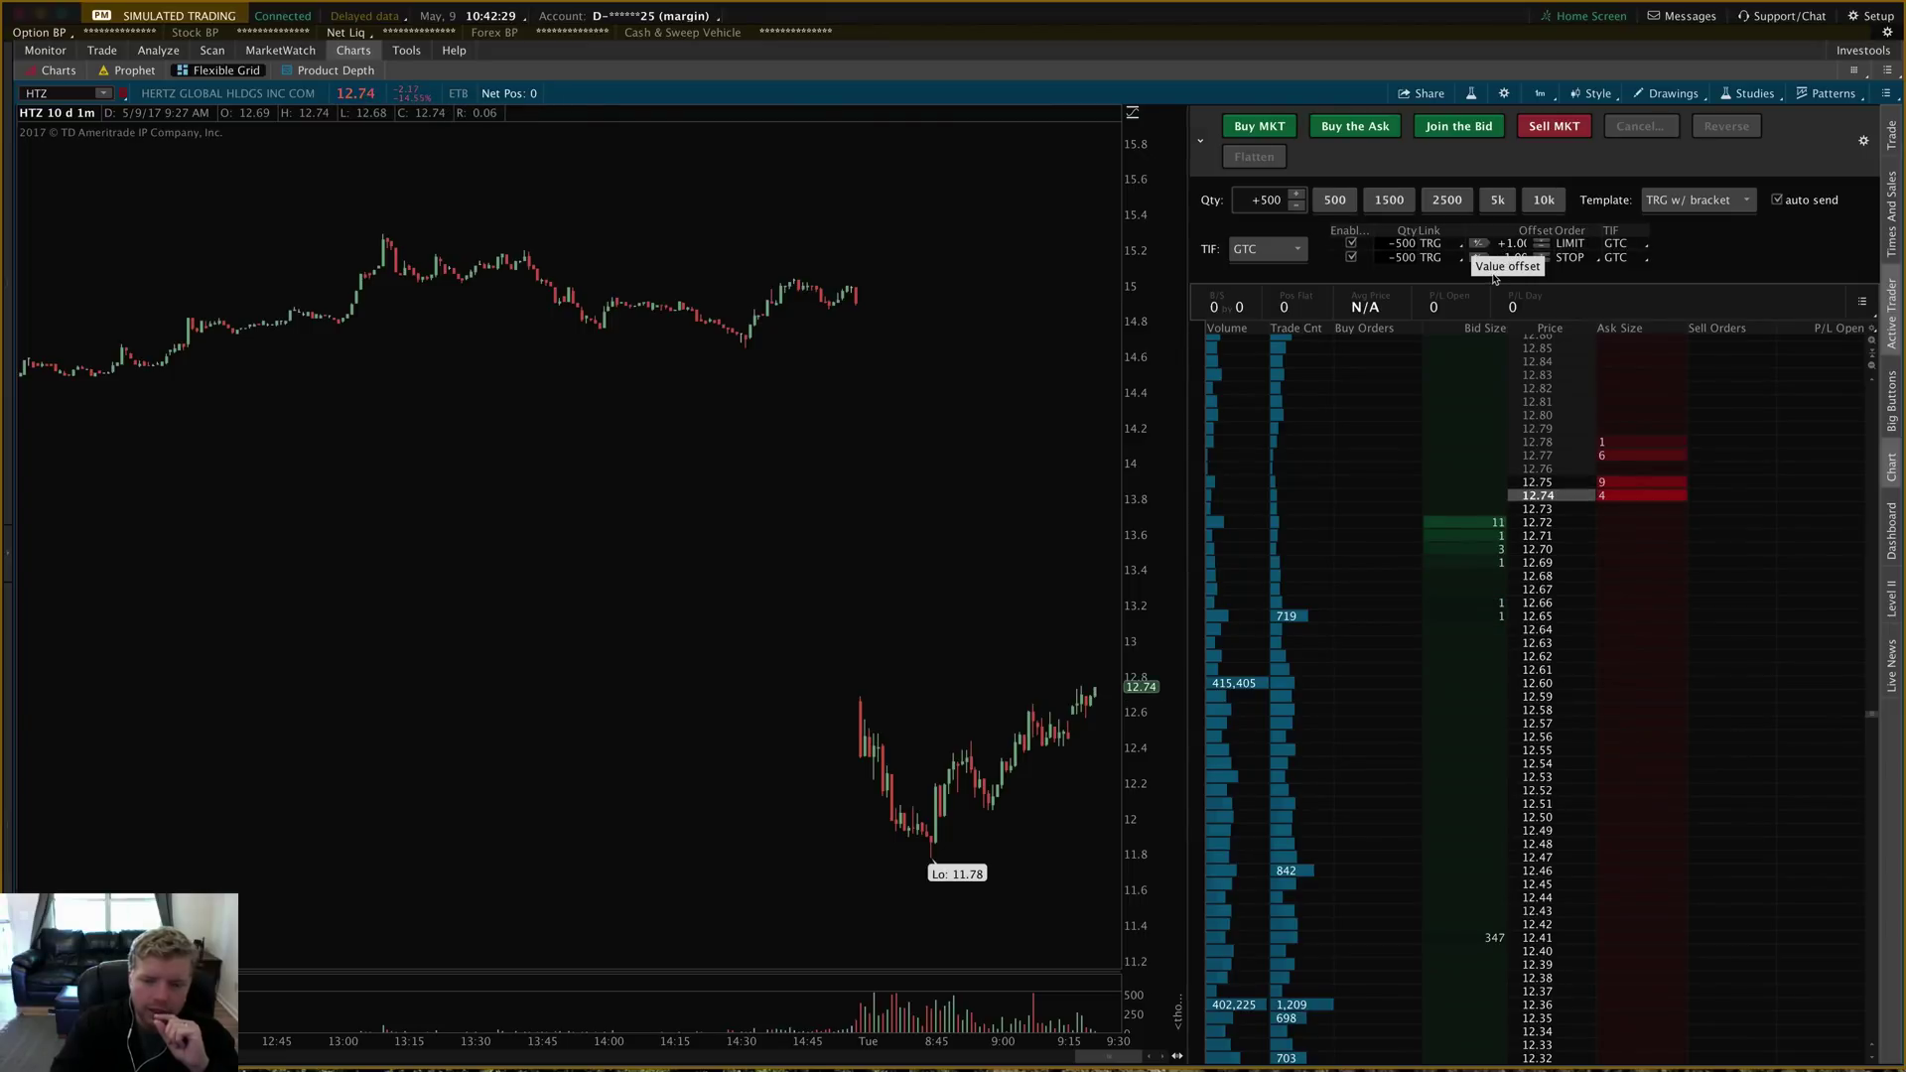
{"action": "left_click", "coordinate": [1491, 685]}
{"action": "mouse_move", "coordinate": [1490, 683]}
{"action": "left_mouse_down"}
{"action": "mouse_move", "coordinate": [1446, 832]}
{"action": "mouse_move", "coordinate": [1446, 774]}
{"action": "left_mouse_up"}
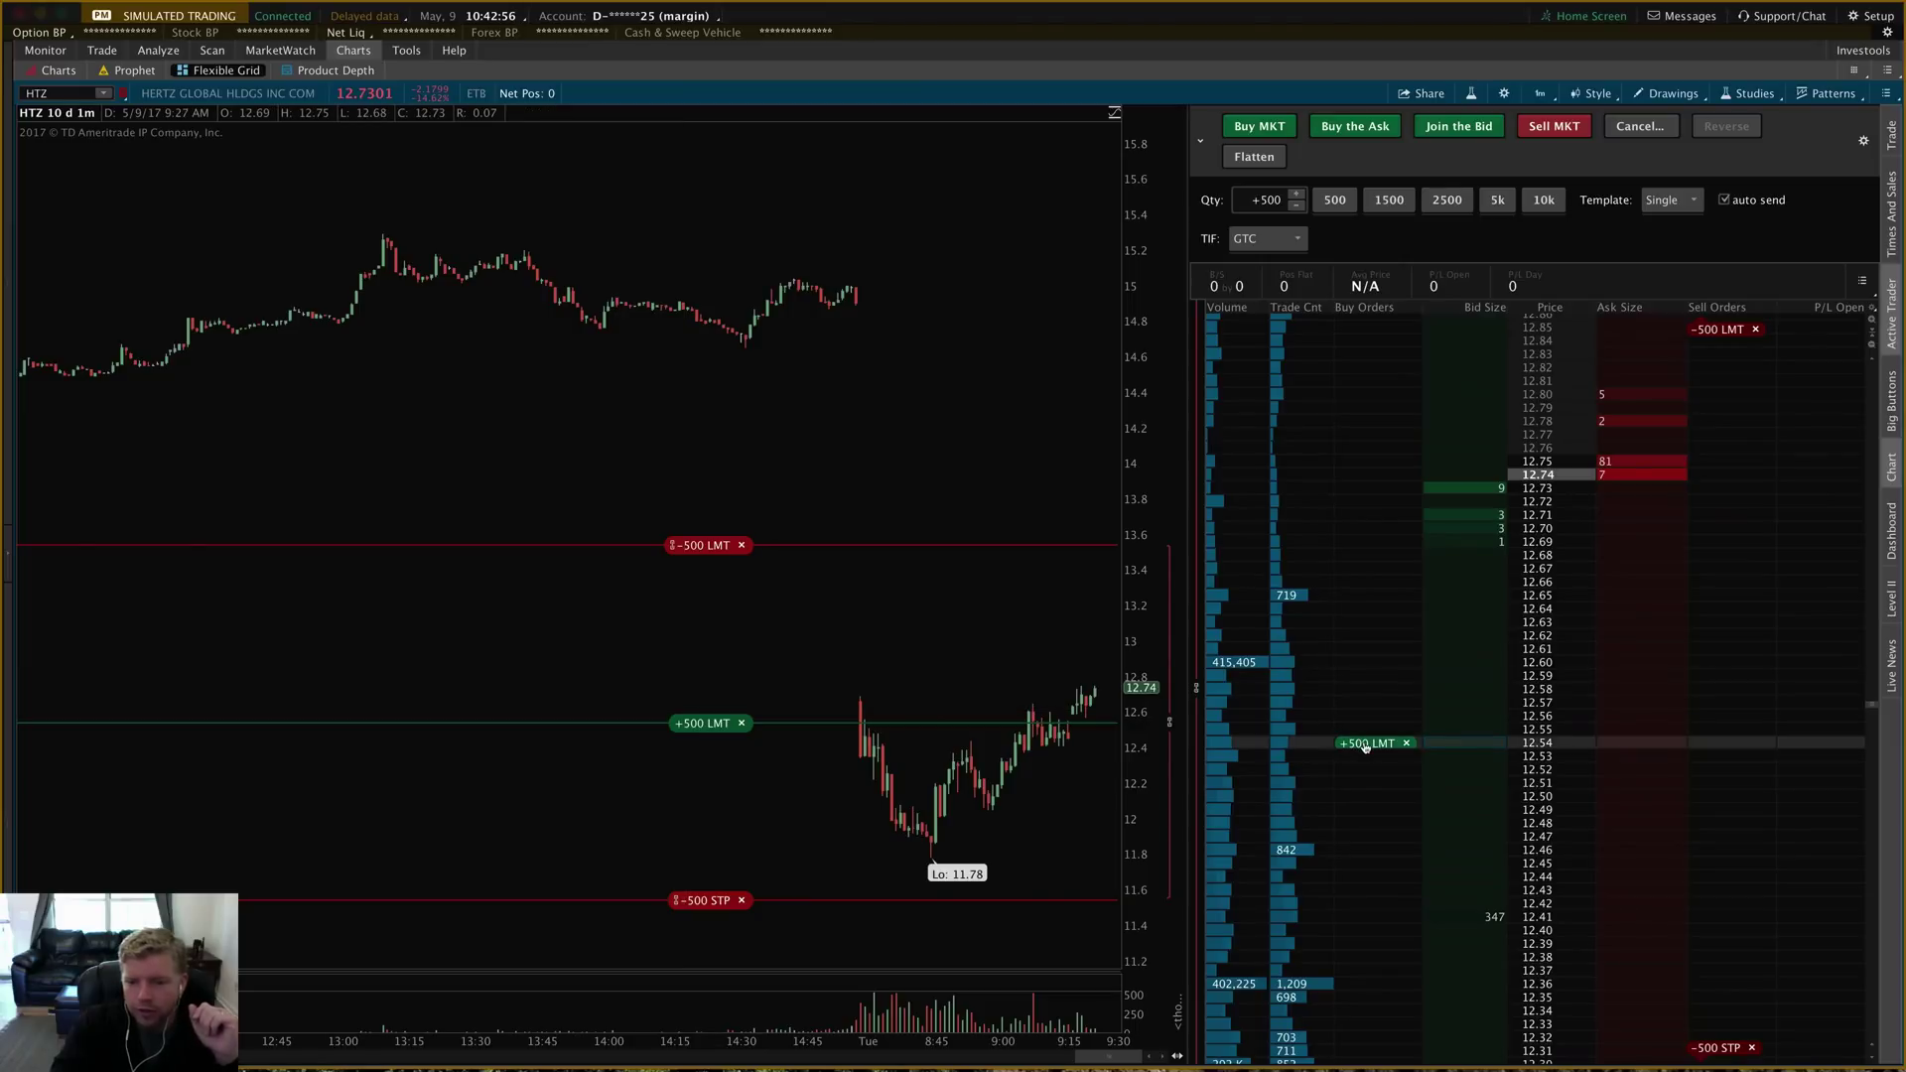
- Reposition the bracketed buy limit order on the chart to 12.41, to 12.27 and finally to 12.47
{"action": "left_click", "coordinate": [712, 723]}
{"action": "left_click_drag", "start_coordinate": [711, 723], "coordinate": [717, 746]}
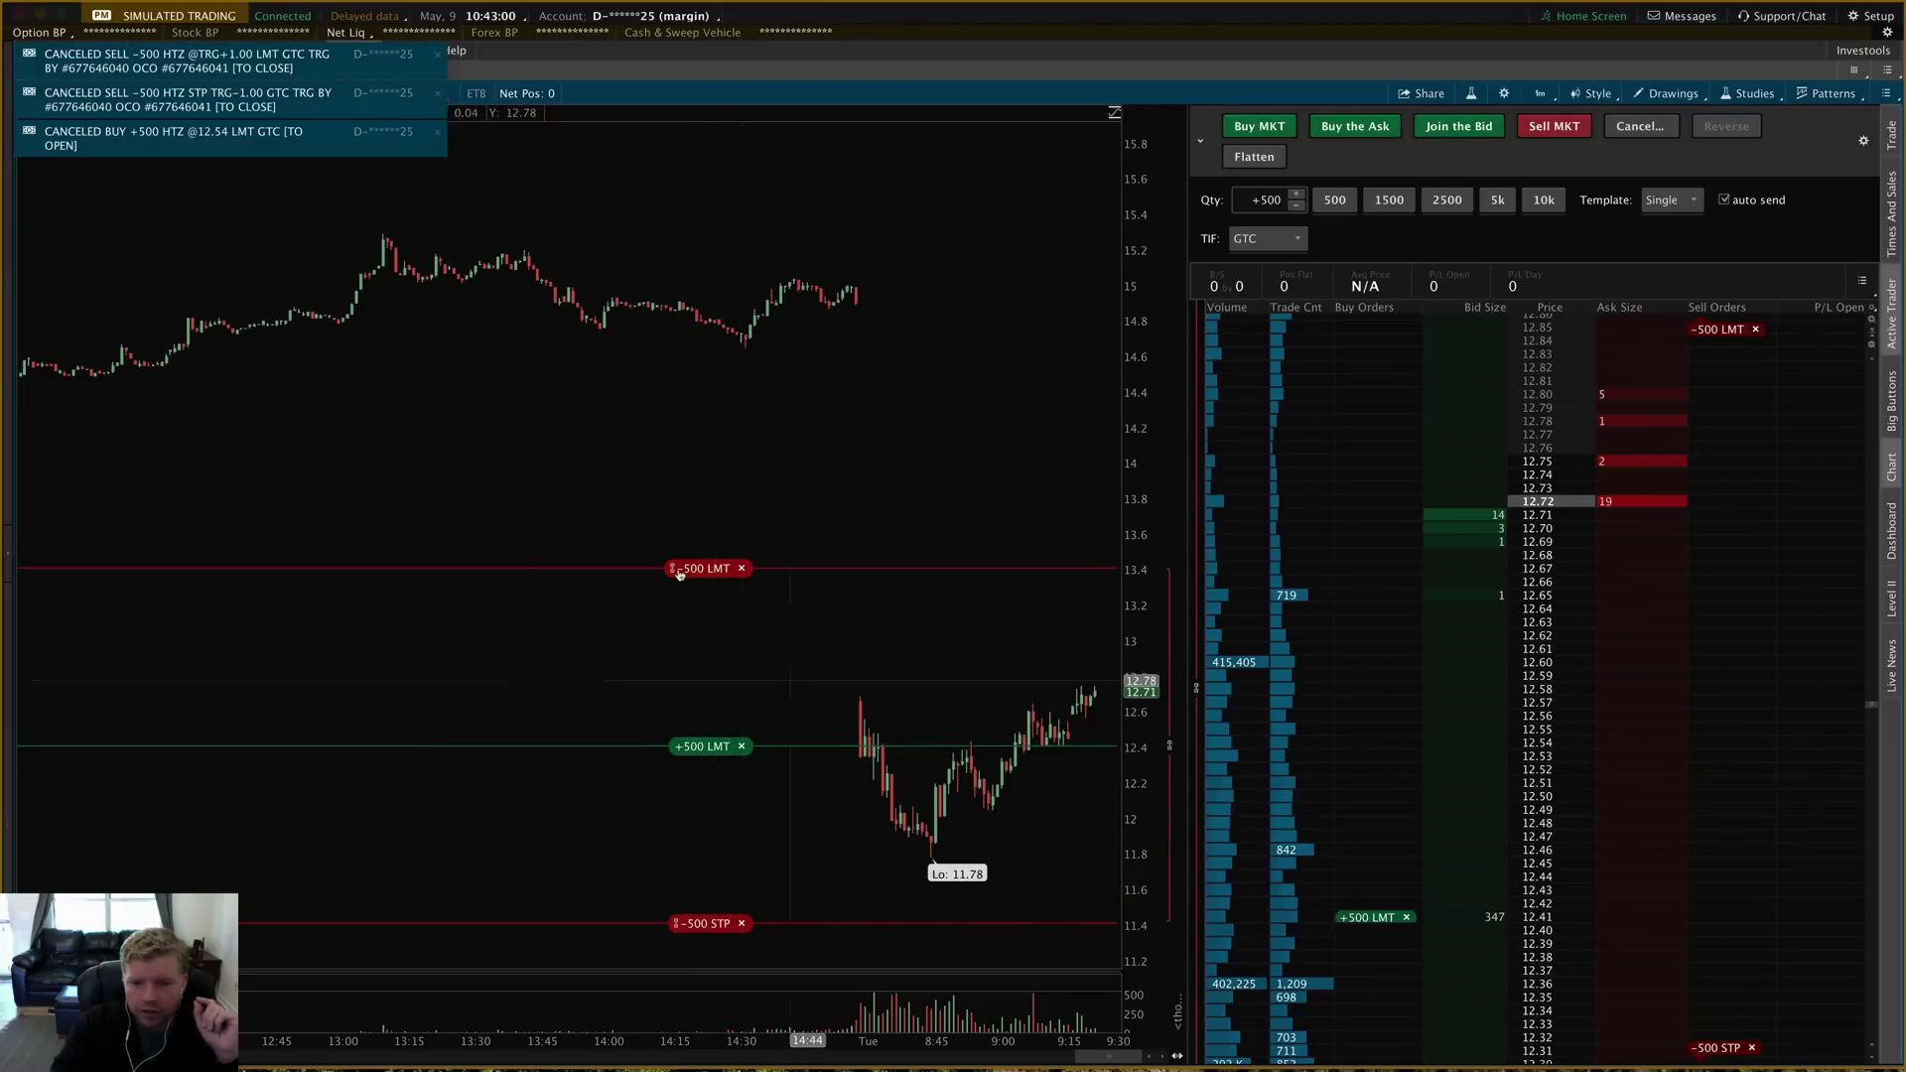
{"action": "left_click_drag", "start_coordinate": [702, 745], "coordinate": [706, 770]}
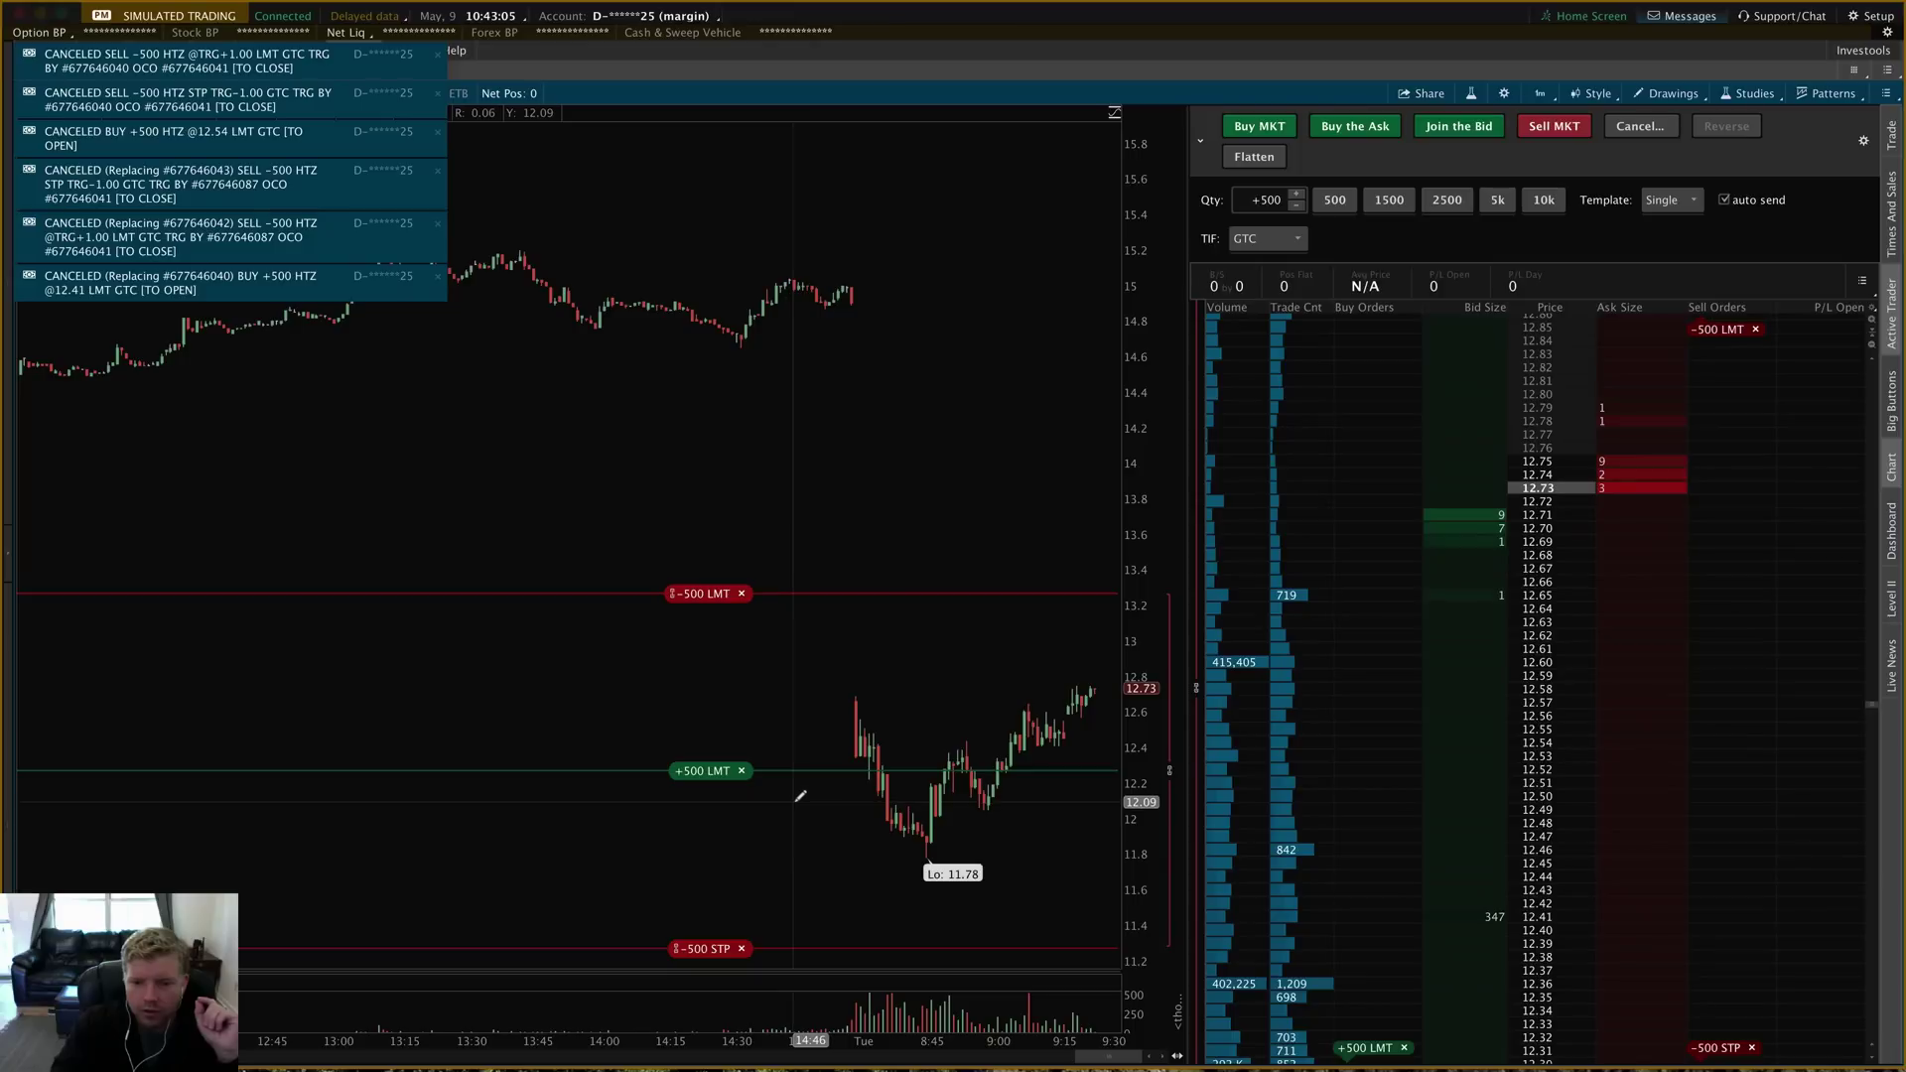
{"action": "left_click_drag", "start_coordinate": [720, 772], "coordinate": [723, 738]}
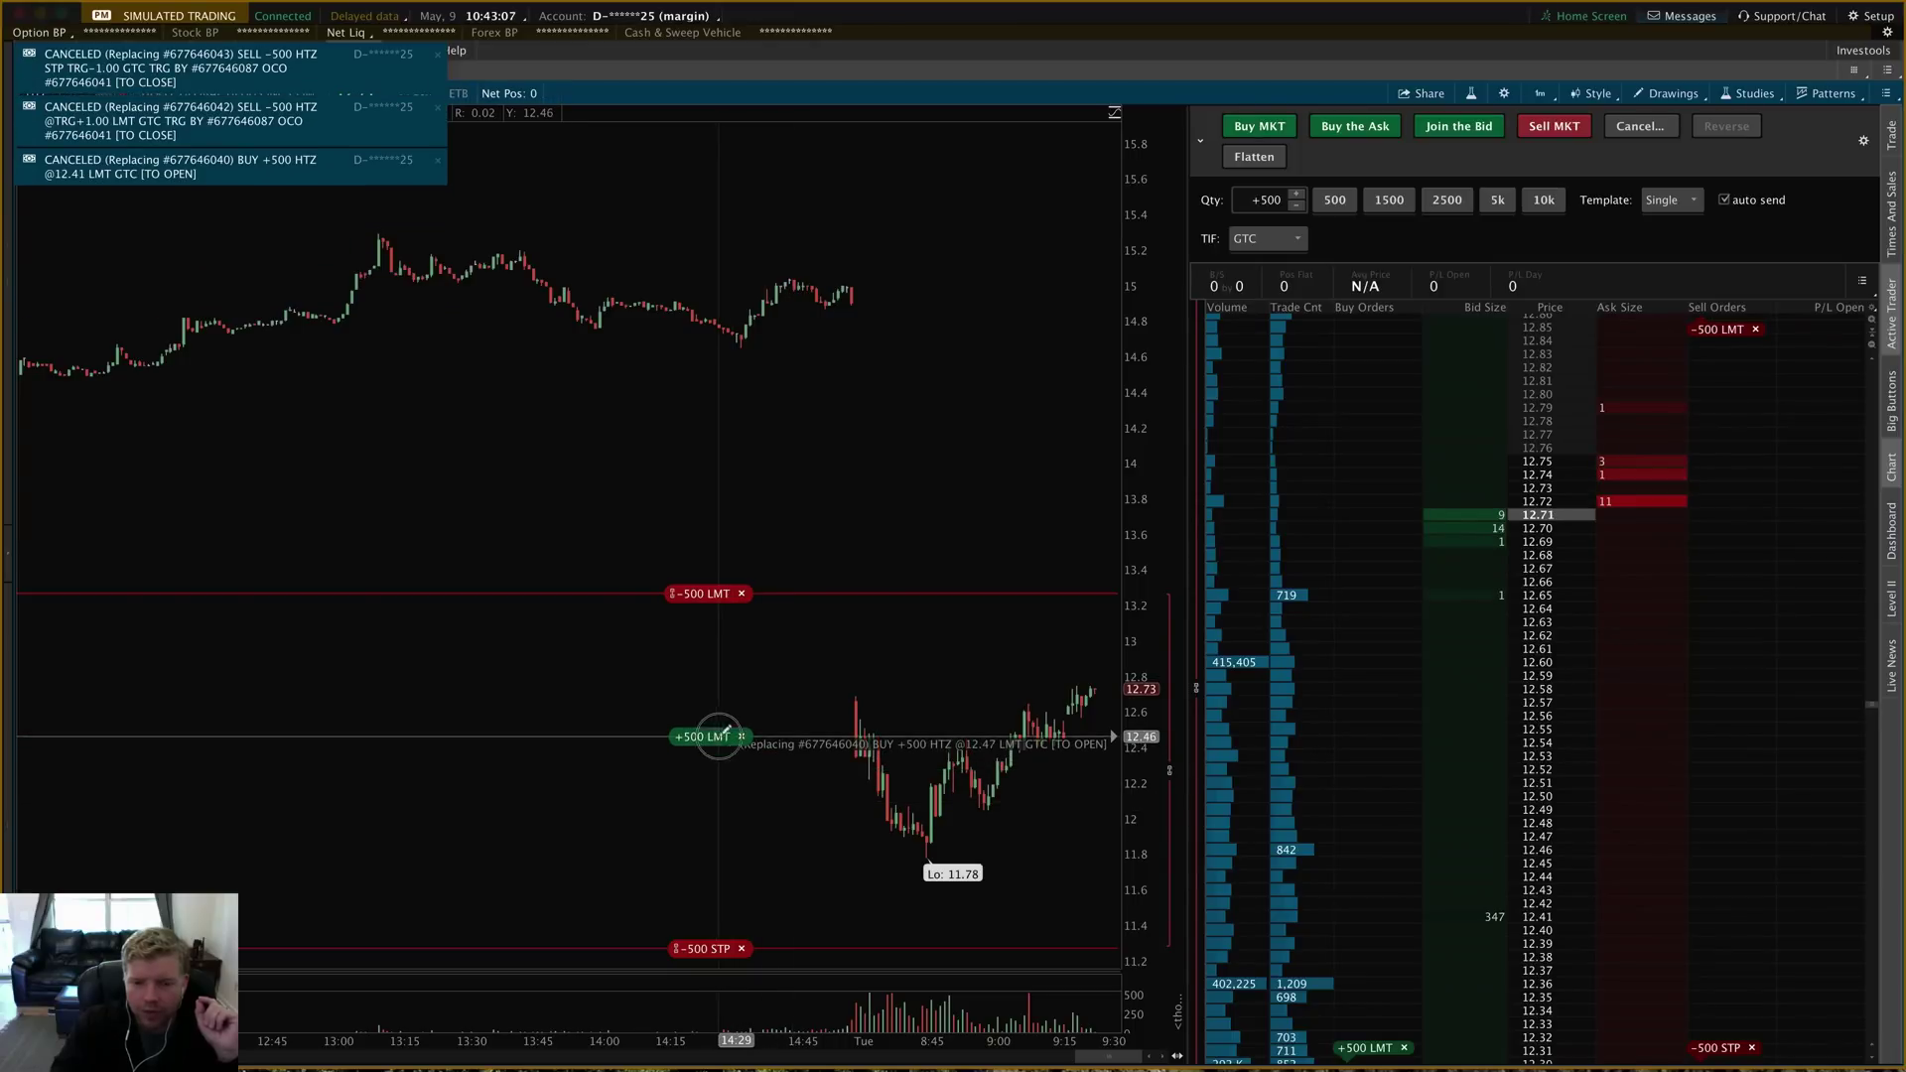
- Move the bracket's stop order to 11.76 and its sell limit order to 13.33 on the chart
{"action": "left_click_drag", "start_coordinate": [702, 912], "coordinate": [702, 863]}
{"action": "left_click_drag", "start_coordinate": [702, 557], "coordinate": [702, 584]}
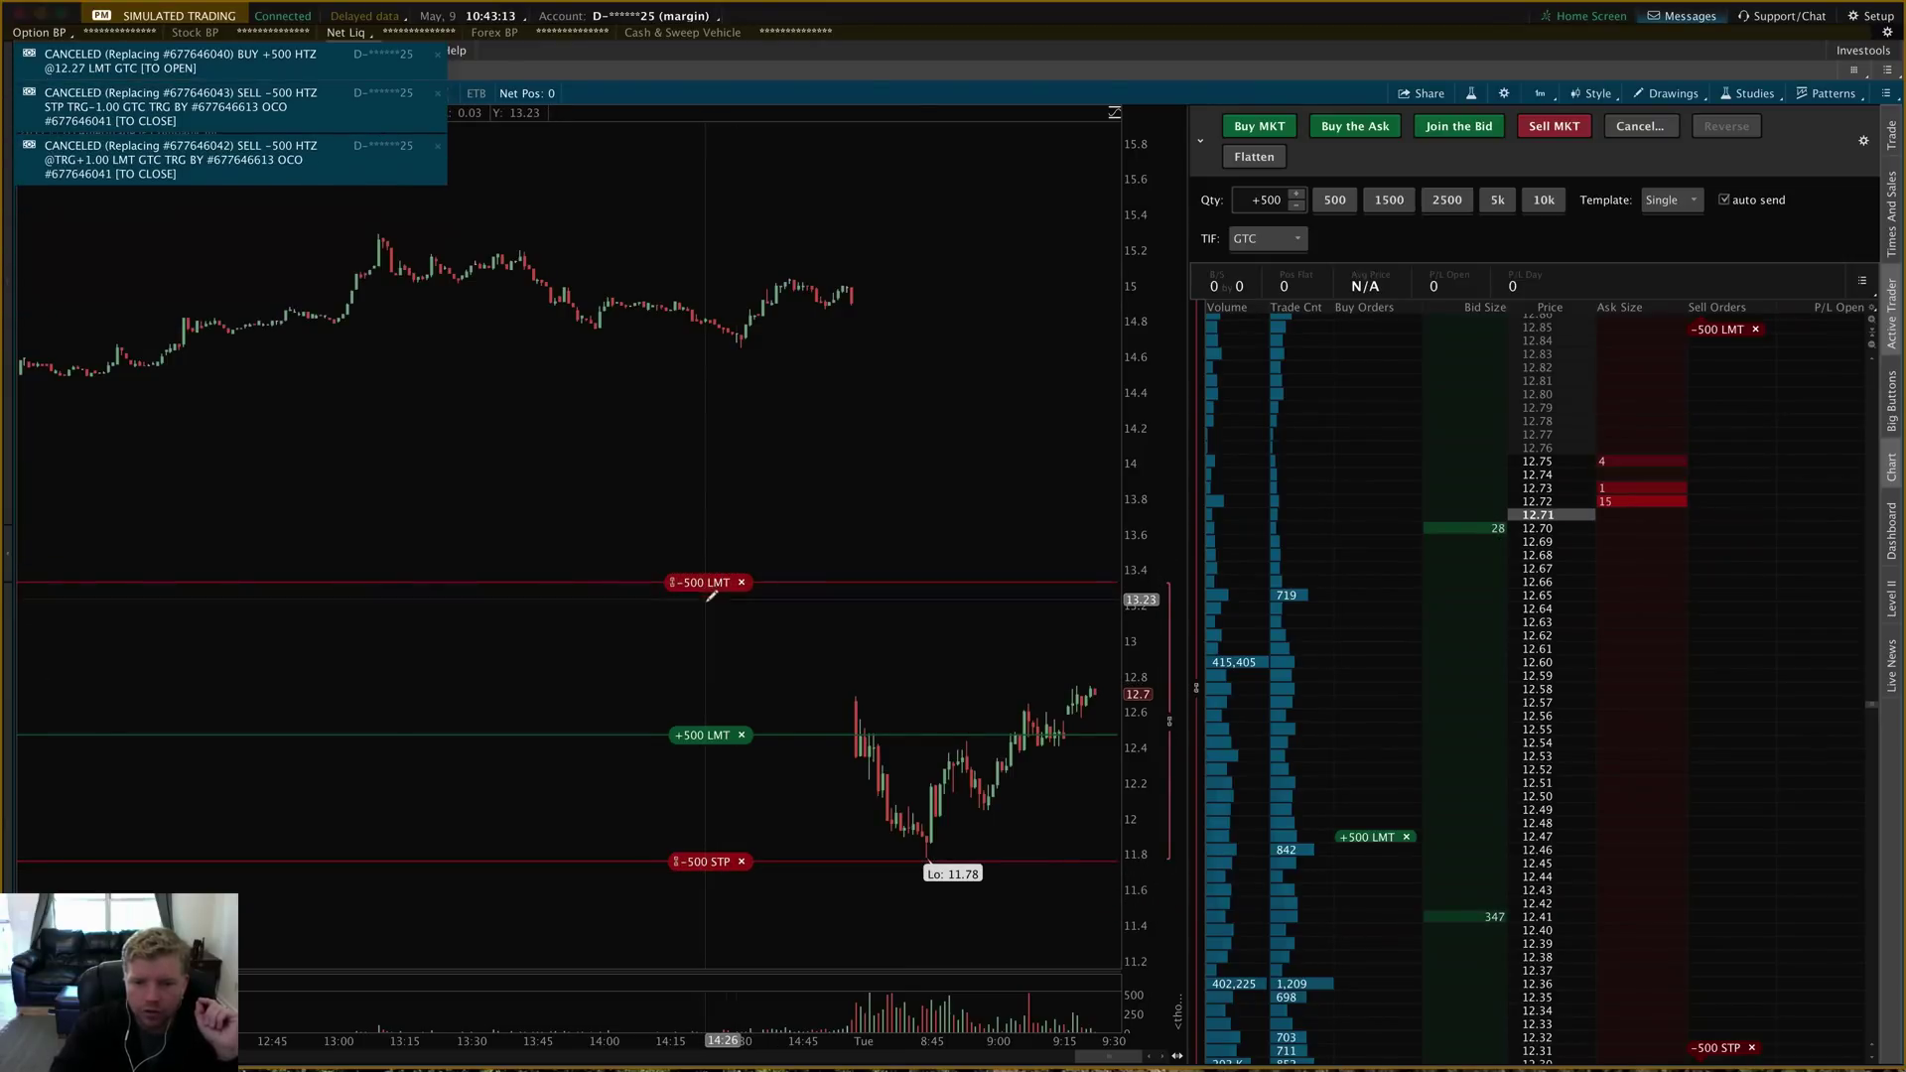
- Reposition the buy limit order on the chart to 12.37 and back up to 12.50, and cancel the whole bracket order
{"action": "left_click_drag", "start_coordinate": [710, 745], "coordinate": [691, 767]}
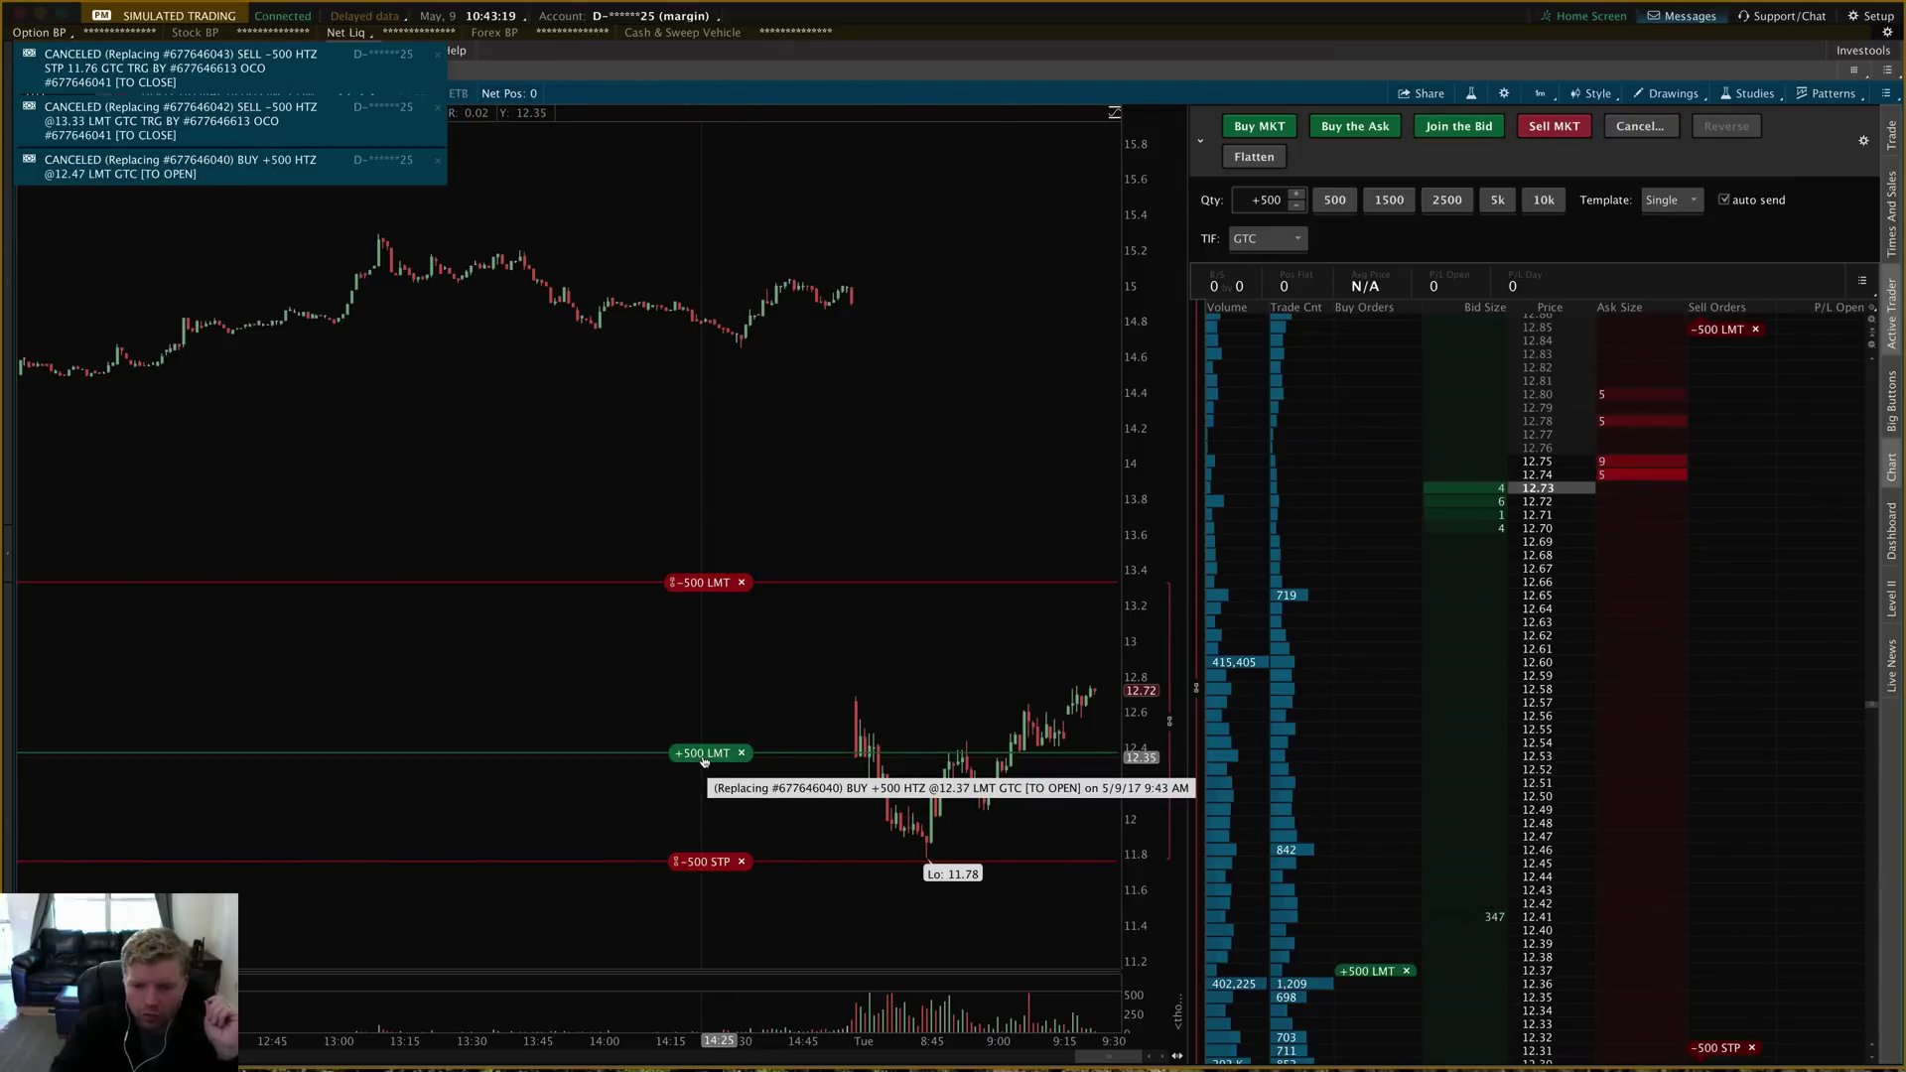
{"action": "left_click_drag", "start_coordinate": [695, 752], "coordinate": [695, 730]}
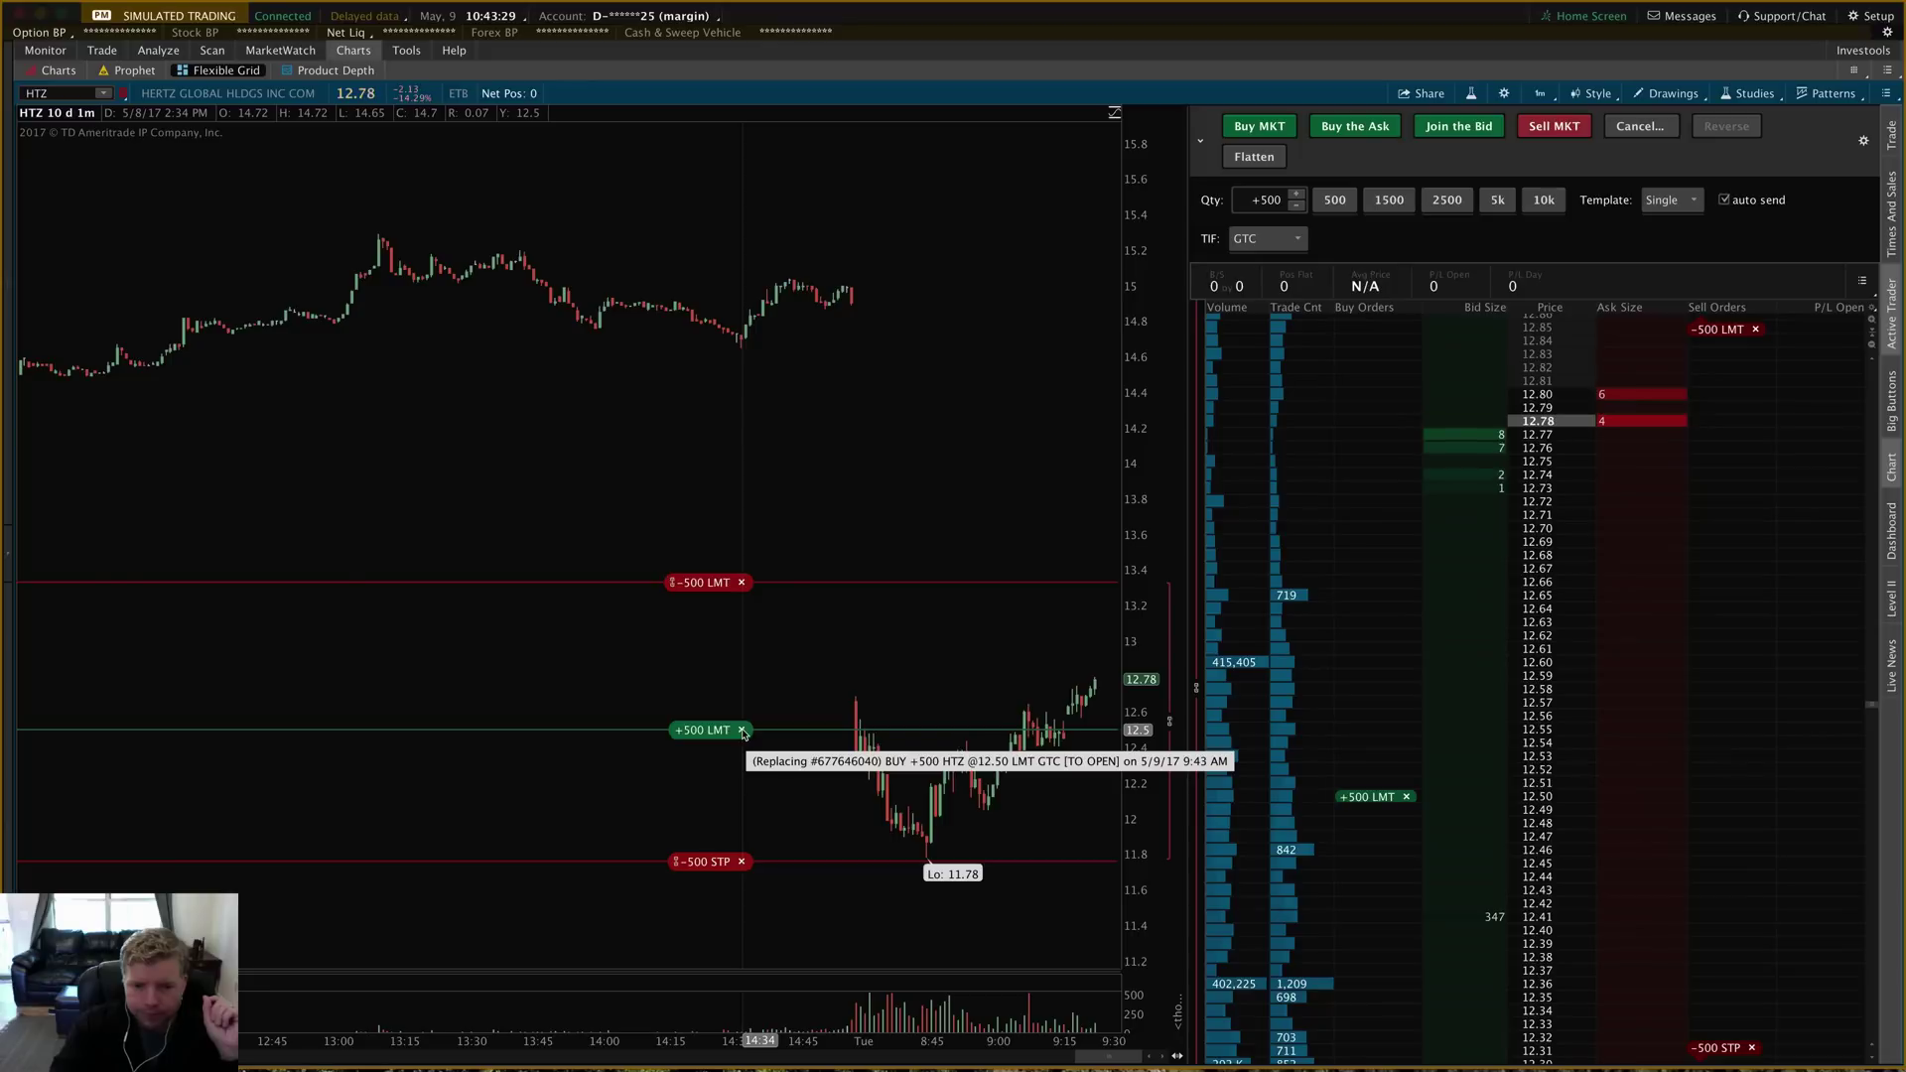
{"action": "left_click", "coordinate": [741, 730]}
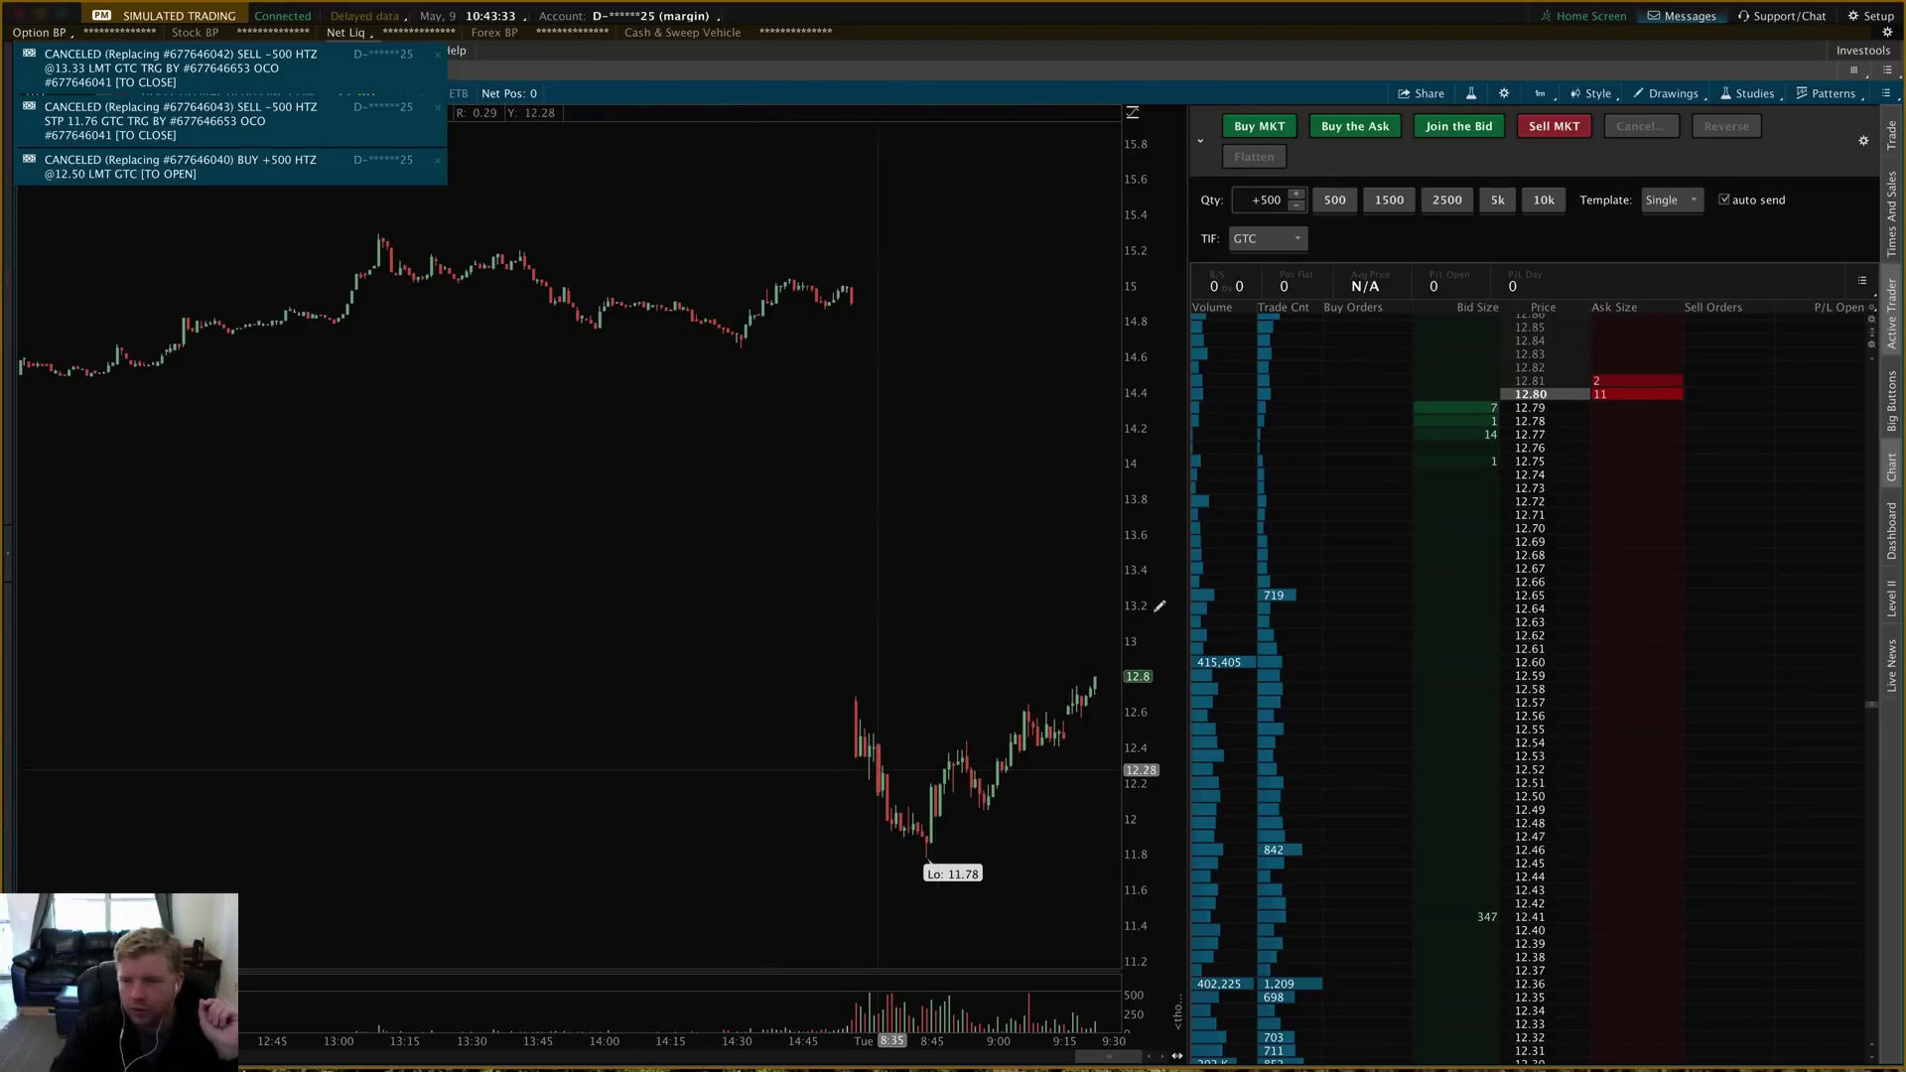
- Apply the TRG w/ 3 brackets template and place a 500-share buy limit order at 12.58, with all its exits in view on the chart
{"action": "left_click", "coordinate": [1667, 202]}
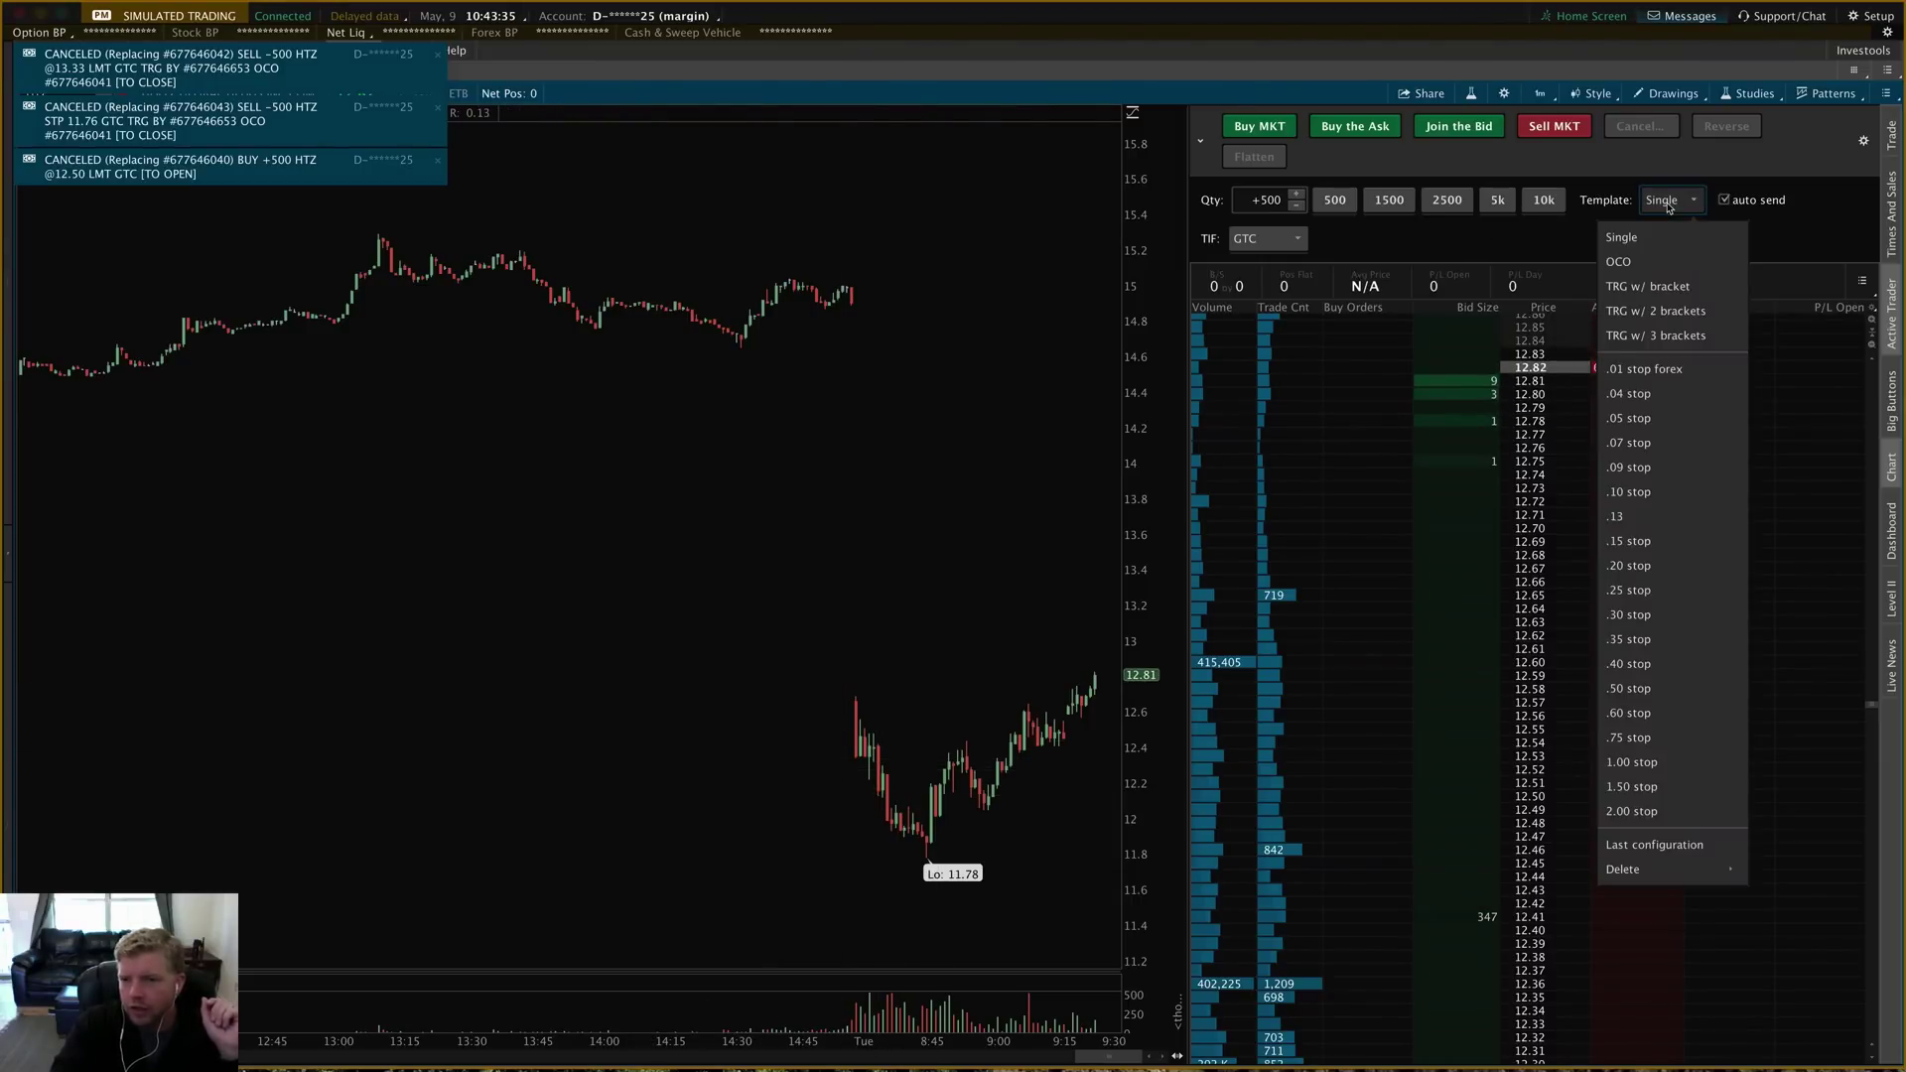
{"action": "left_click", "coordinate": [1677, 335]}
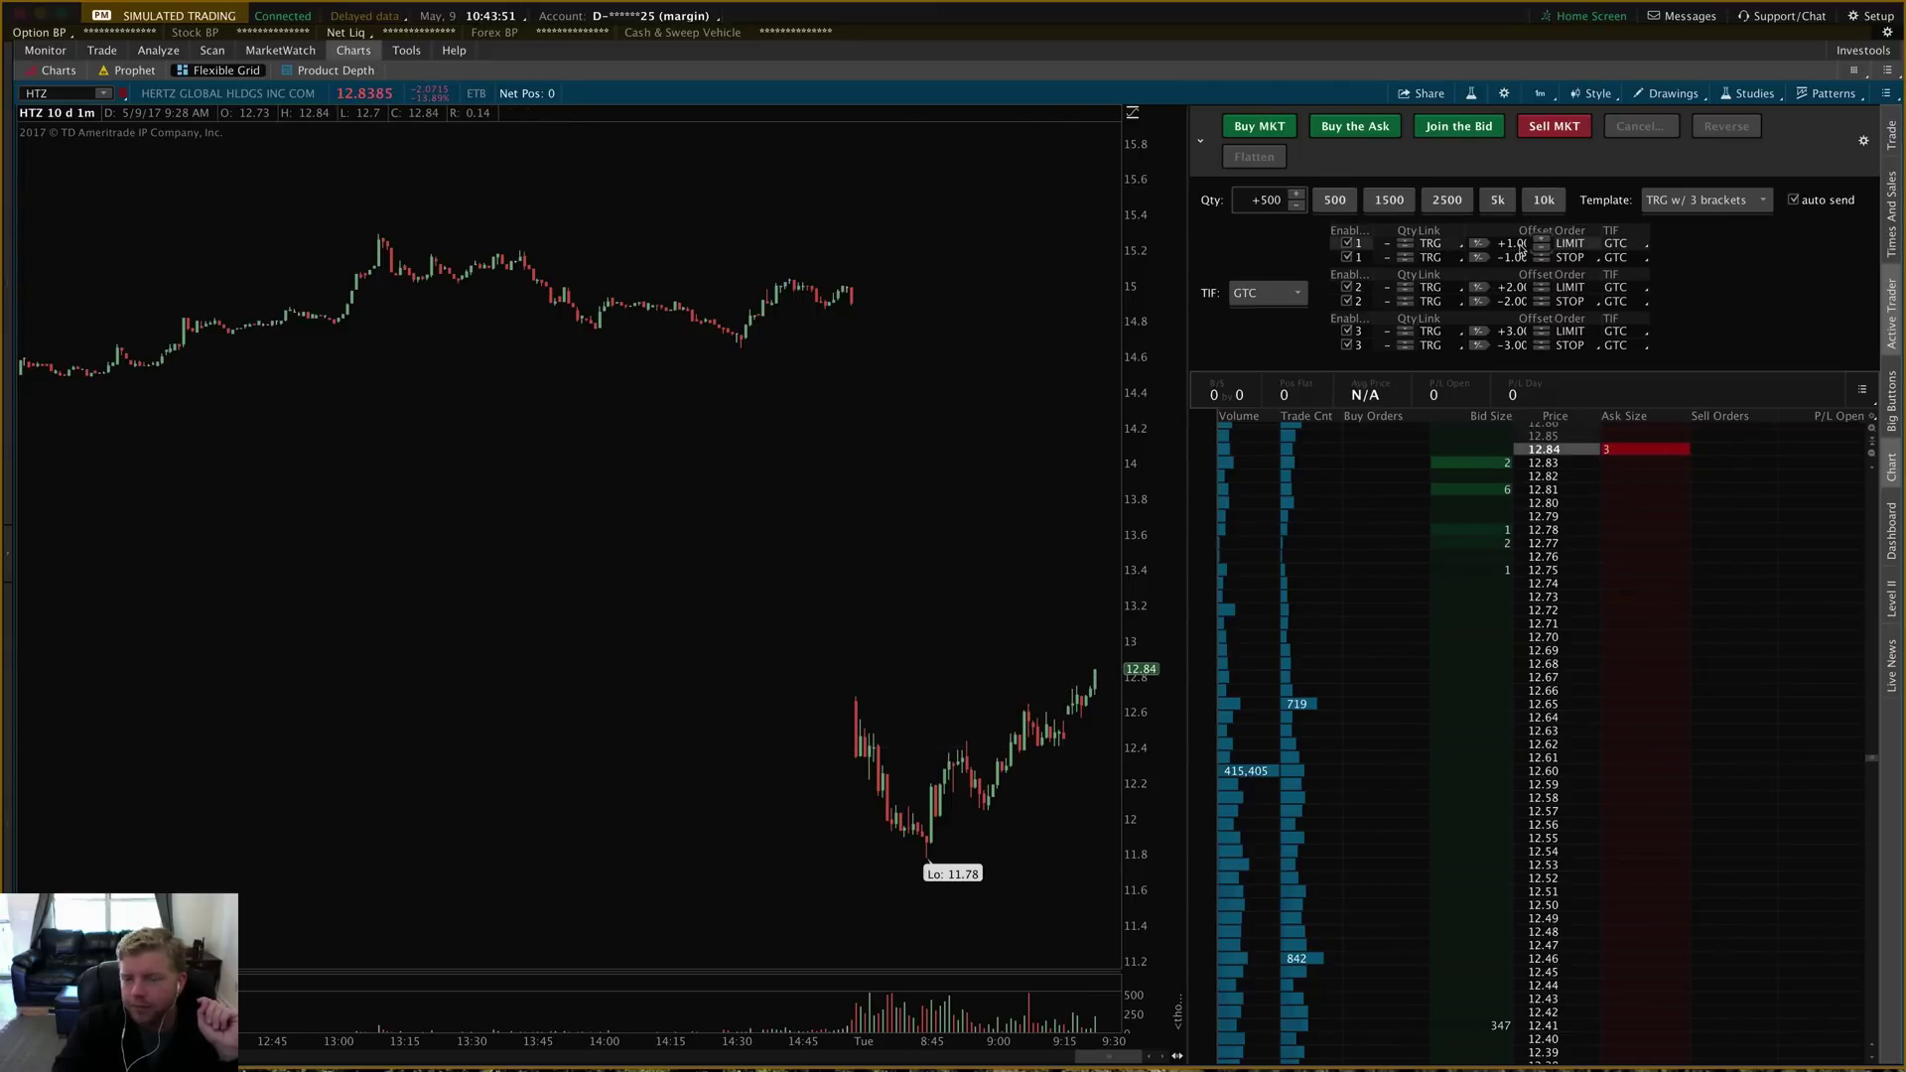
{"action": "left_click", "coordinate": [1380, 437]}
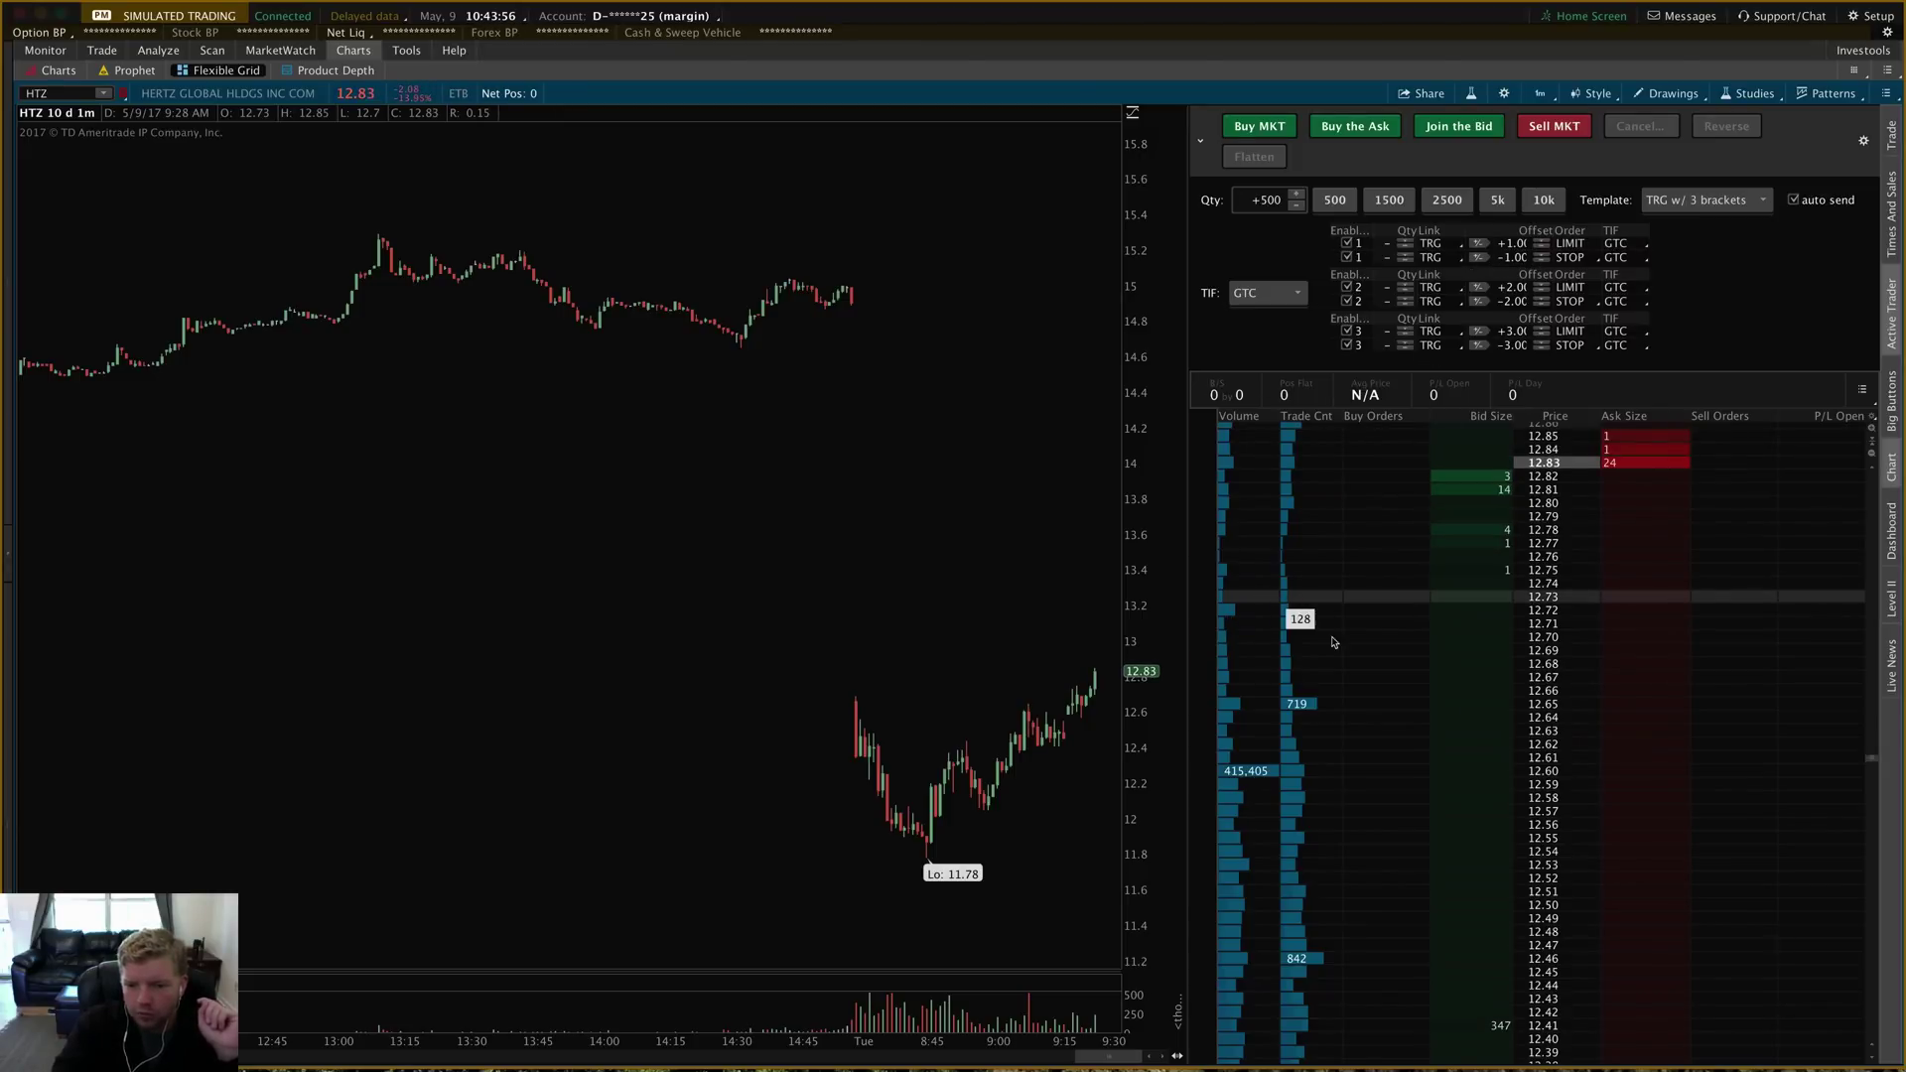
{"action": "left_click", "coordinate": [1451, 759]}
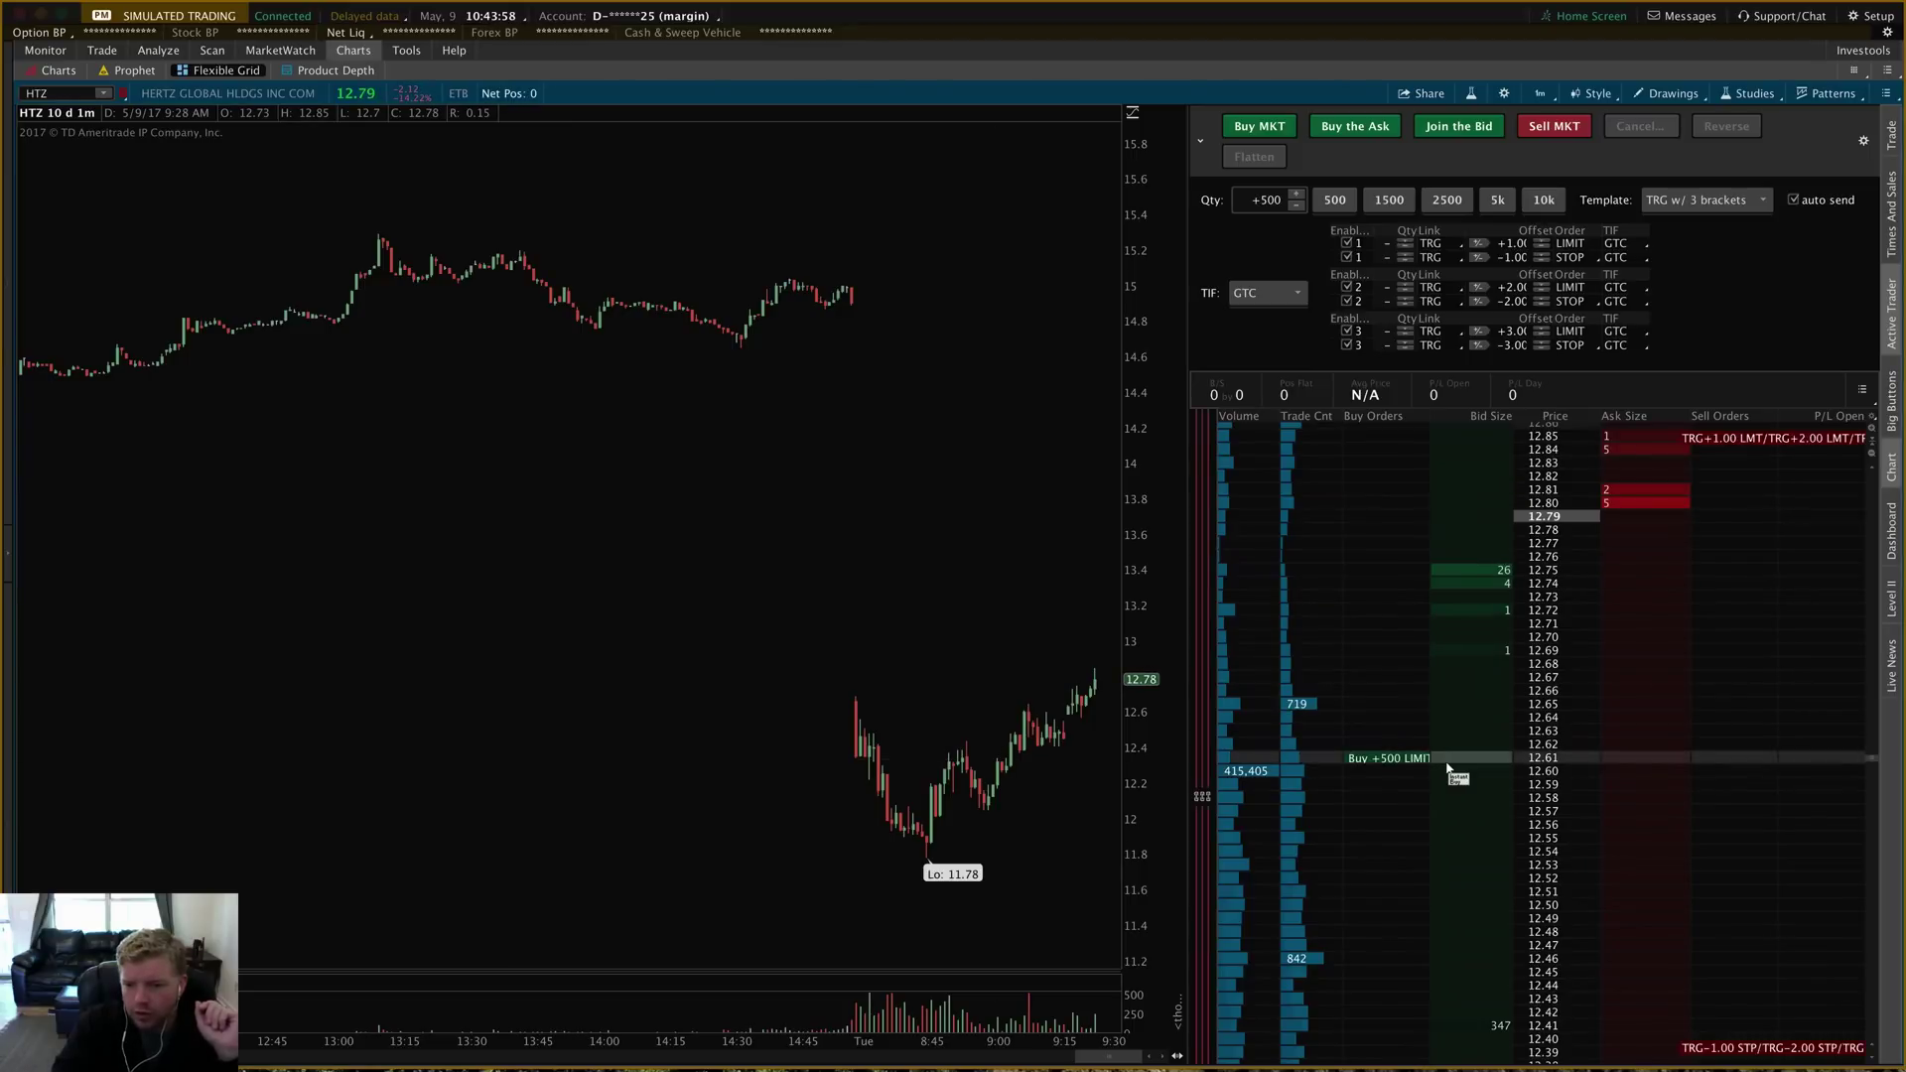
{"action": "left_click_drag", "start_coordinate": [1473, 802], "coordinate": [1473, 802]}
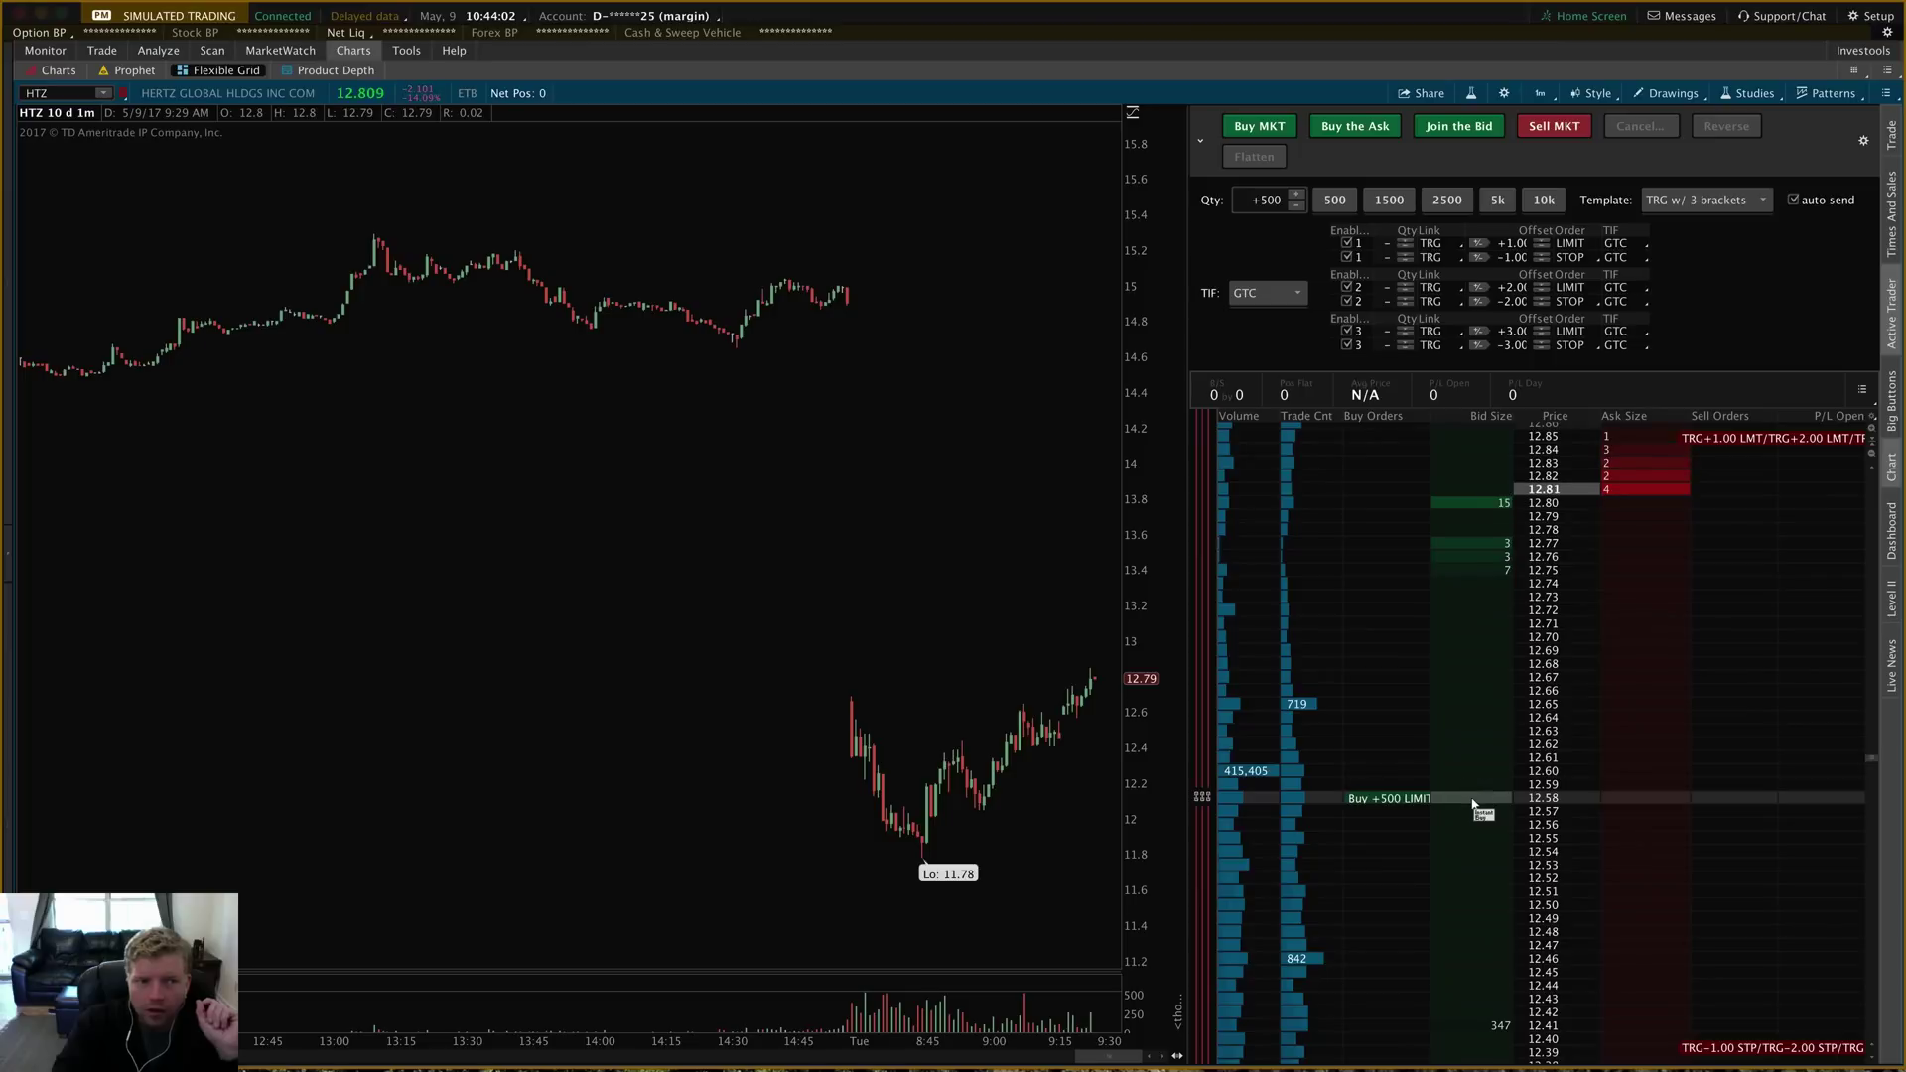
{"action": "left_click_drag", "start_coordinate": [1131, 297], "coordinate": [1133, 637]}
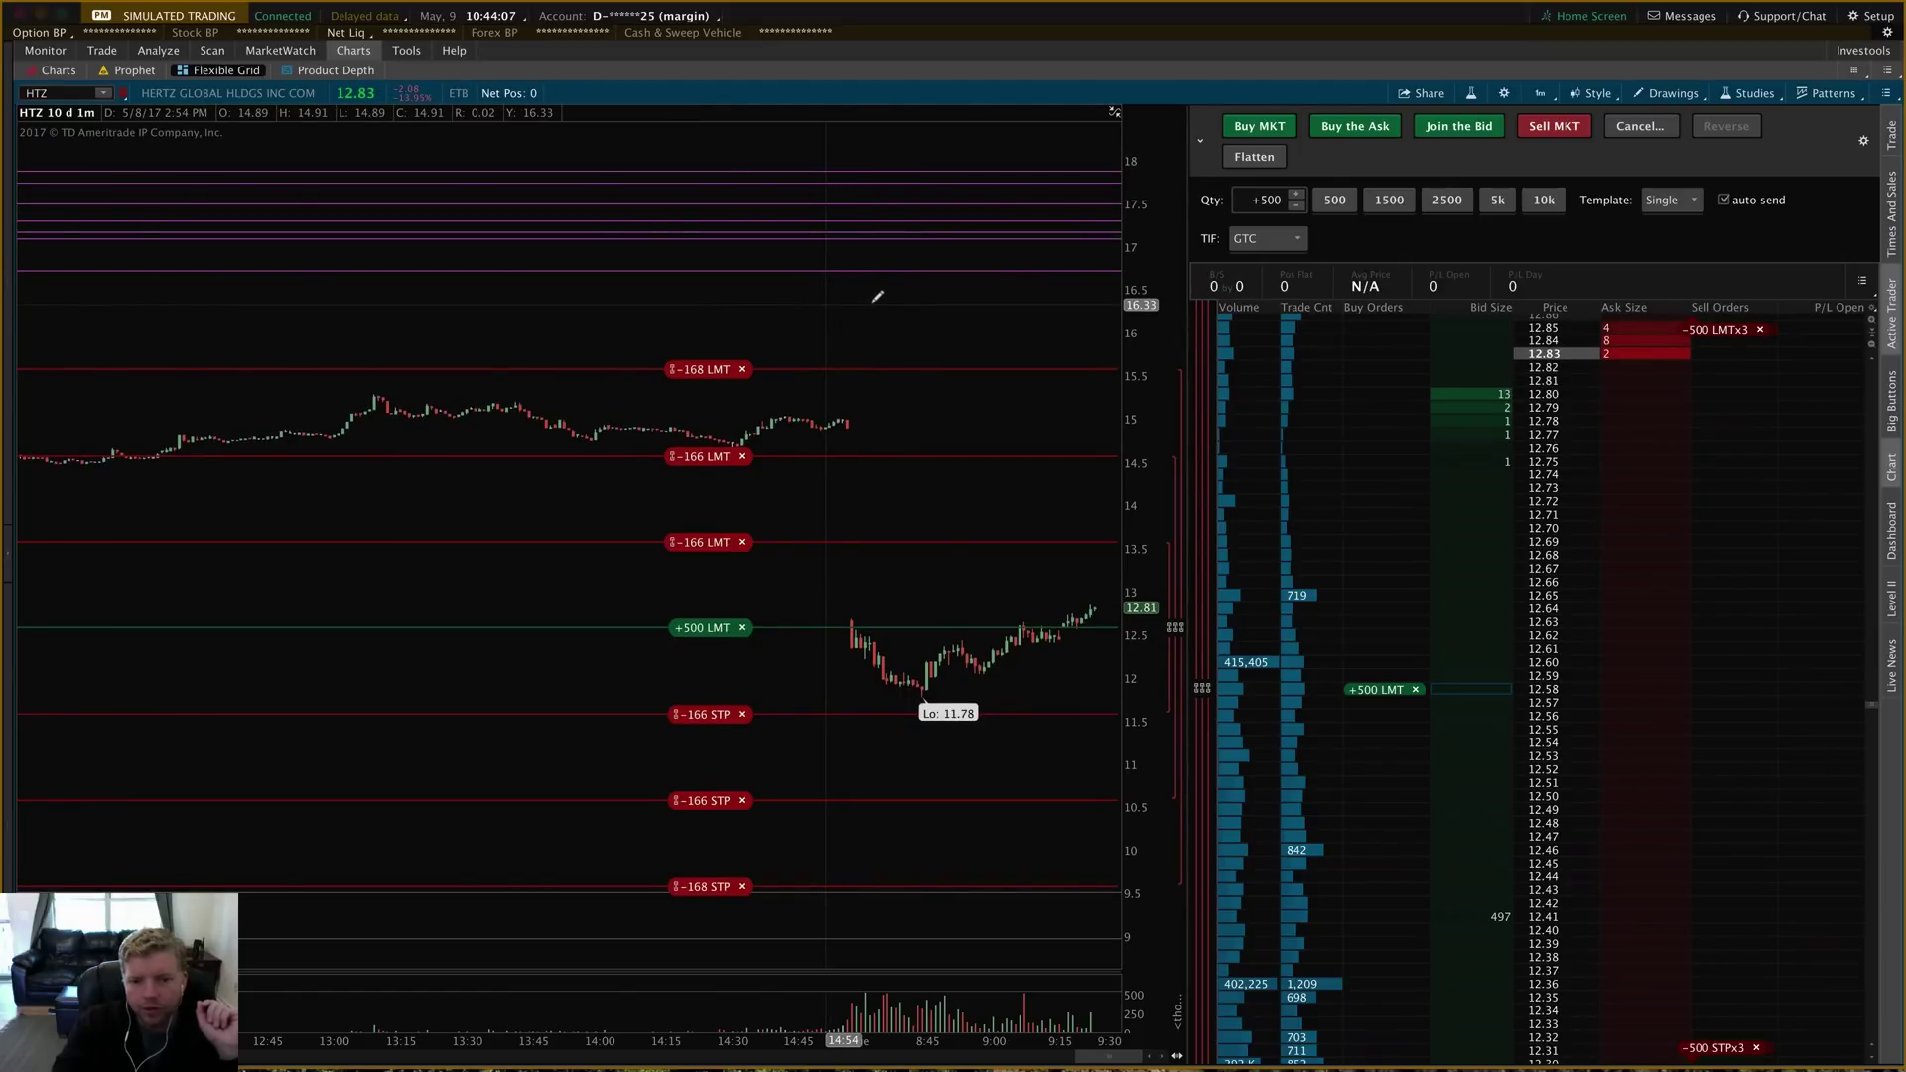
- Remove all drawings from the chart and cancel the three-bracket buy order
{"action": "right_click", "coordinate": [834, 314]}
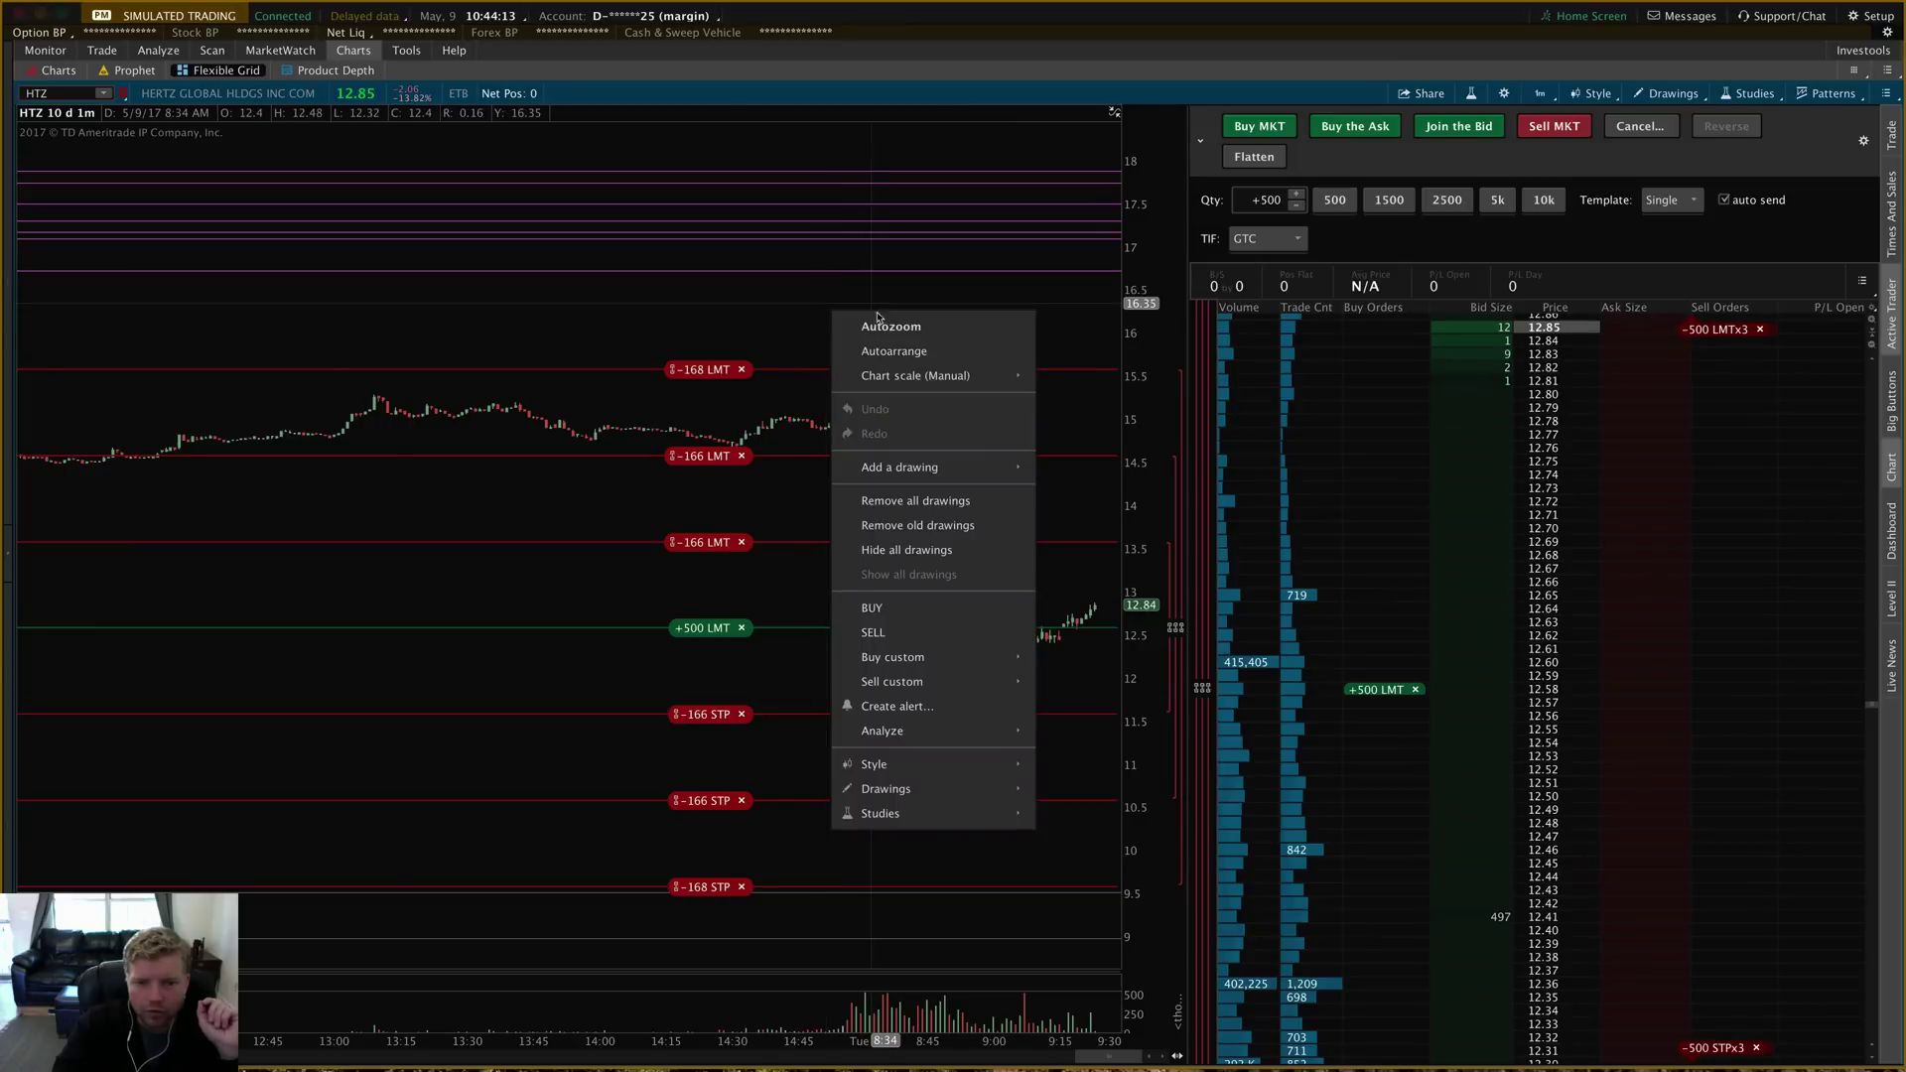
{"action": "left_click", "coordinate": [892, 498]}
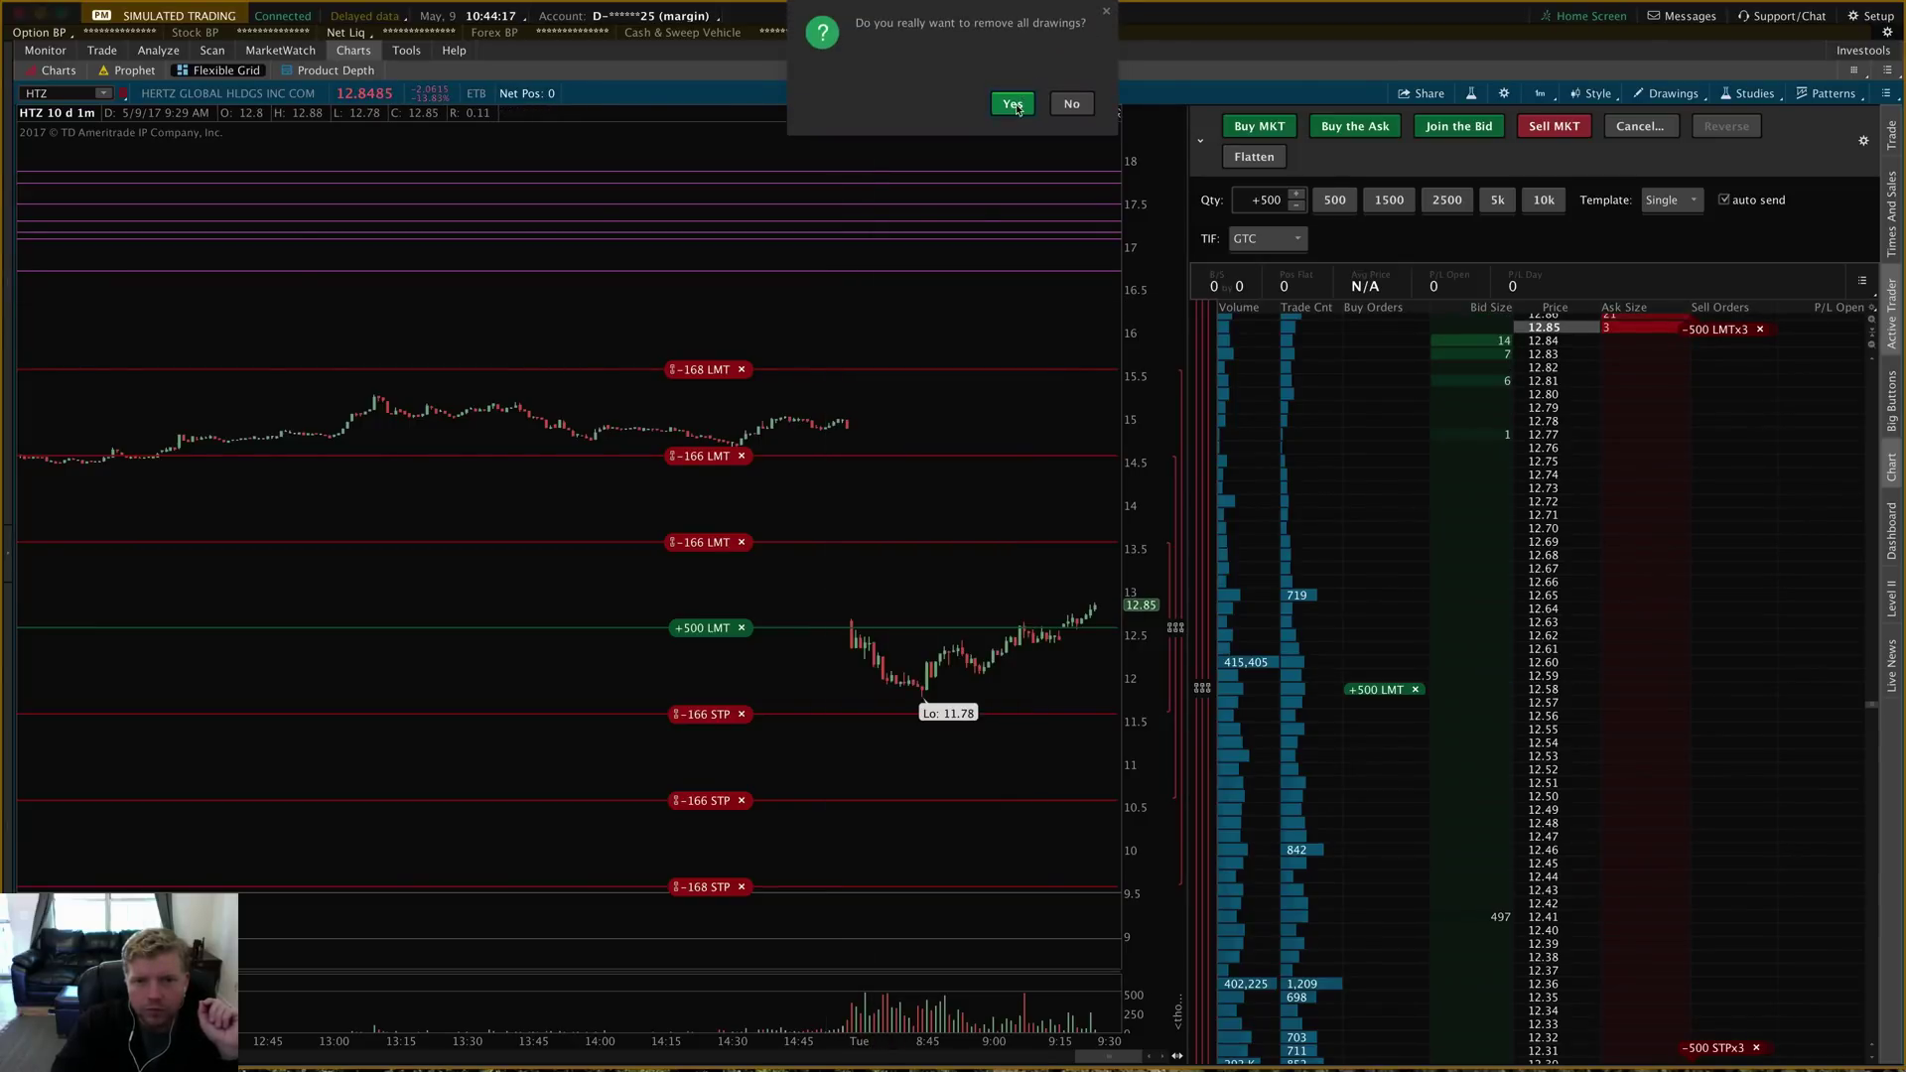
{"action": "left_click", "coordinate": [1013, 104]}
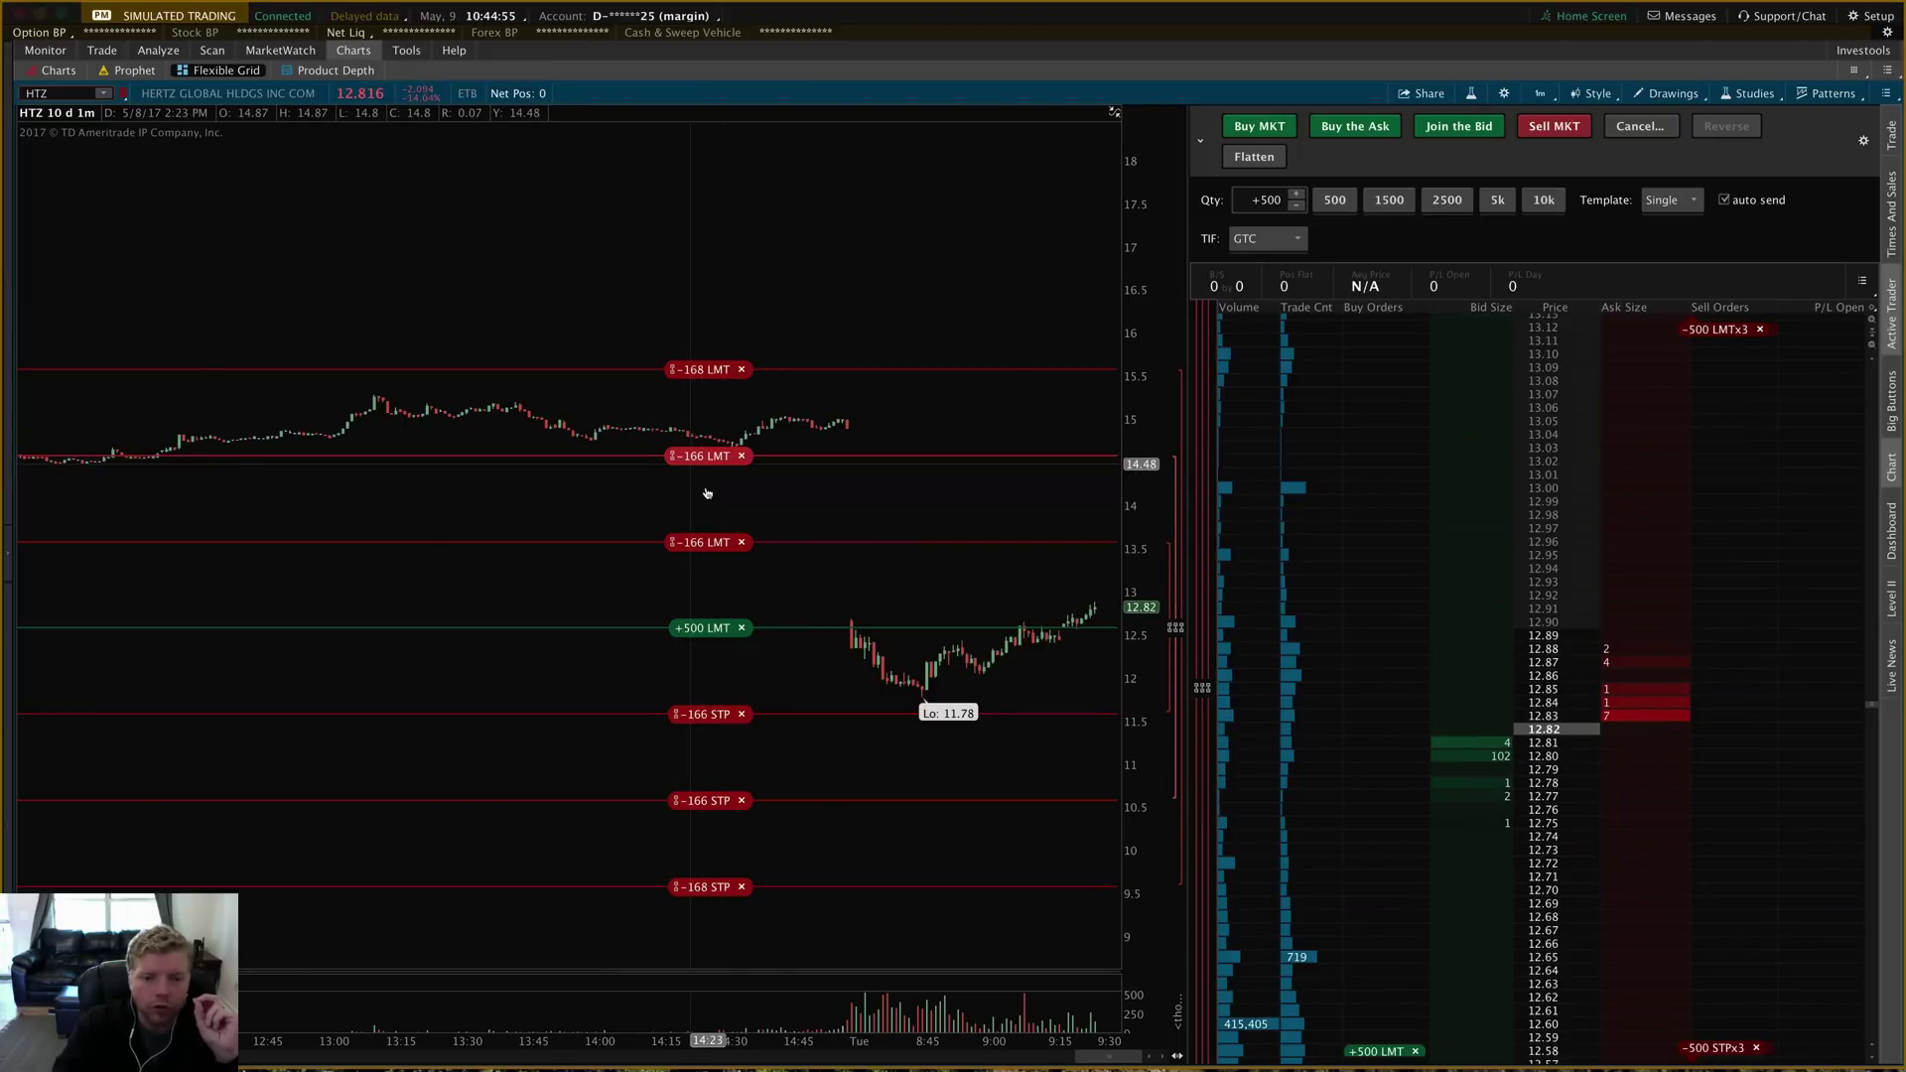
{"action": "left_click", "coordinate": [741, 630]}
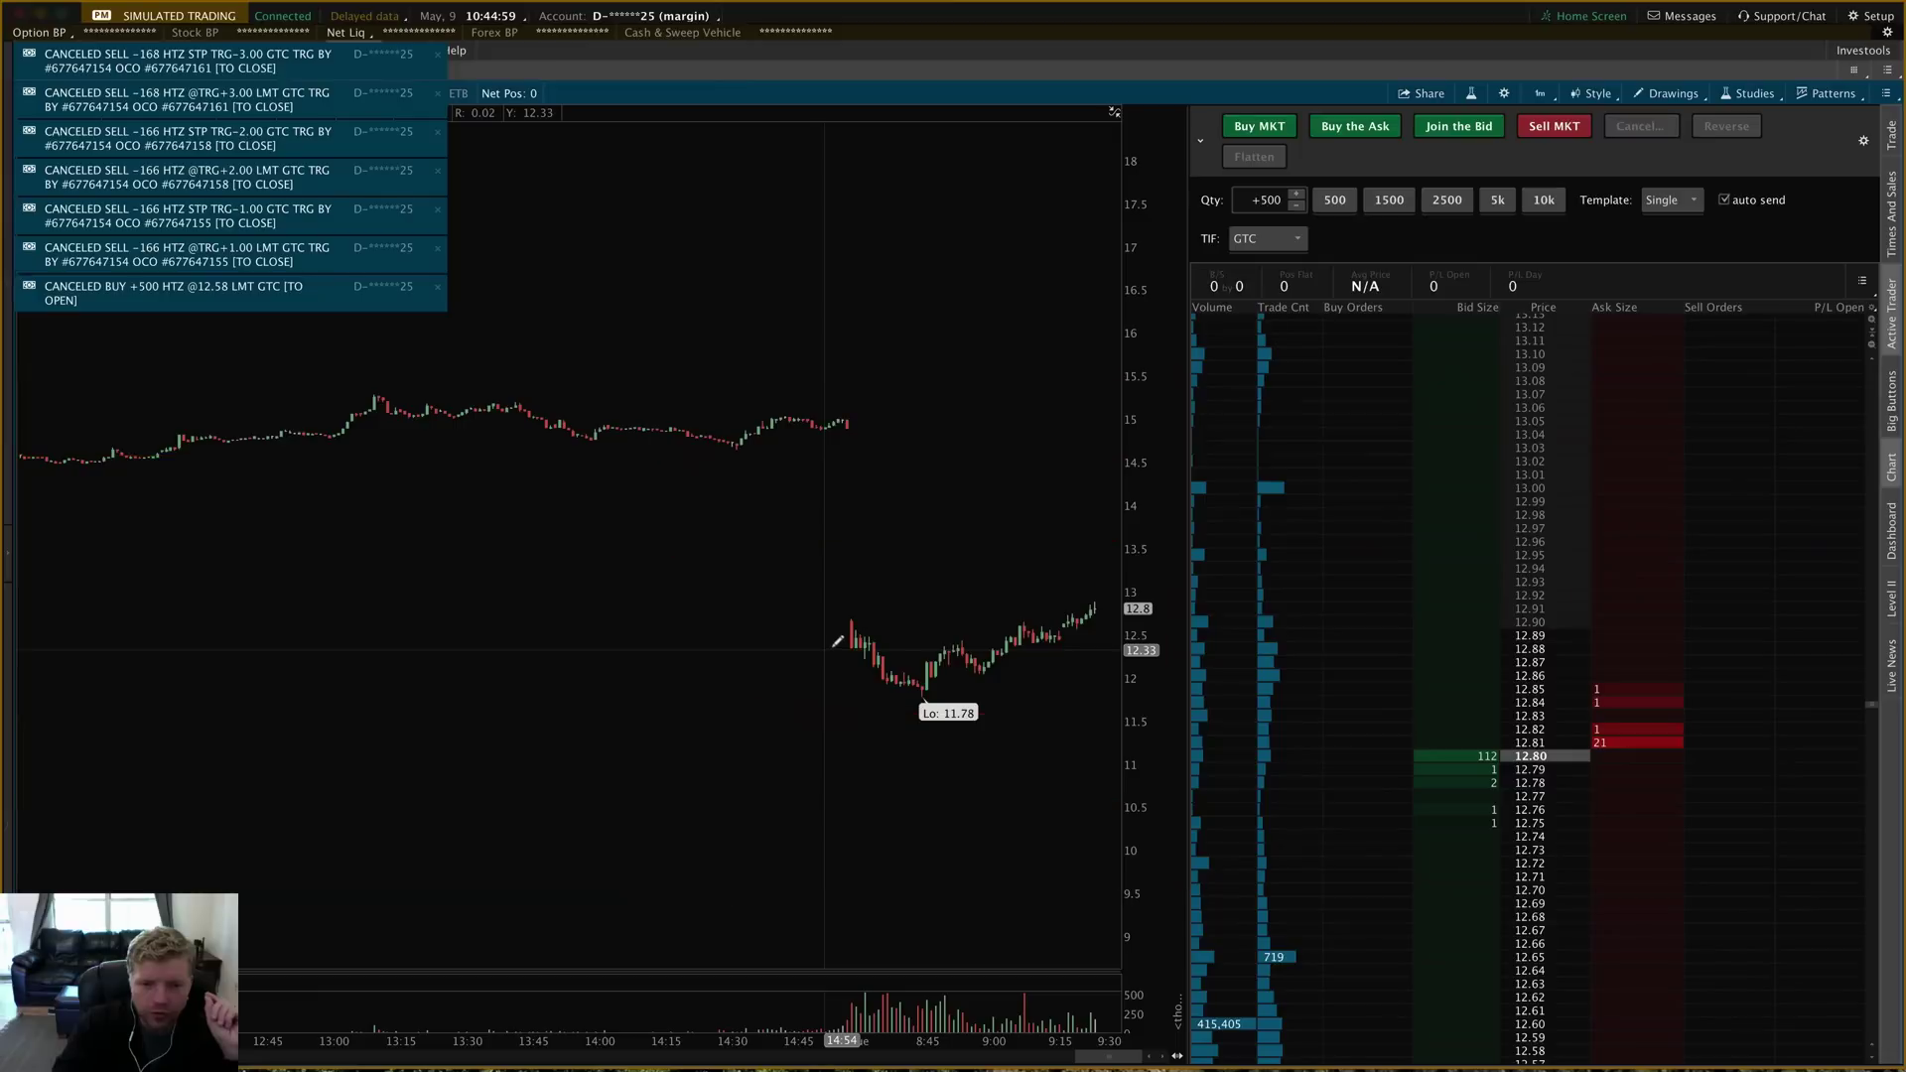
- Apply the saved .50 stop template and try to place a 500-share GTC buy limit order at 12.76
{"action": "left_click", "coordinate": [1681, 201]}
{"action": "left_click", "coordinate": [1668, 203]}
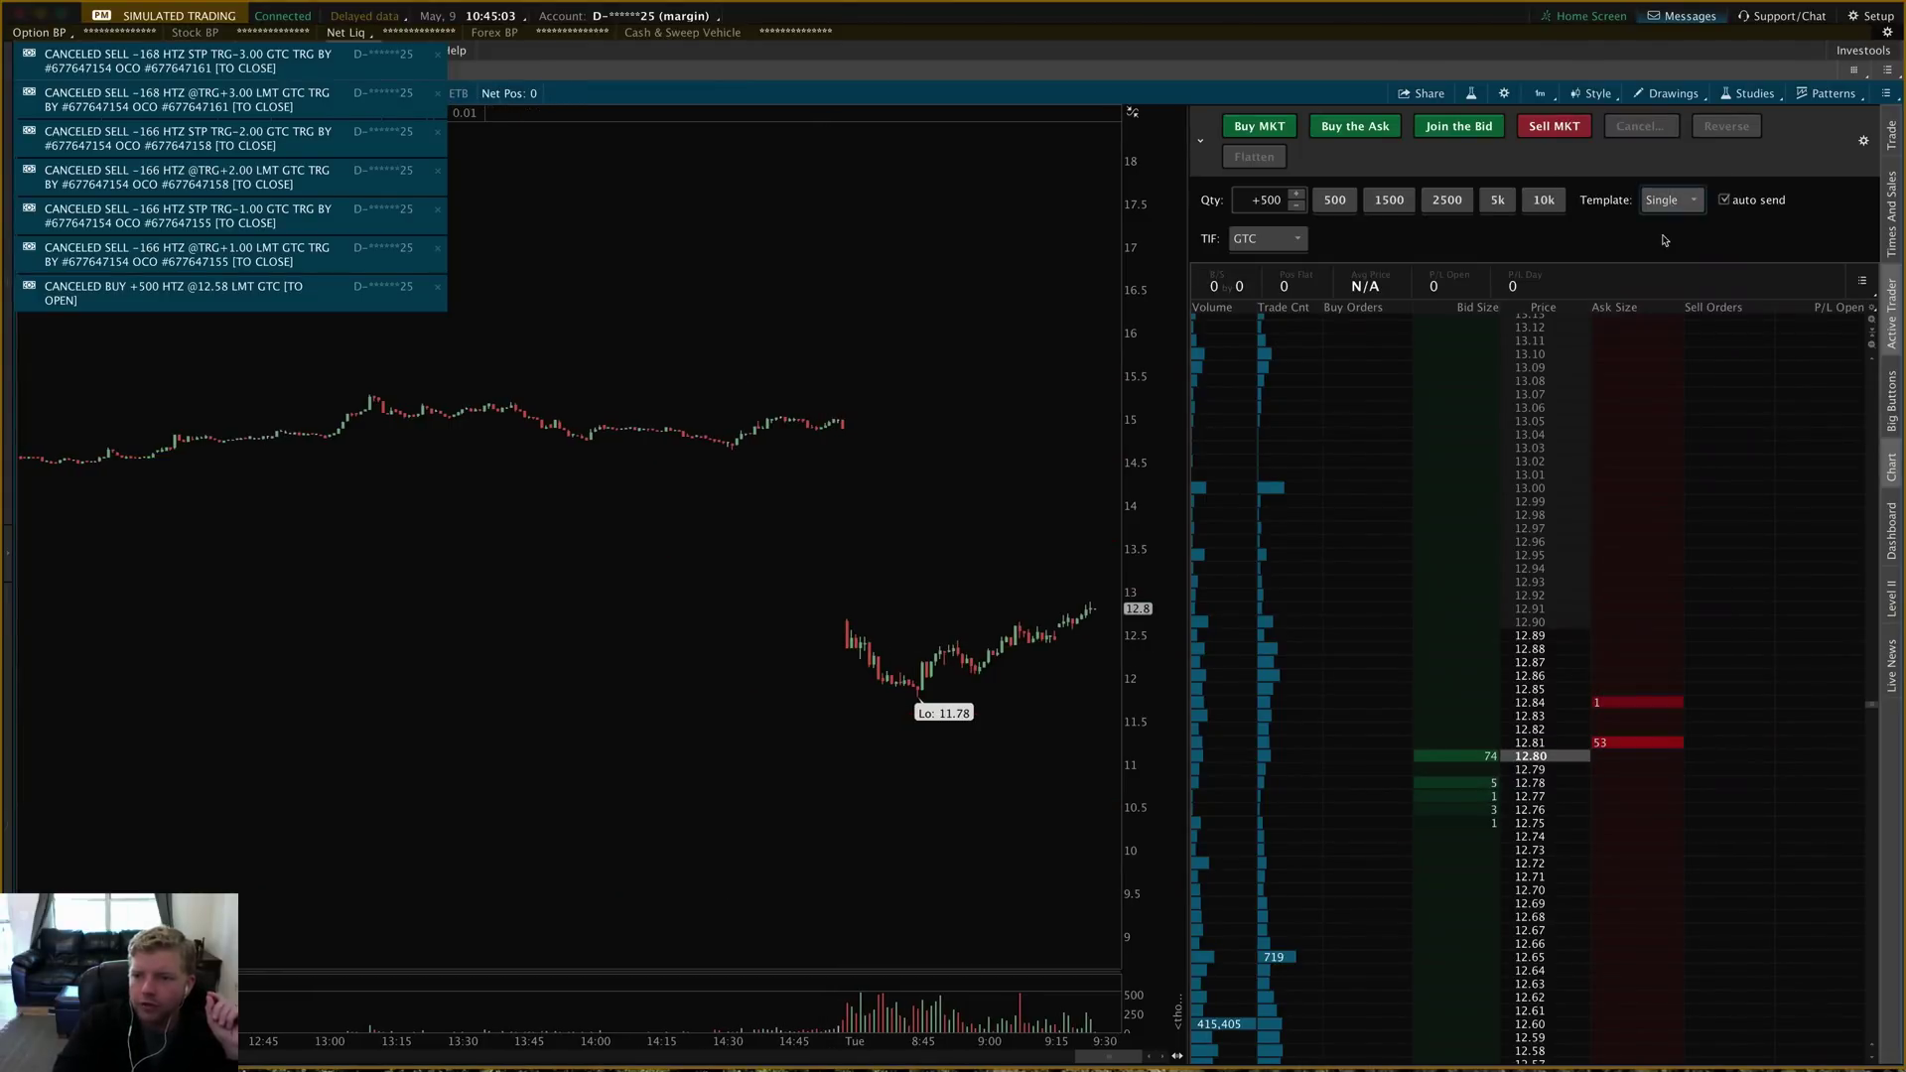
{"action": "left_click", "coordinate": [1667, 202]}
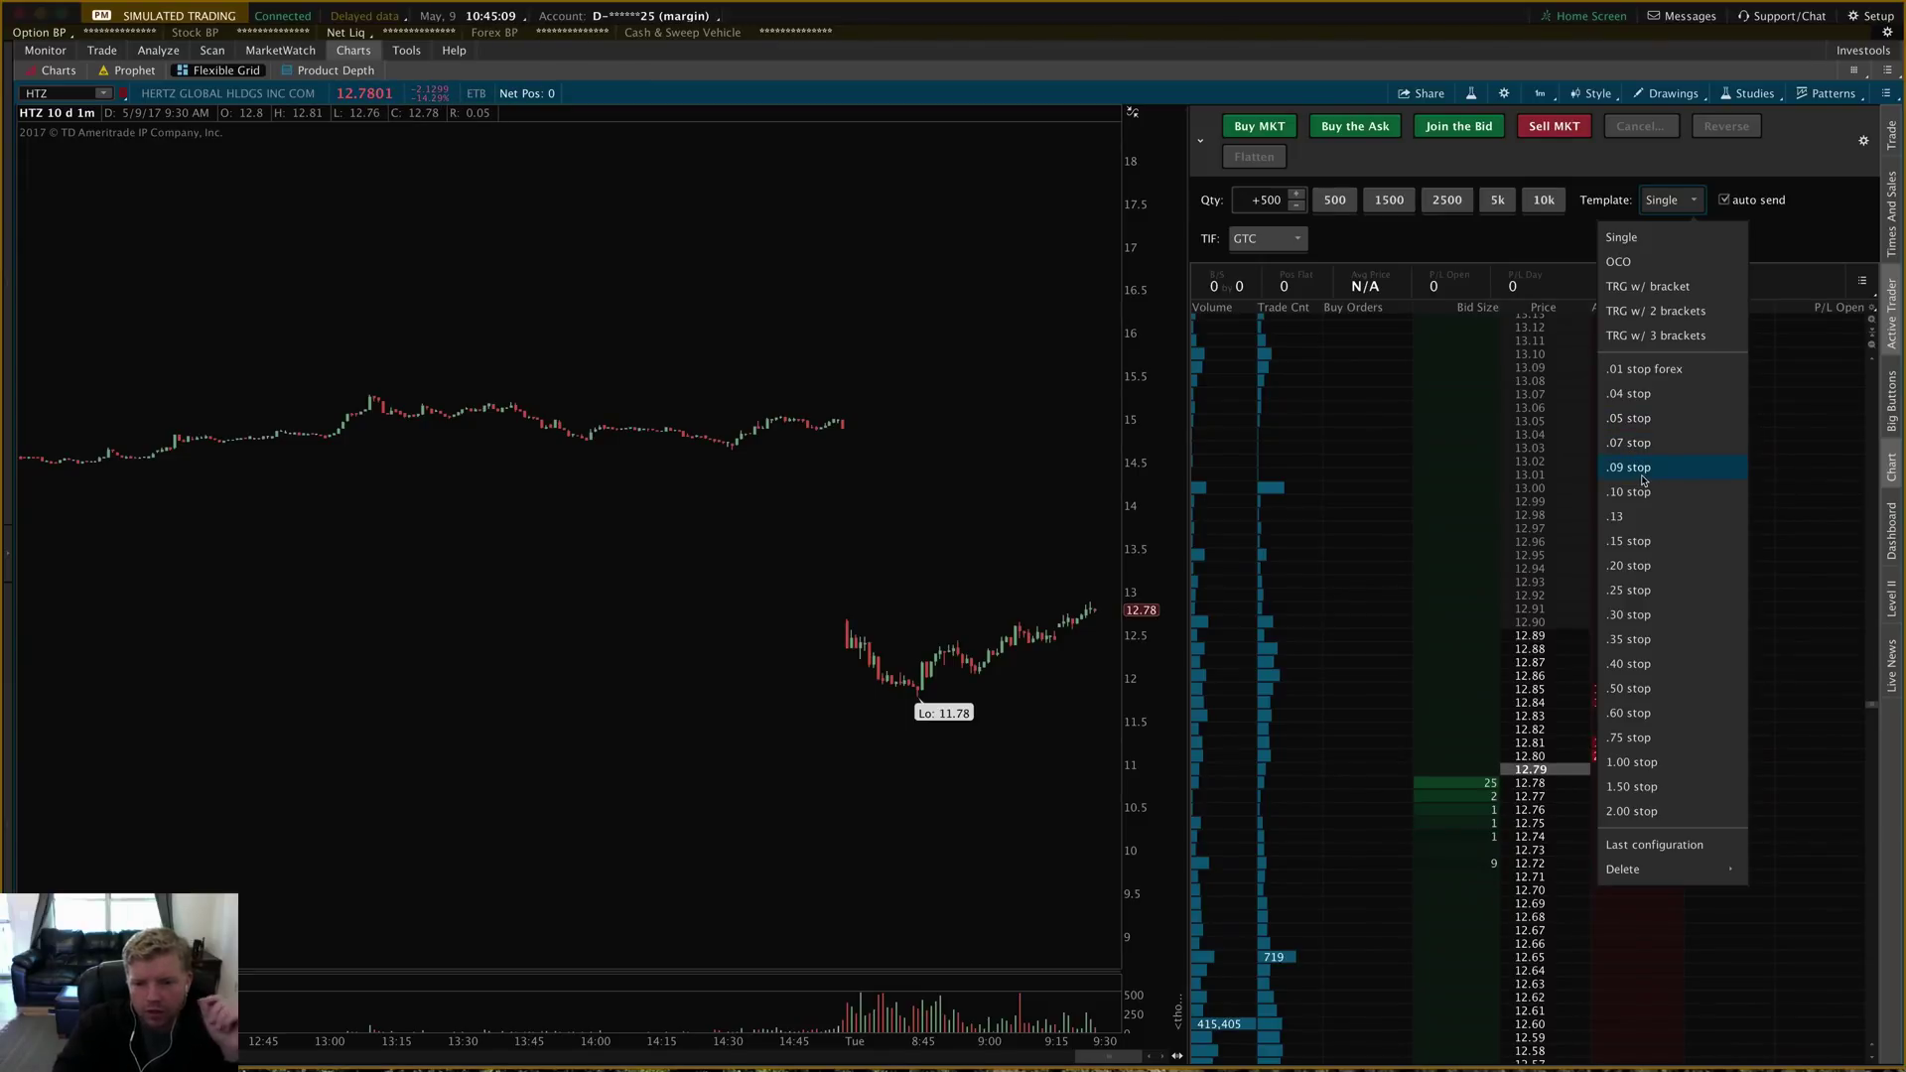
{"action": "left_click", "coordinate": [1648, 687]}
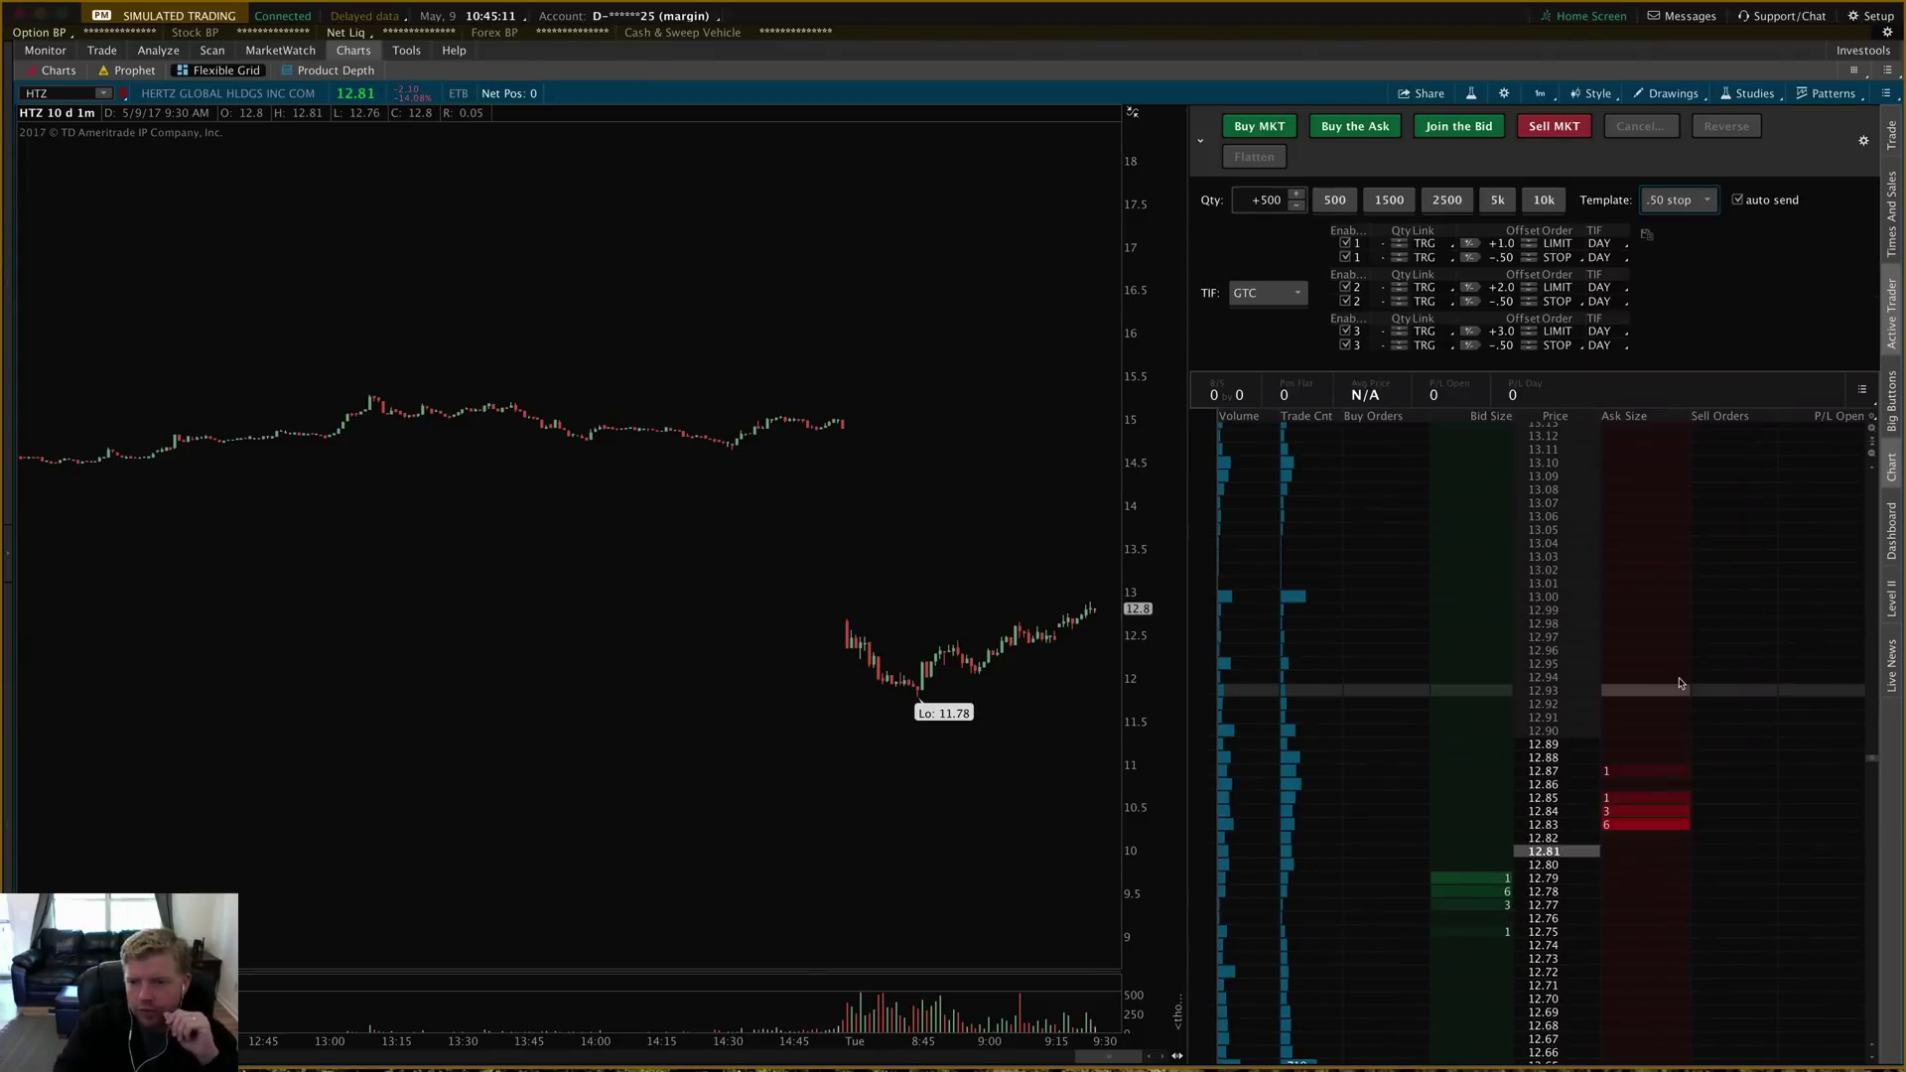
{"action": "left_click", "coordinate": [1701, 203]}
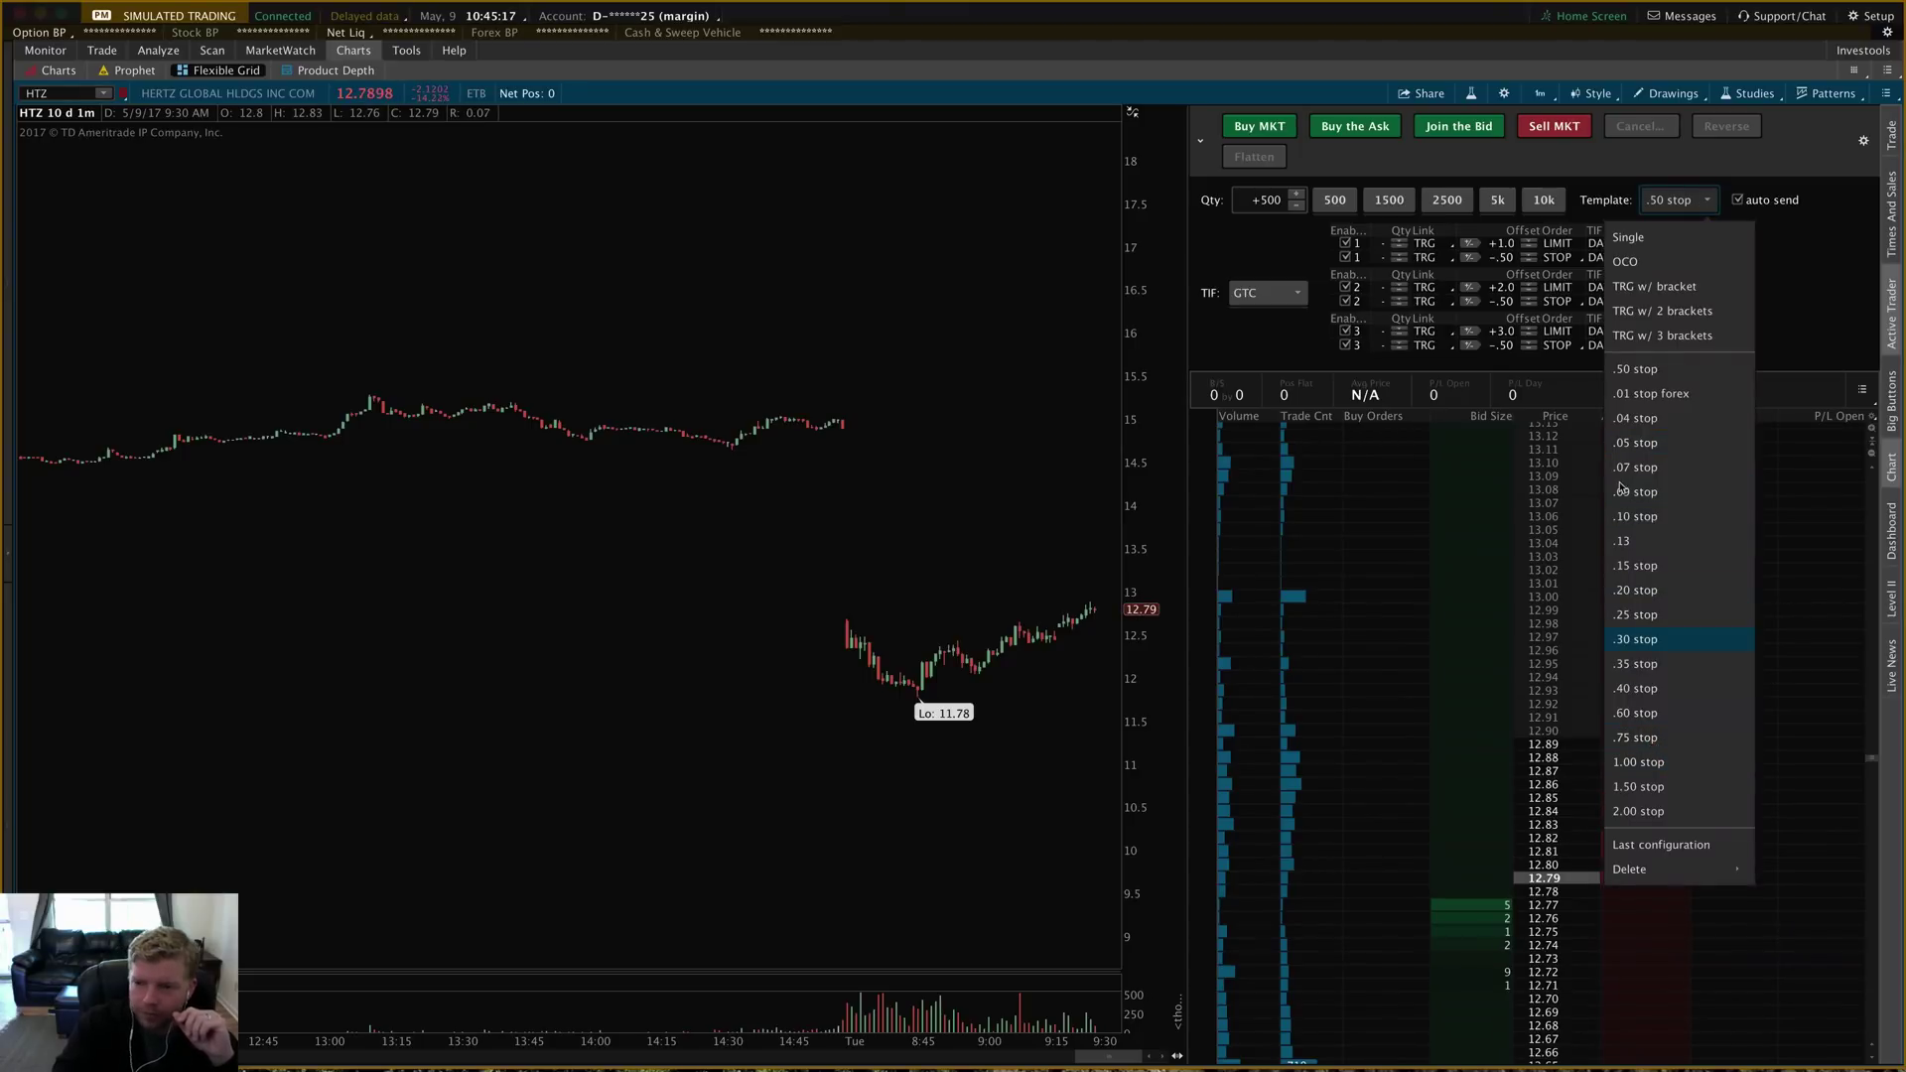
{"action": "left_click", "coordinate": [1781, 336]}
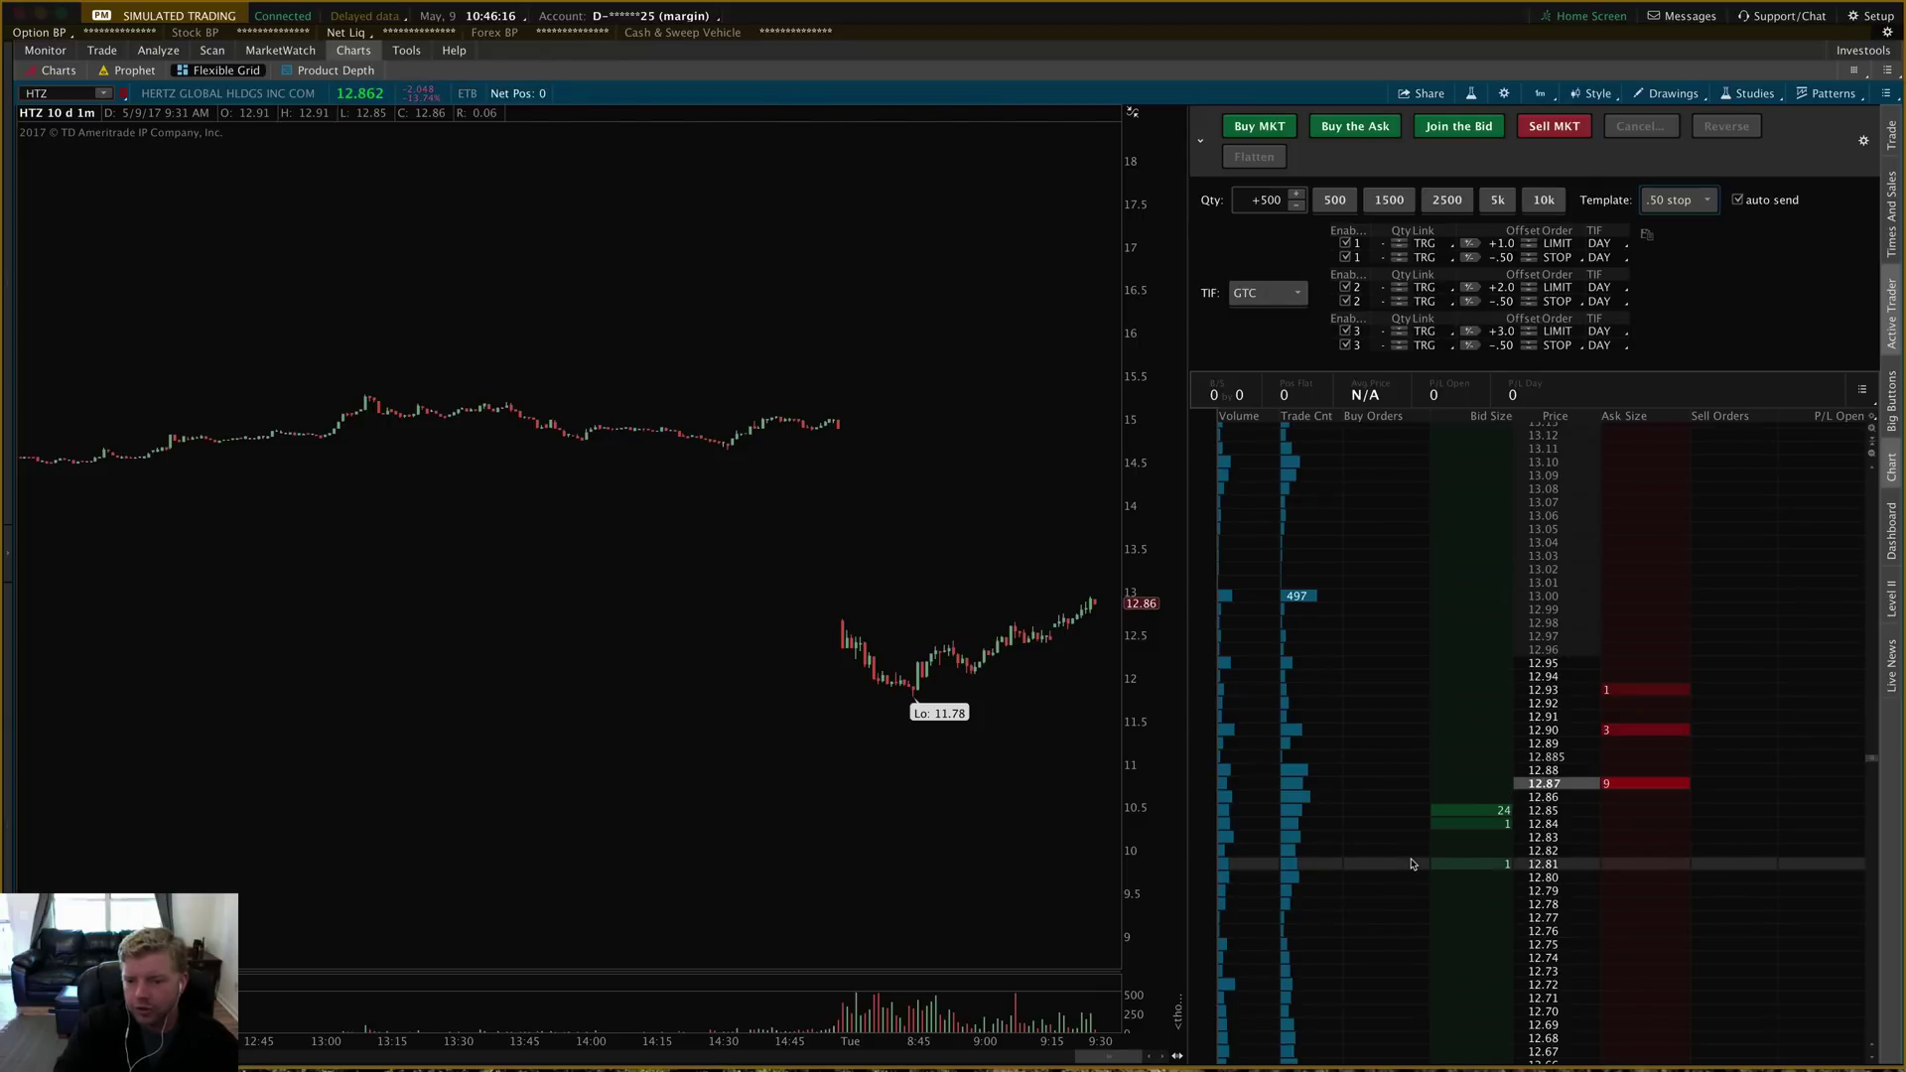
{"action": "left_click", "coordinate": [1472, 866]}
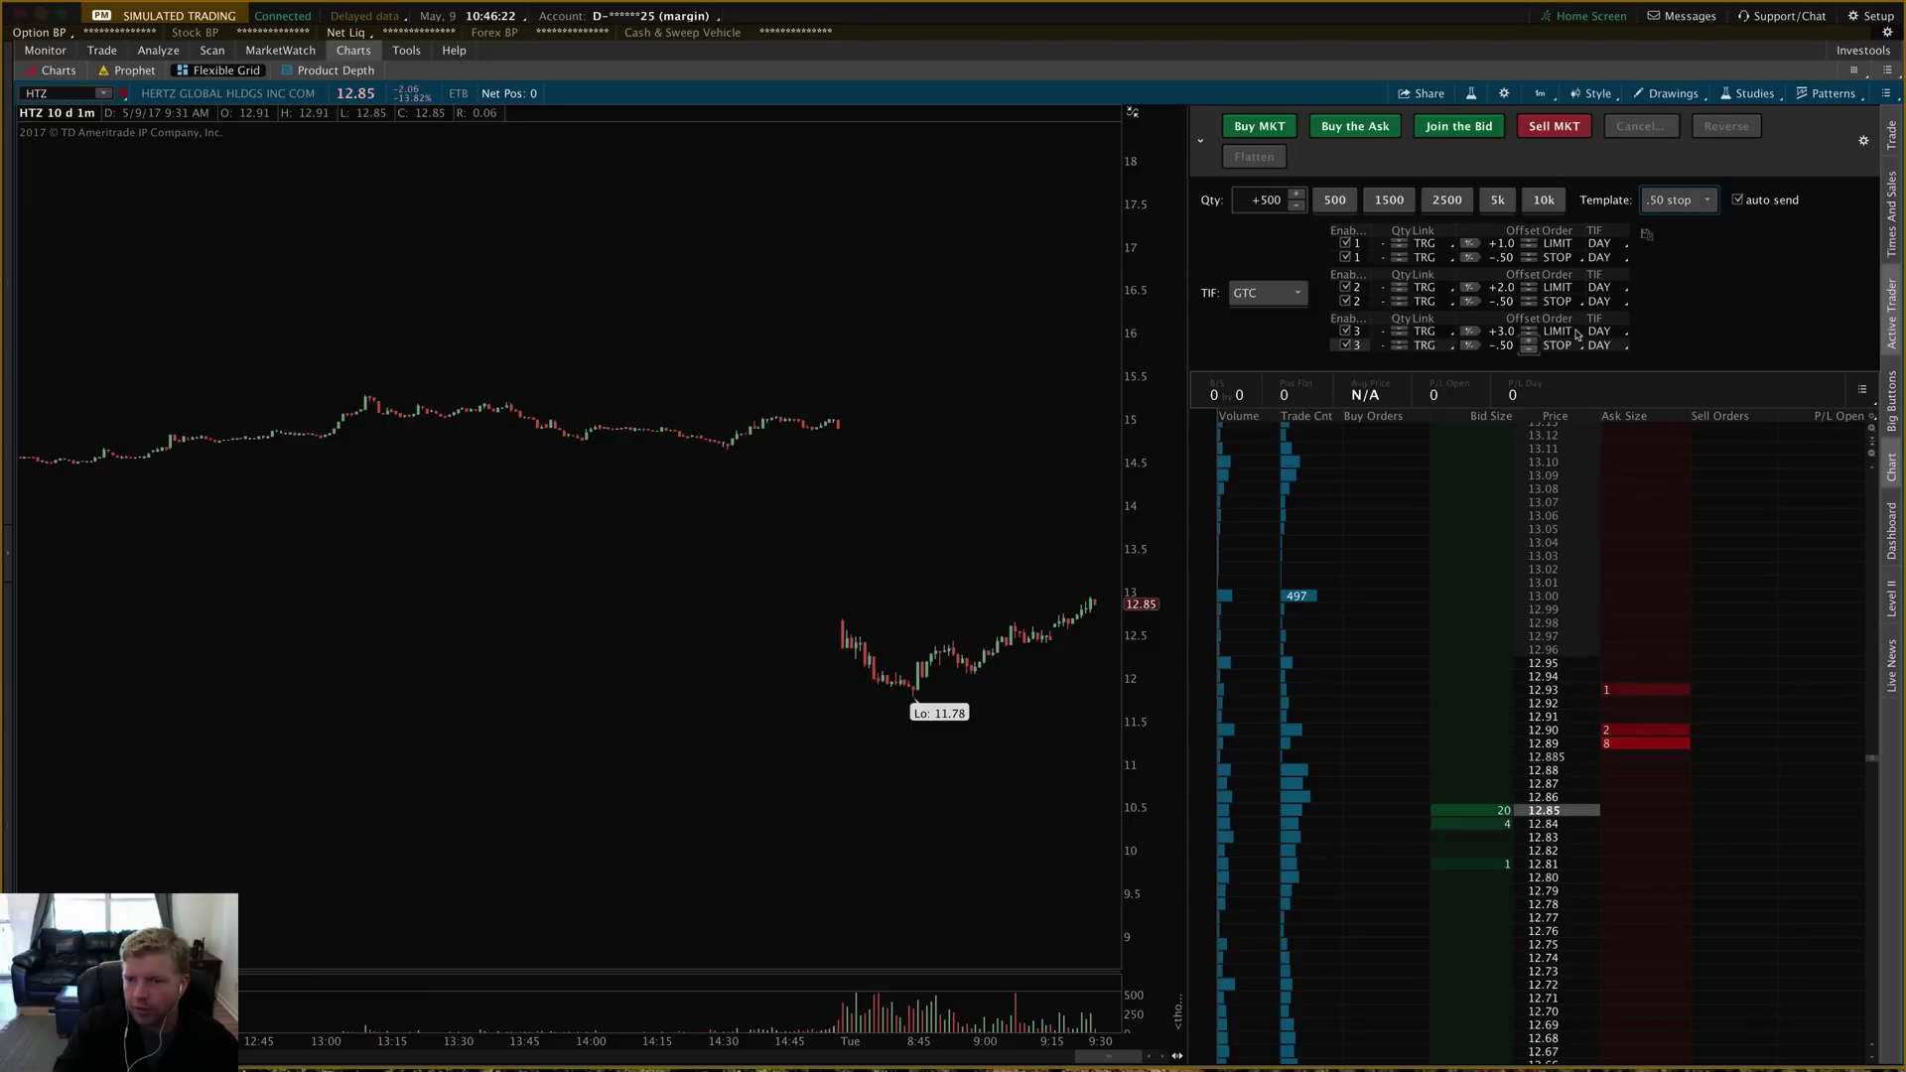
{"action": "left_click", "coordinate": [1475, 837]}
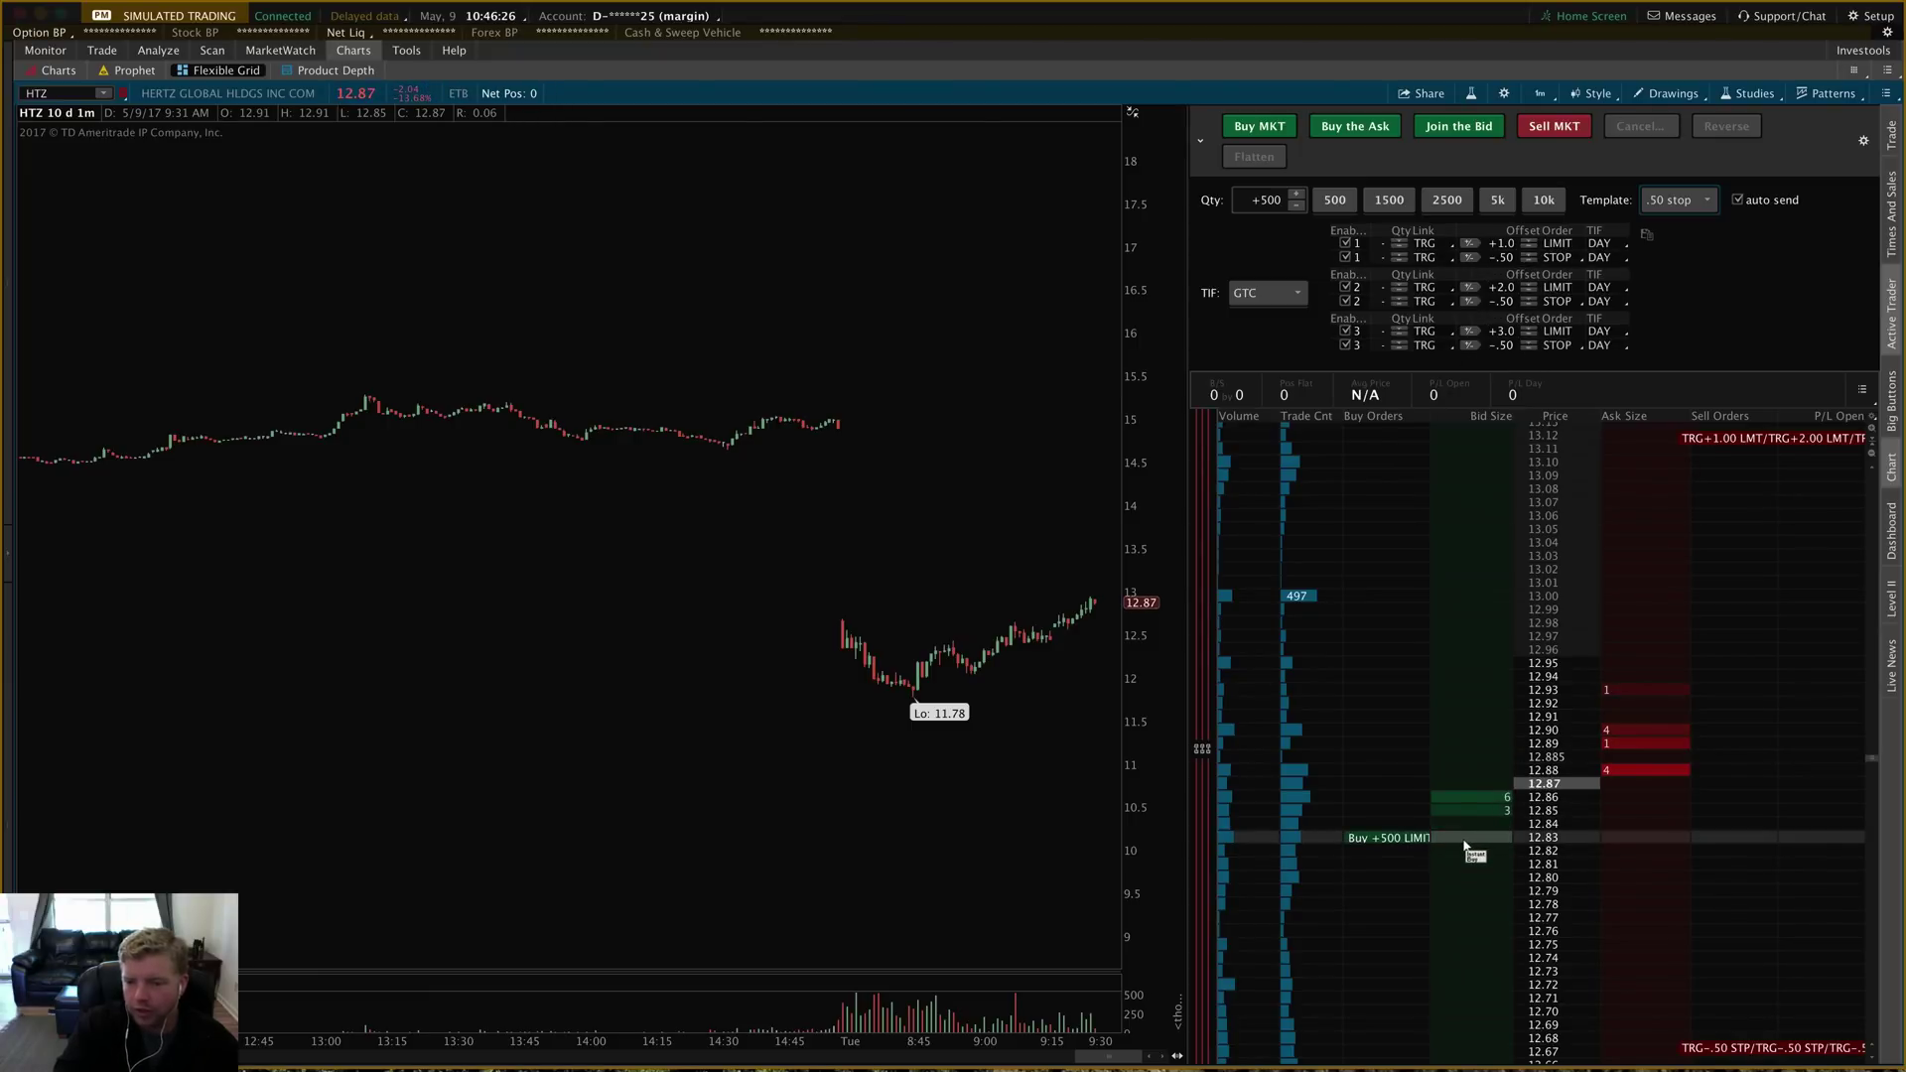
{"action": "left_click_drag", "start_coordinate": [1465, 845], "coordinate": [1472, 935]}
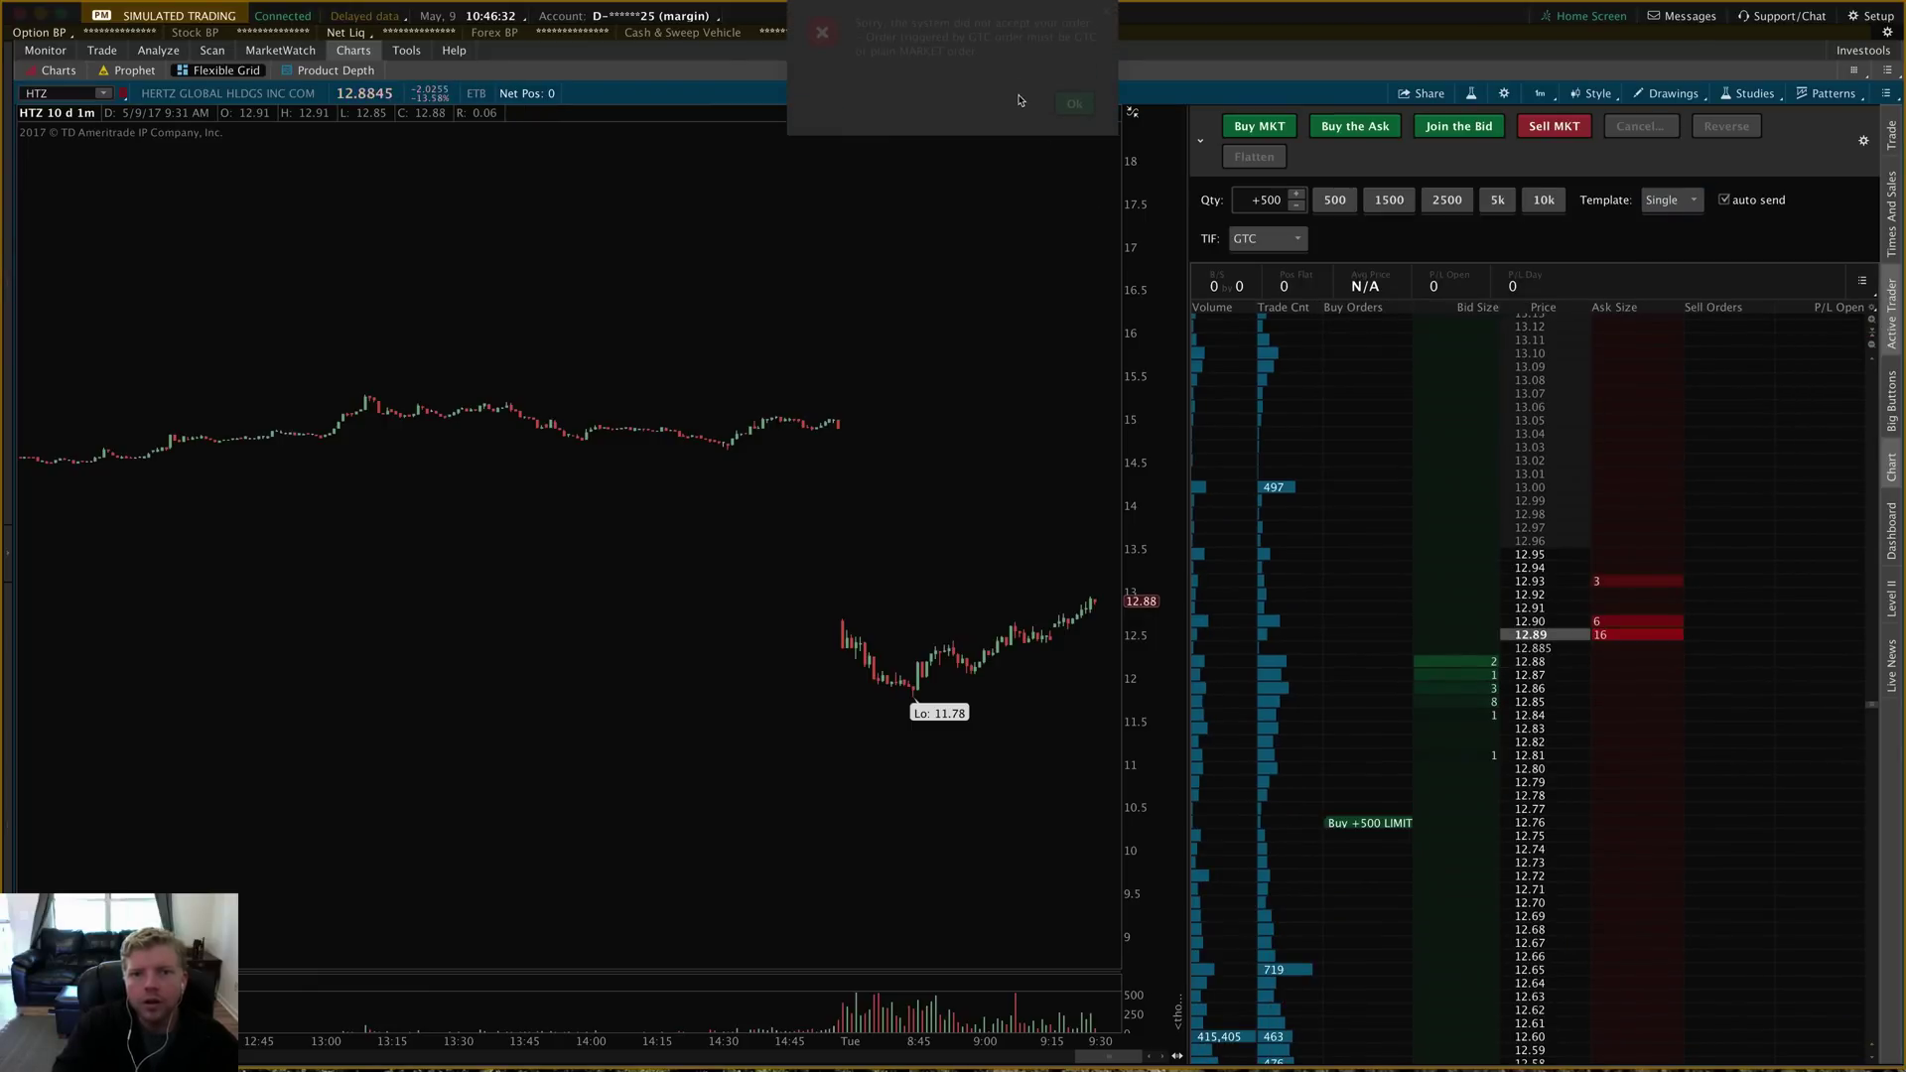
{"action": "left_click", "coordinate": [1075, 104]}
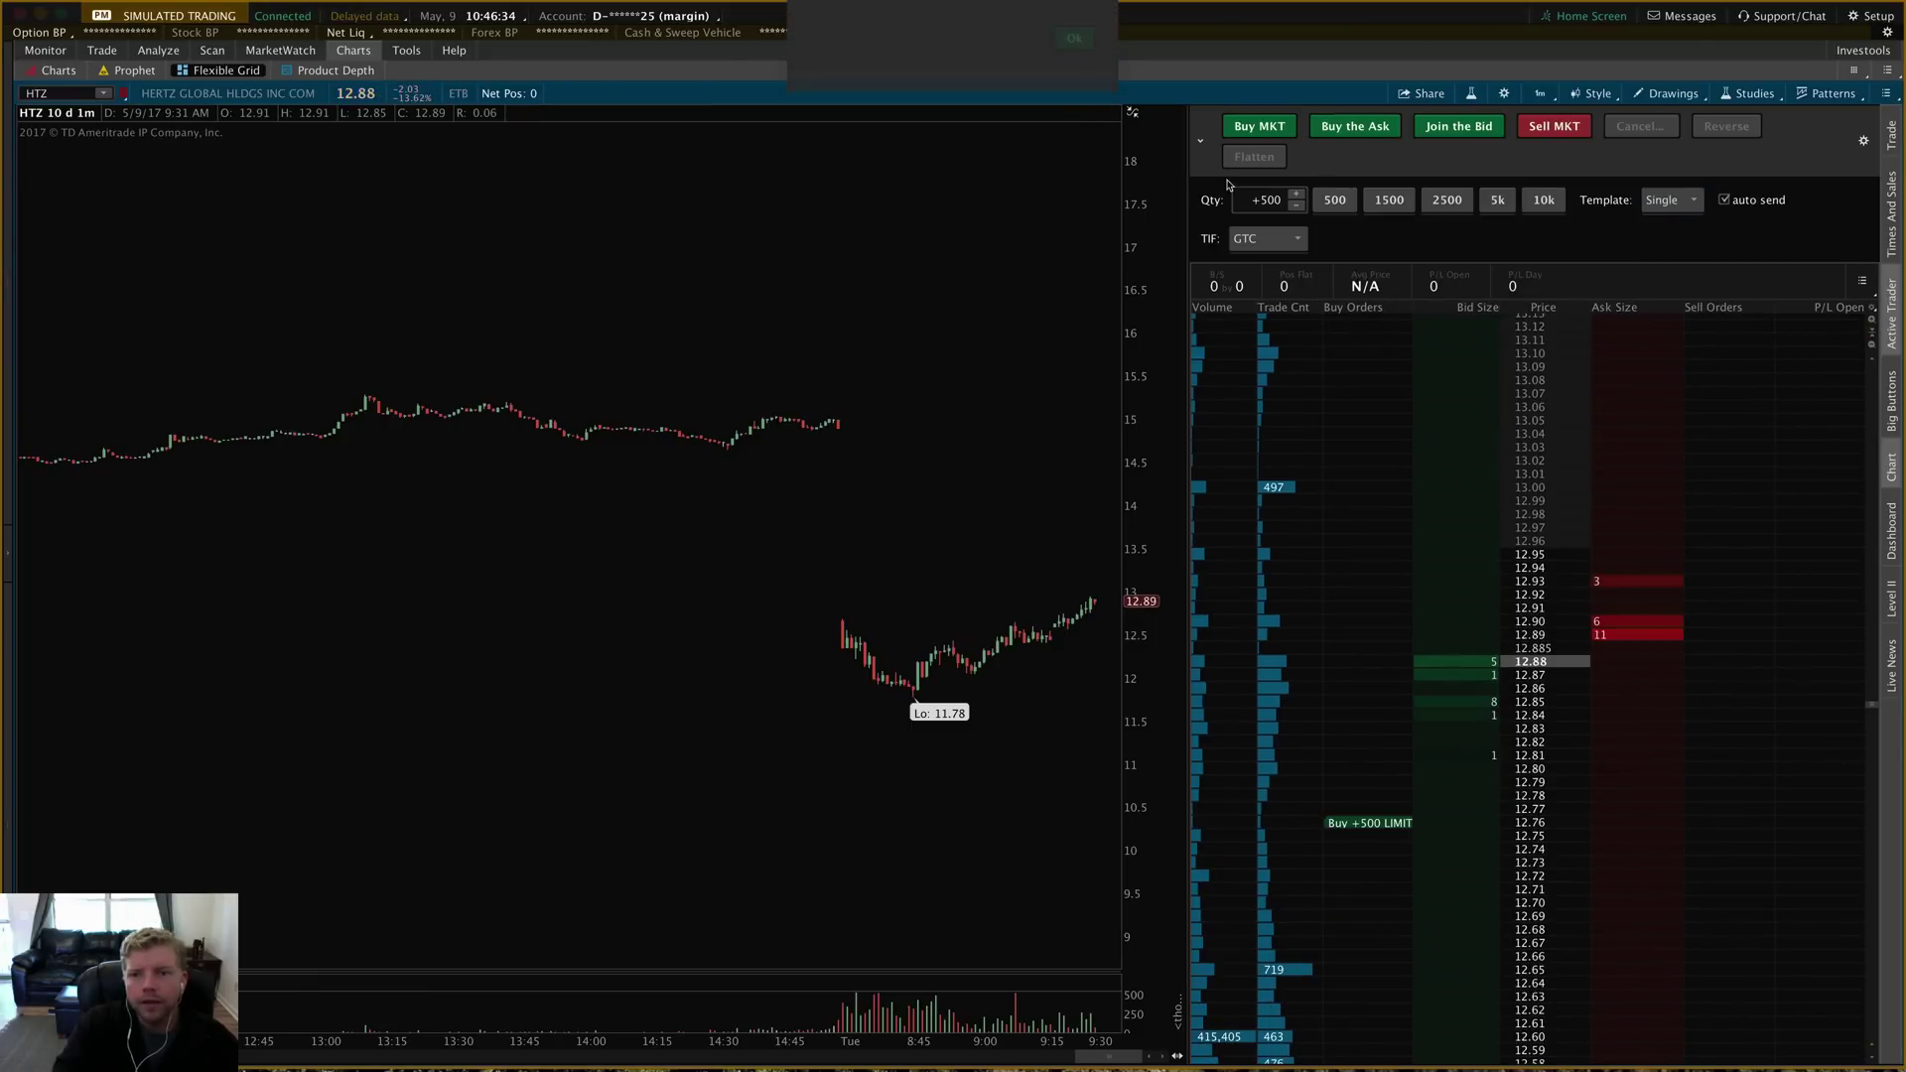
- Set the time in force to DAY and place a 500-share buy limit order at 12.82 using the .50 stop template
{"action": "left_click", "coordinate": [1289, 241]}
{"action": "left_click", "coordinate": [1279, 277]}
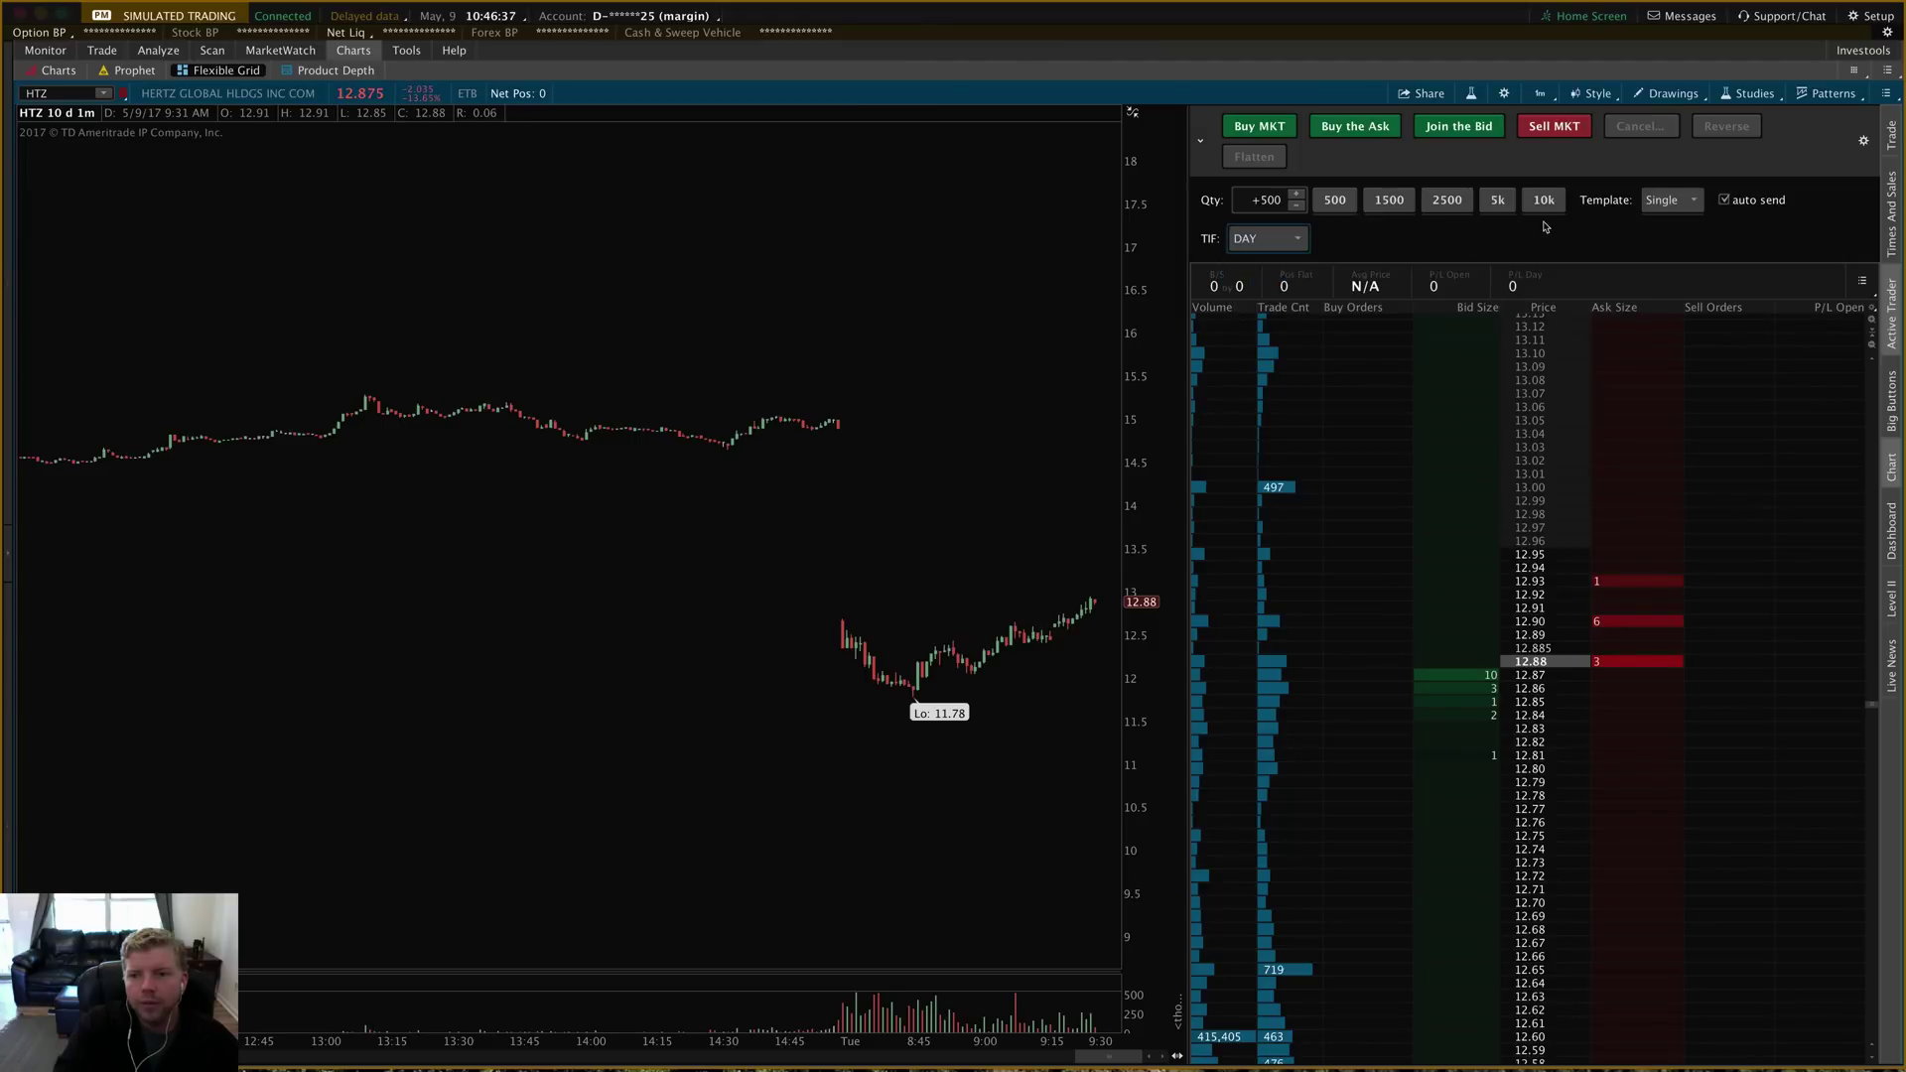
{"action": "left_click", "coordinate": [1658, 203]}
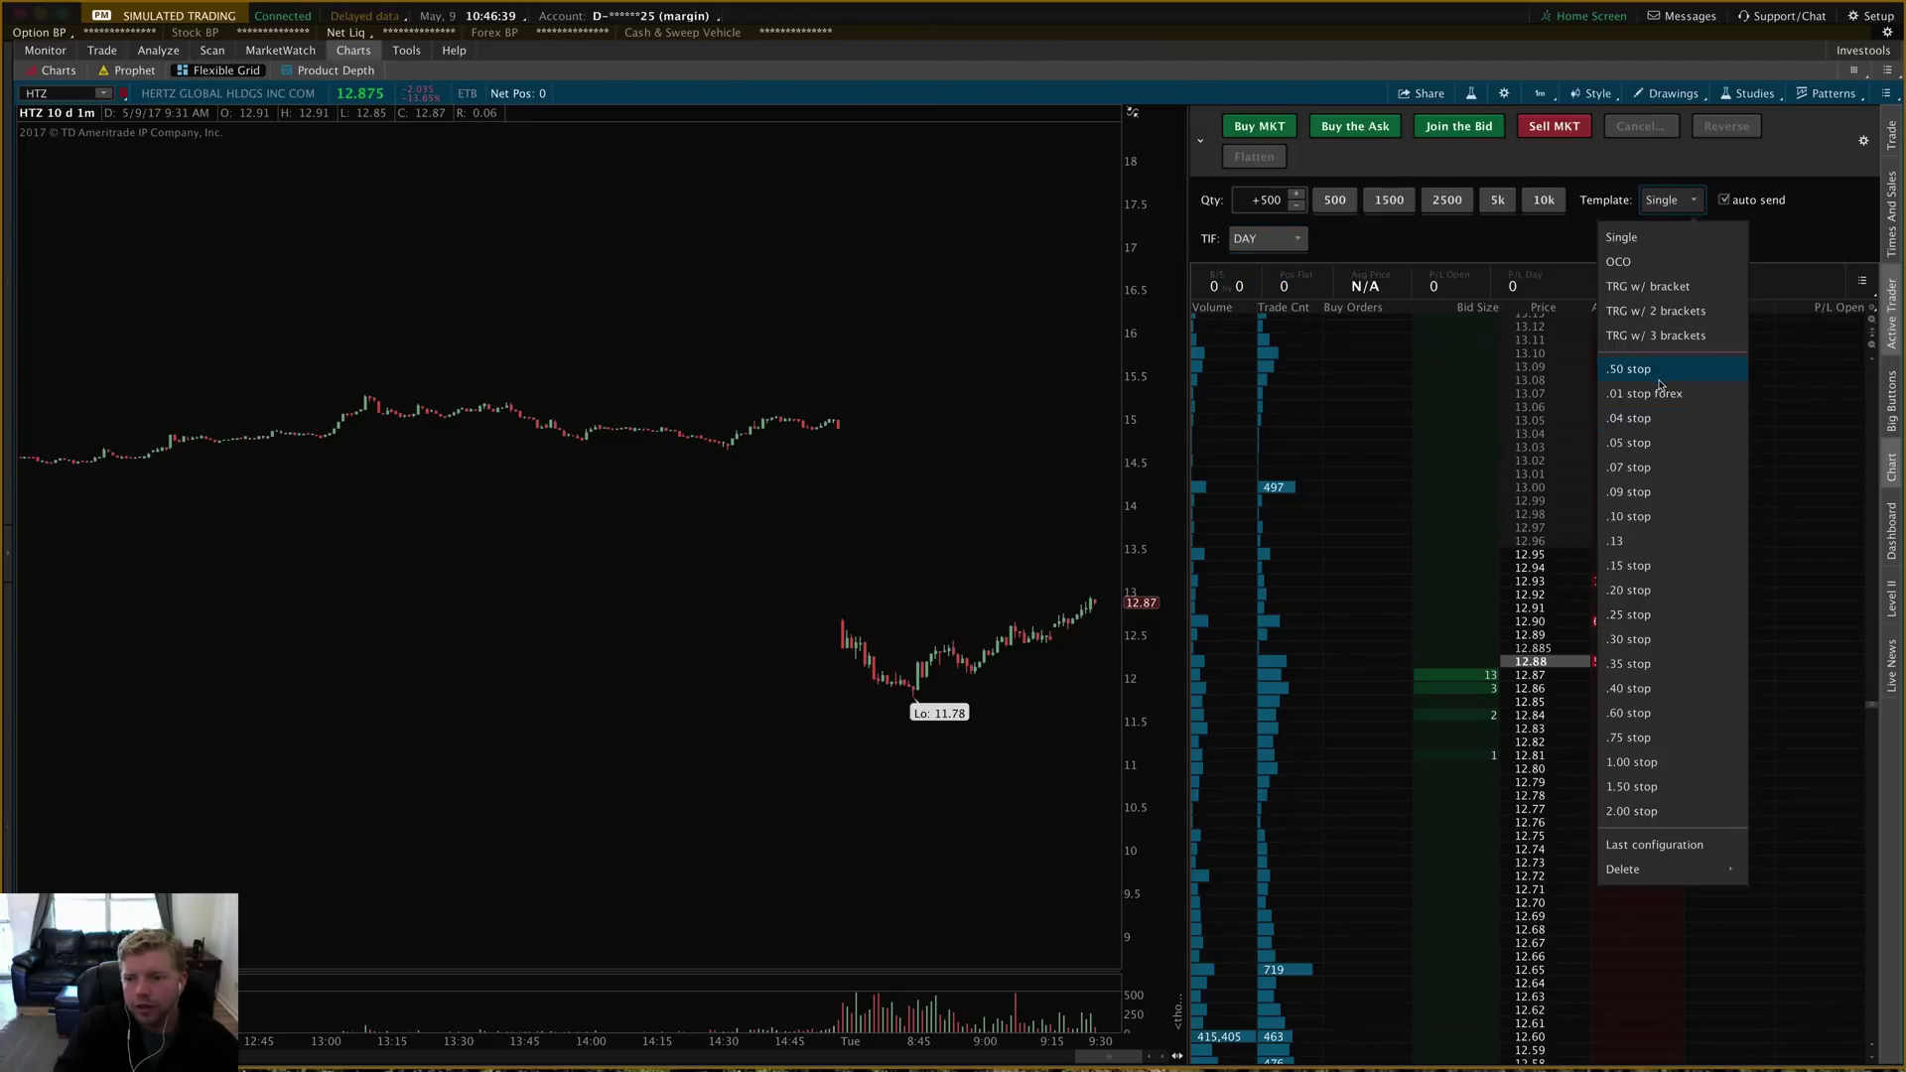
{"action": "left_click", "coordinate": [1639, 370]}
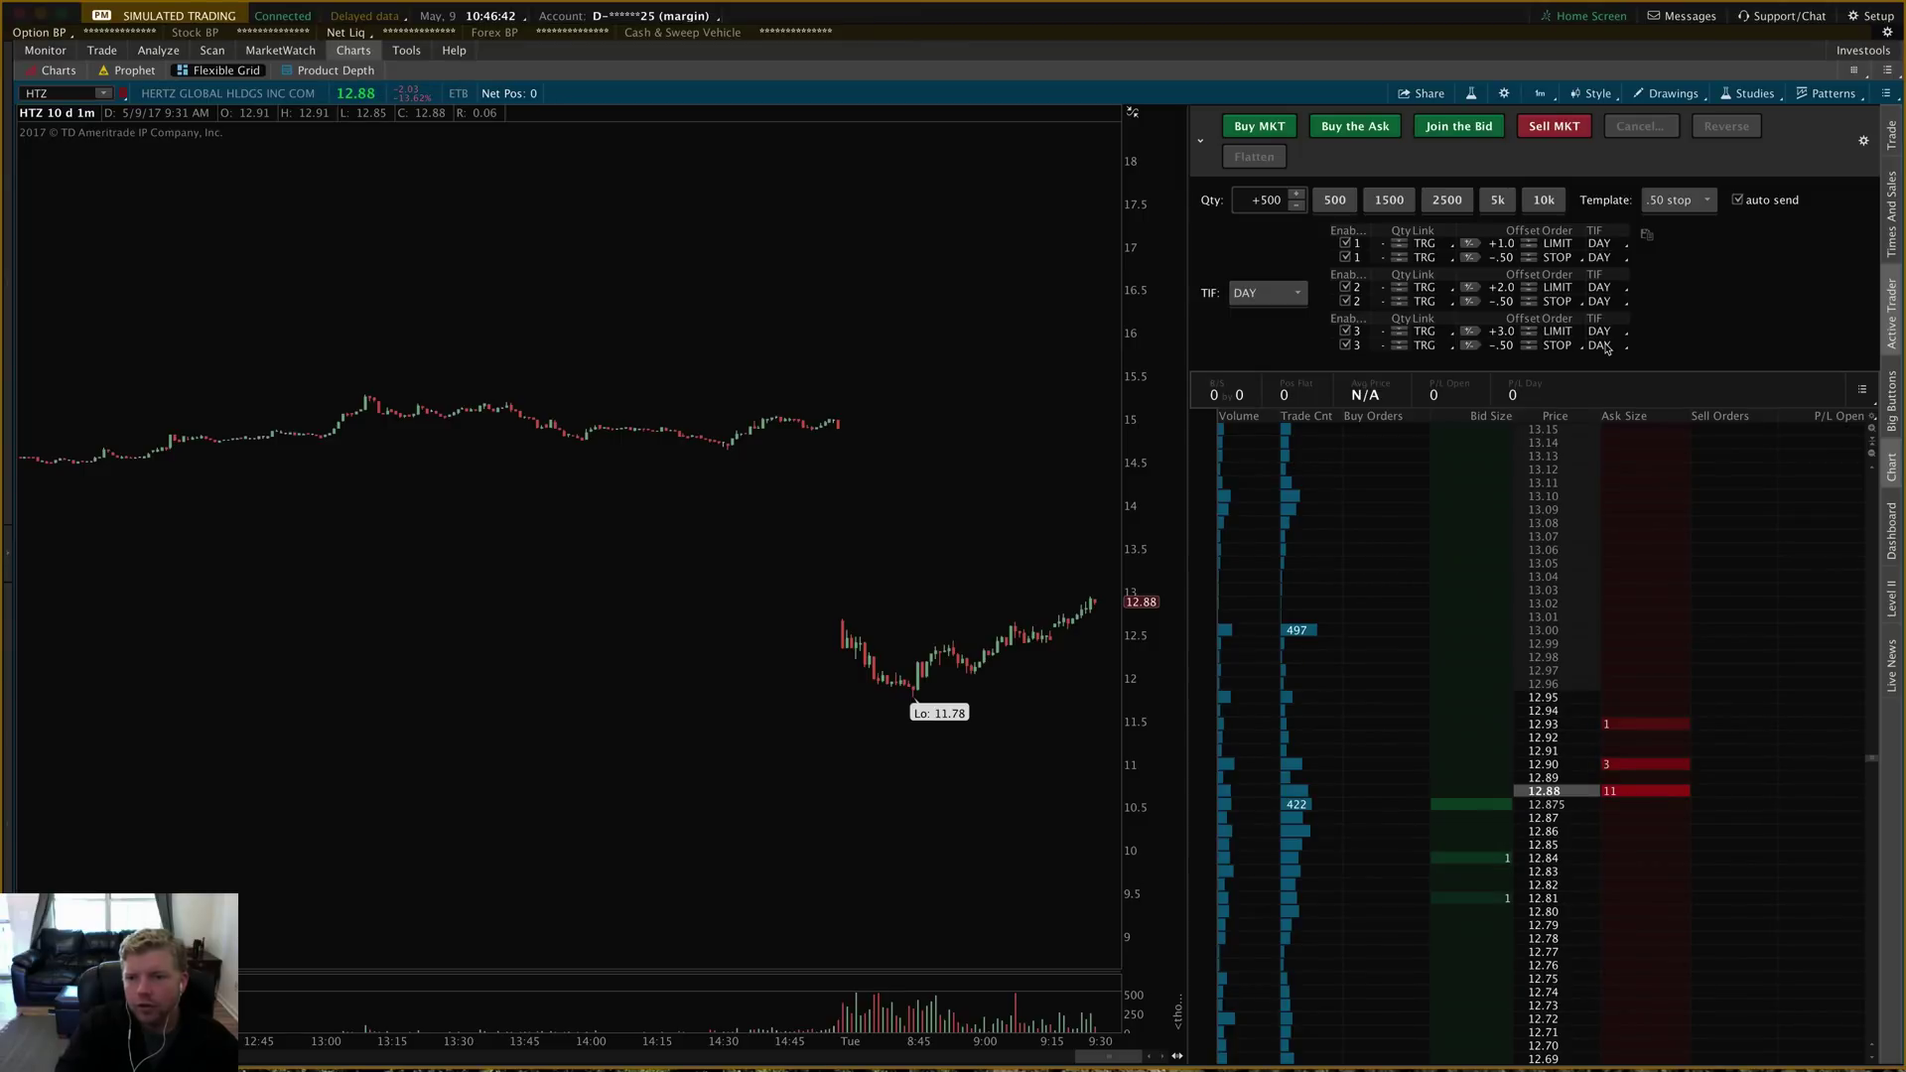
{"action": "left_click", "coordinate": [1490, 896]}
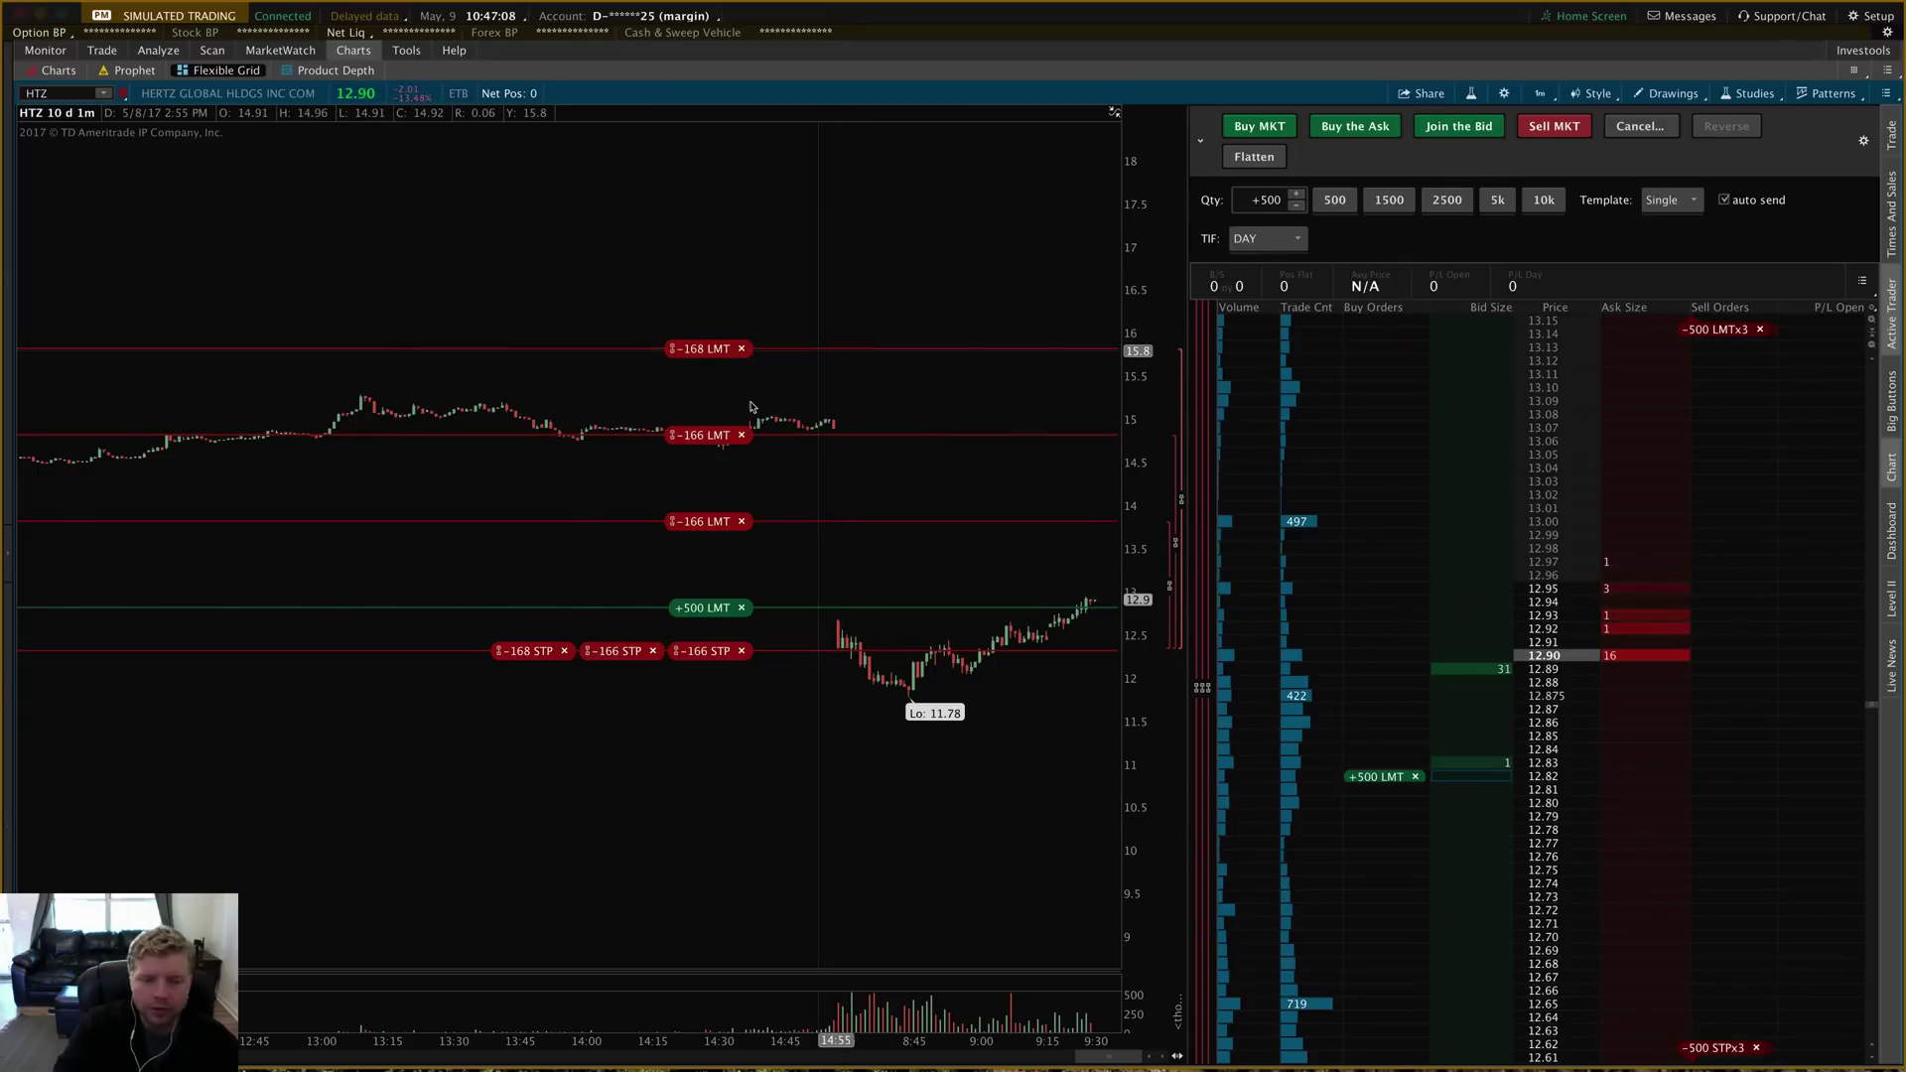
- Move the second sell limit target to 14.36 and the third to 14.93 on the chart, and cancel the whole bracket order
{"action": "left_click_drag", "start_coordinate": [700, 438], "coordinate": [699, 475]}
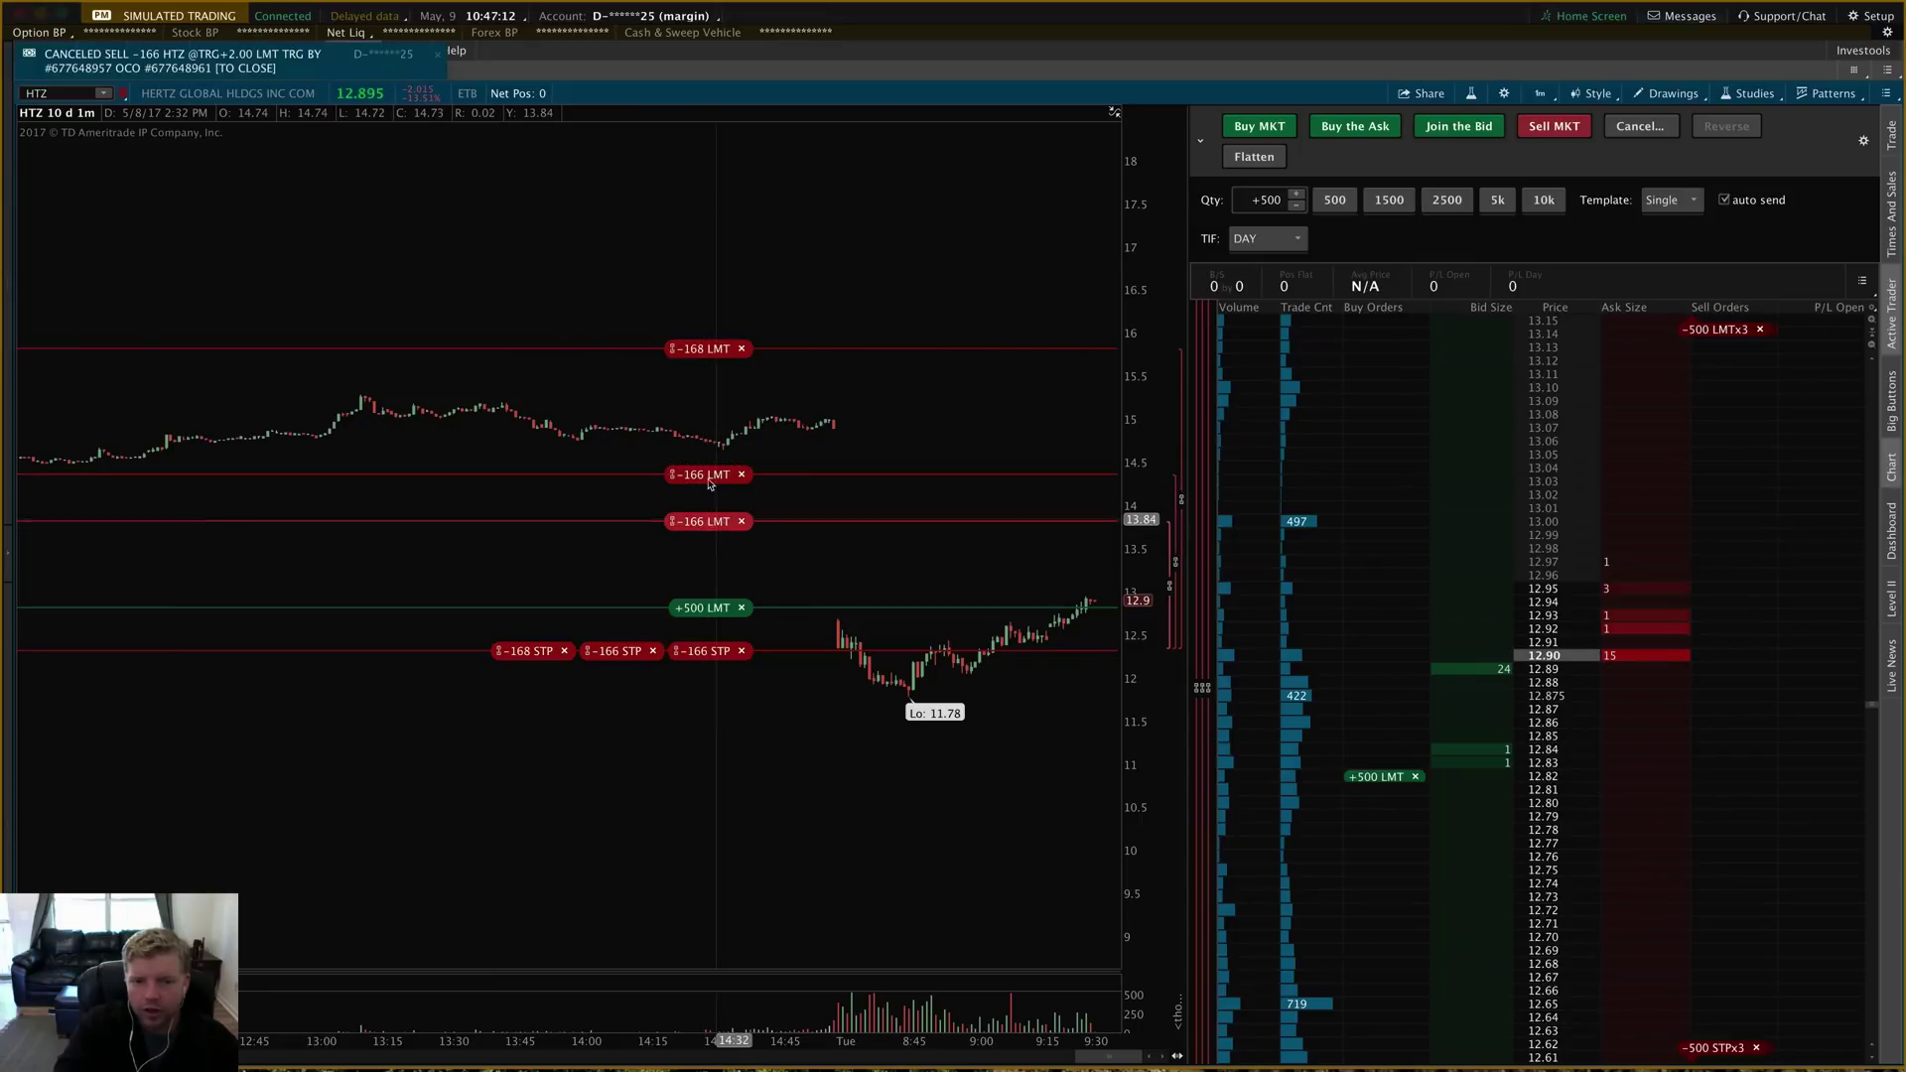
{"action": "left_click_drag", "start_coordinate": [700, 349], "coordinate": [695, 427]}
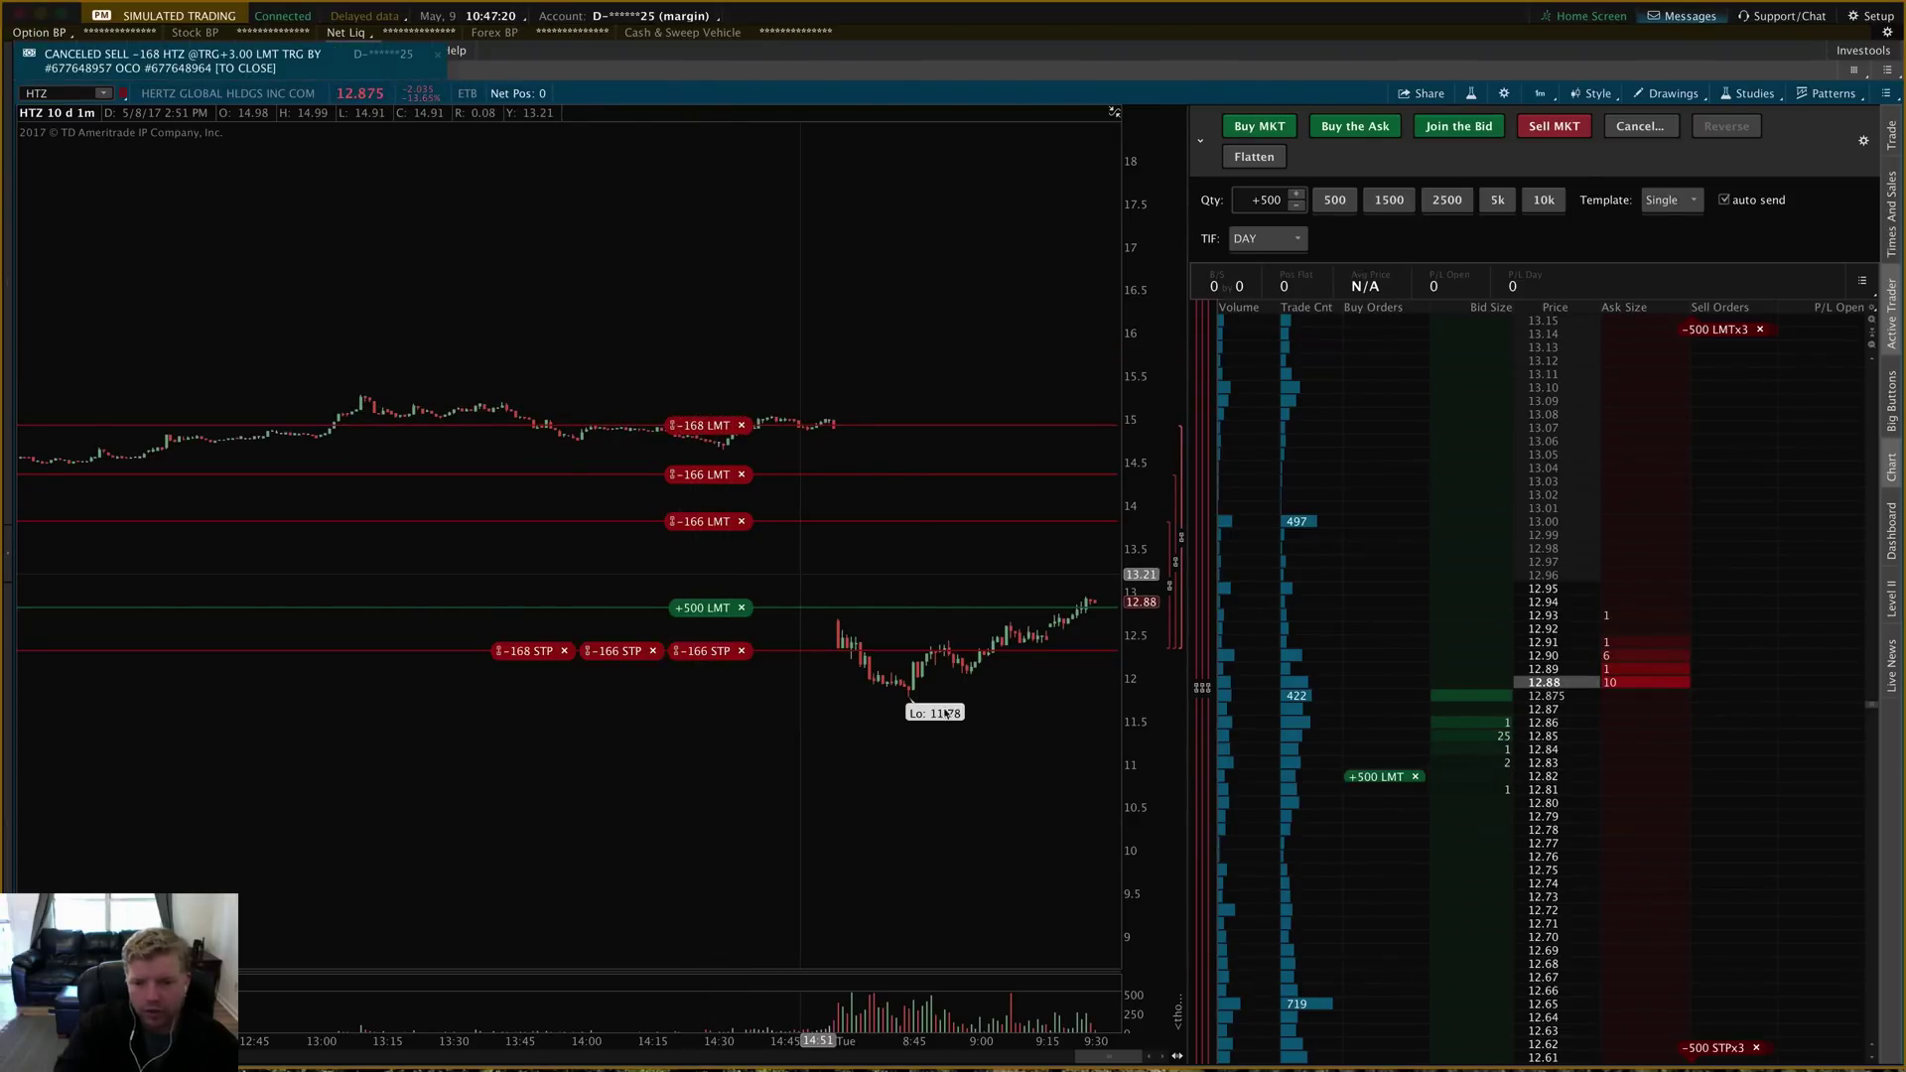
{"action": "left_click", "coordinate": [741, 608]}
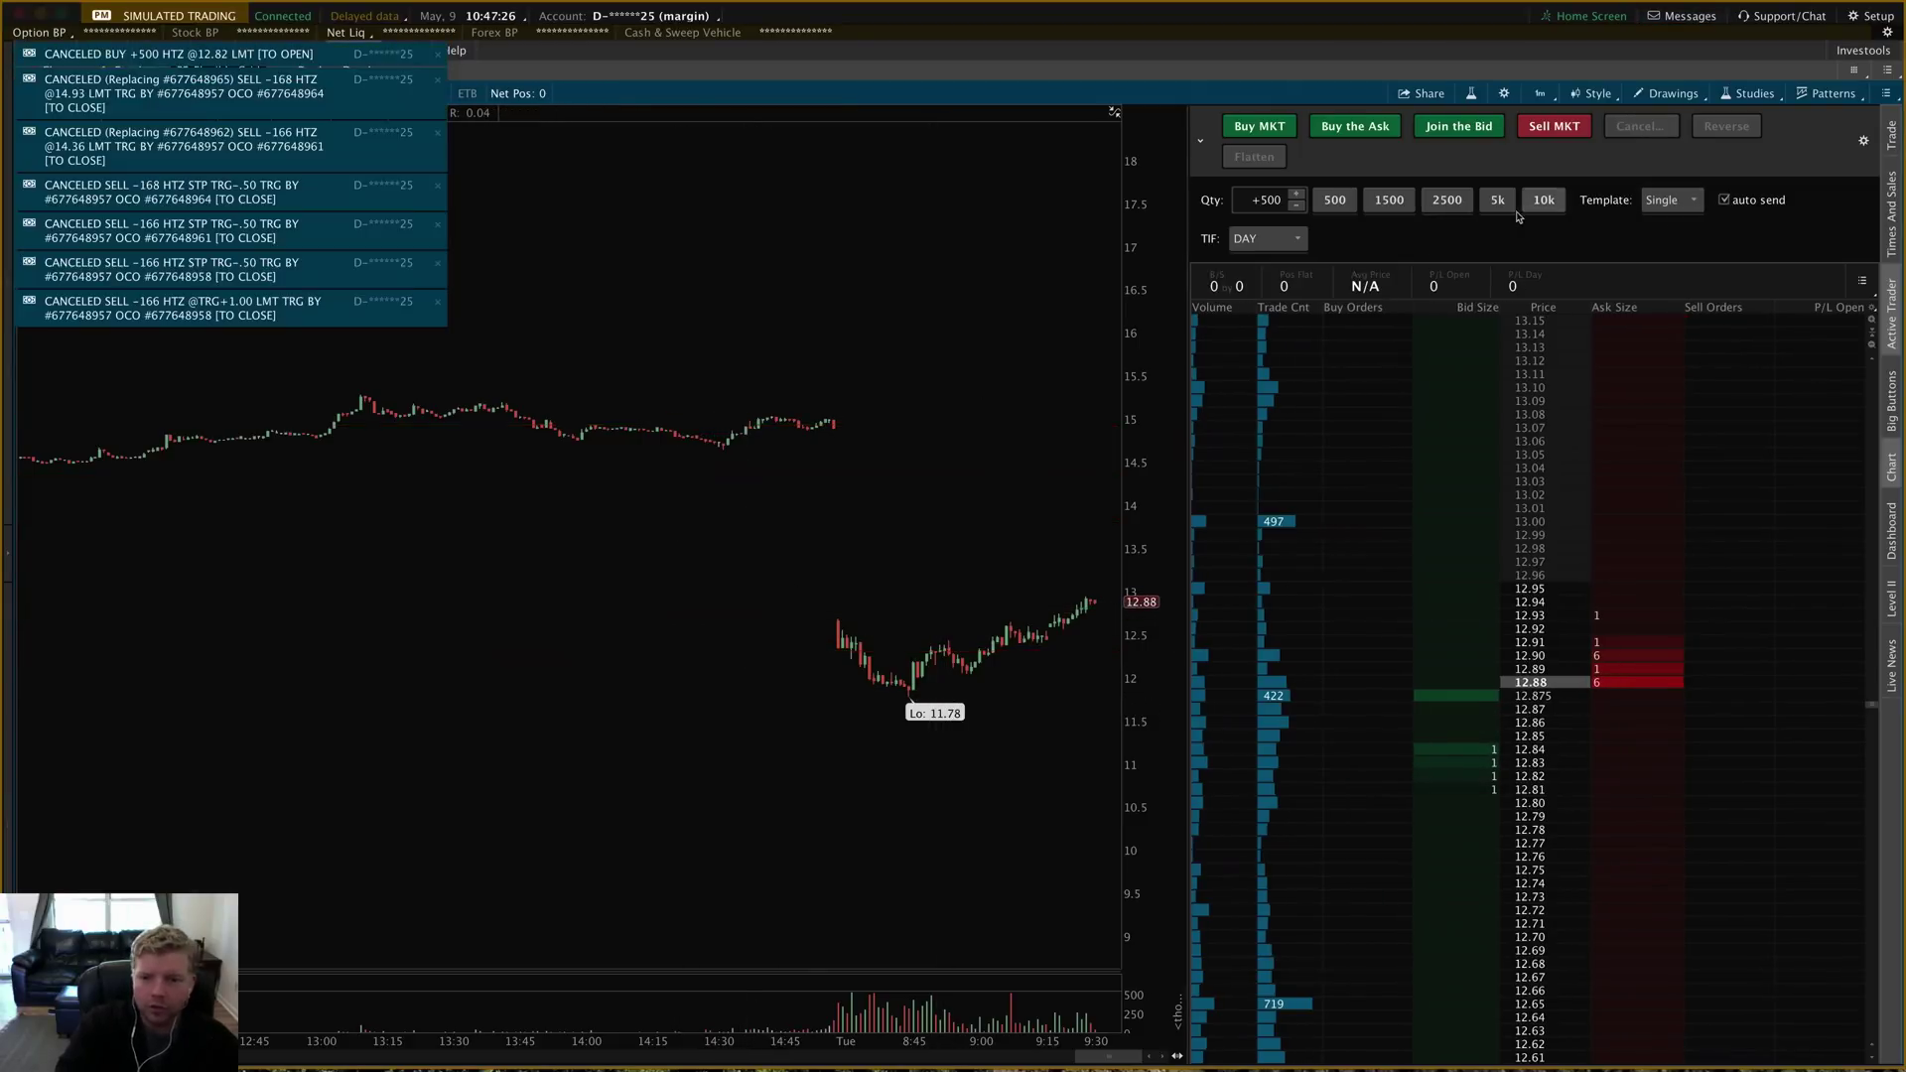
- Reapply the .50 stop template and set the second bracket's limit offset to +1.50 and the third's to +2.00
{"action": "left_click", "coordinate": [1669, 202]}
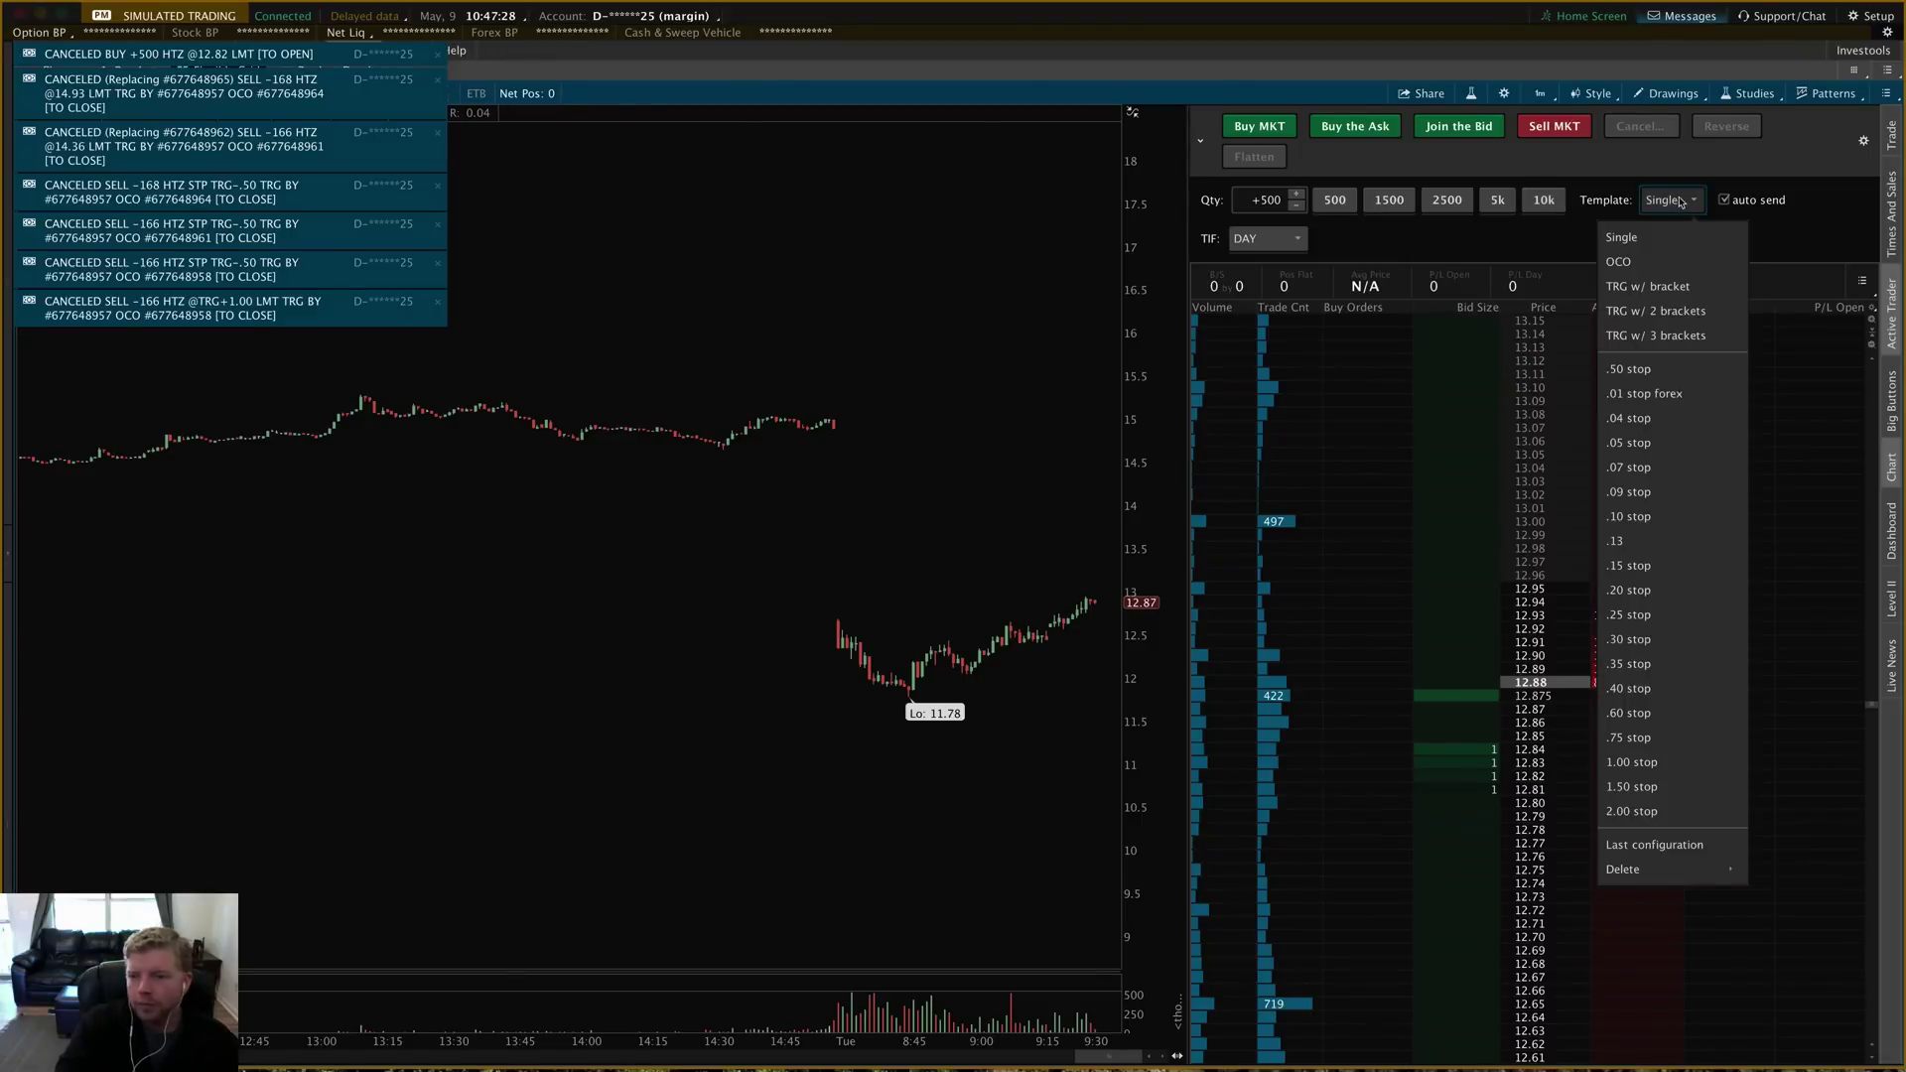
{"action": "left_click", "coordinate": [1646, 372]}
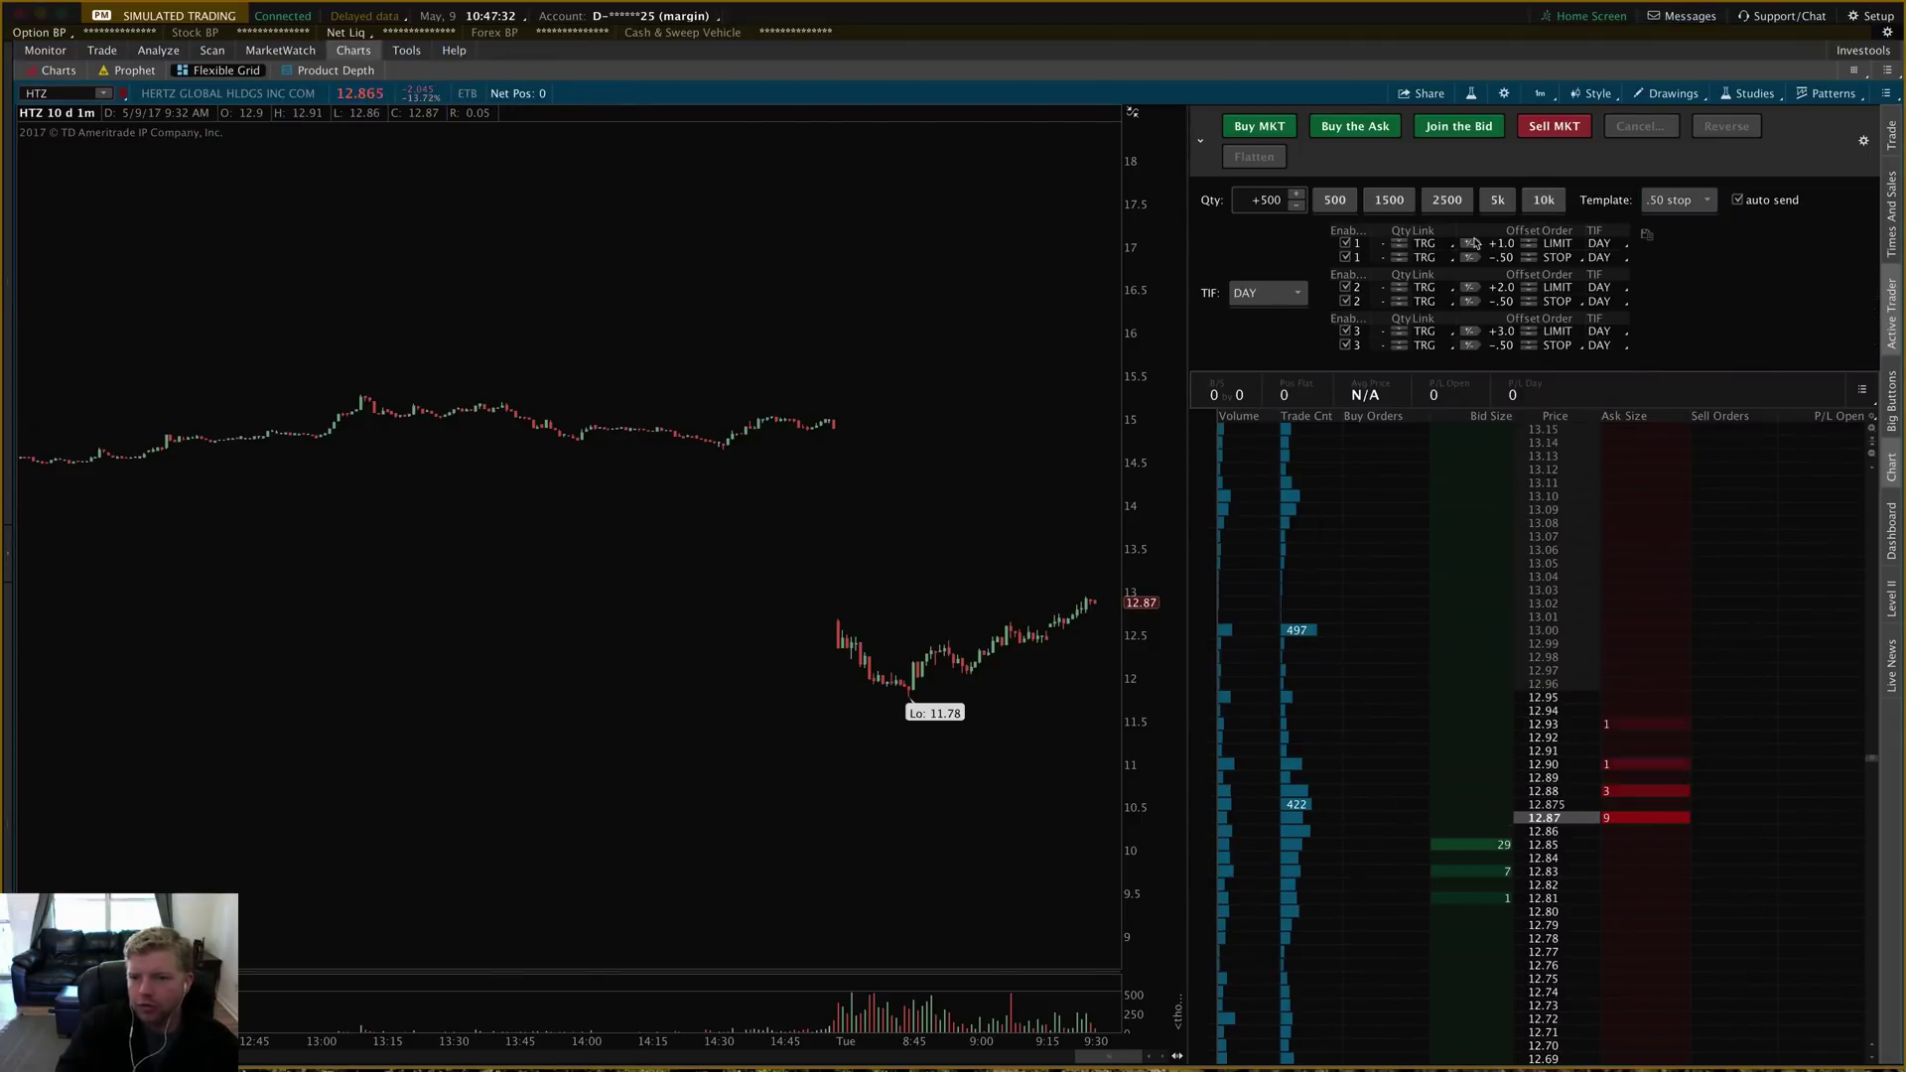
{"action": "left_click", "coordinate": [1678, 202]}
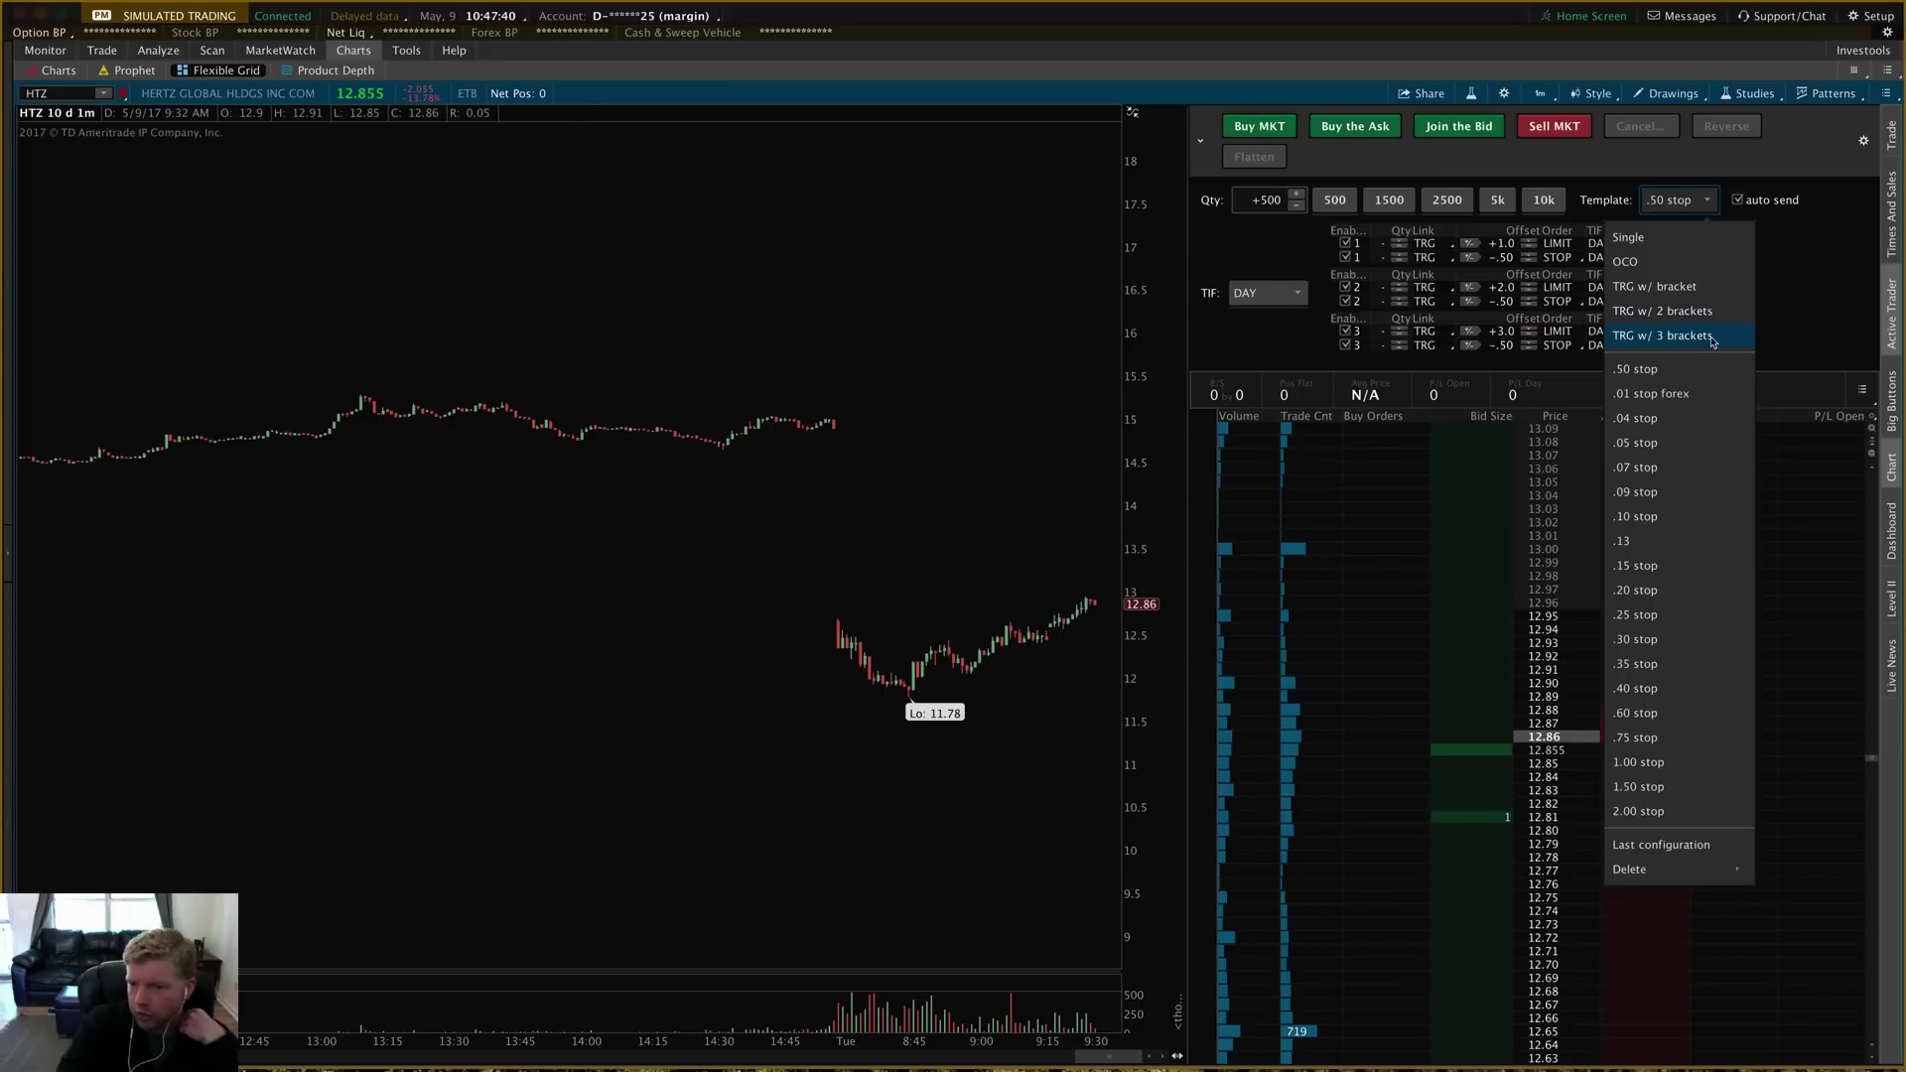
{"action": "left_click", "coordinate": [1782, 295]}
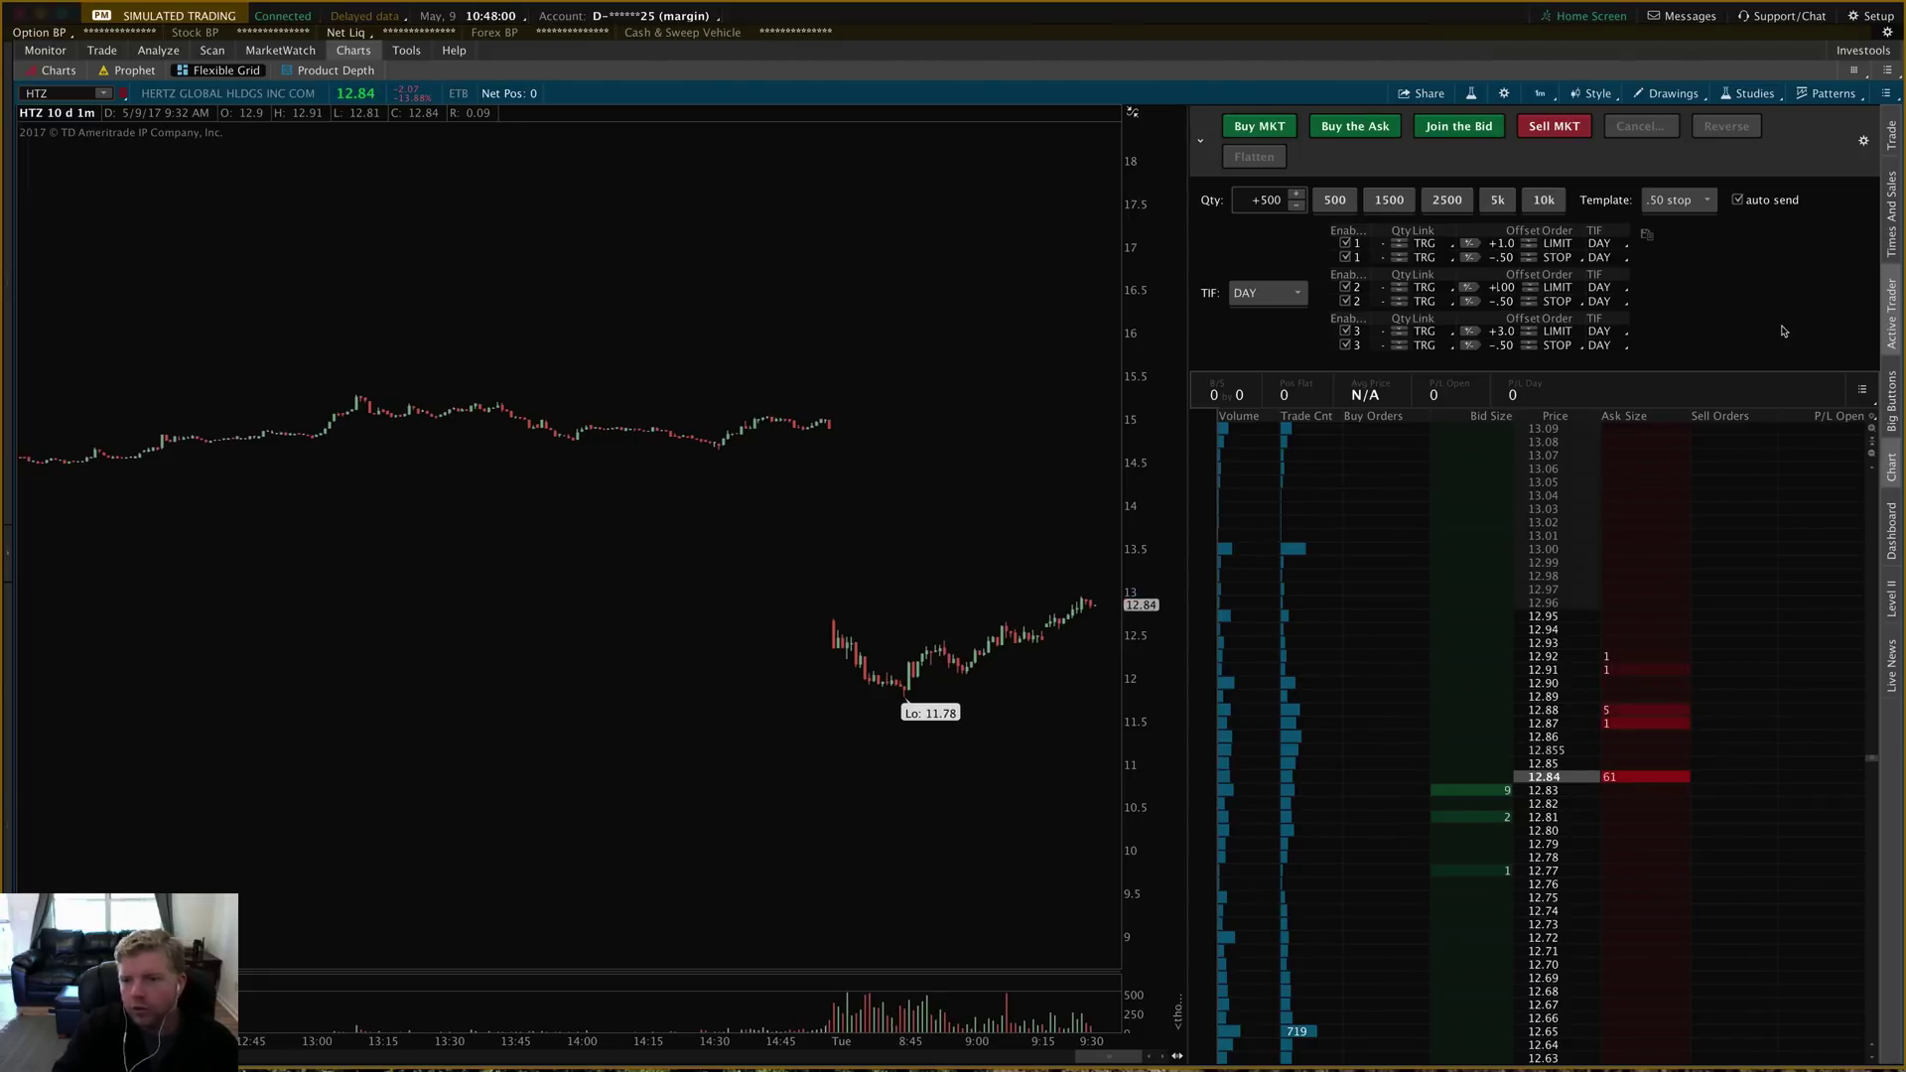
{"action": "type", "text": "-"}
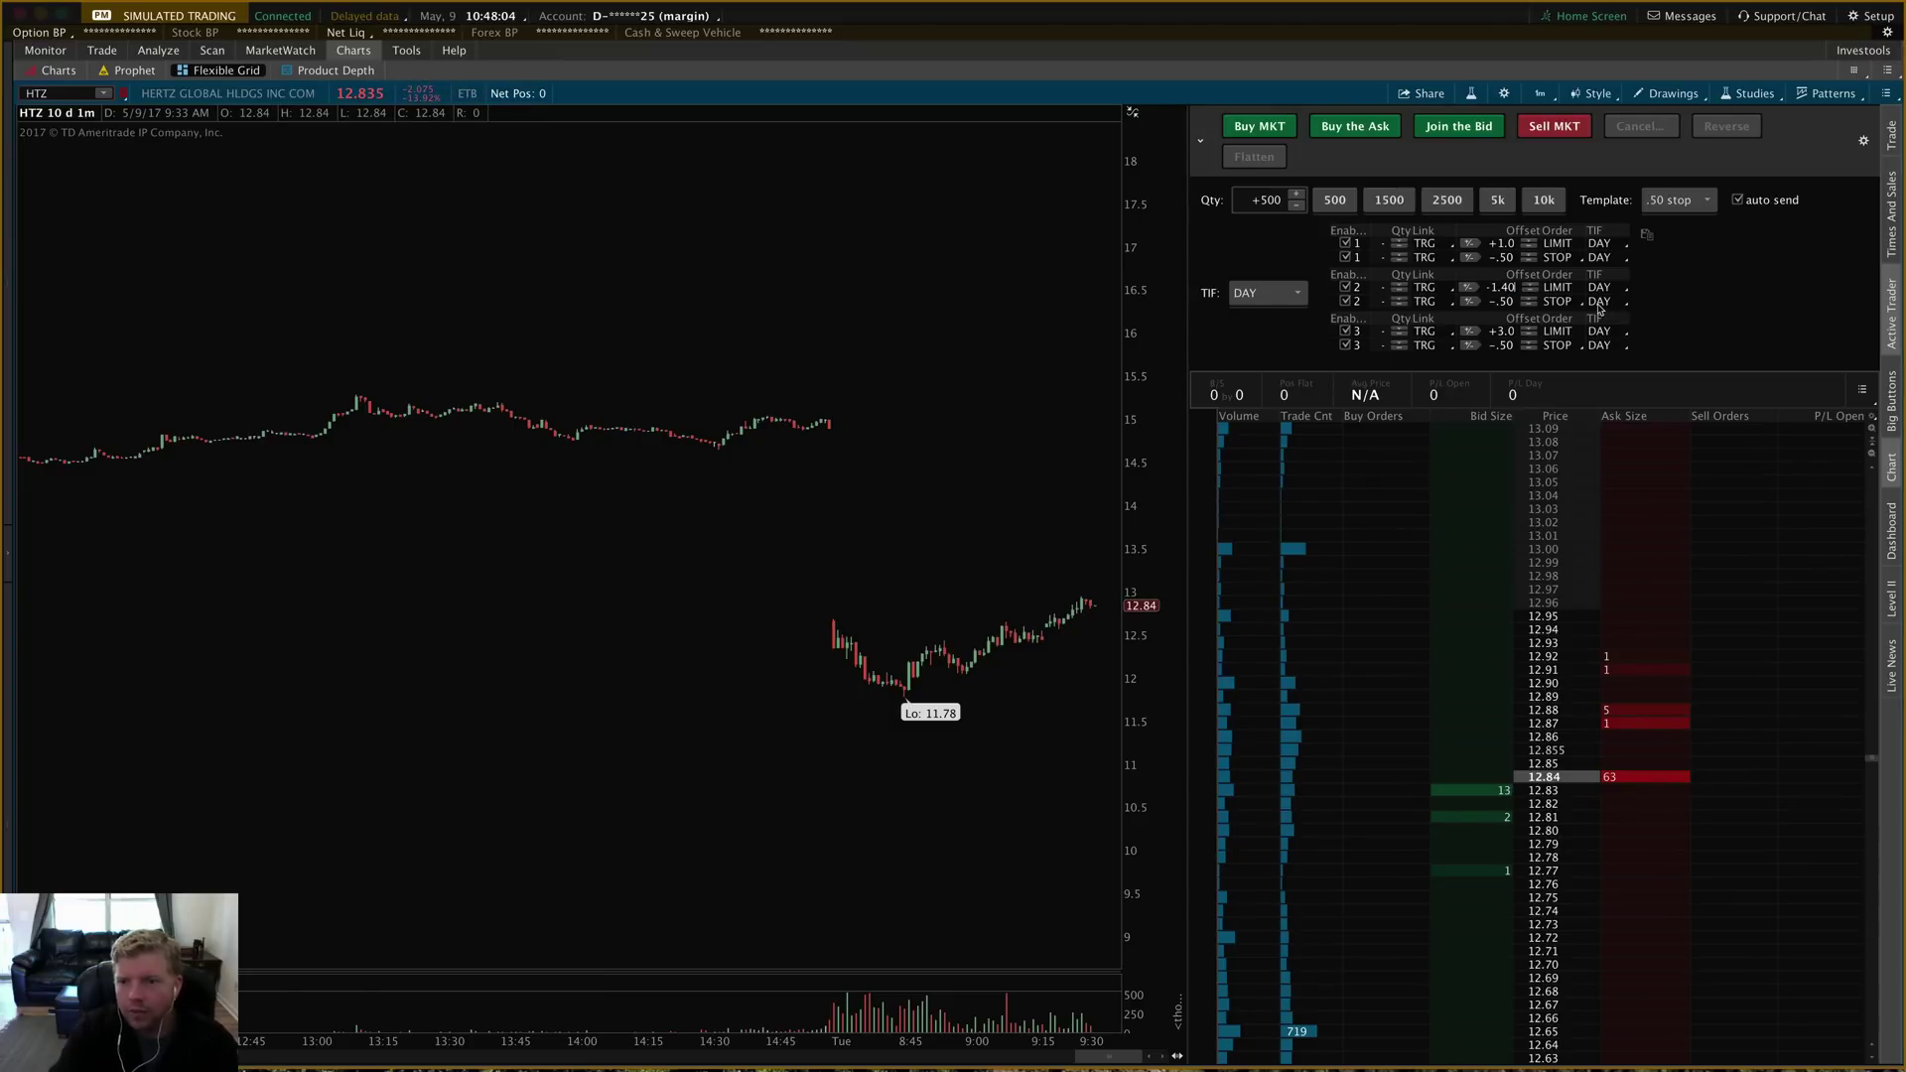
{"action": "key", "text": "BackSpace"}
{"action": "key", "text": "BackSpace"}
{"action": "key", "text": "BackSpace"}
{"action": "key", "text": "BackSpace"}
{"action": "key", "text": "BackSpace"}
{"action": "type", "text": "+1.5"}
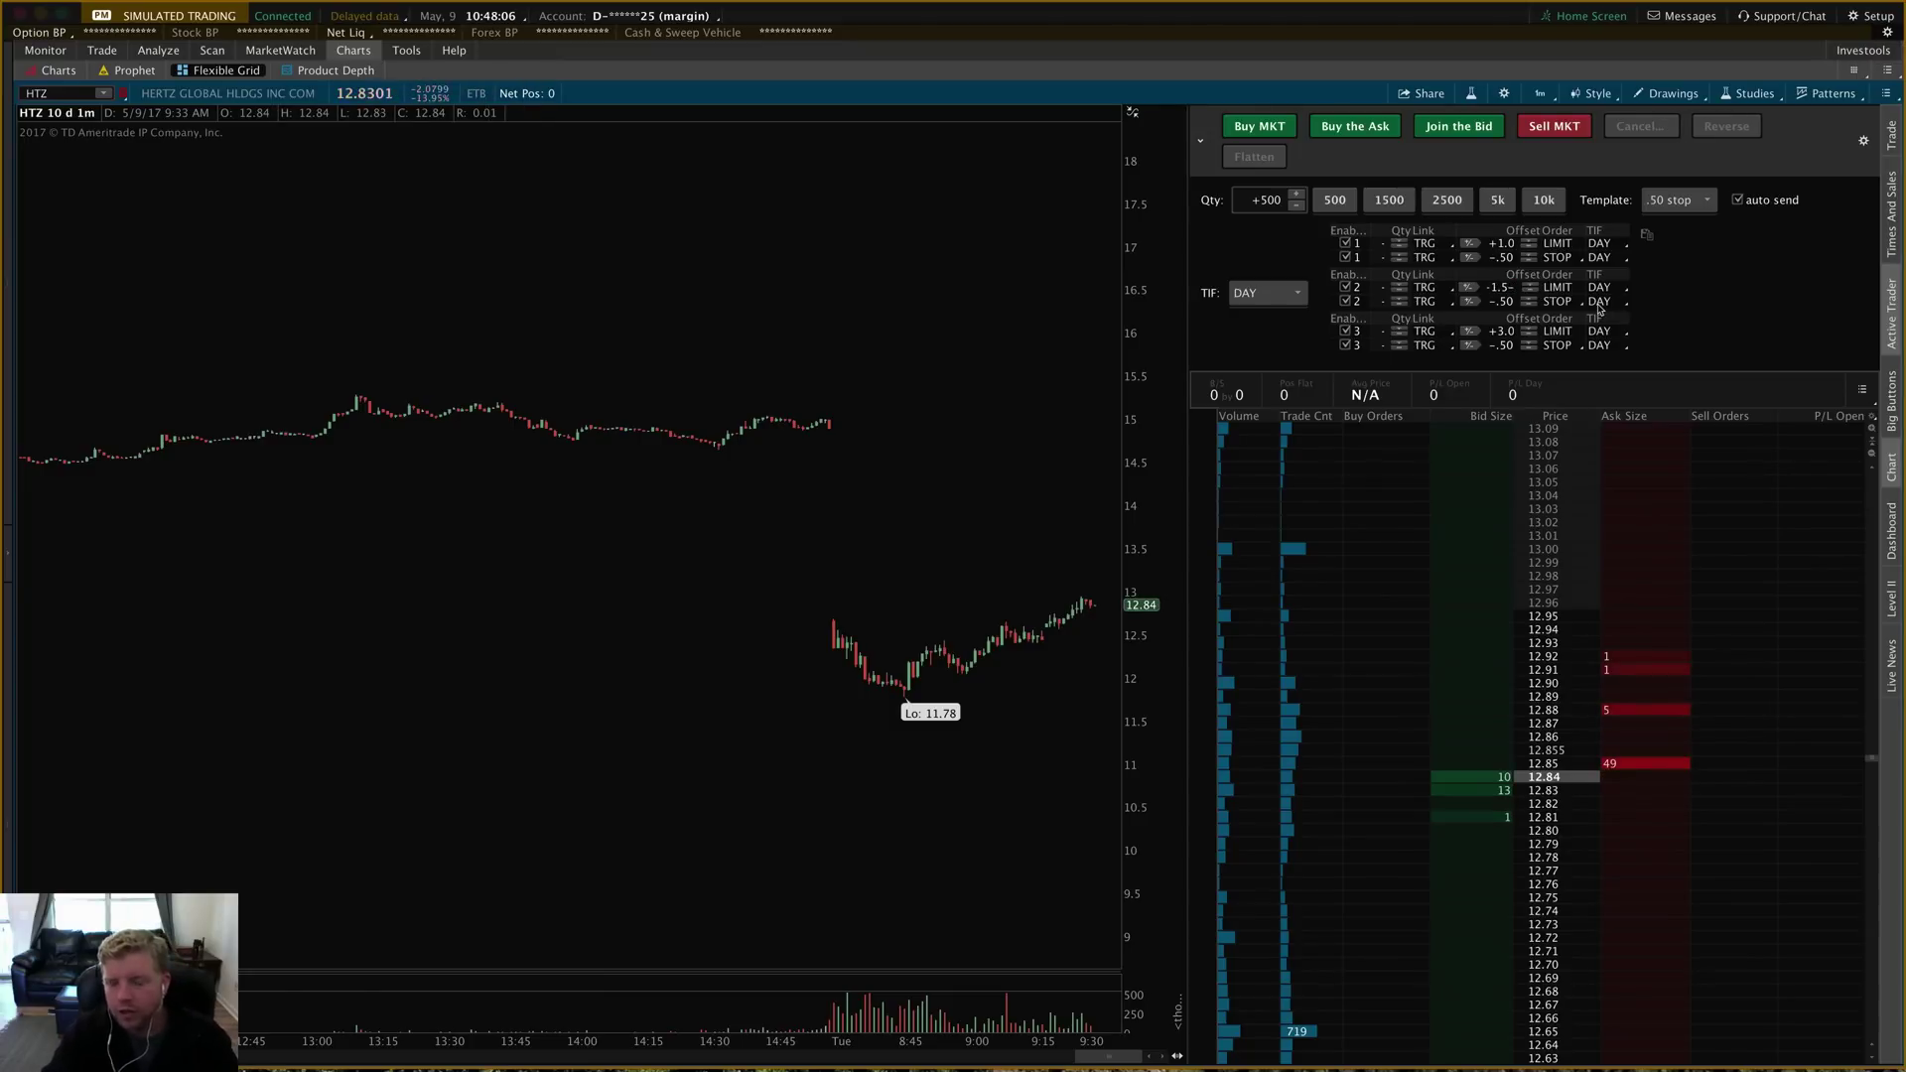
{"action": "type", "text": "0"}
{"action": "left_click", "coordinate": [1510, 330]}
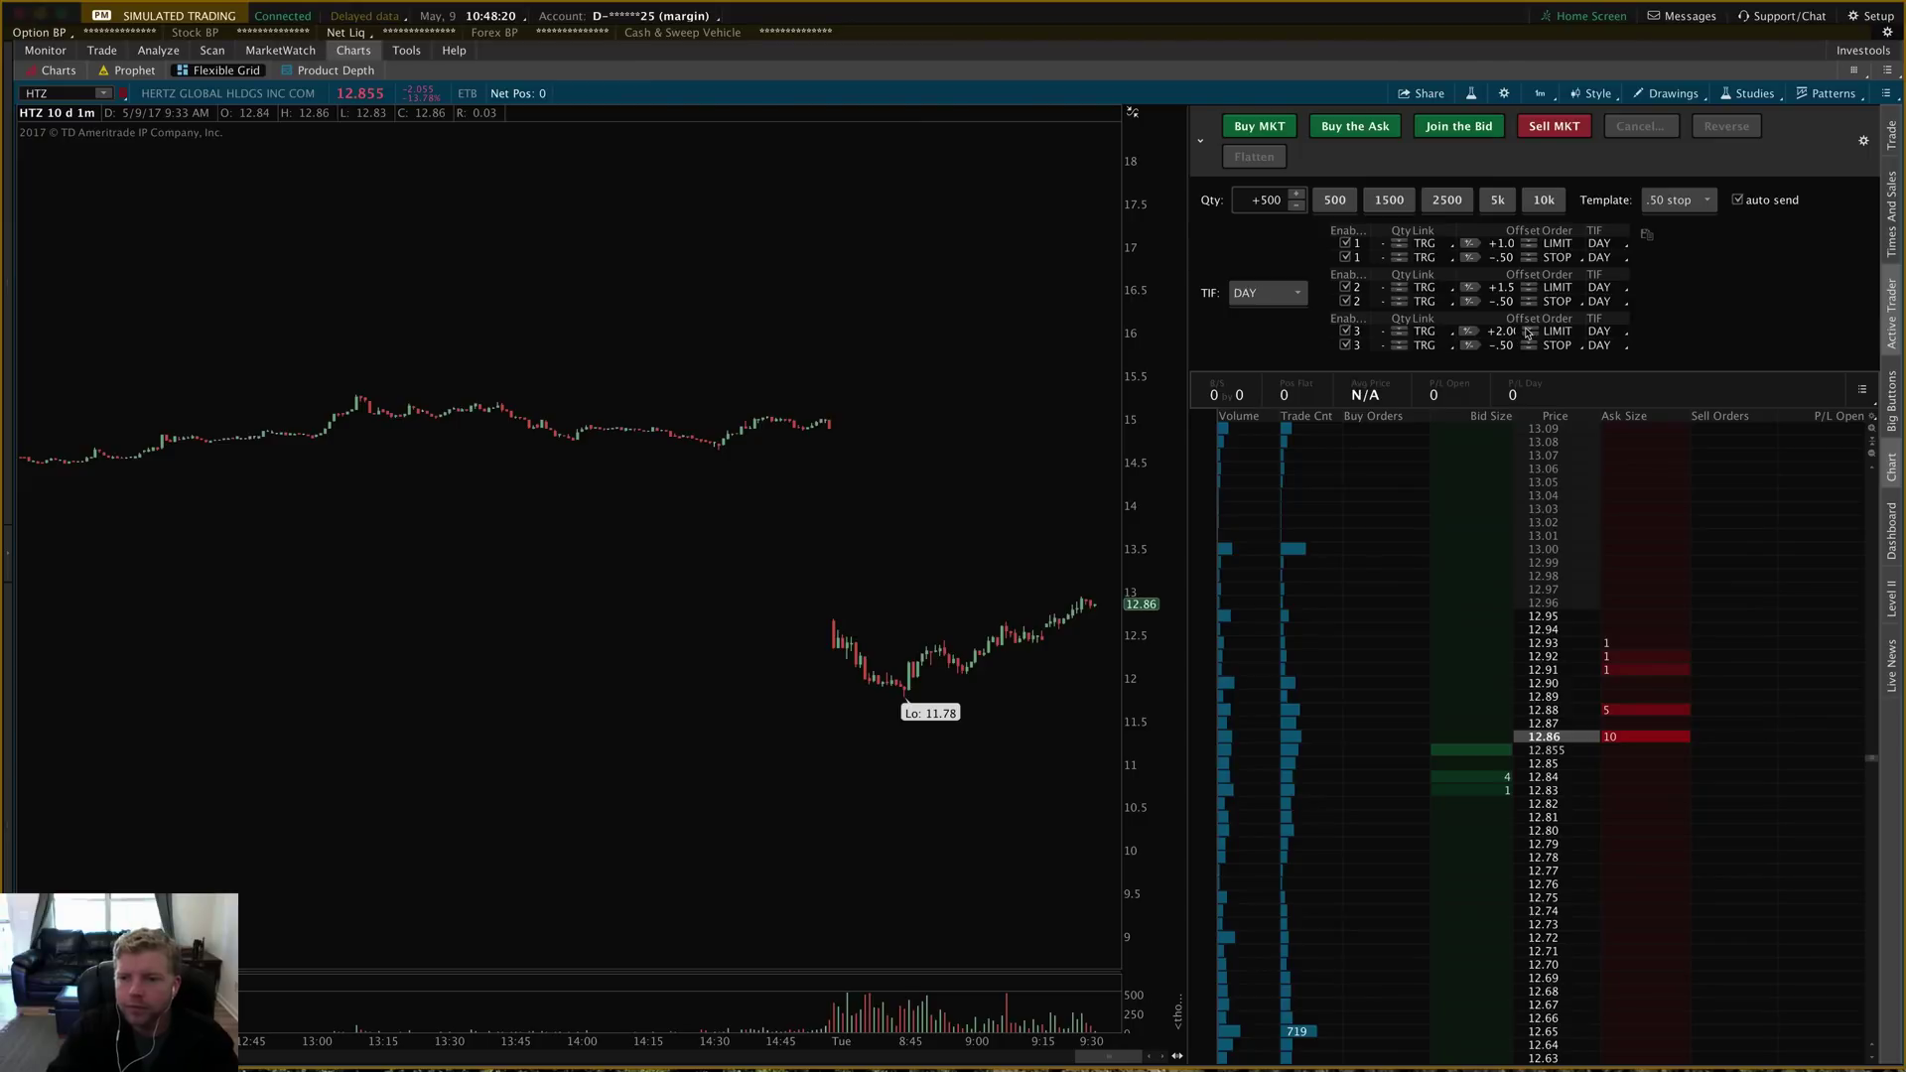
- Place a 500-share buy limit order at 12.81 with the adjusted bracket targets, and cancel the whole order
{"action": "left_click", "coordinate": [1446, 815]}
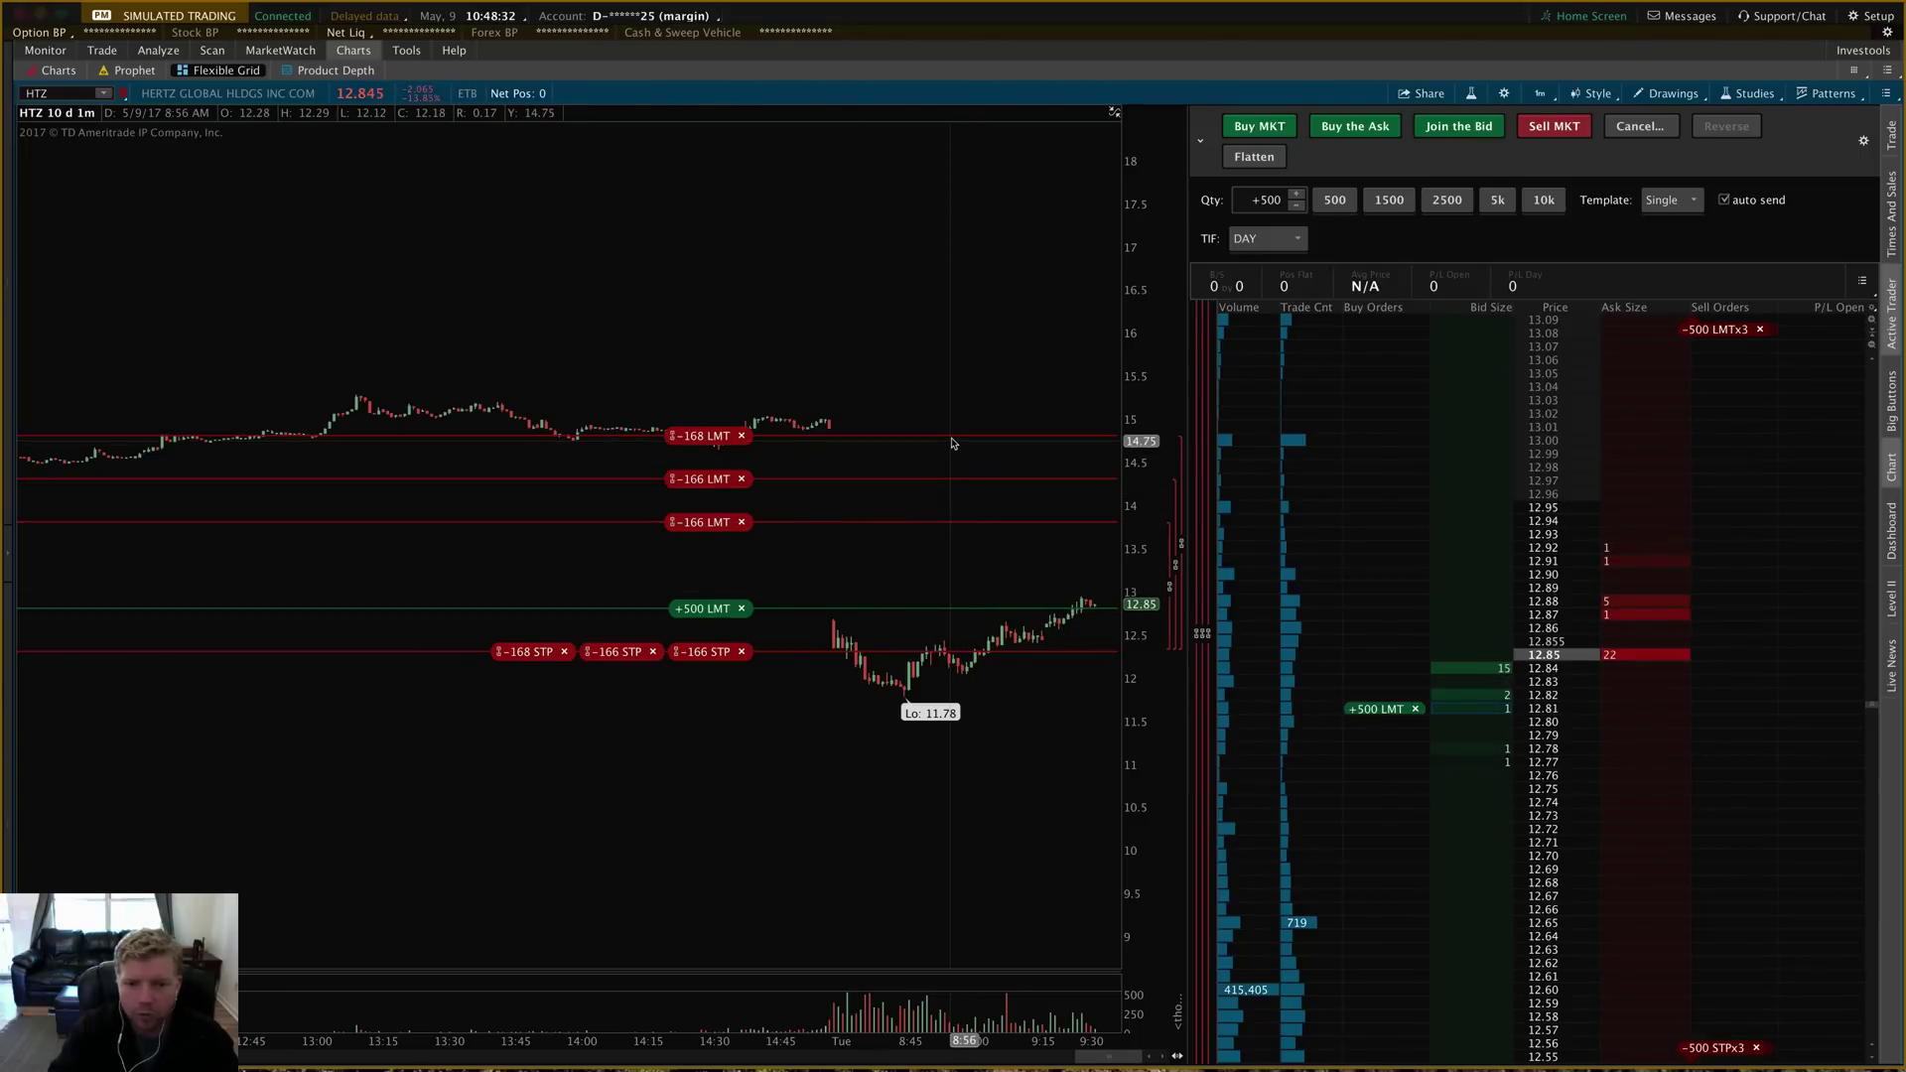
{"action": "left_click", "coordinate": [742, 608]}
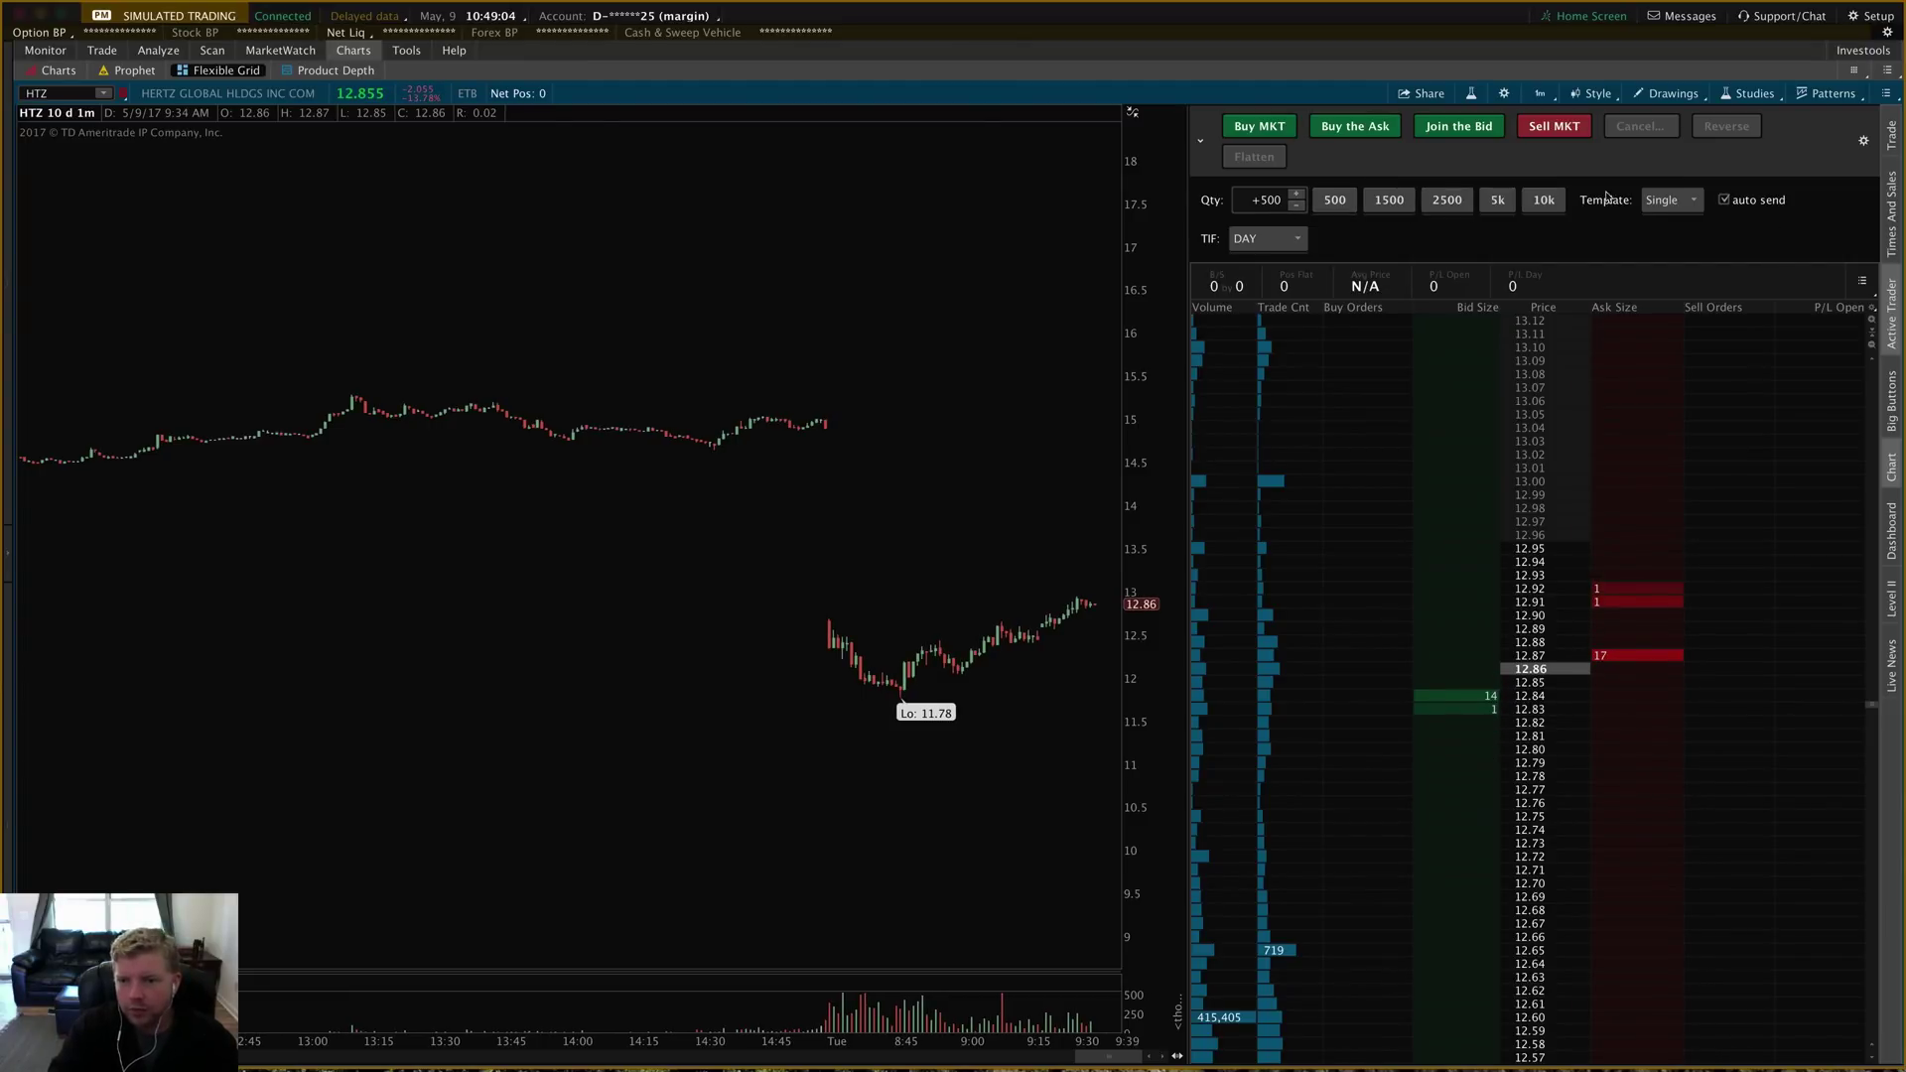
- Apply the saved .30 stop template to the order entry with a quantity of 500 shares
{"action": "left_click", "coordinate": [1665, 201]}
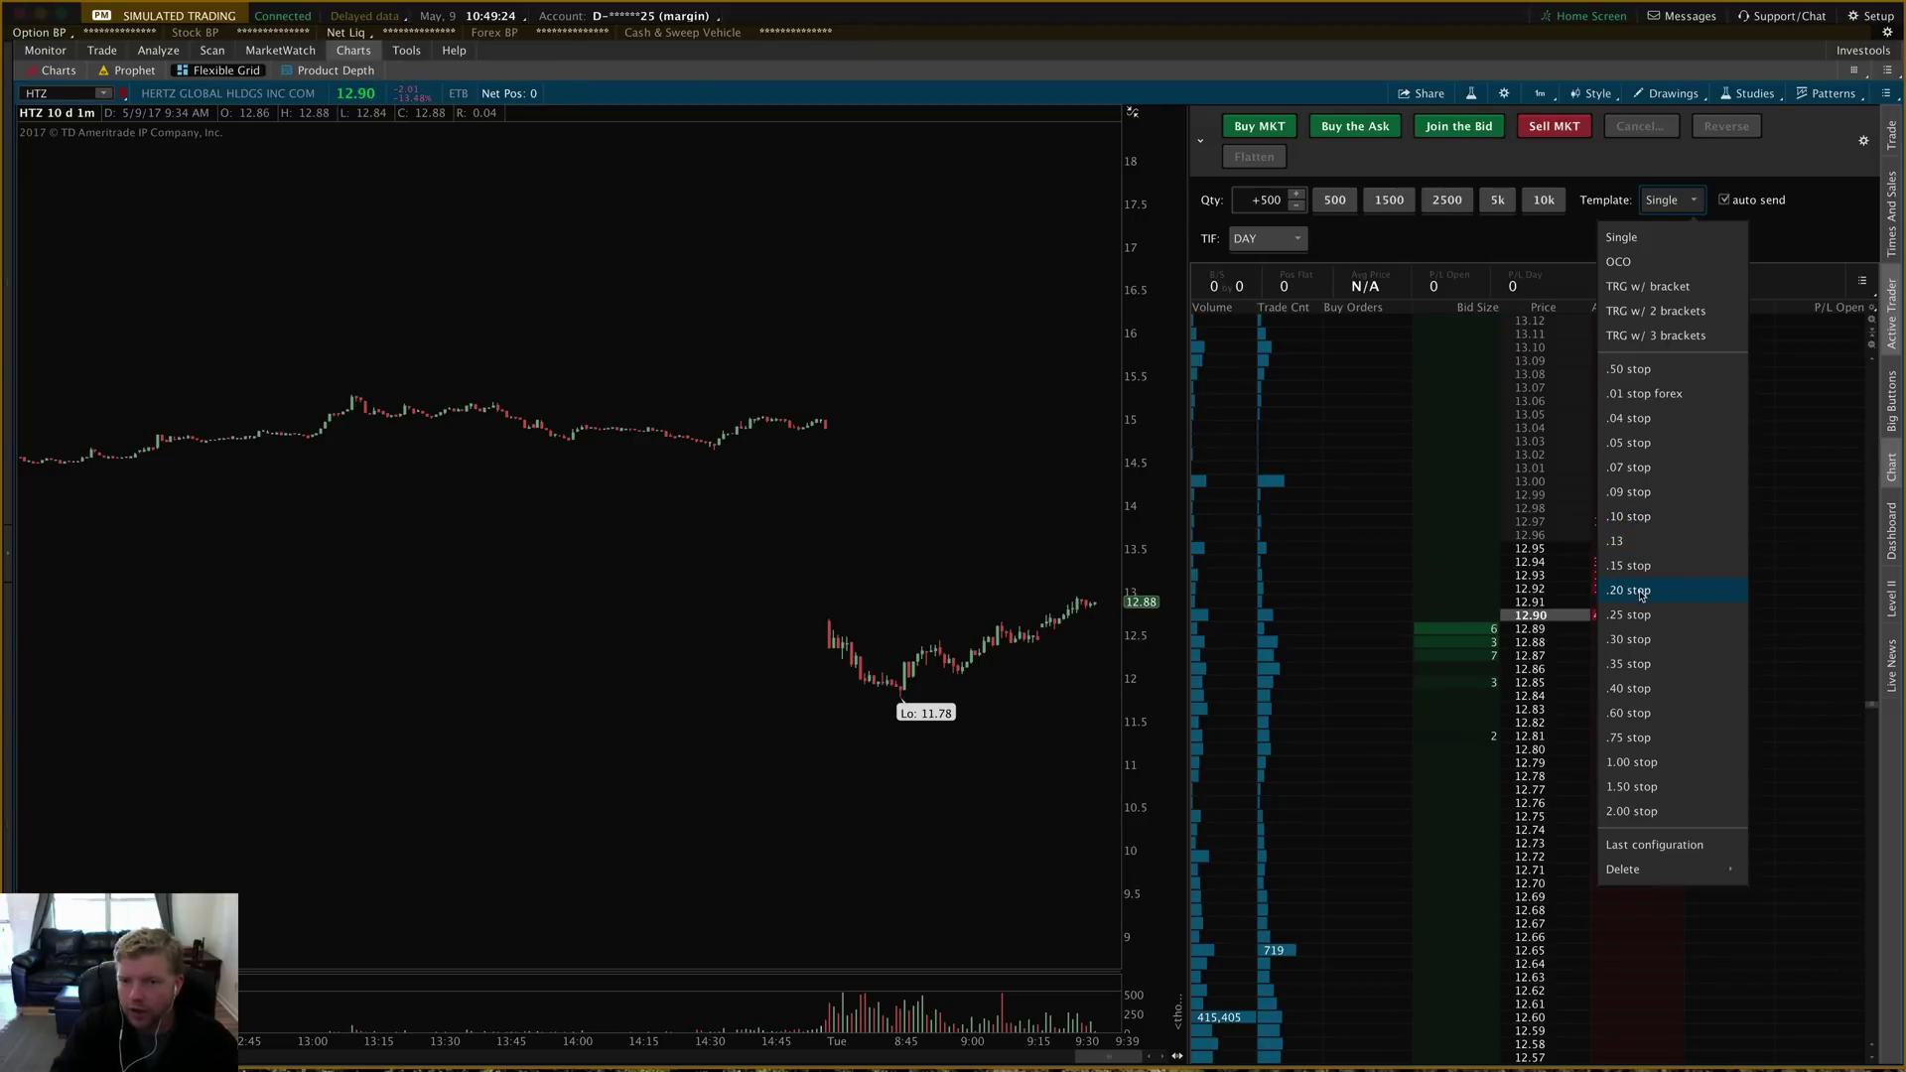
{"action": "left_click", "coordinate": [1798, 235]}
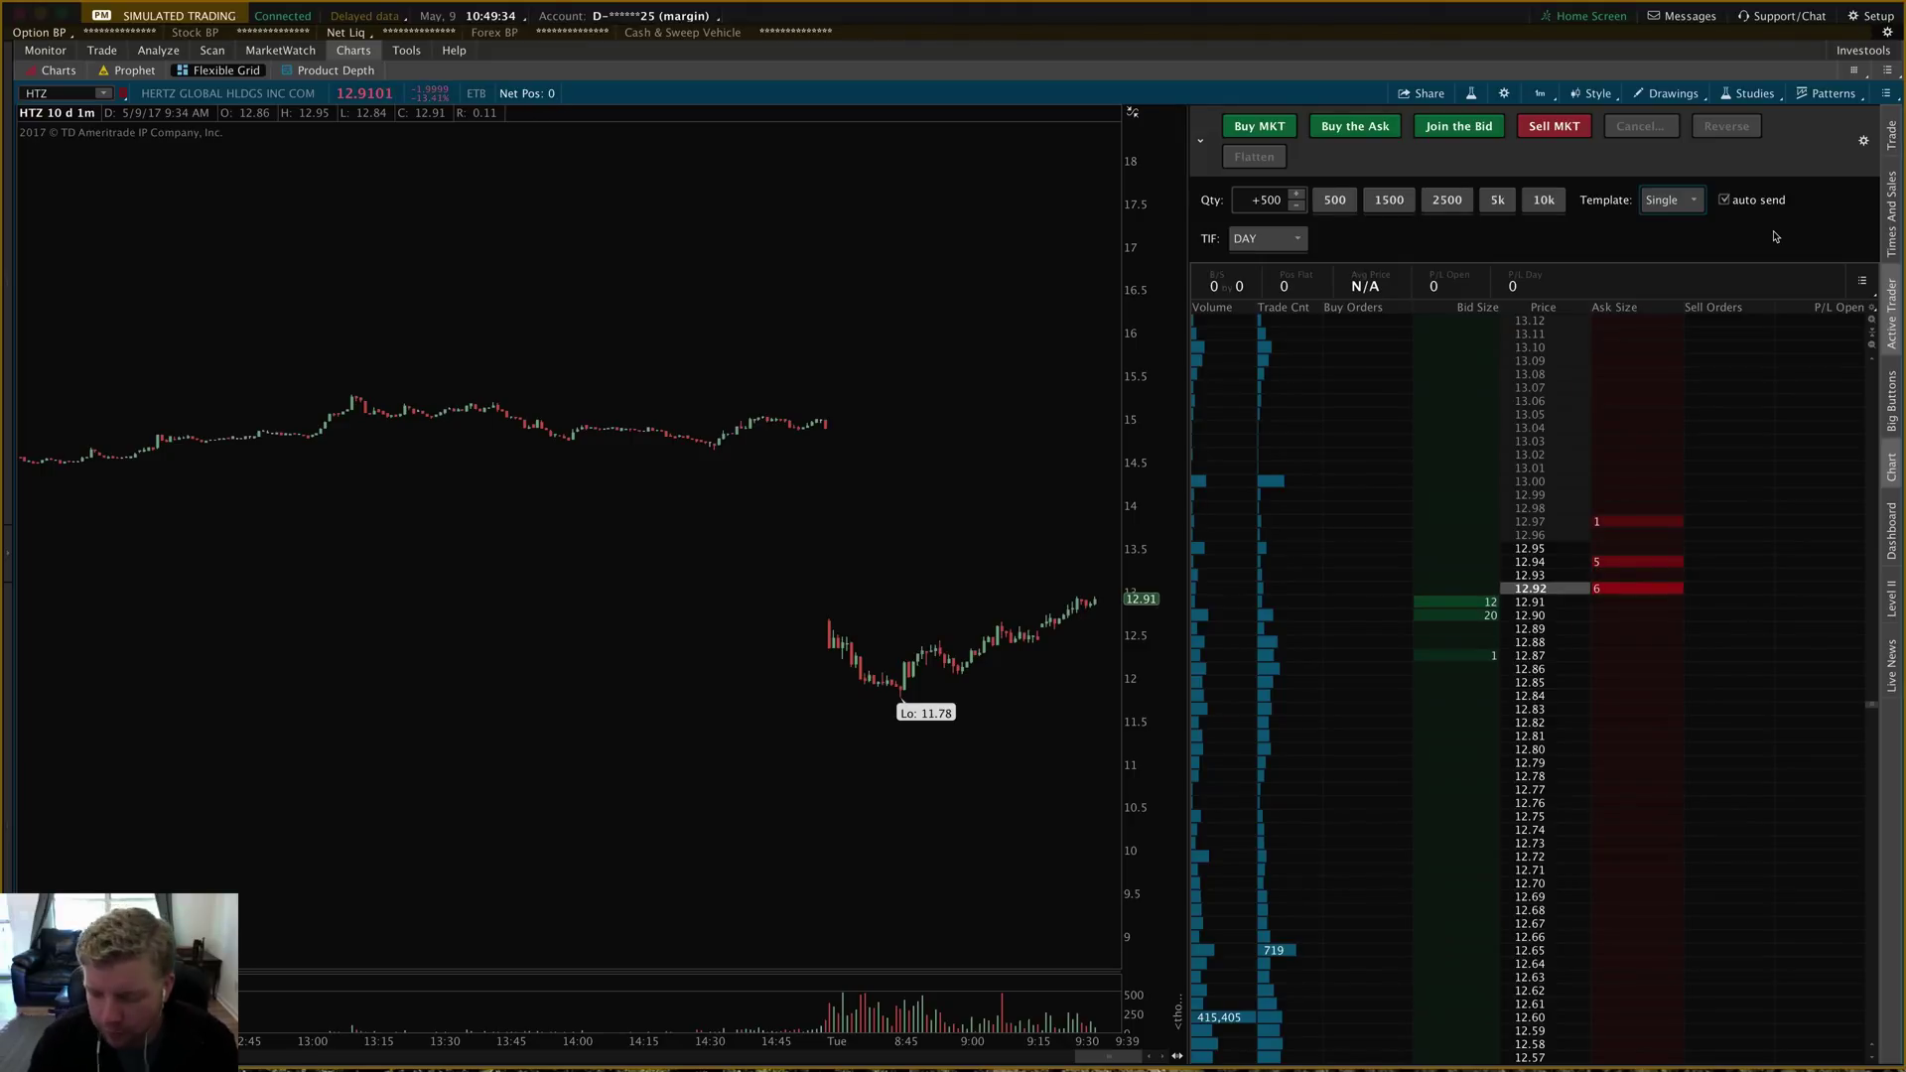
{"action": "left_click", "coordinate": [1671, 199]}
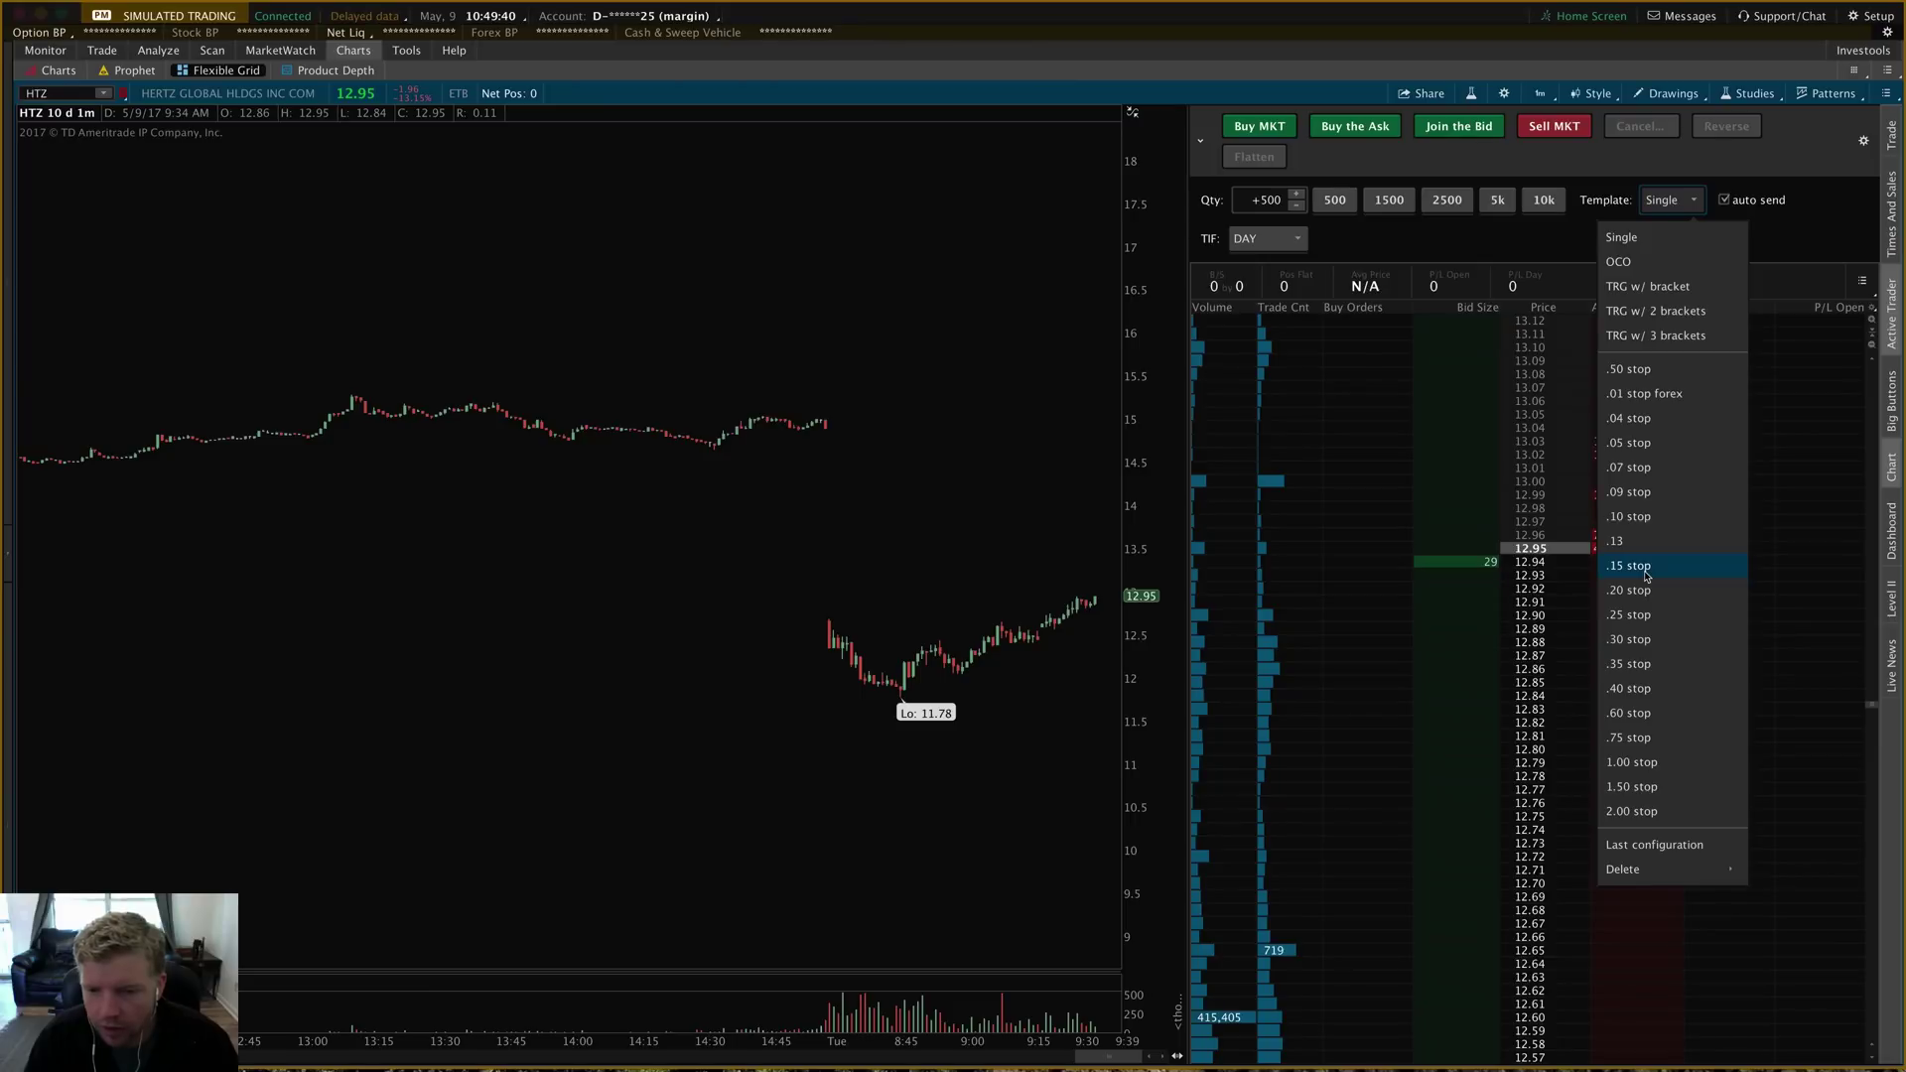
{"action": "left_click", "coordinate": [1633, 647]}
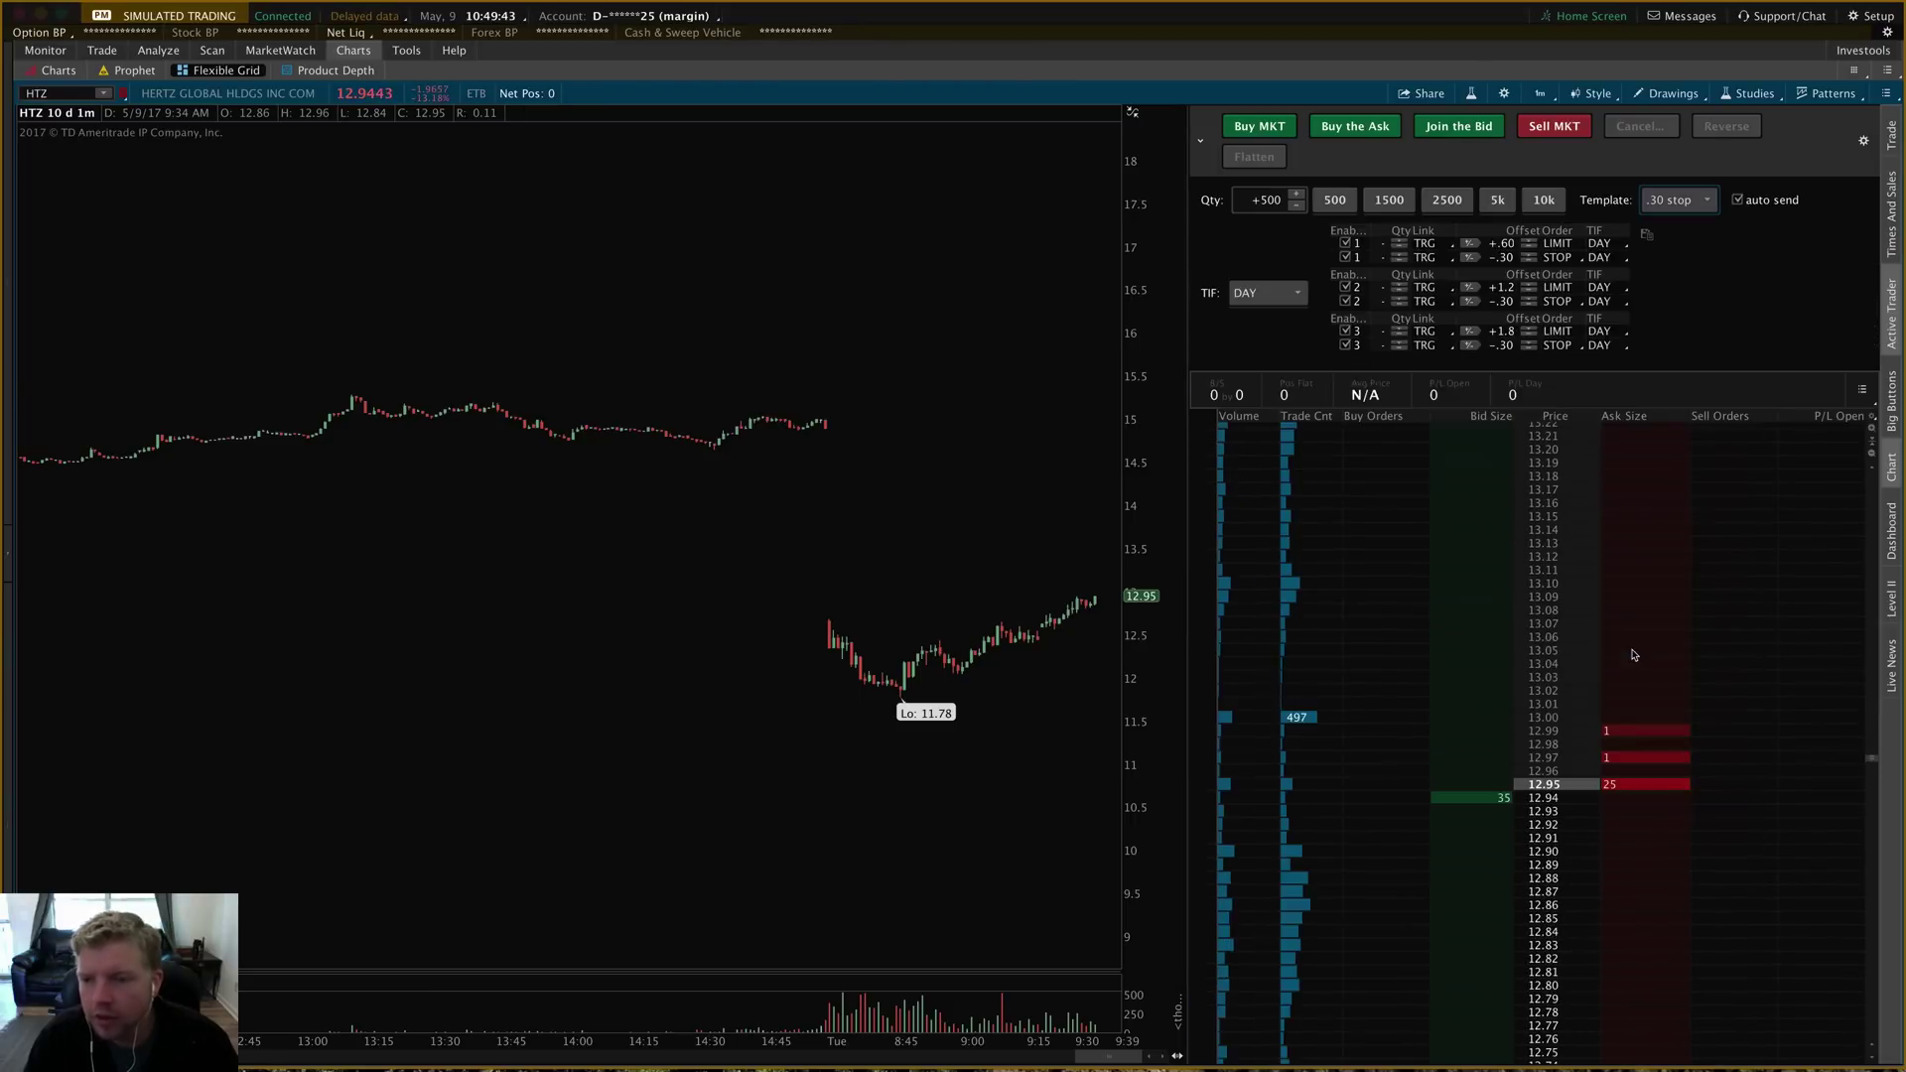
{"action": "left_click", "coordinate": [1296, 194]}
{"action": "left_click", "coordinate": [1334, 199]}
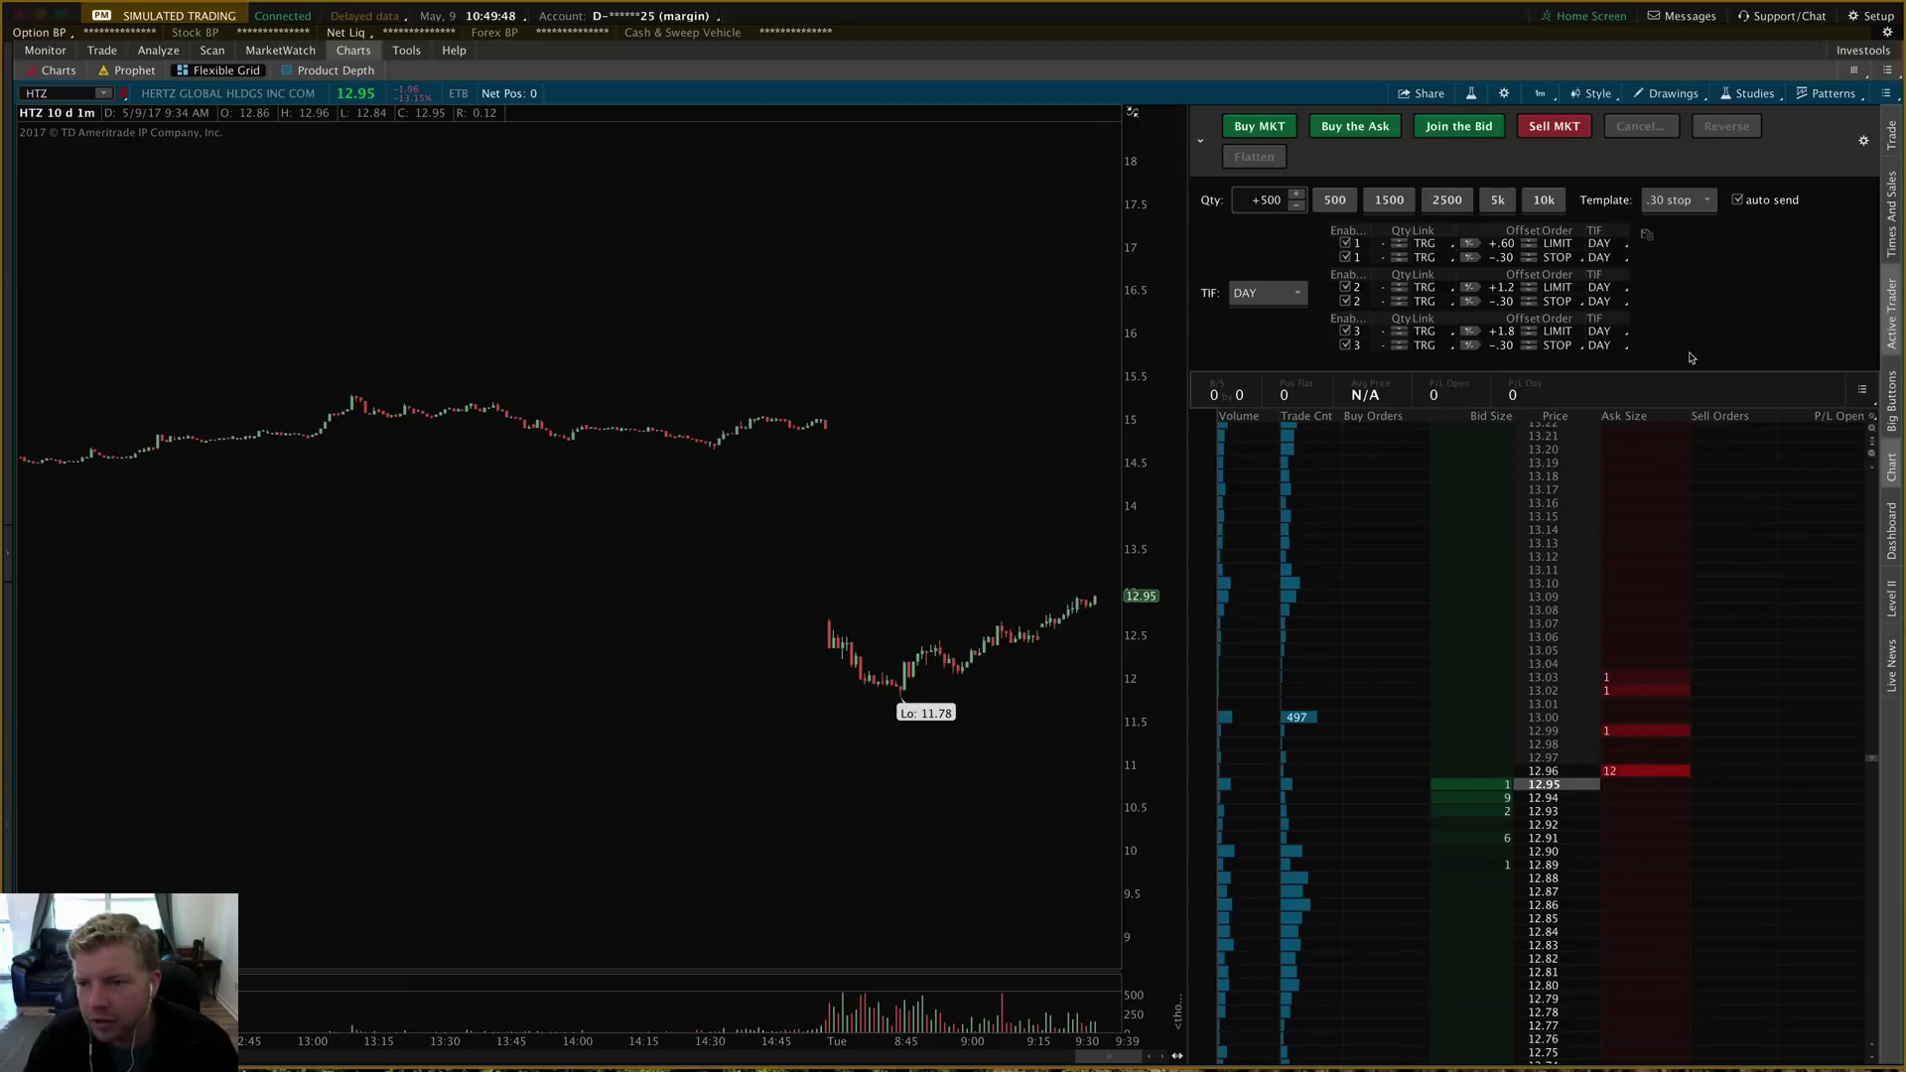
{"action": "left_click", "coordinate": [1738, 200]}
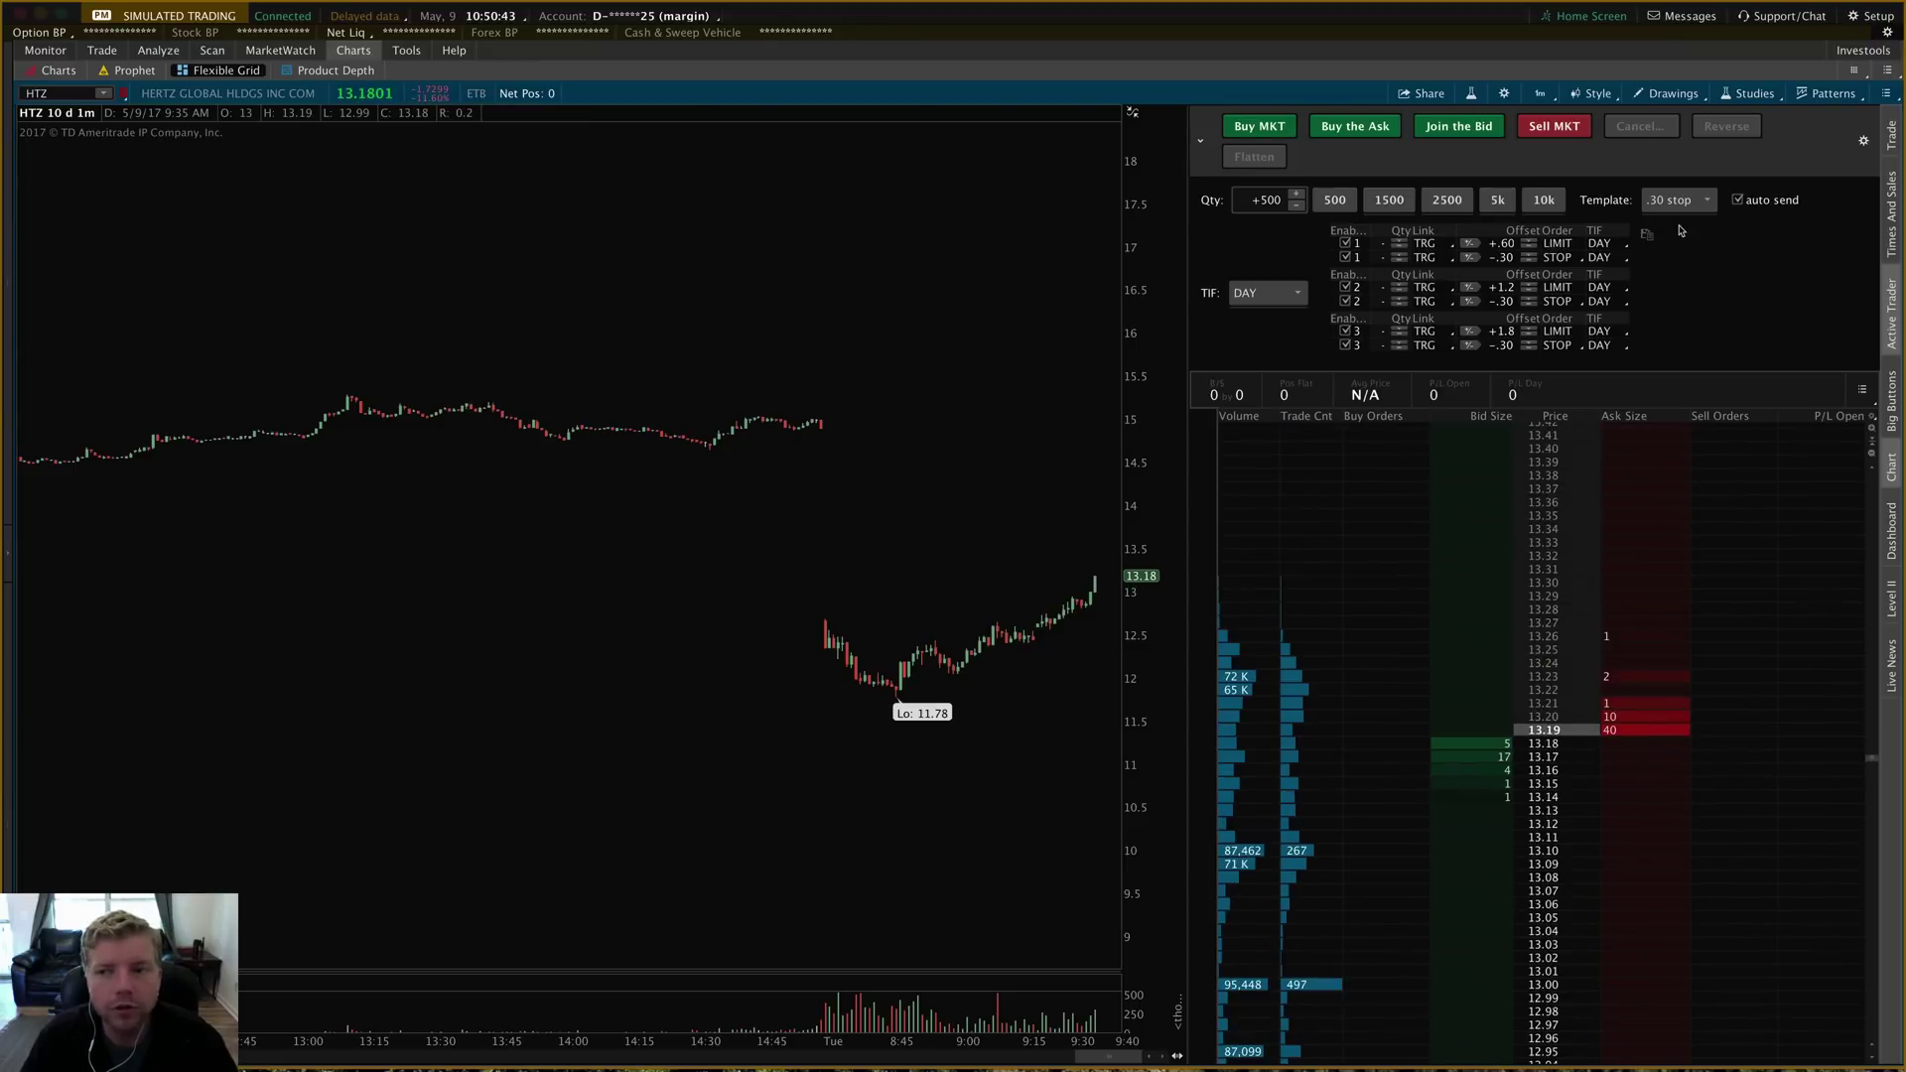
{"action": "mouse_move", "coordinate": [1547, 5]}
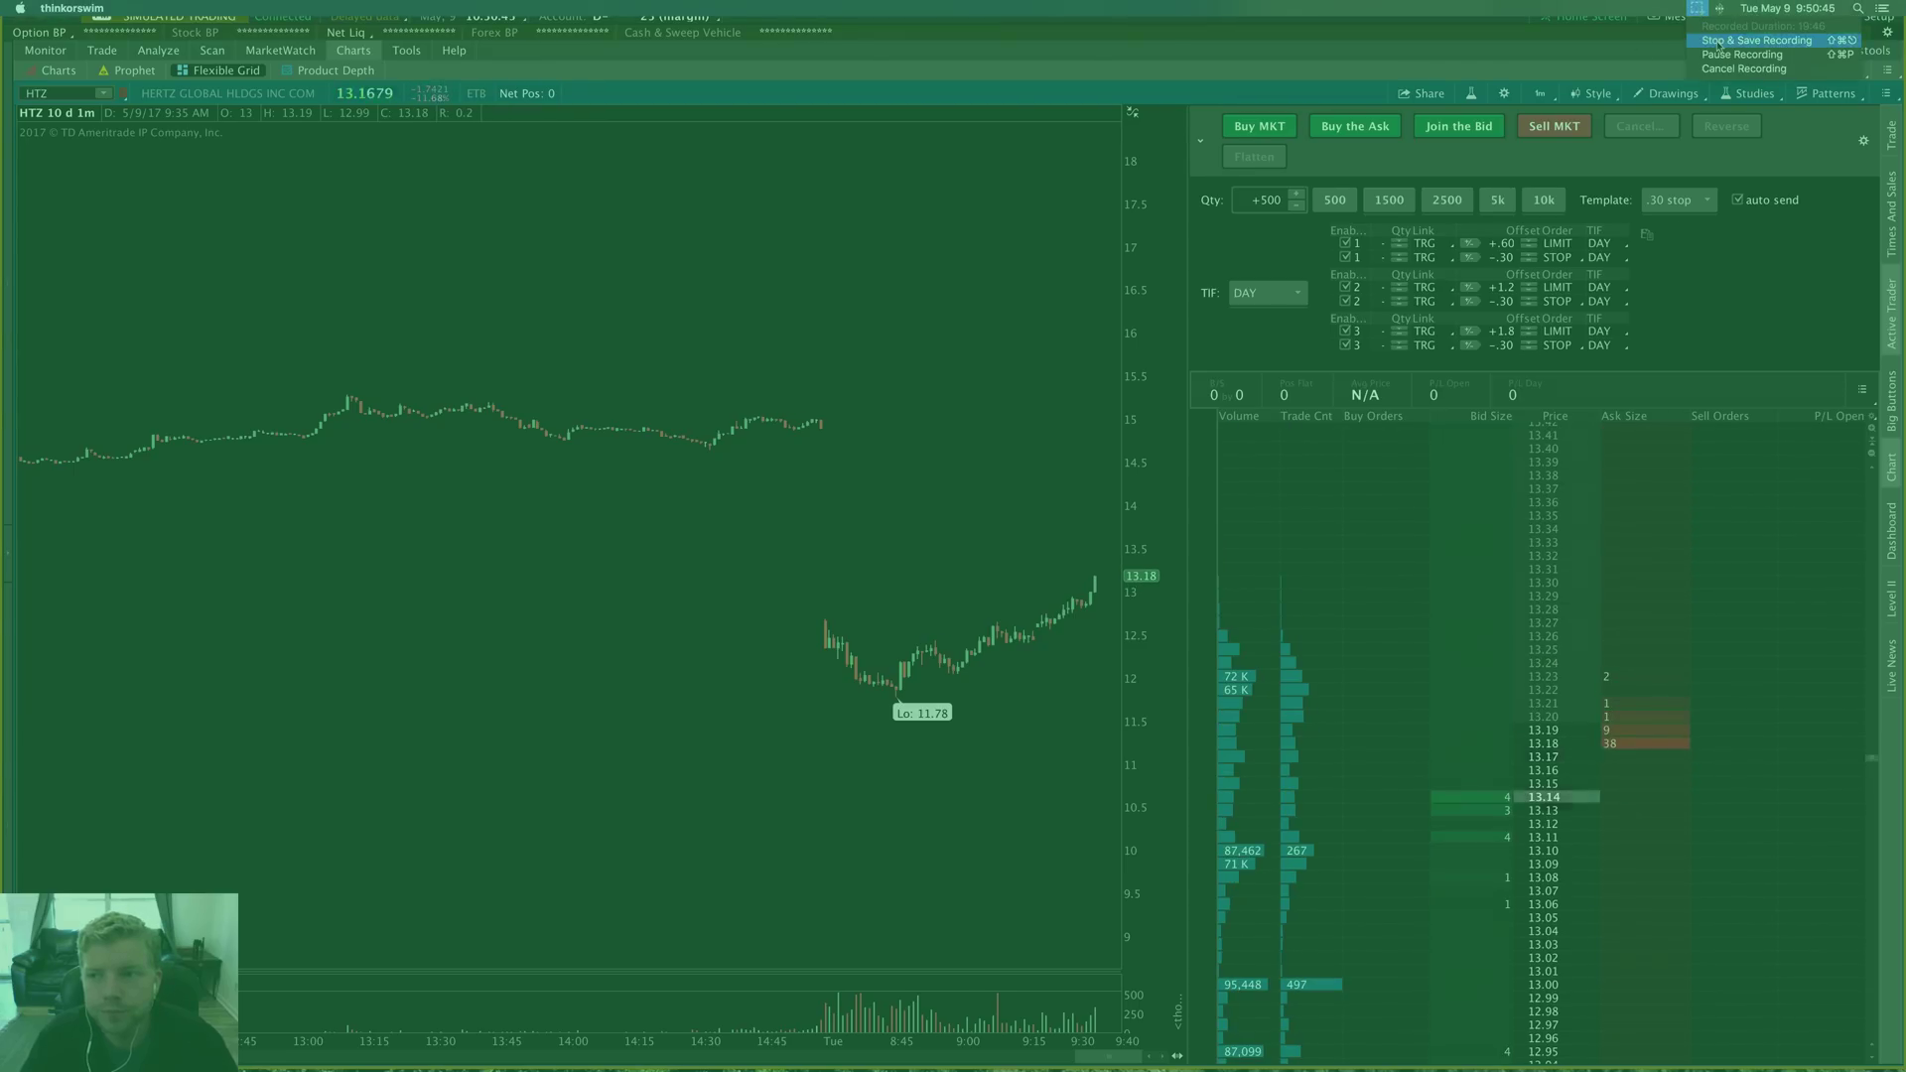